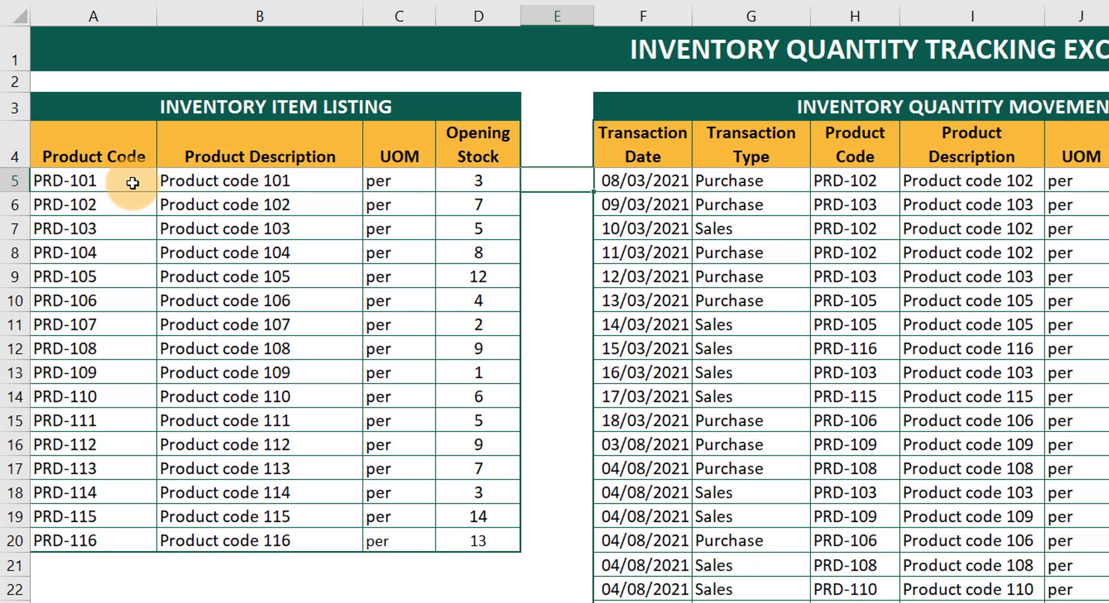
left_click(403, 182)
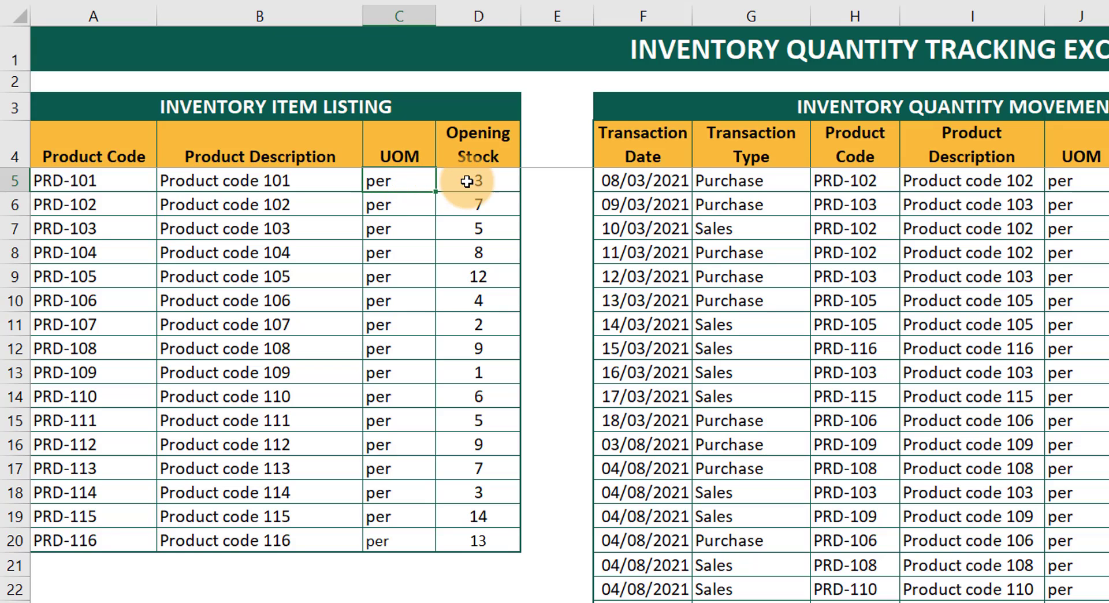
left_click(485, 185)
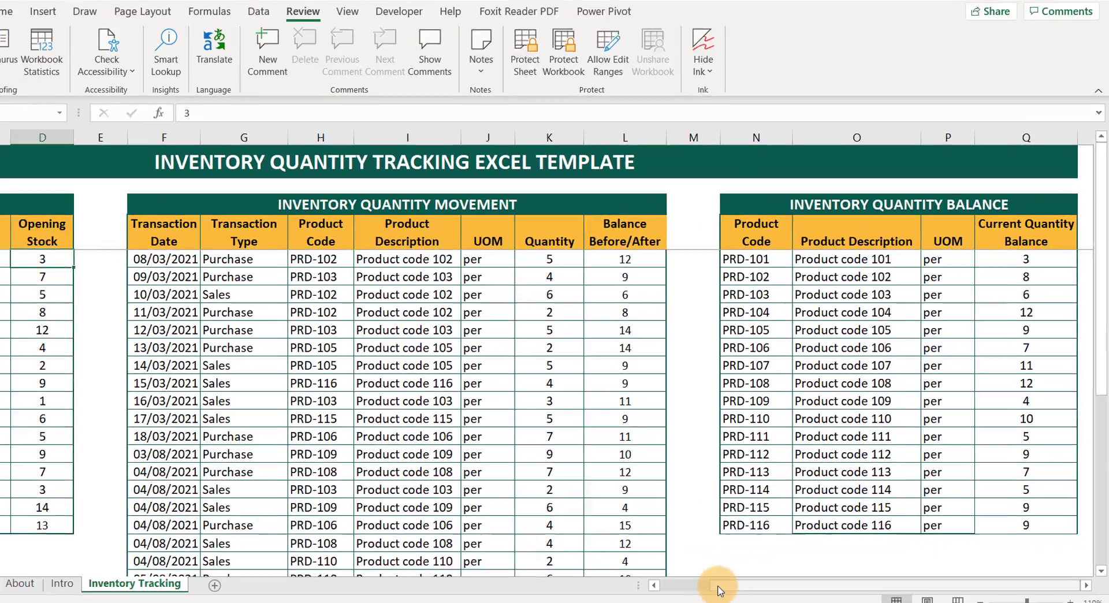
left_click_drag(746, 578, 687, 579)
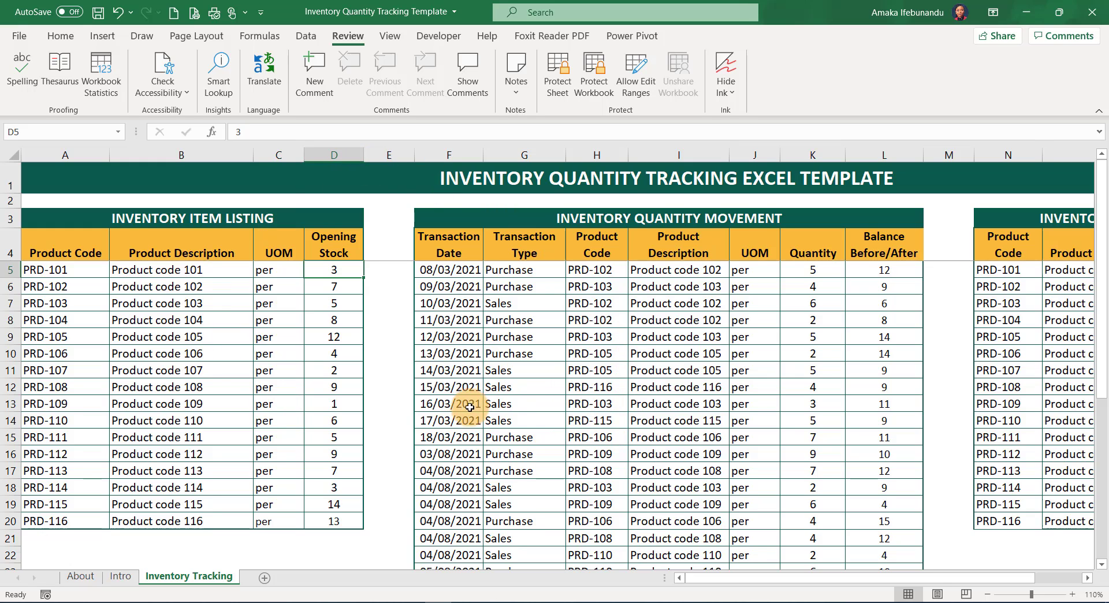
key("ctrl+n")
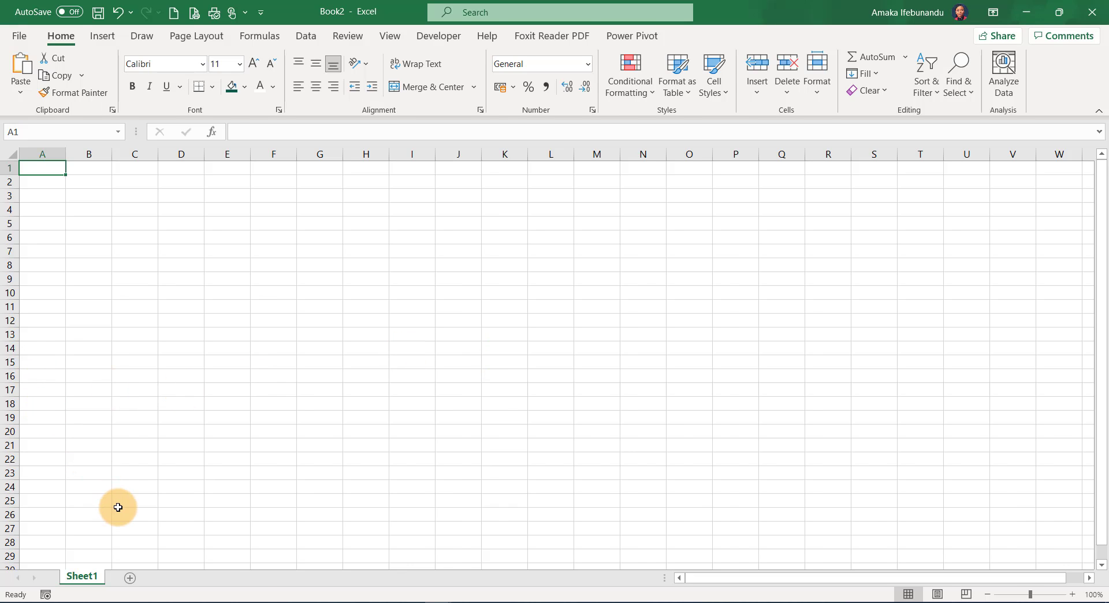
key("ctrl+w")
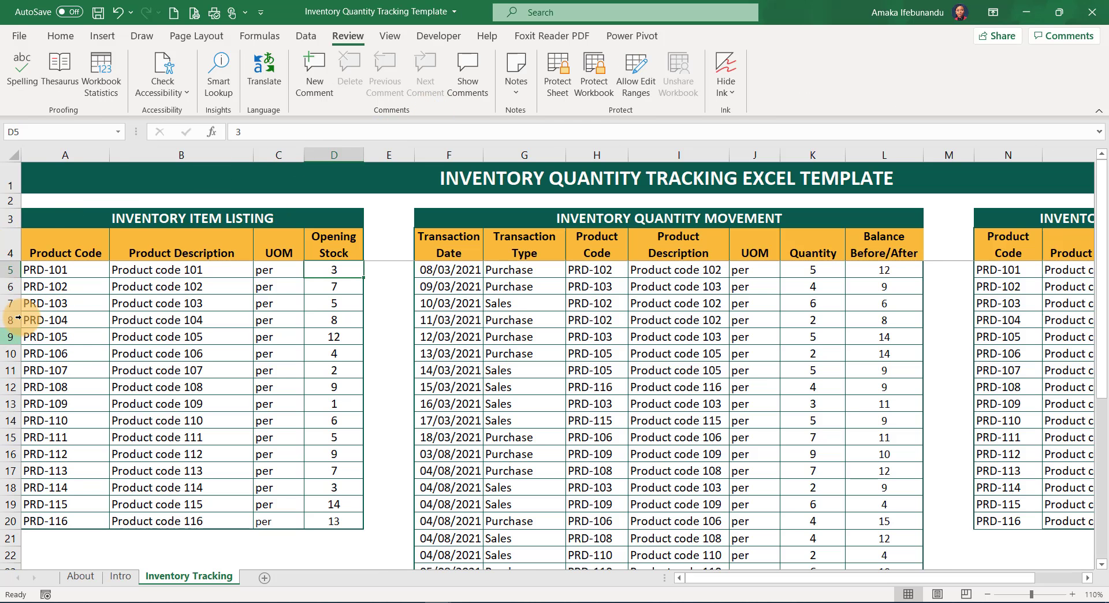
Step: Copy range A4:Q34 of the Inventory Tracking sheet and paste it as values only at A4 in a new blank workbook
left_click_drag(29, 244, 1003, 477)
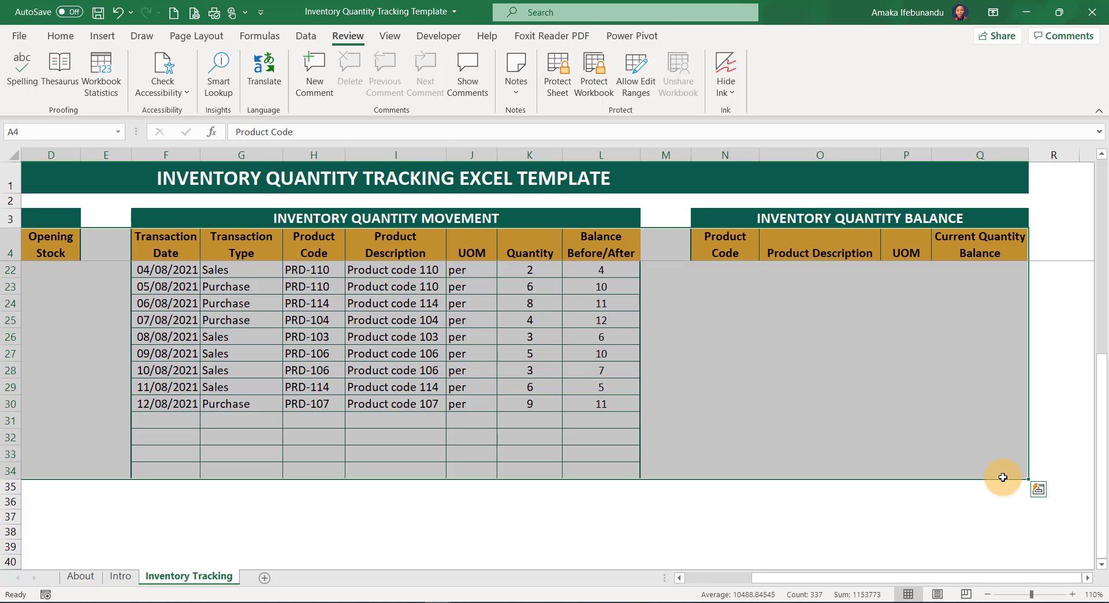
key("ctrl+c")
key("ctrl+n")
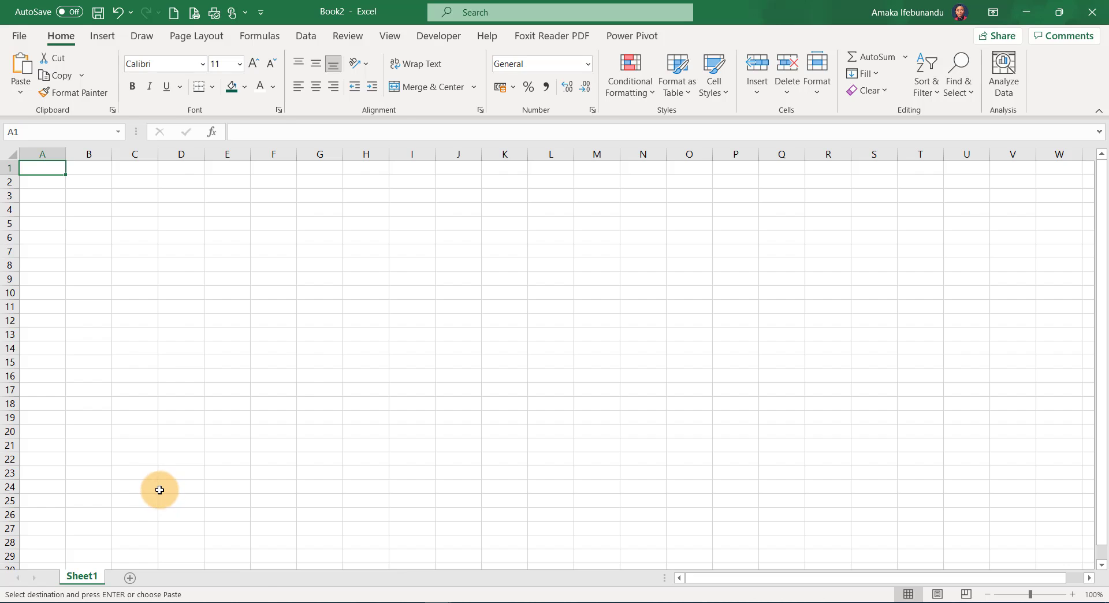
key("alt+Tab")
key("alt+Tab")
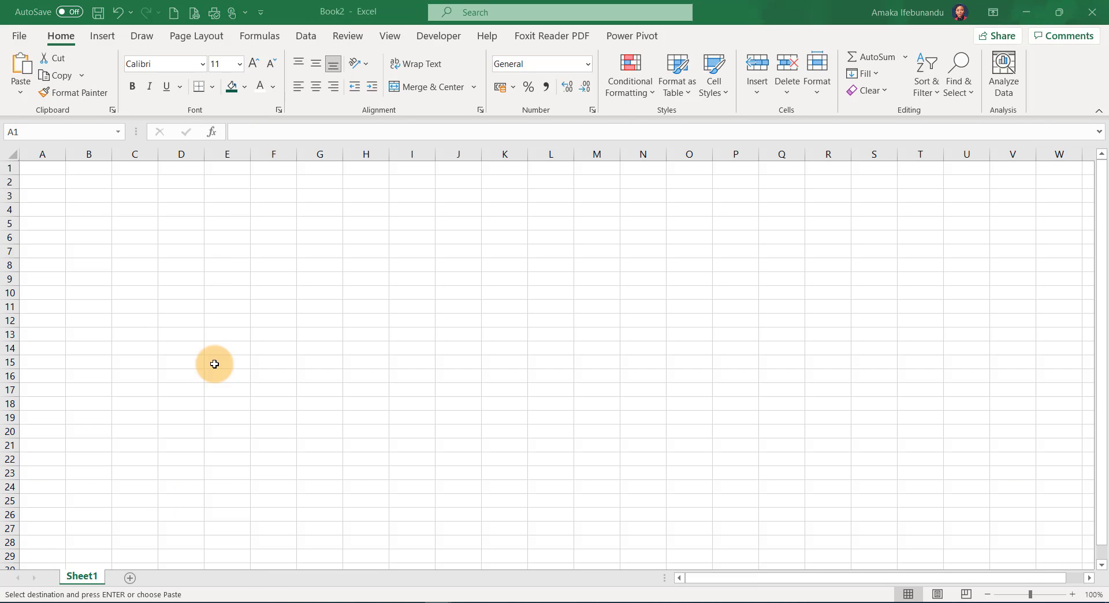
left_click(39, 208)
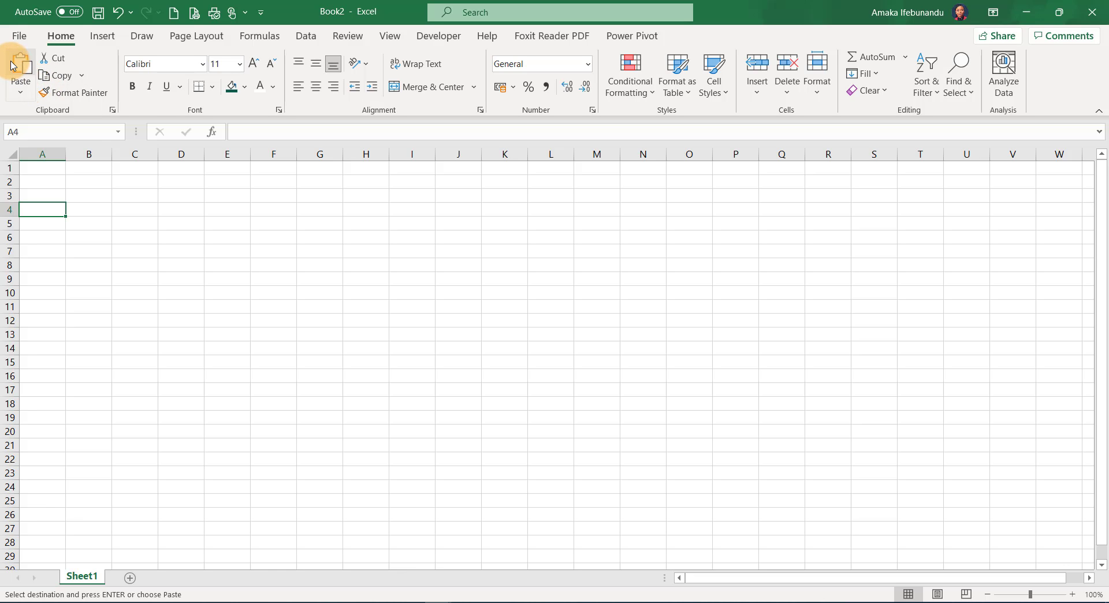
left_click(19, 91)
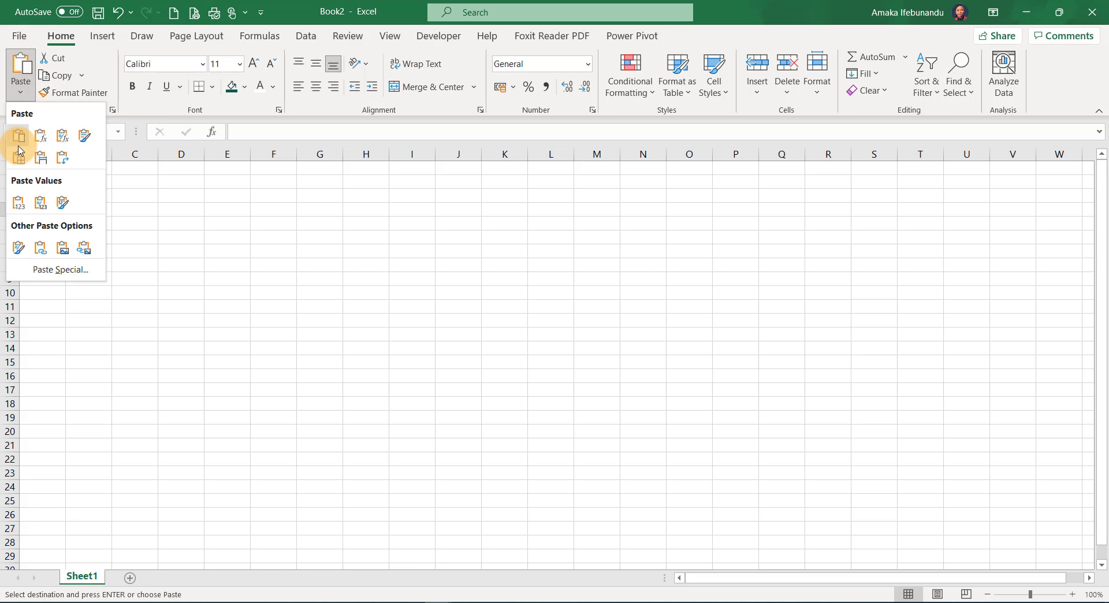
left_click(19, 203)
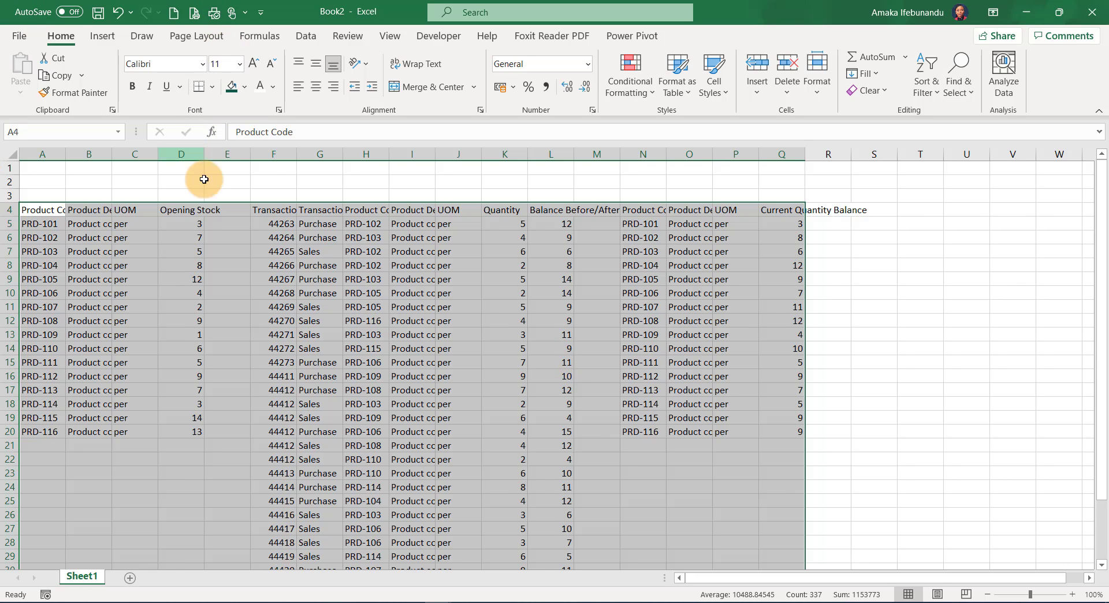
Step: Copy the title INVENTORY QUANTITY TRACKING EXCEL TEMPLATE into A1 of the new workbook as values, then merge and center it across A1:Q1
left_click(44, 171)
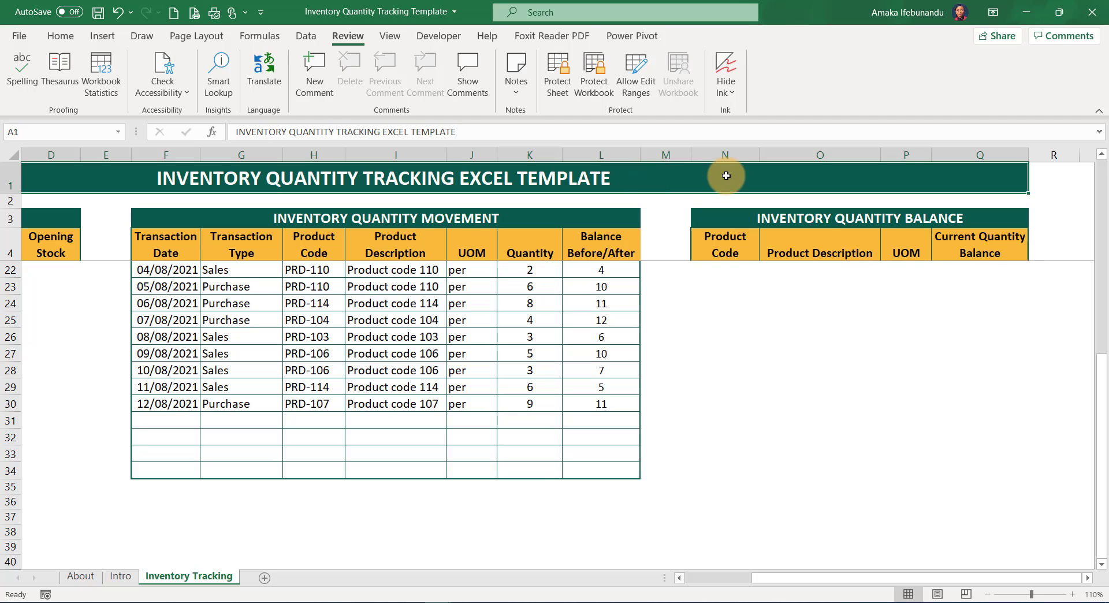
key("ctrl+c")
key("alt+Tab")
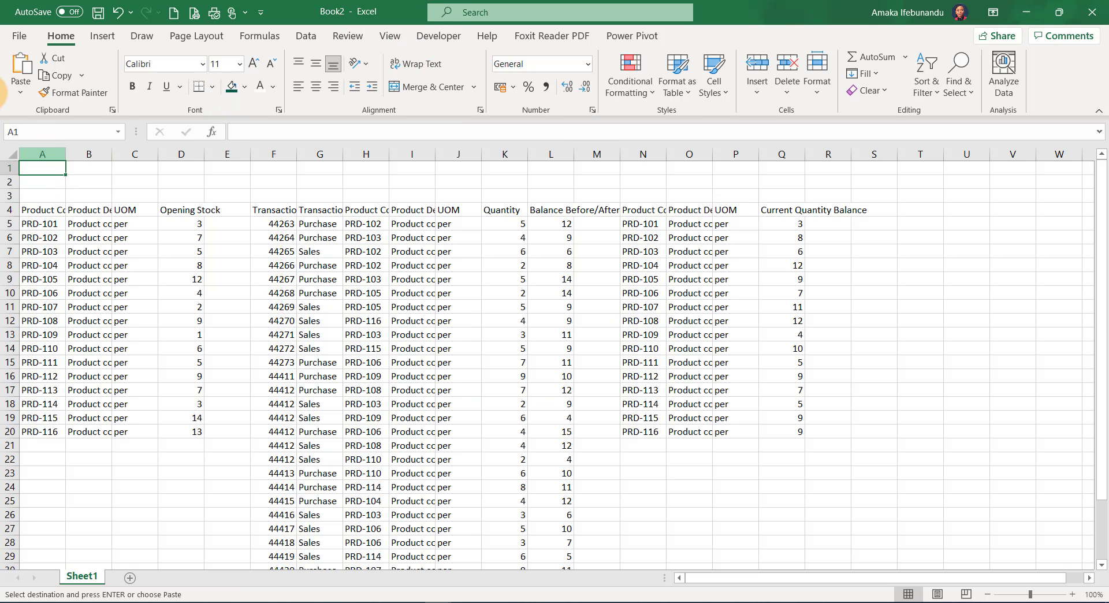
left_click(22, 97)
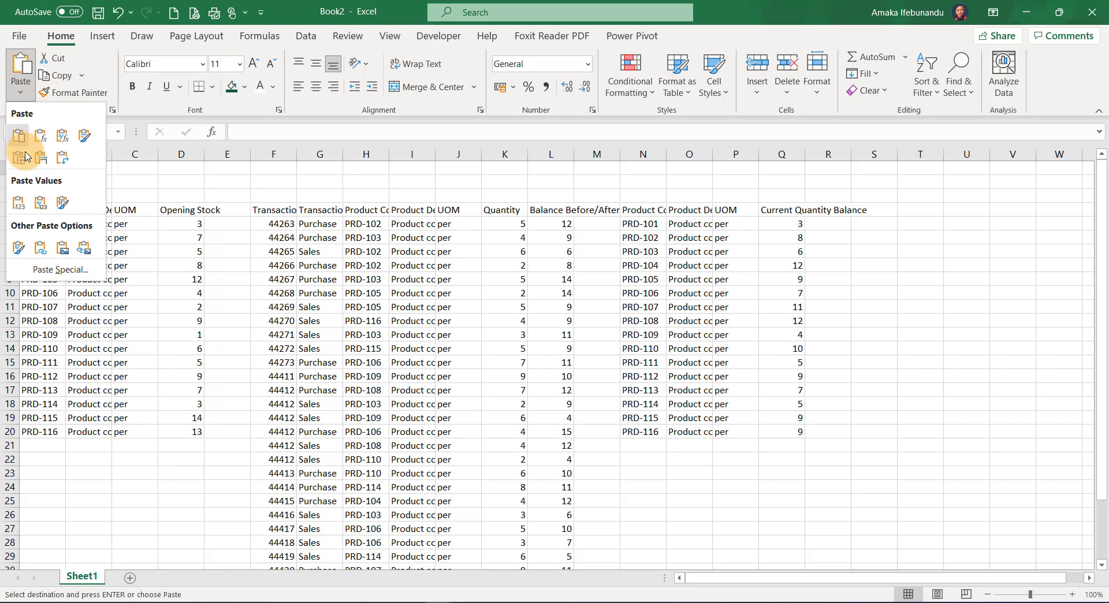
left_click(25, 199)
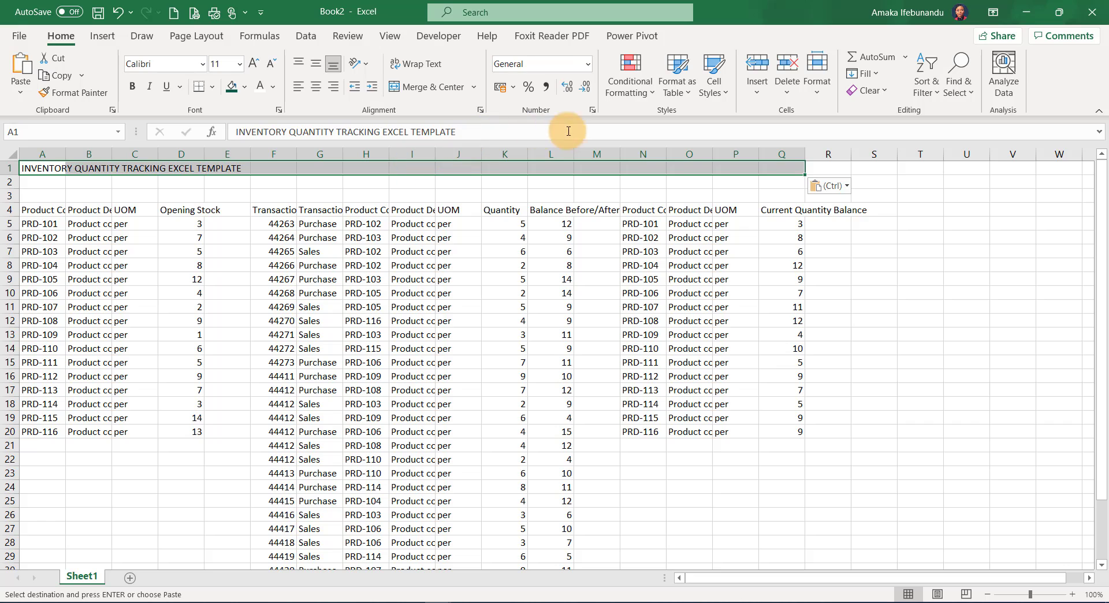
left_click(454, 89)
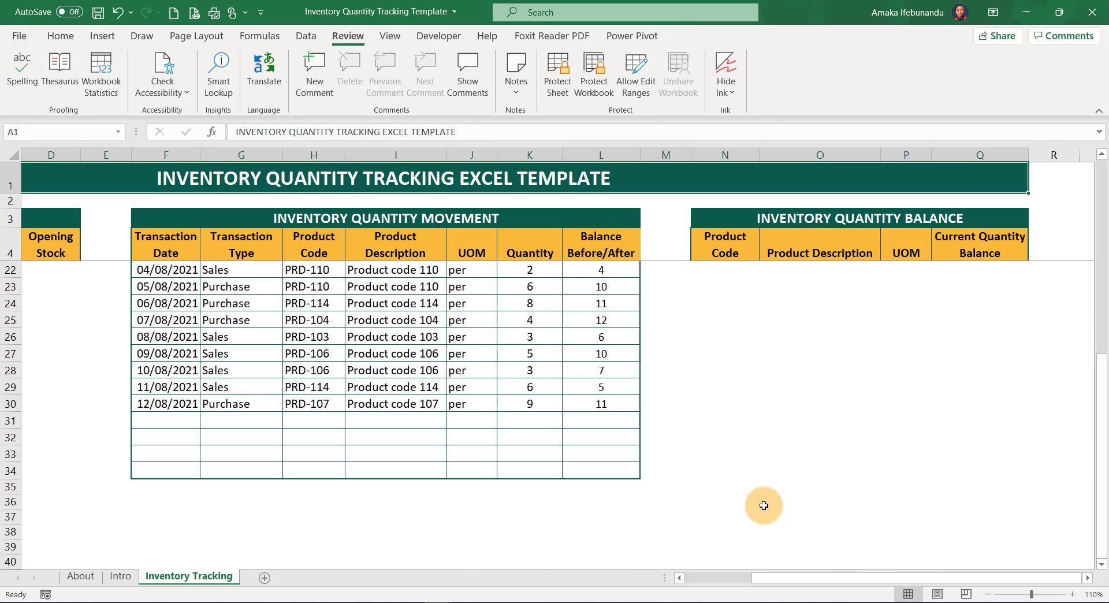
Step: Copy the heading INVENTORY ITEM LISTING into A3 of the new workbook as values and merge and center it across A3:D3
left_click_drag(774, 579, 668, 569)
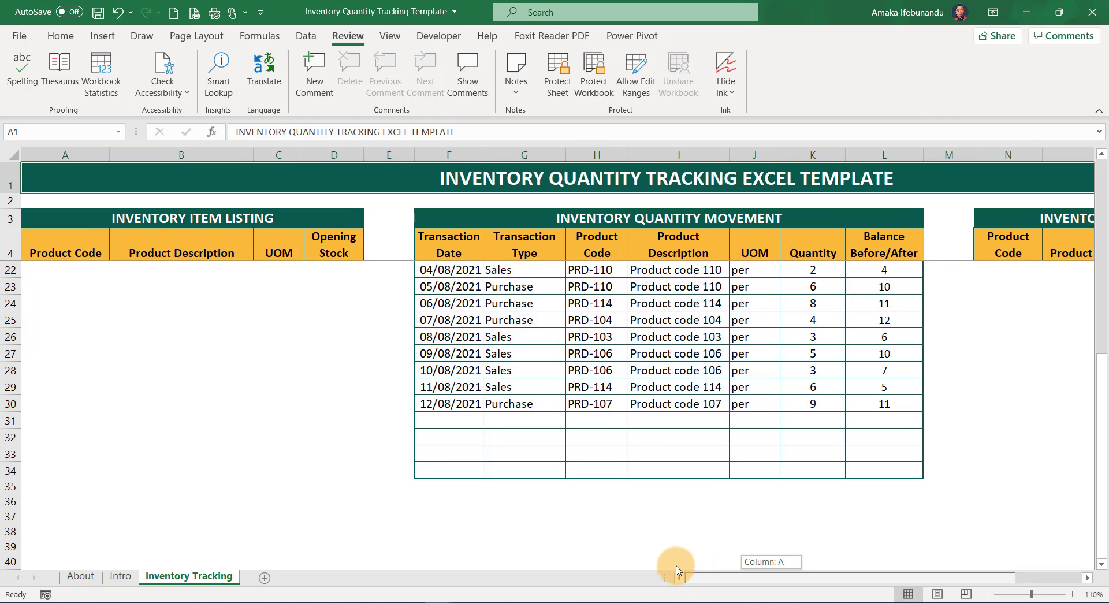
left_click(60, 218)
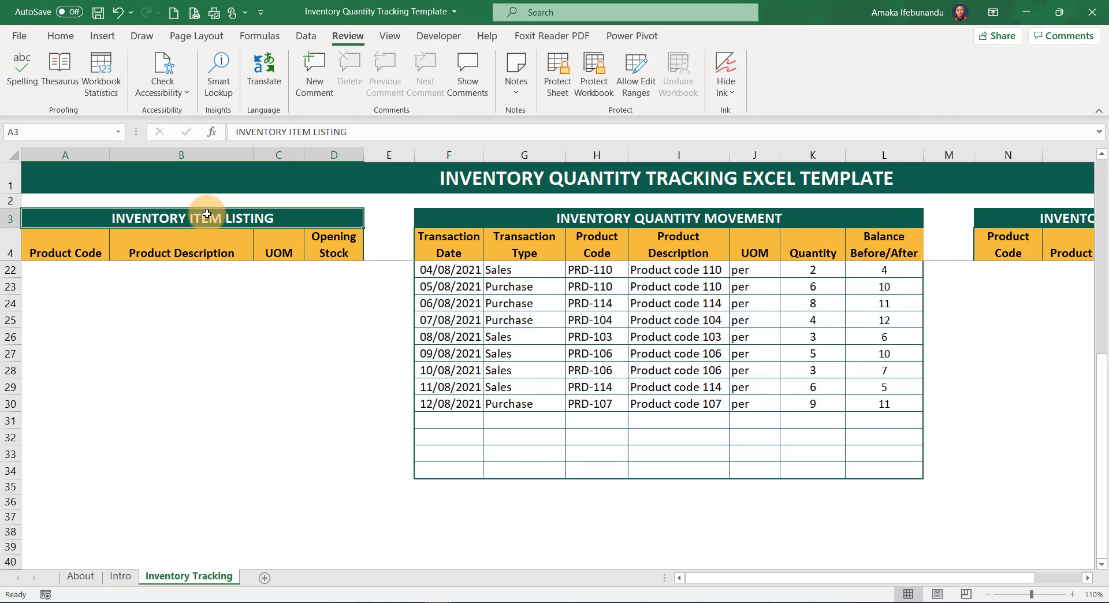
key("alt+Tab")
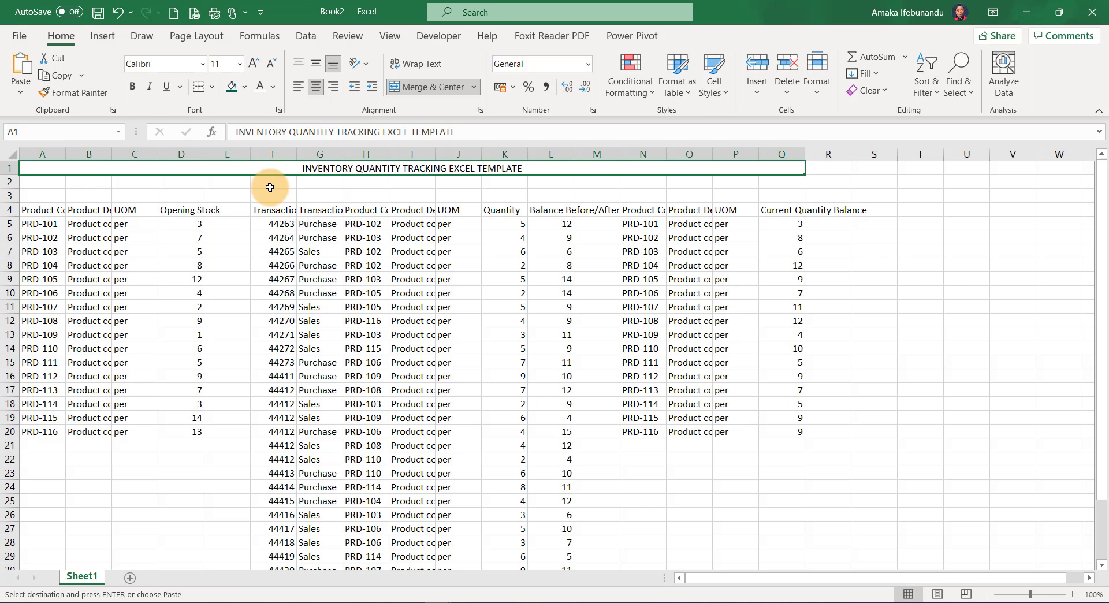
left_click(37, 198)
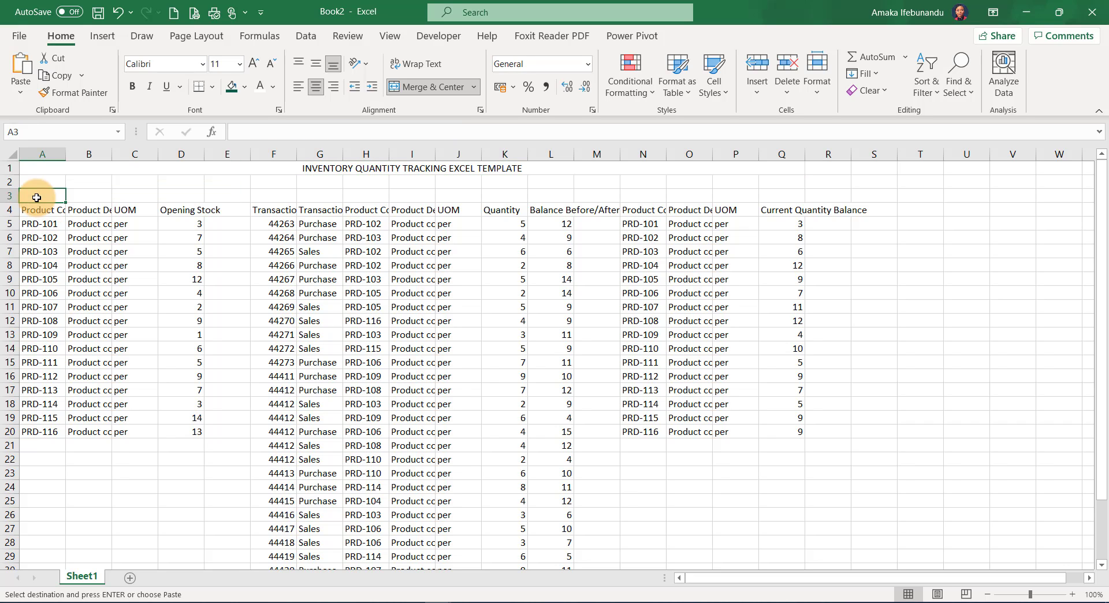
left_click(22, 96)
left_click(19, 202)
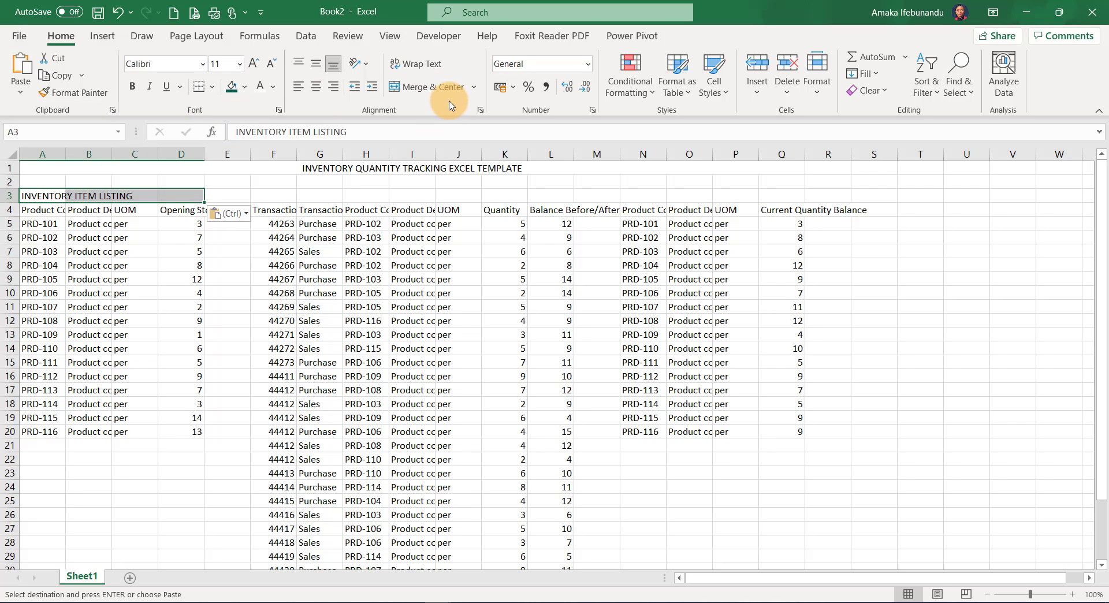
key("Escape")
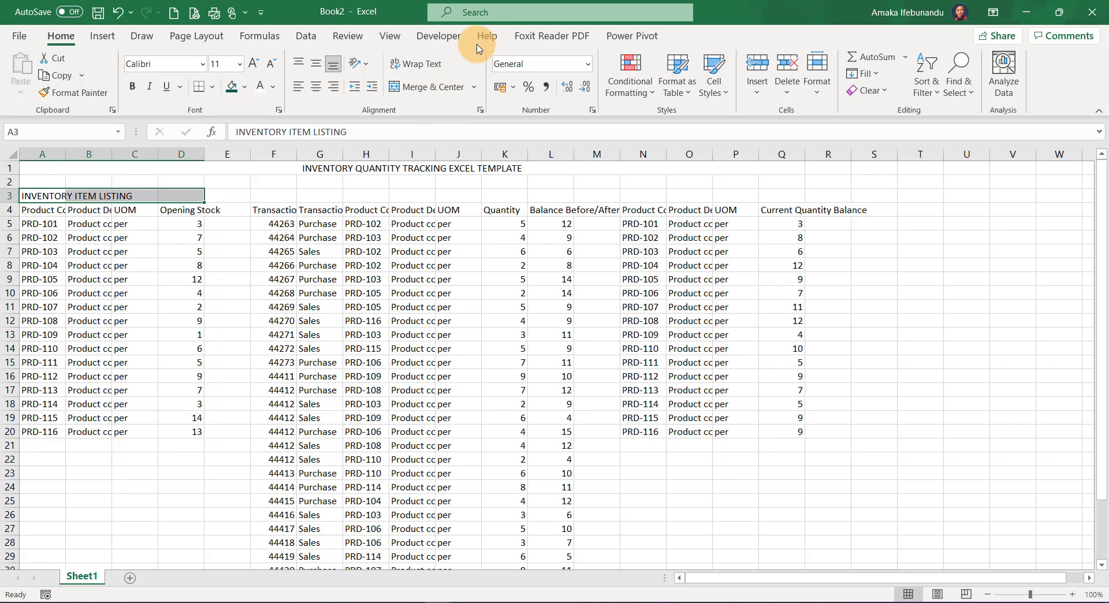
left_click(419, 86)
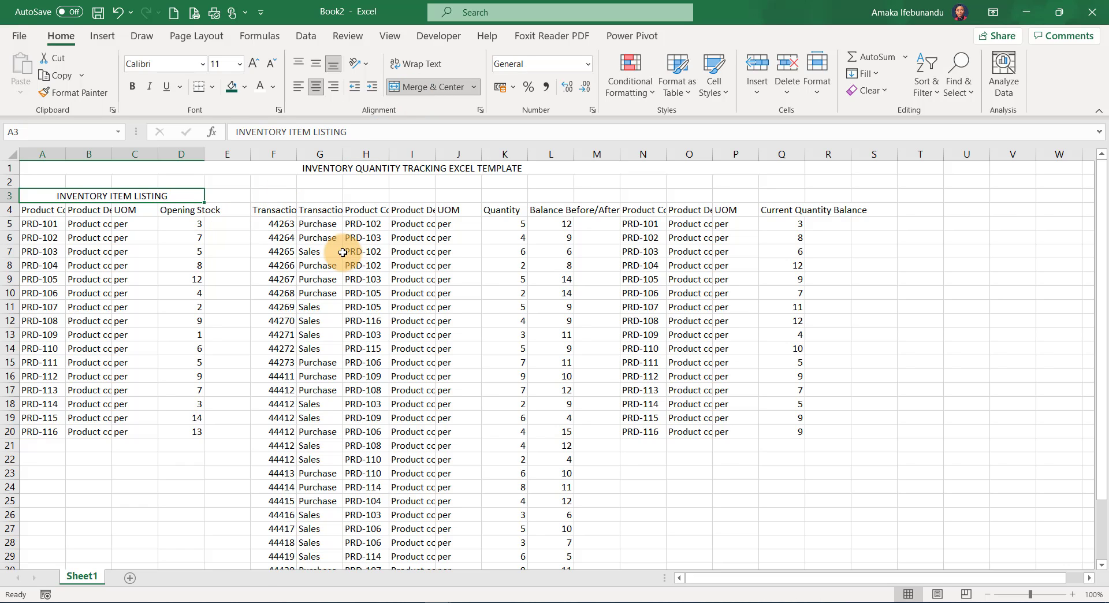
Step: Copy the heading INVENTORY QUANTITY MOVEMENT into F3 of the new workbook as values and merge and center it across F3:L3
key("alt+Tab")
left_click(465, 219)
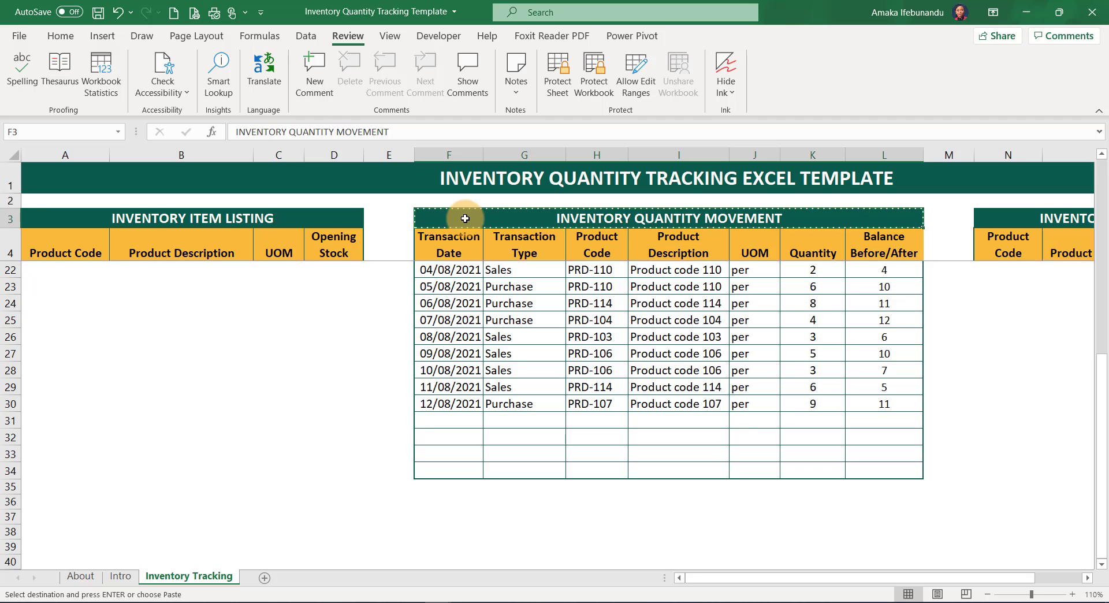
key("alt+Tab")
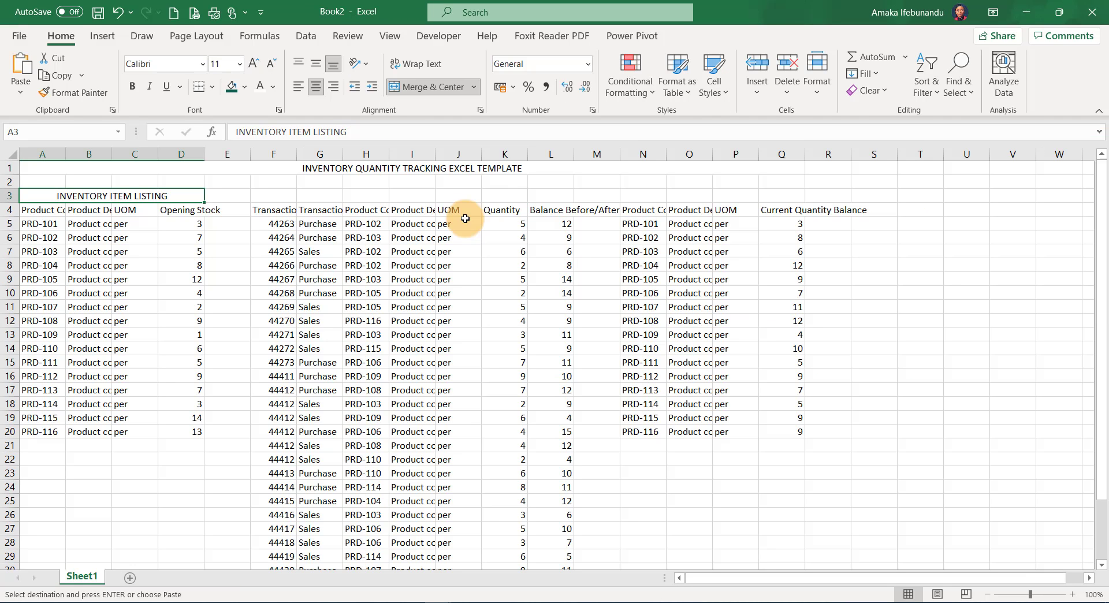
left_click(266, 194)
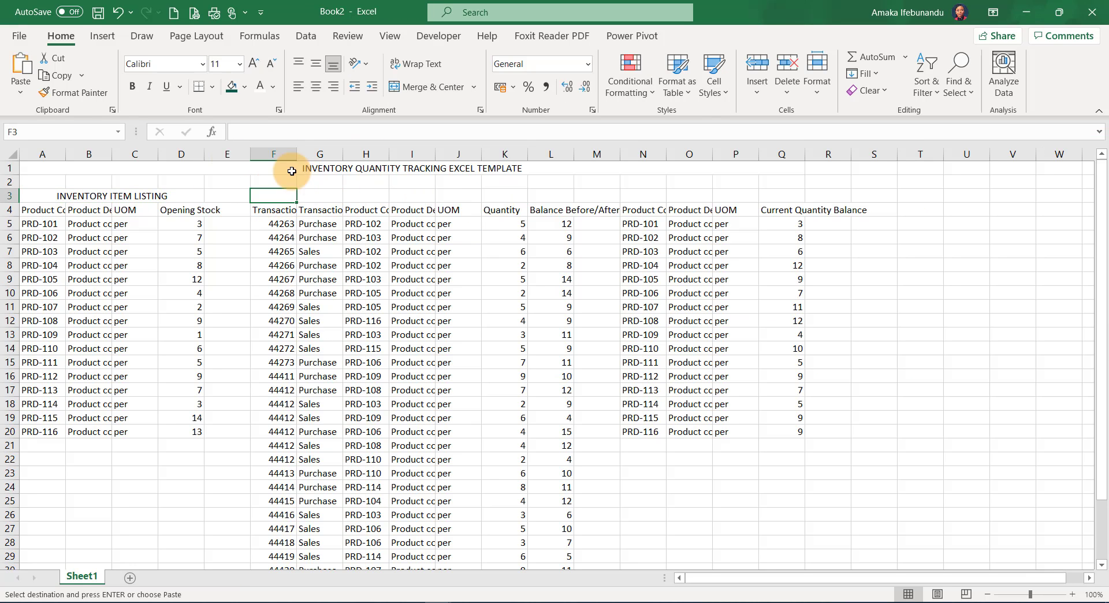
left_click(24, 95)
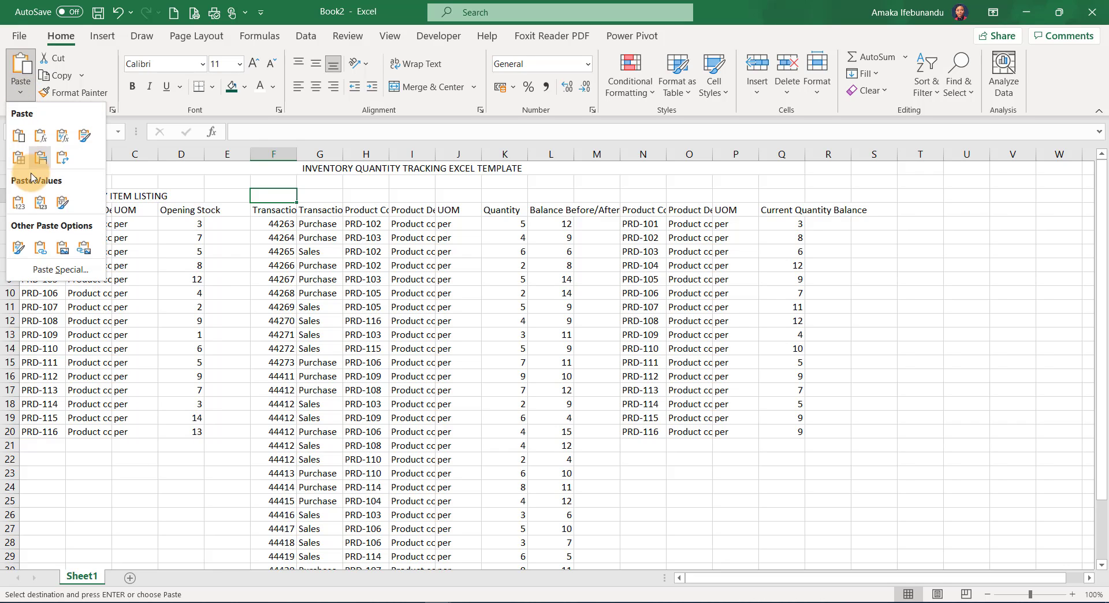
left_click(17, 202)
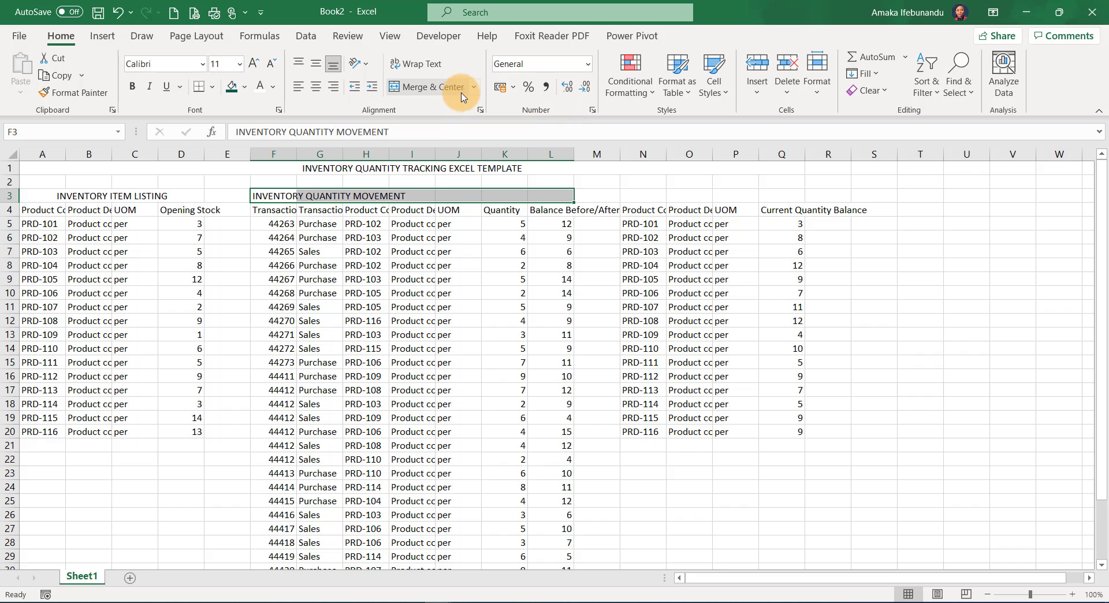
left_click(435, 90)
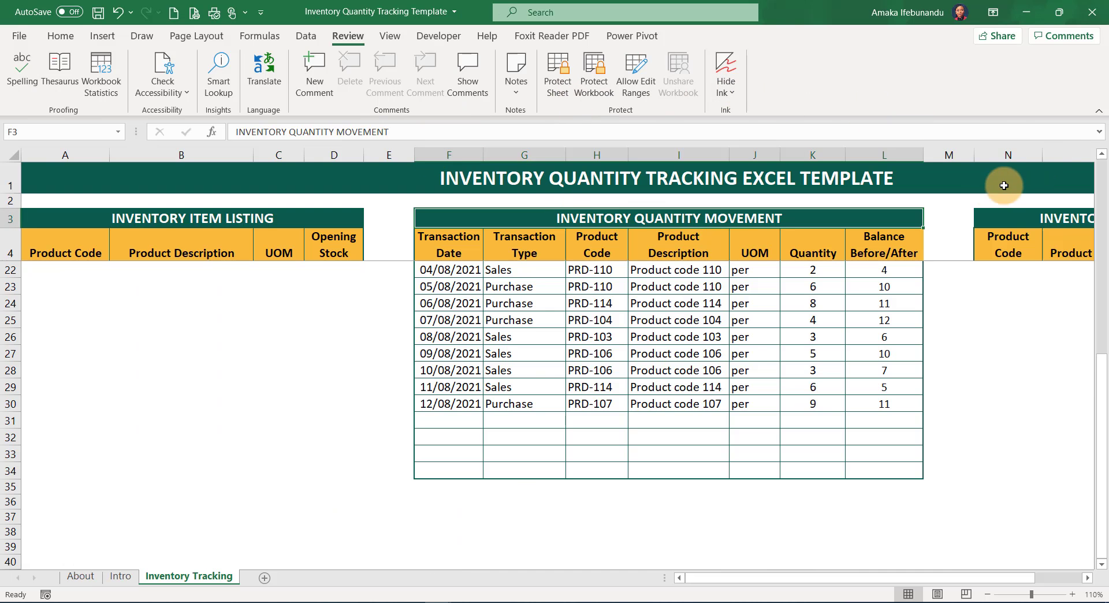
Step: Copy the heading INVENTORY QUANTITY BALANCE into N3 of the new workbook as values and merge and center it across N3:Q3
left_click(994, 214)
scroll(996, 260, "up", 6)
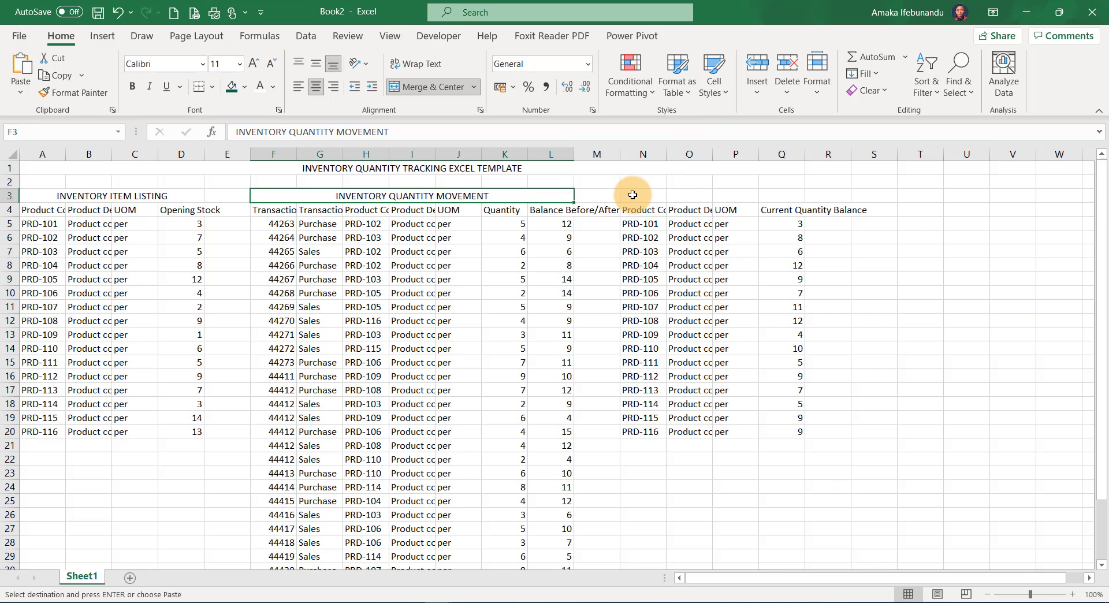
left_click(632, 195)
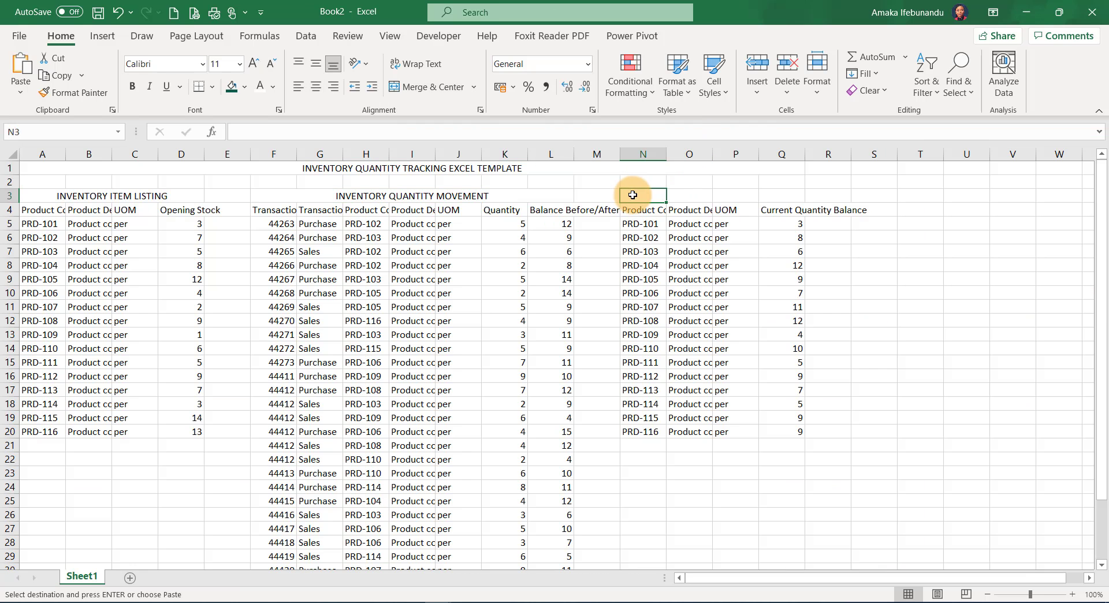
left_click(21, 98)
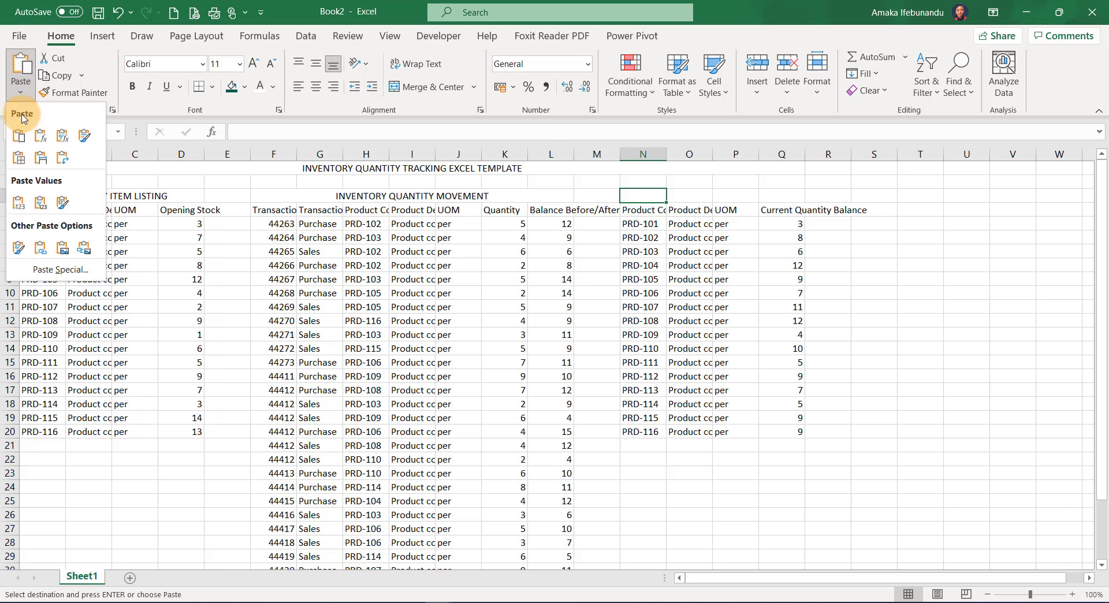
left_click(19, 202)
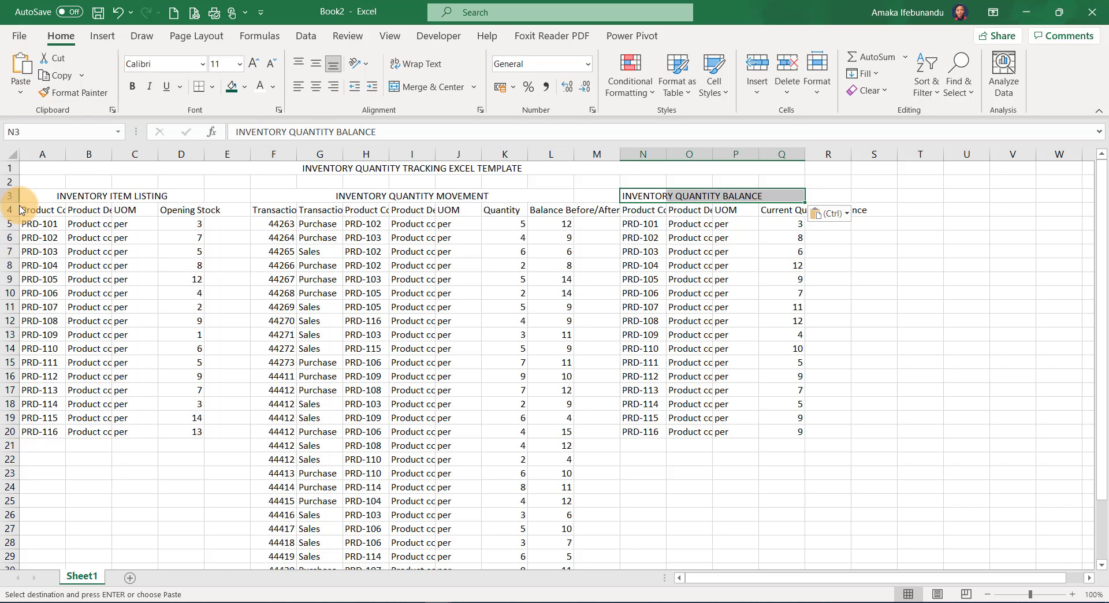
left_click(449, 94)
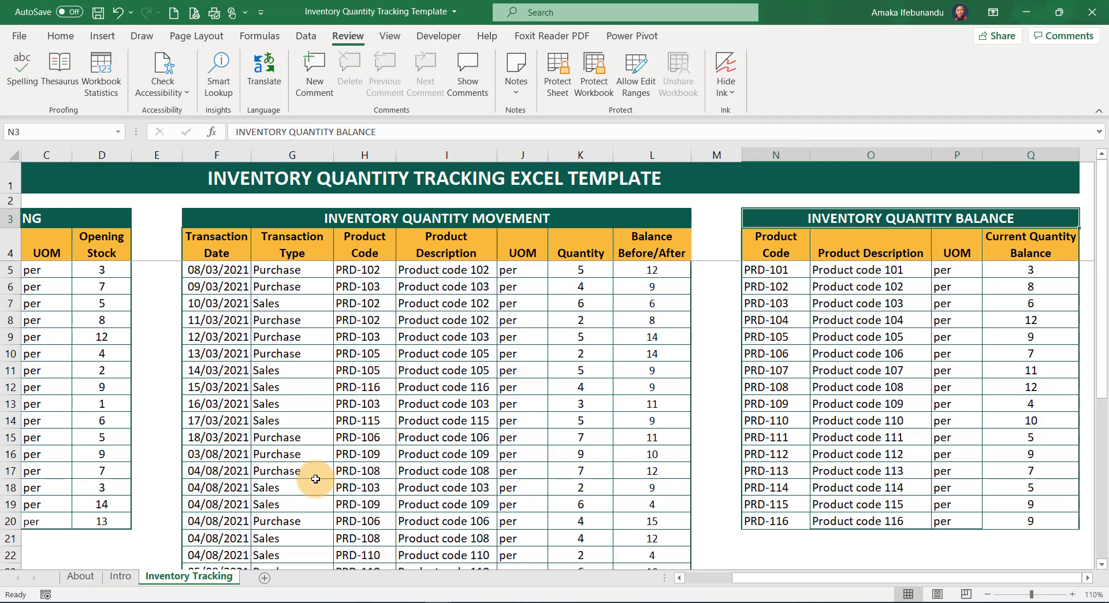
key("alt+Tab")
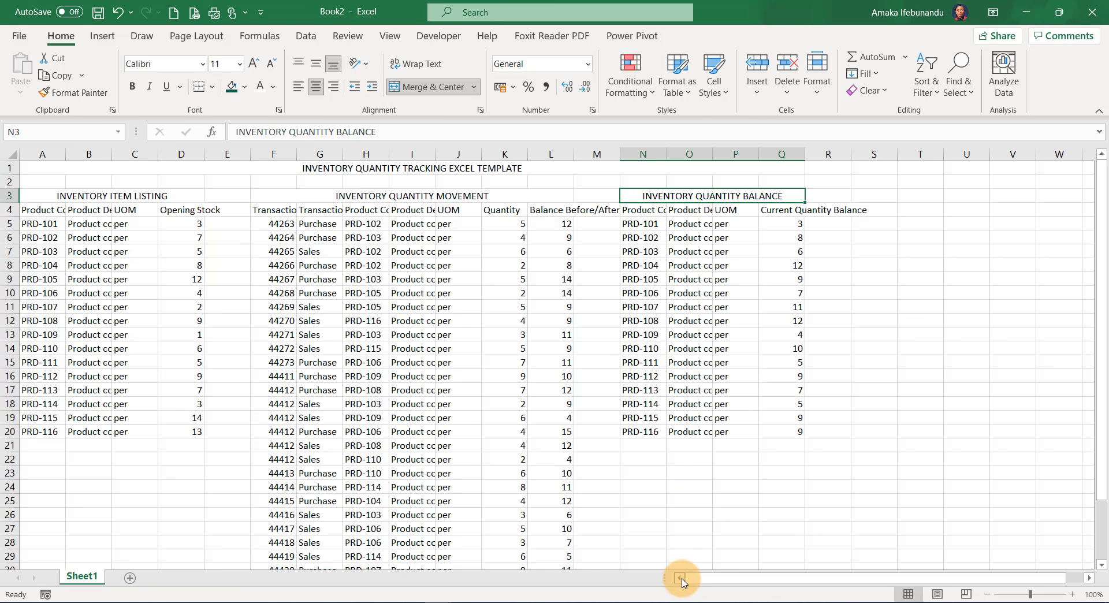
Step: Format the merged title in row 1 as bold 22-point white text on a dark green fill
left_click(48, 168)
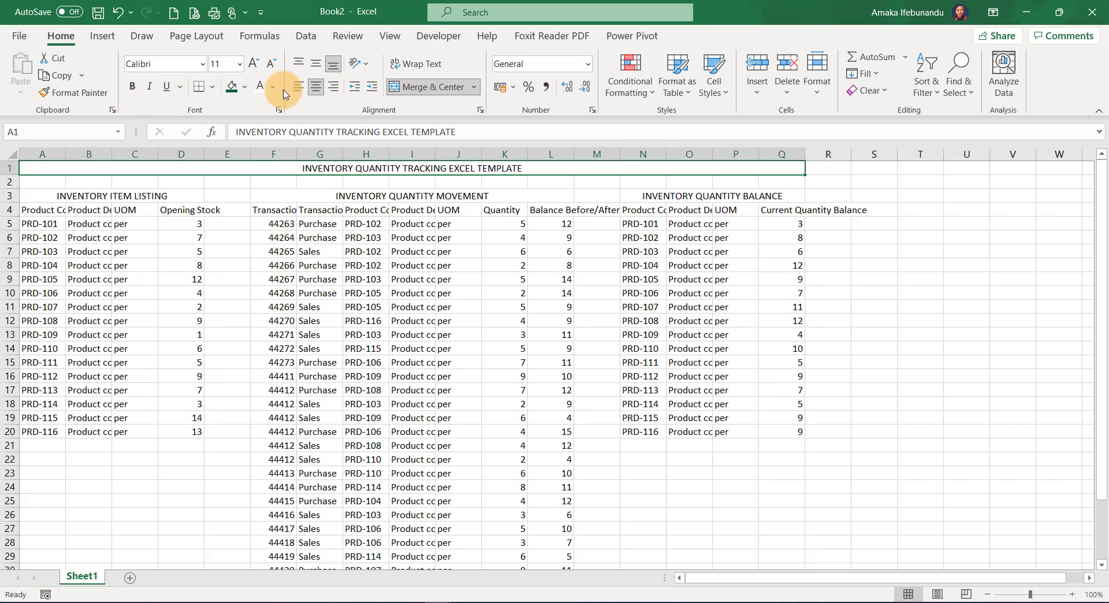
left_click(132, 86)
left_click(254, 63)
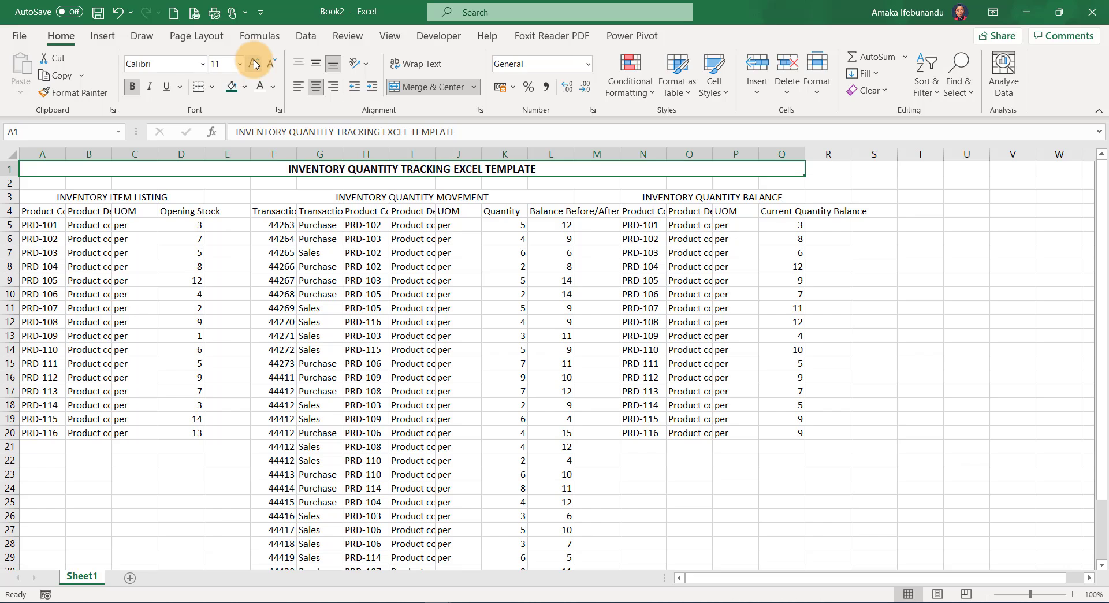
left_click(254, 63)
left_click(255, 64)
left_click(255, 64)
left_click(254, 64)
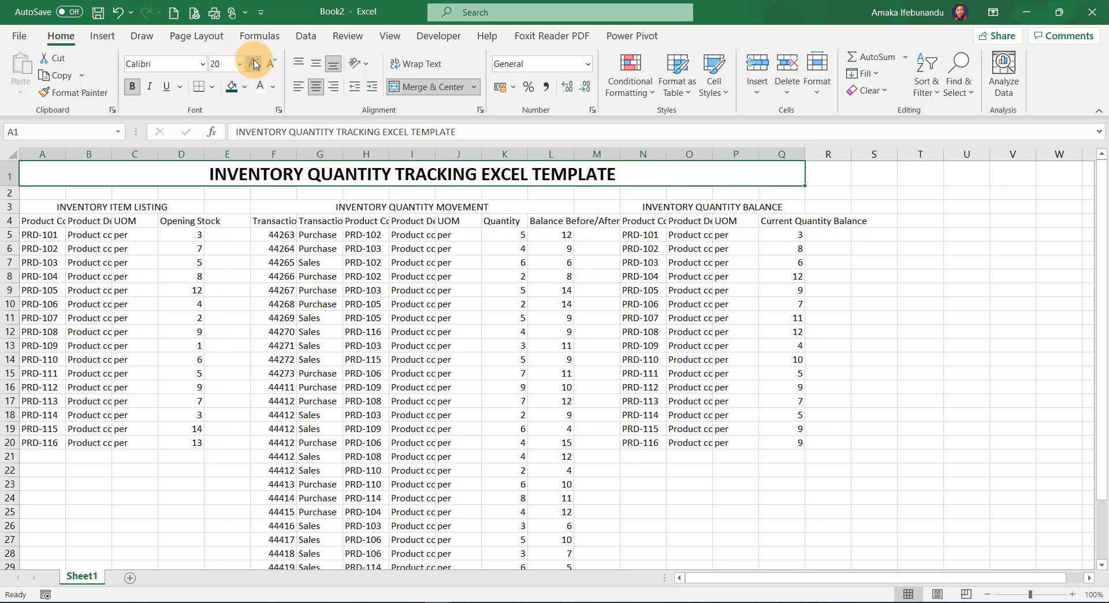
left_click(254, 64)
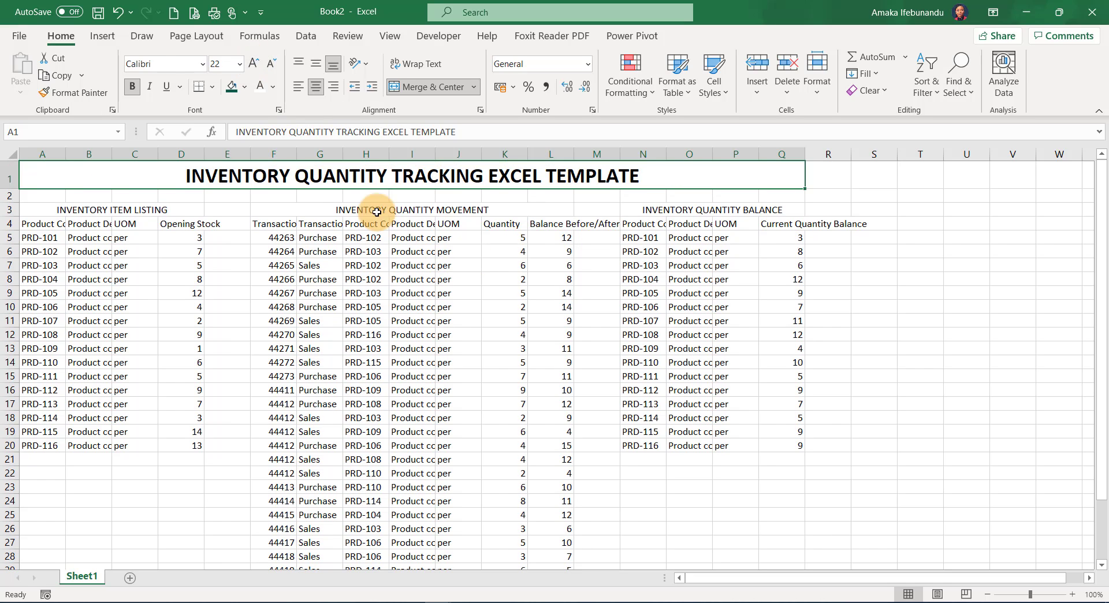
left_click(235, 91)
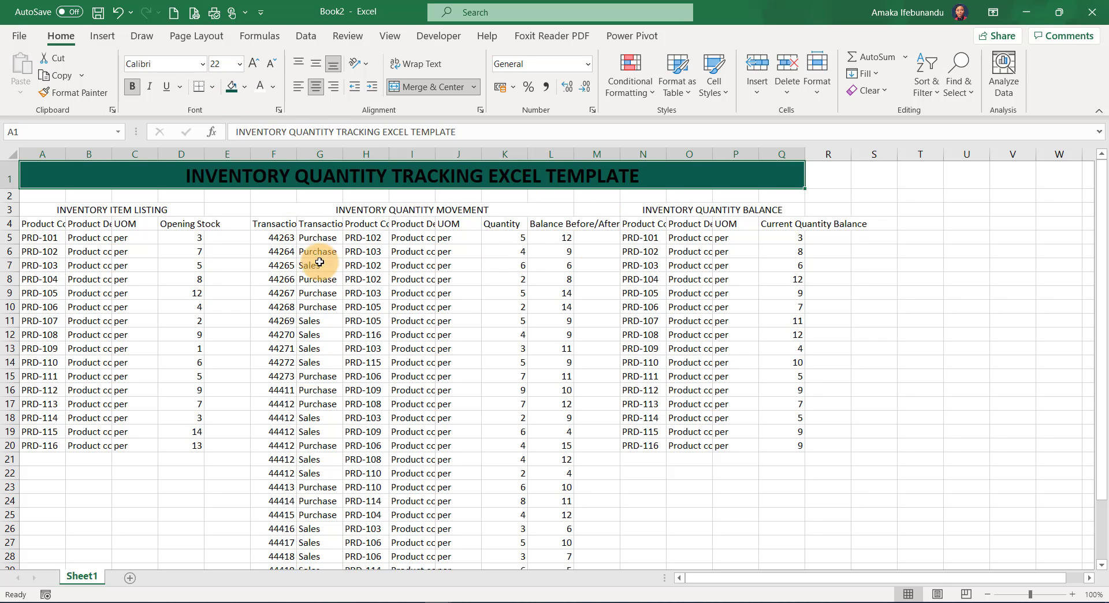
left_click(263, 93)
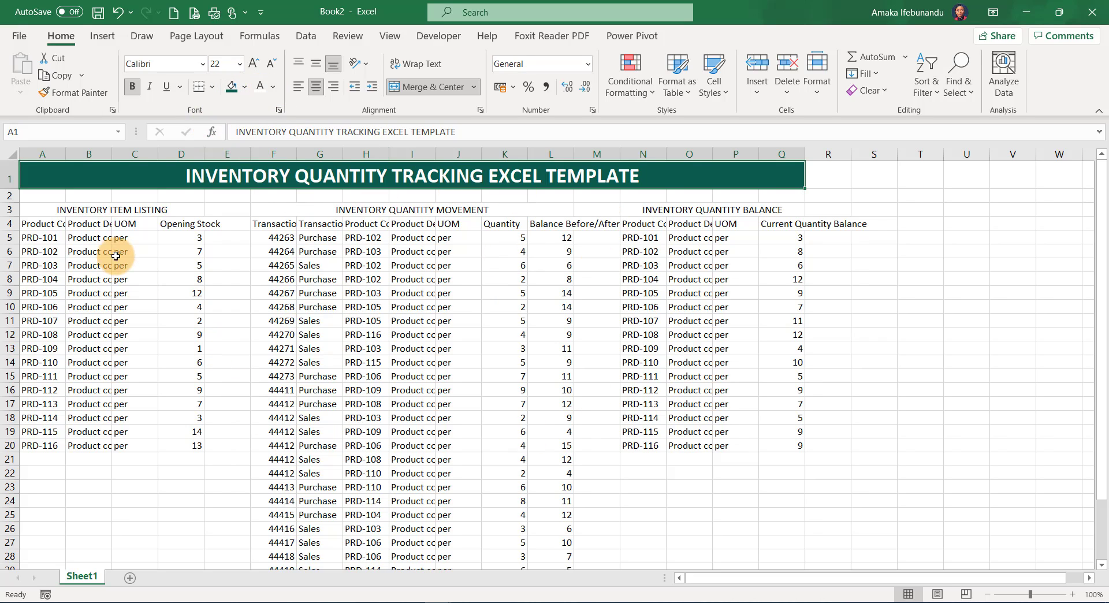
Step: Format the INVENTORY ITEM LISTING heading as bold 14-point white text on a dark green fill
left_click(84, 218)
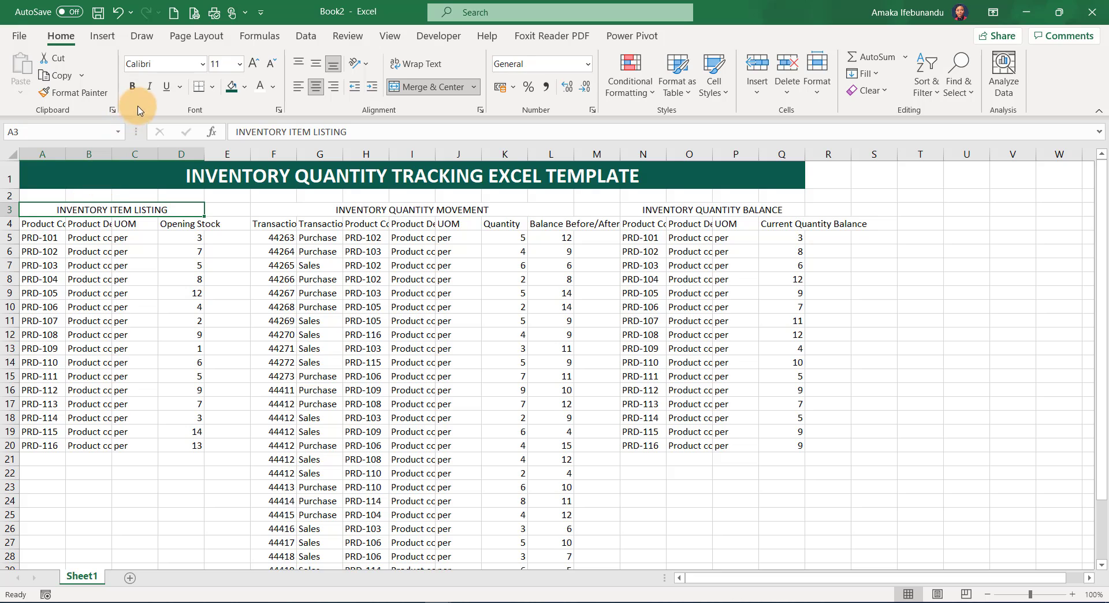
left_click(132, 88)
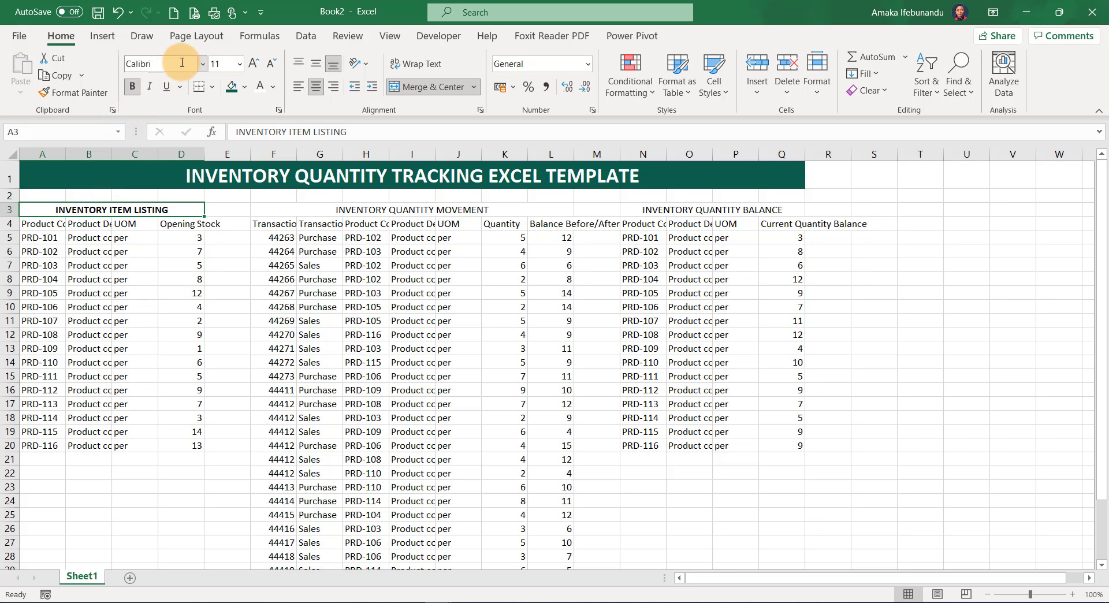
left_click(256, 63)
left_click(256, 63)
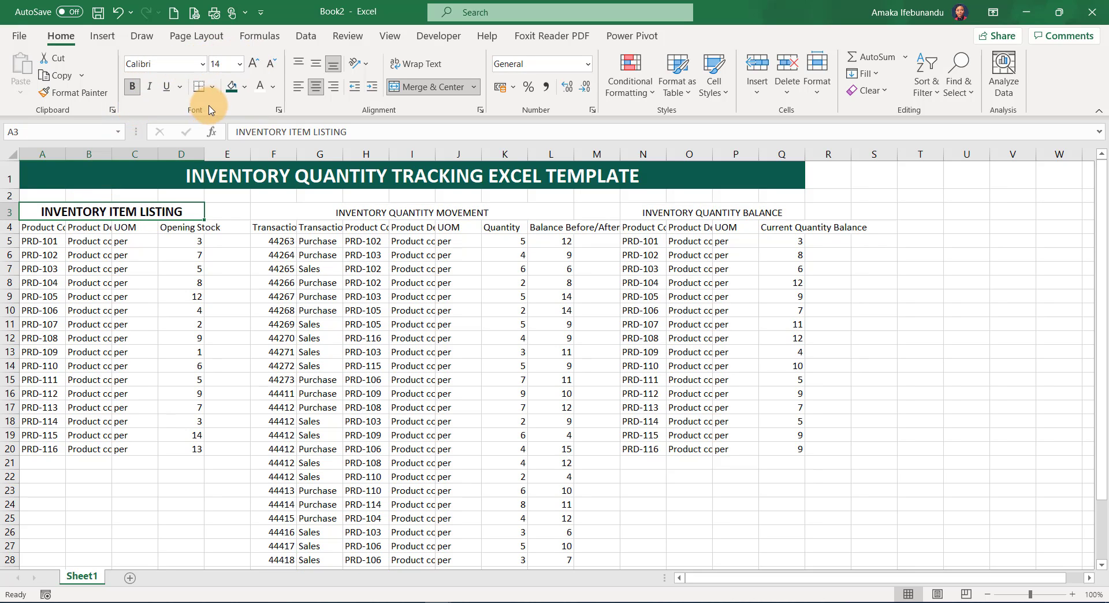
left_click(235, 90)
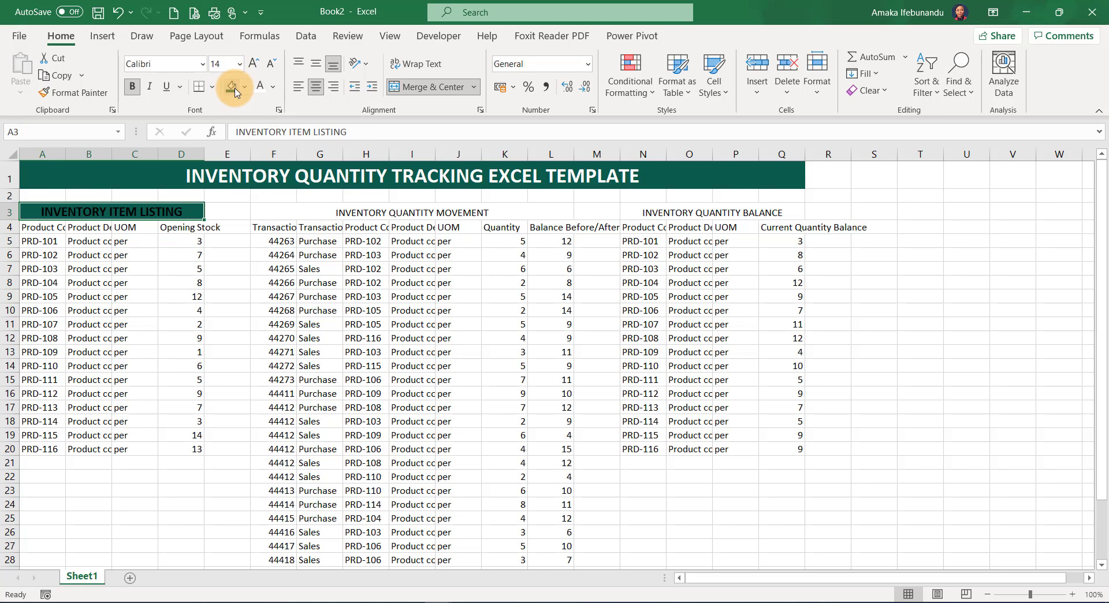
left_click(262, 88)
Step: Format the INVENTORY QUANTITY MOVEMENT heading as bold 14-point white text on a dark green fill
left_click(305, 211)
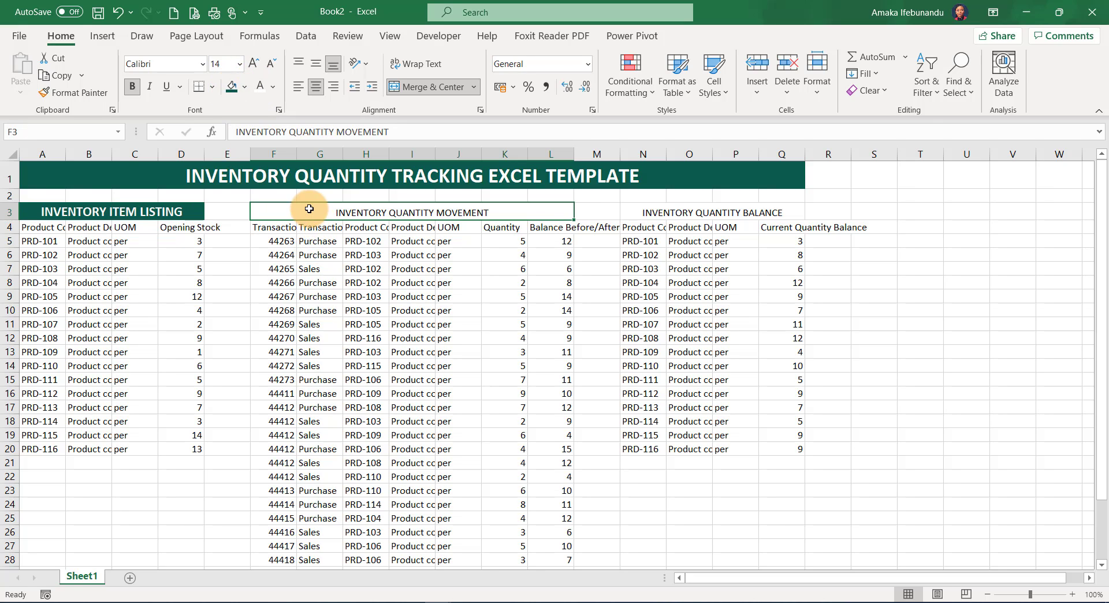
left_click(224, 64)
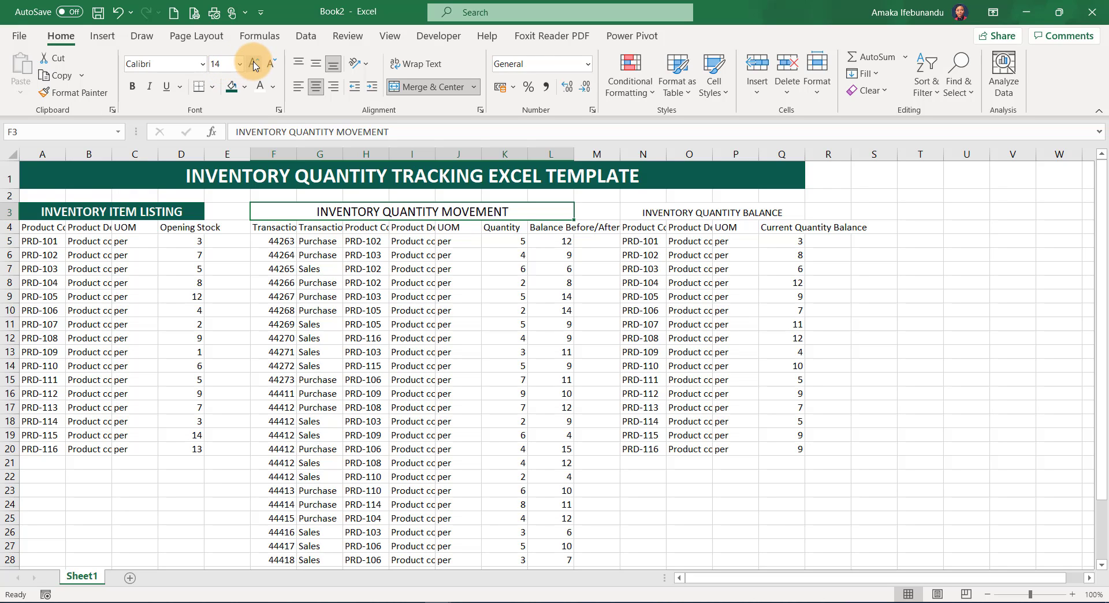
left_click(231, 90)
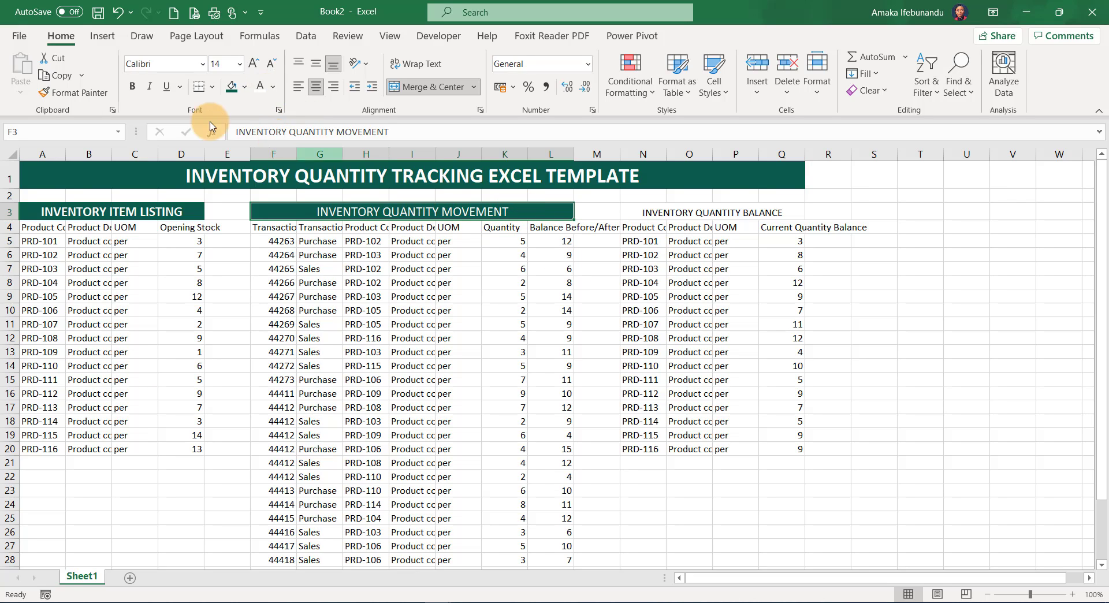
left_click(133, 87)
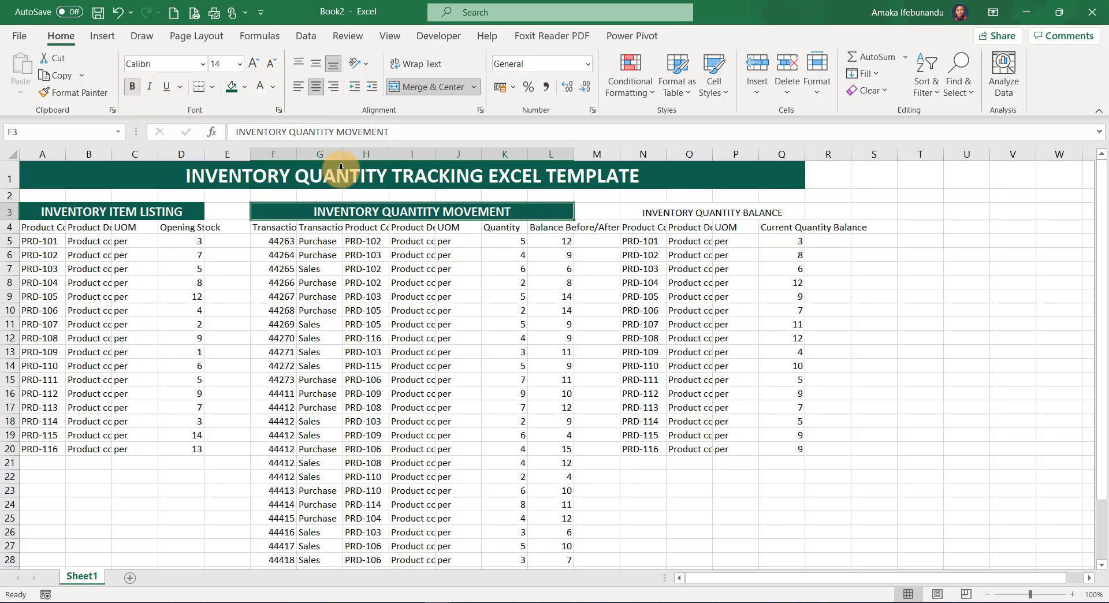
Step: Format the INVENTORY QUANTITY BALANCE heading as bold 14-point white text on dark green, and widen column Q slightly
left_click(658, 212)
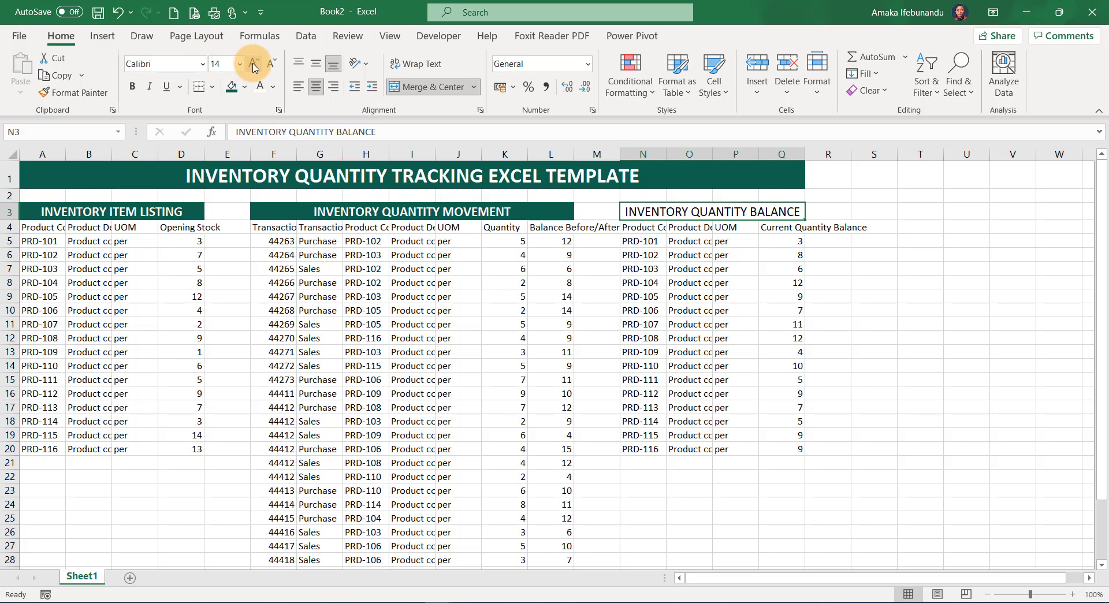
left_click(133, 88)
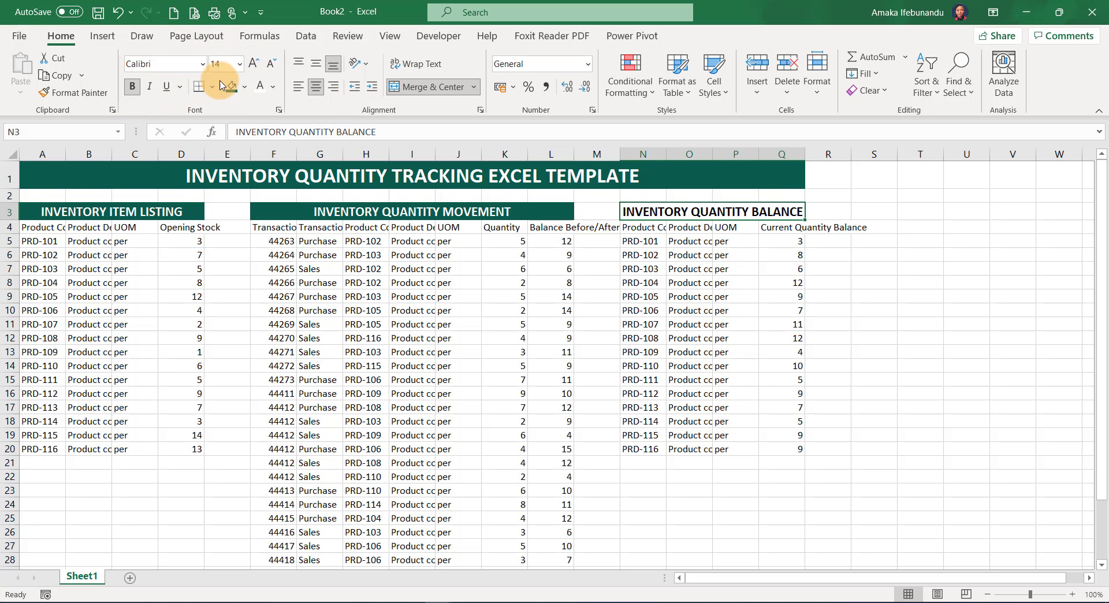
left_click(232, 91)
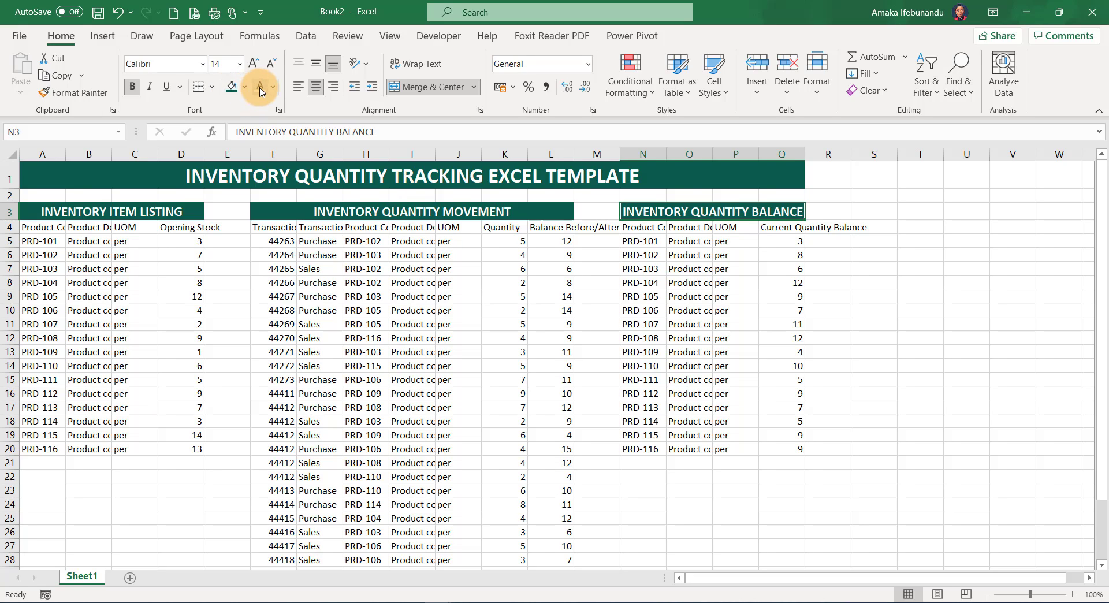
left_click_drag(799, 150, 824, 152)
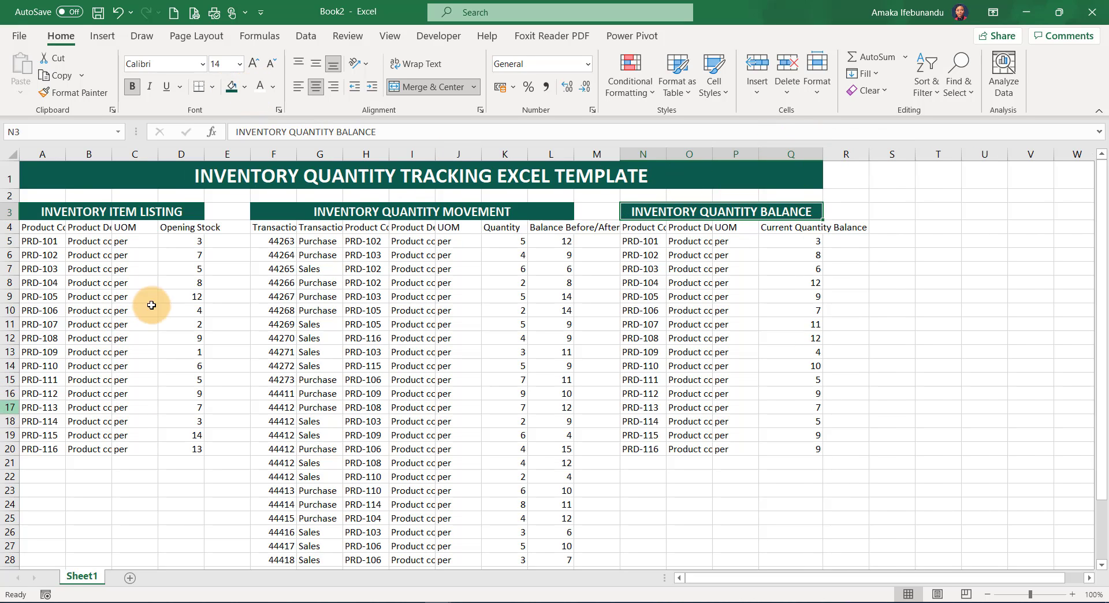
Step: Widen columns A to C so the item listing's product codes and descriptions fit
left_click(37, 229)
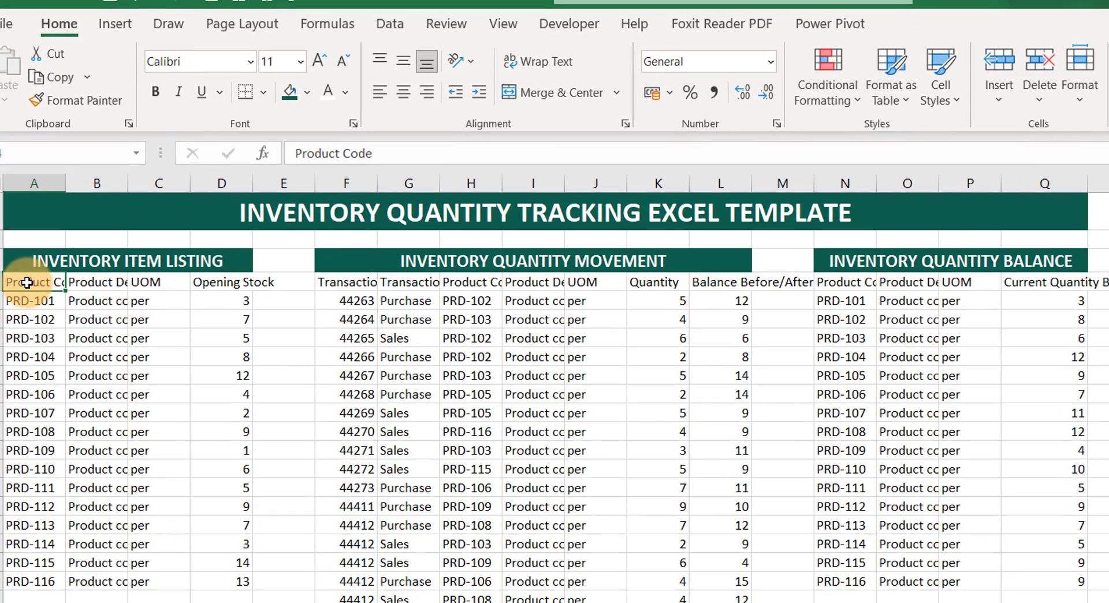
left_click_drag(29, 282, 245, 277)
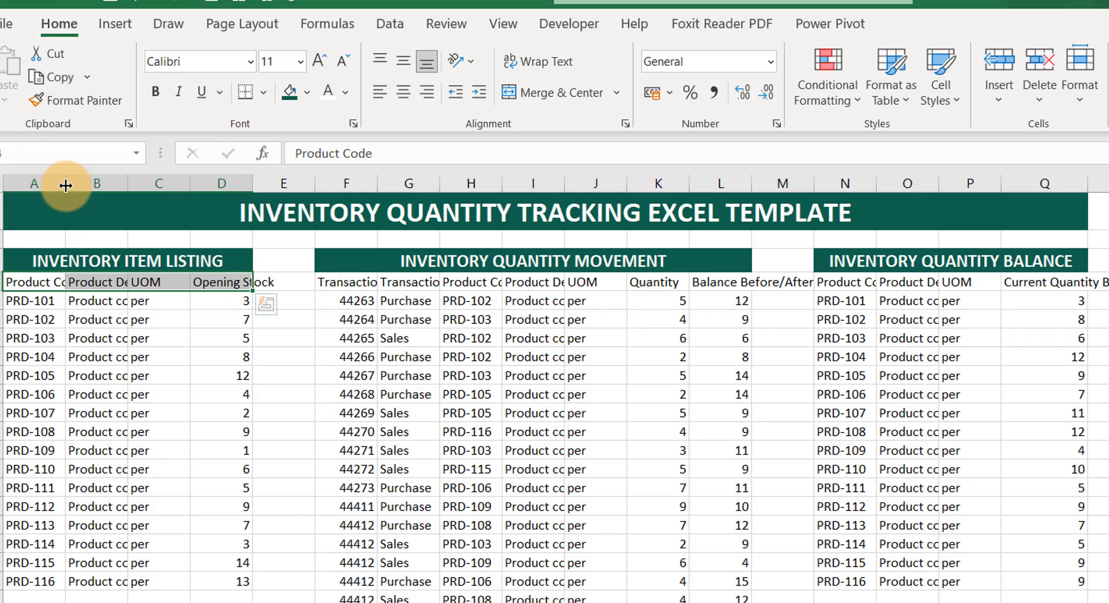
left_click_drag(66, 185, 282, 187)
Step: Split the Opening Stock header in D4 onto two lines within the cell
left_click(301, 286)
double_click(306, 286)
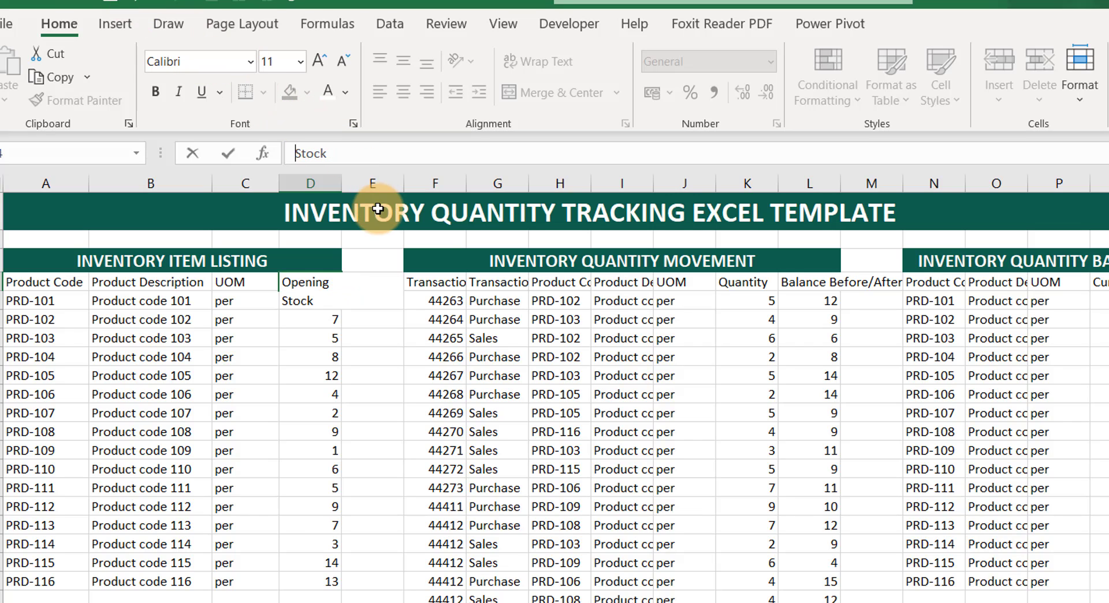
key("Return")
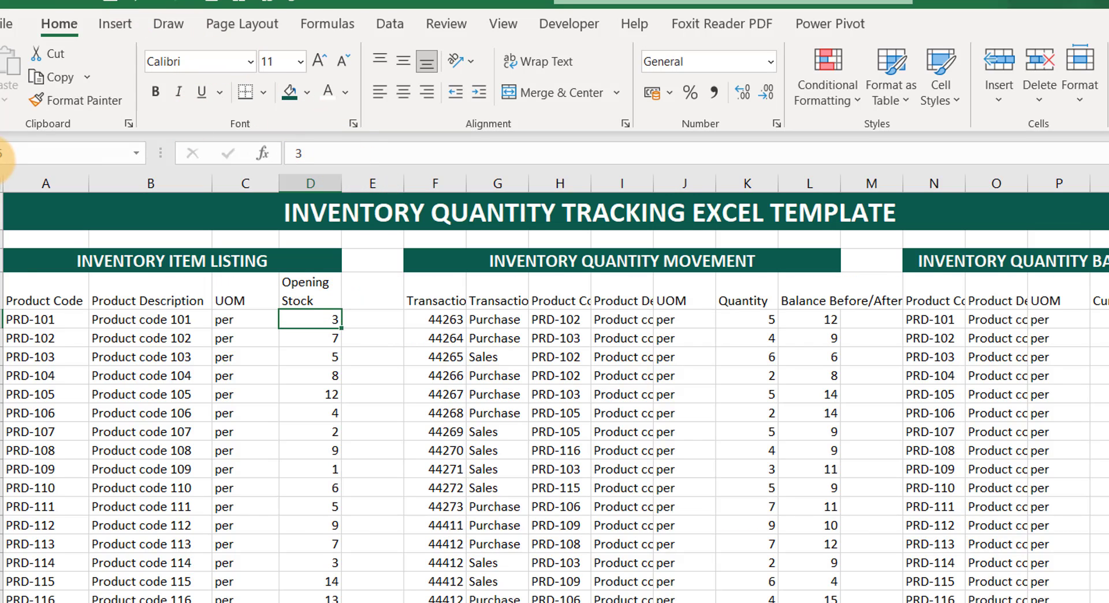
Step: Narrow column A and wrap the Product Code header in A4 onto two lines
left_click(124, 298)
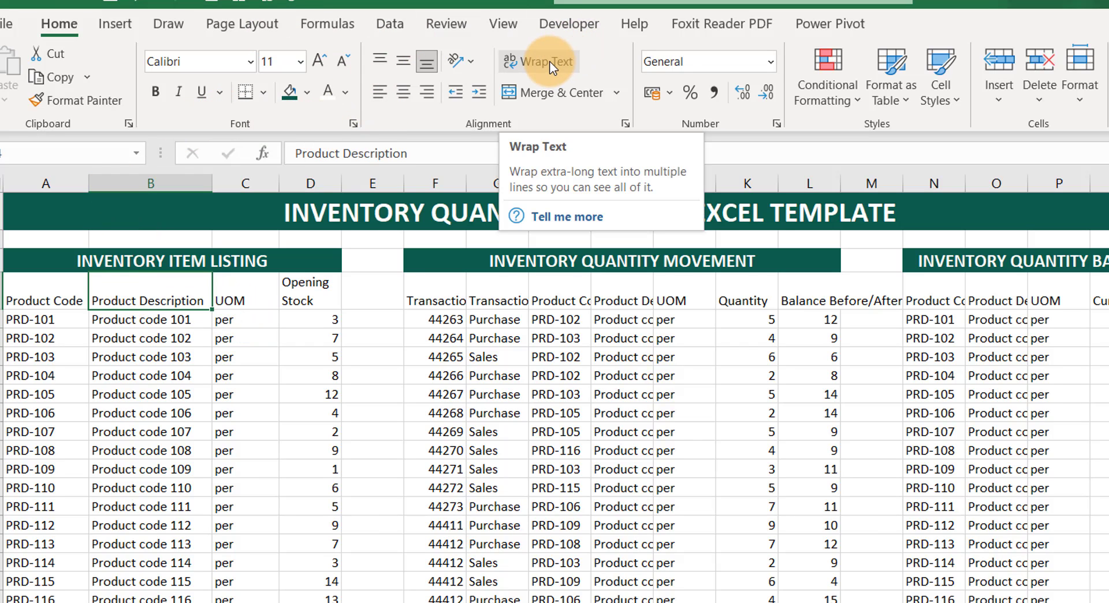
left_click(36, 290)
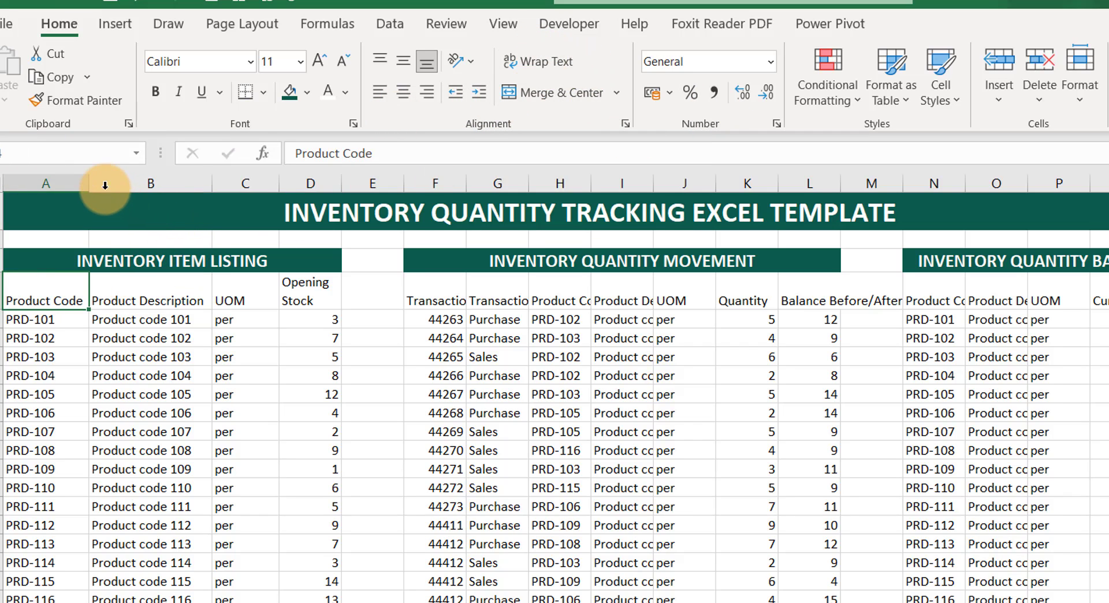
left_click_drag(89, 190, 76, 189)
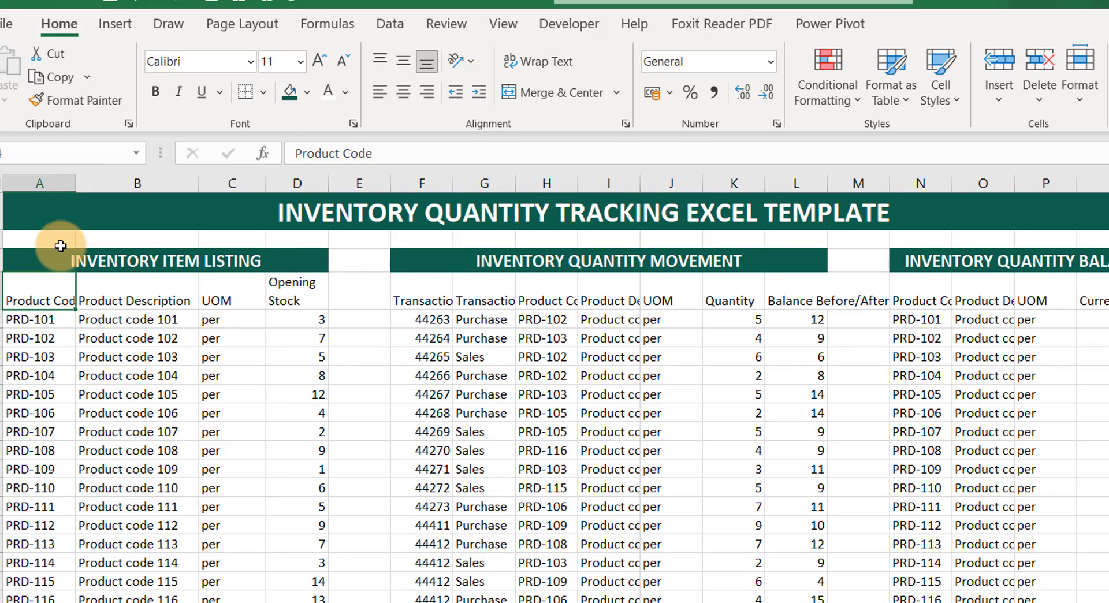
left_click(540, 63)
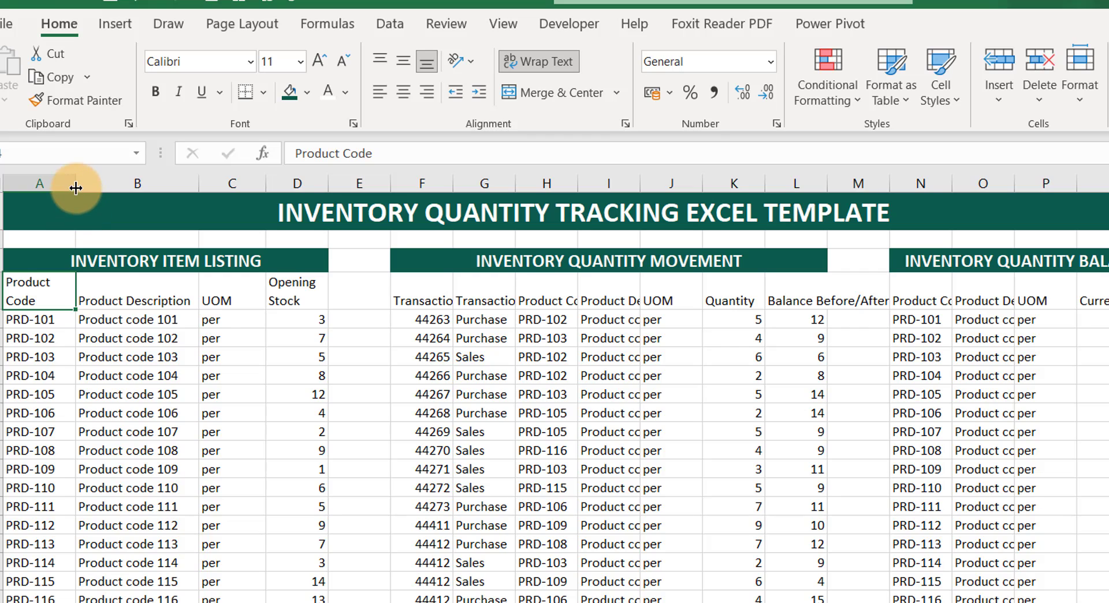
mouse_move(76, 188)
left_mouse_down()
mouse_move(87, 183)
mouse_move(74, 183)
left_mouse_up()
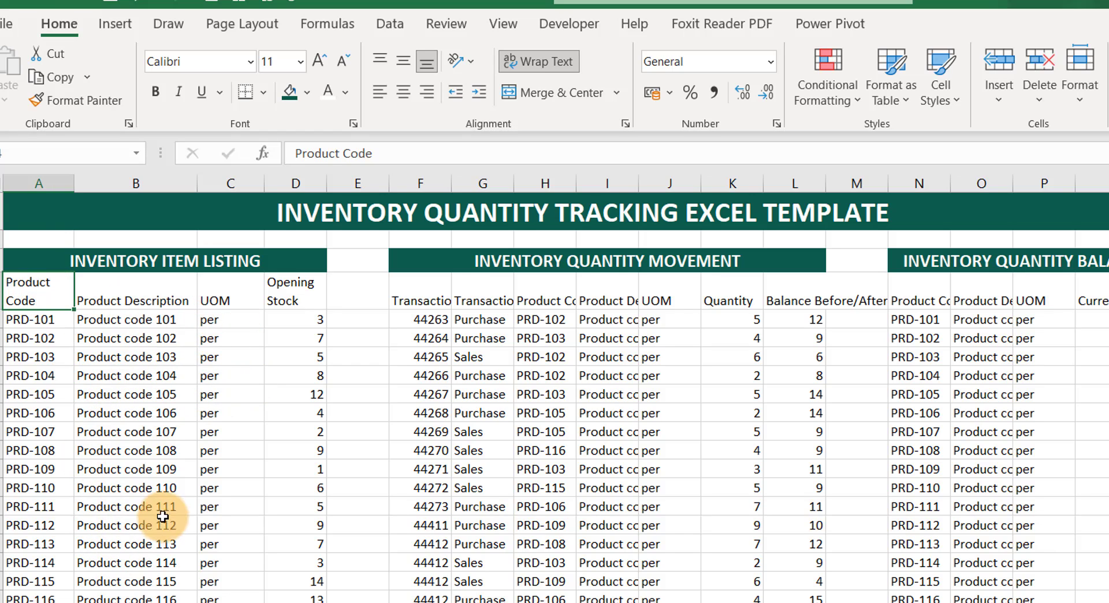
Step: Apply all borders to the item listing table A4:D20 and center the opening stock values in D5:D20
left_click_drag(61, 292, 303, 602)
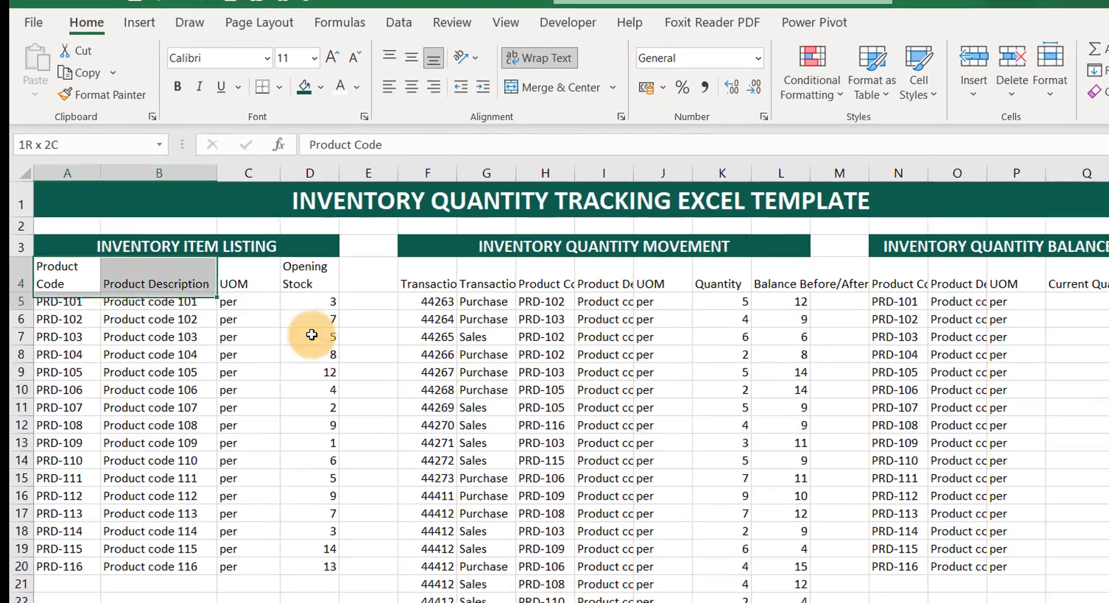
mouse_move(323, 558)
left_mouse_down()
mouse_move(327, 526)
mouse_move(329, 548)
left_mouse_up()
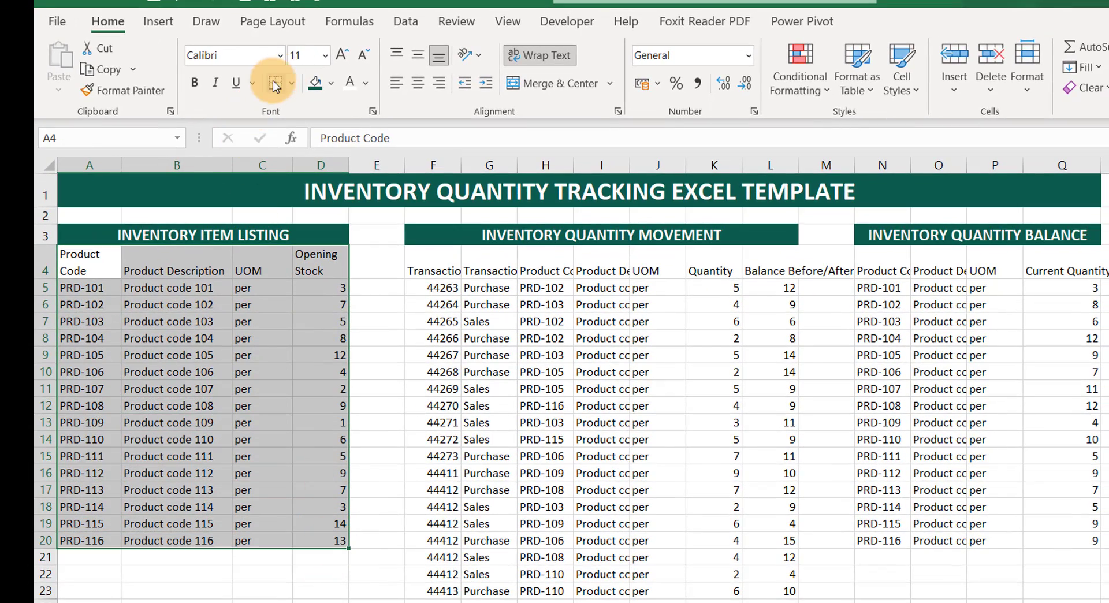
left_click(291, 86)
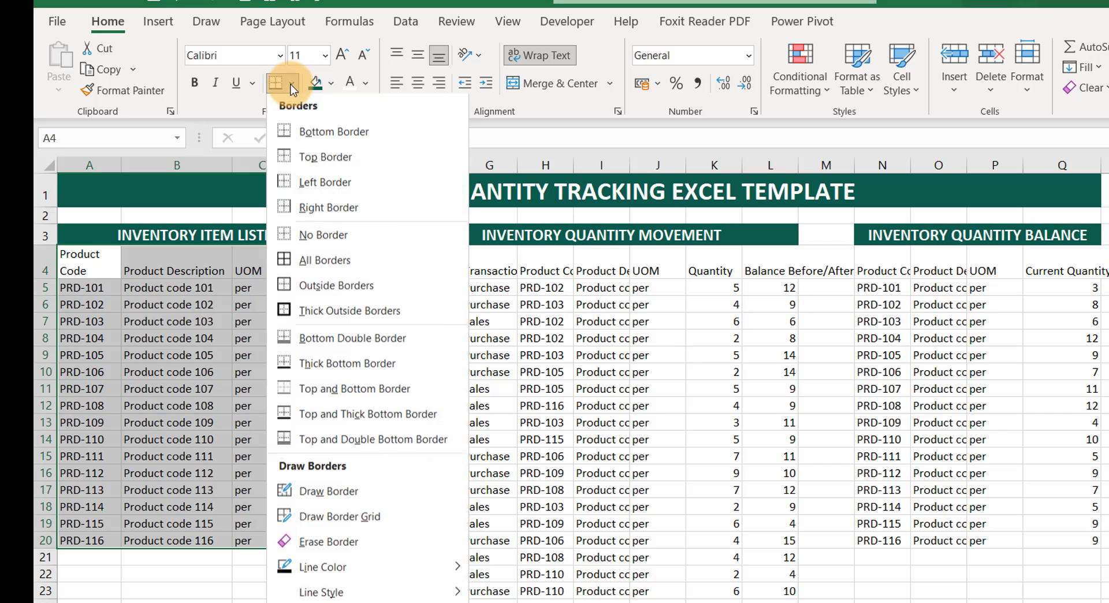
left_click(311, 262)
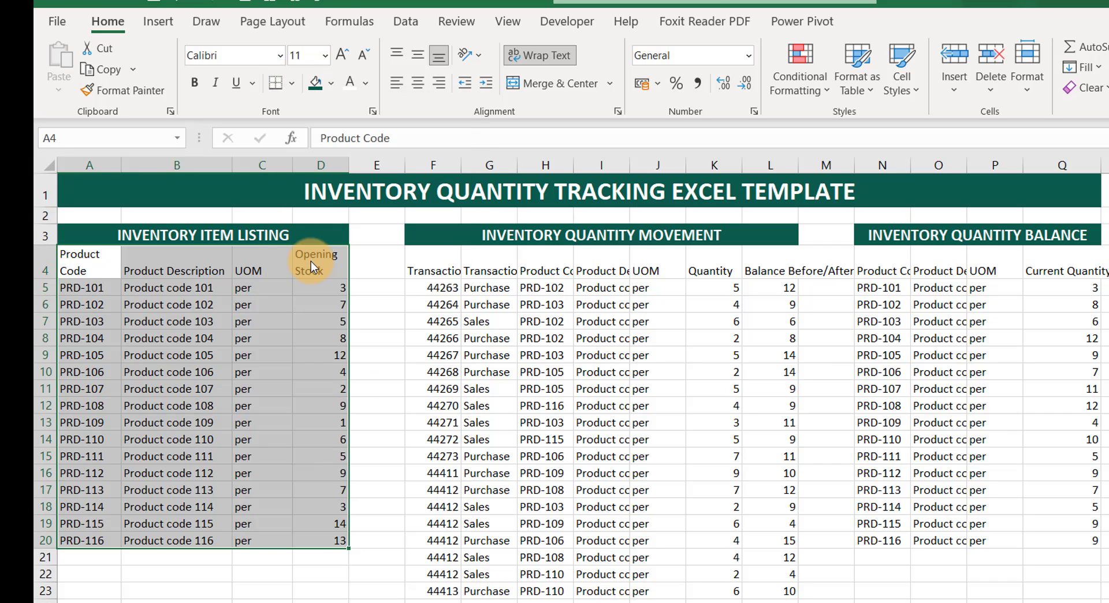
left_click(281, 425)
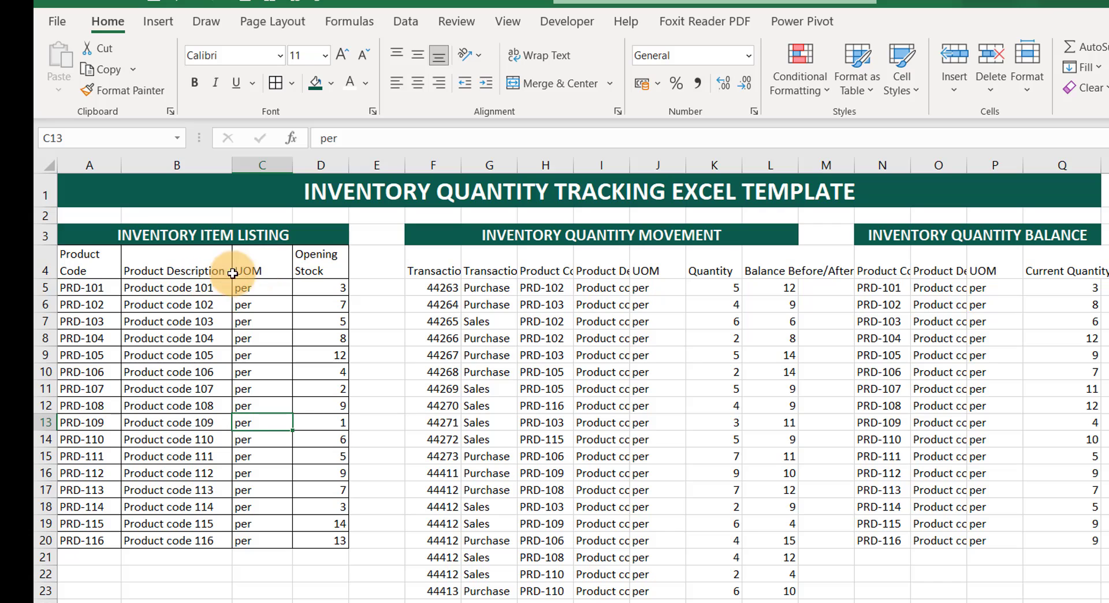
left_click_drag(334, 289, 310, 542)
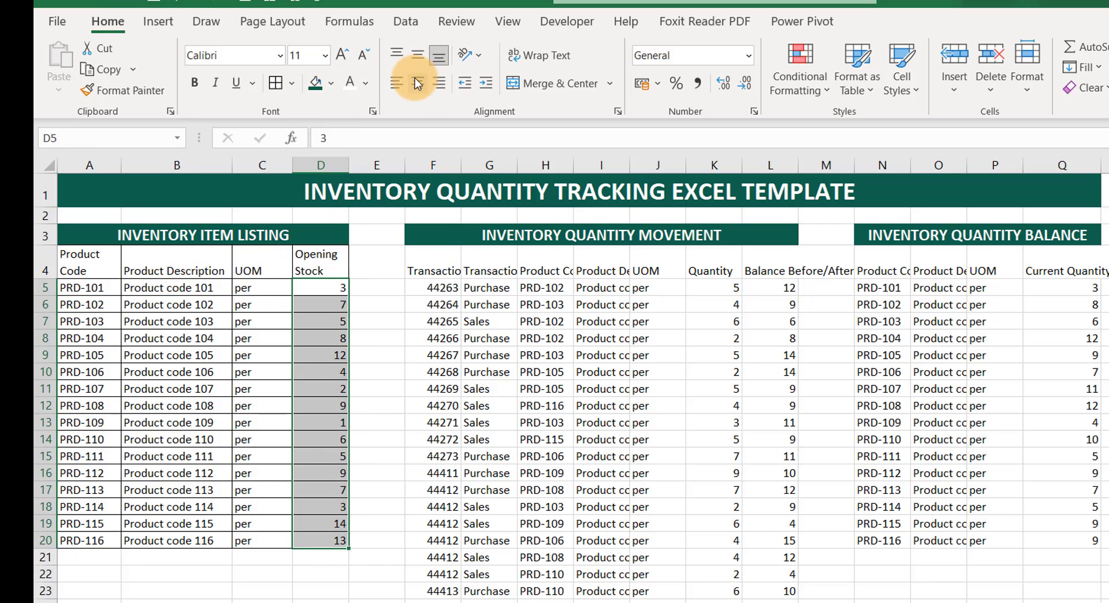
Step: Bold the item listing headers A4:D4 and fill them with the standard orange color
left_click_drag(76, 260, 311, 269)
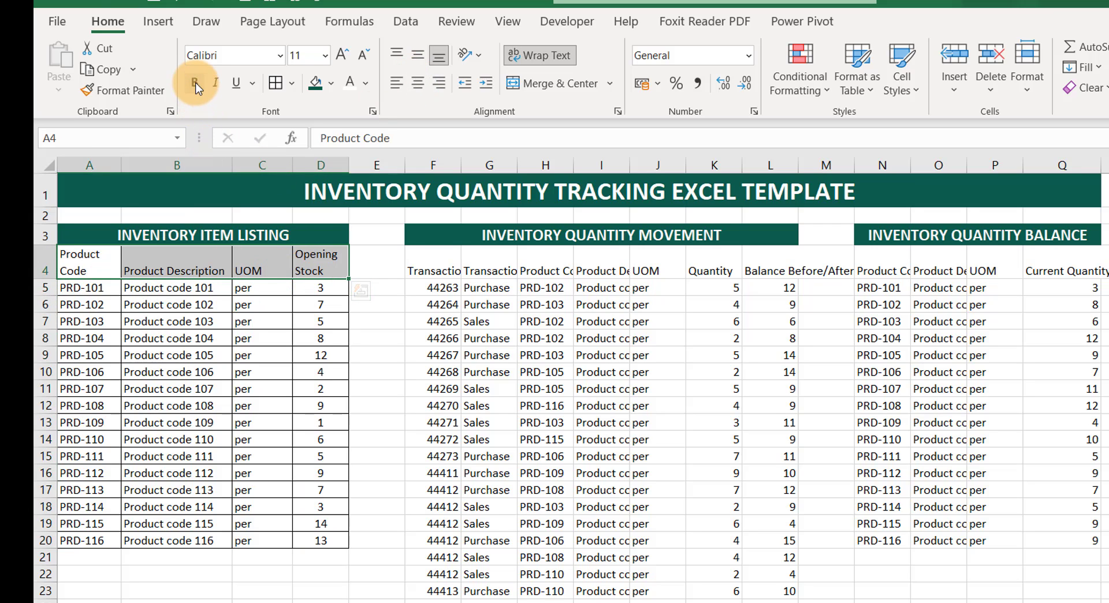
left_click(331, 82)
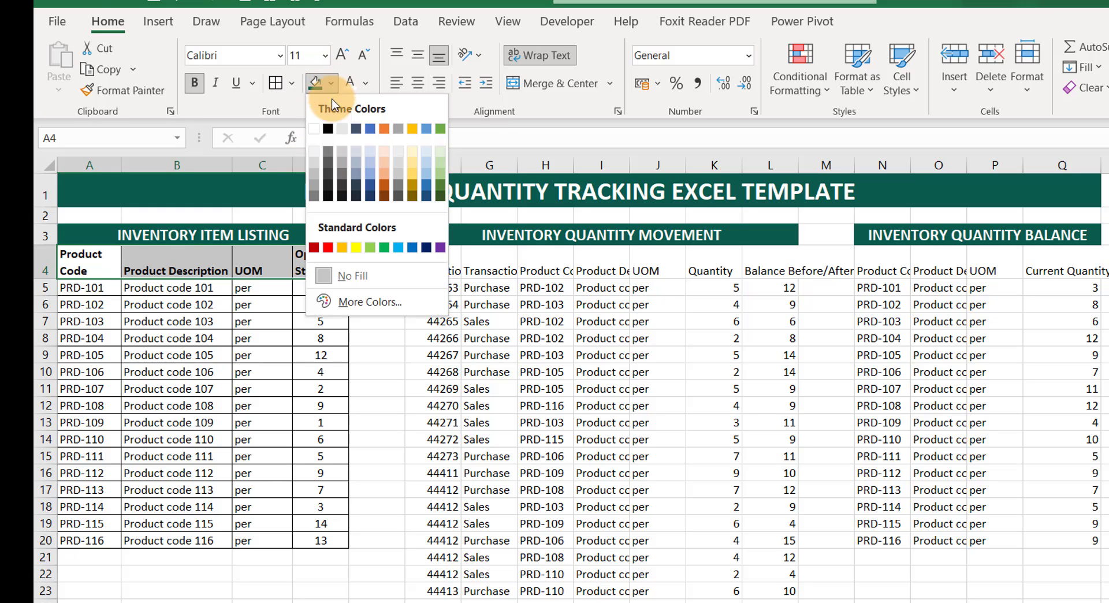
left_click(344, 247)
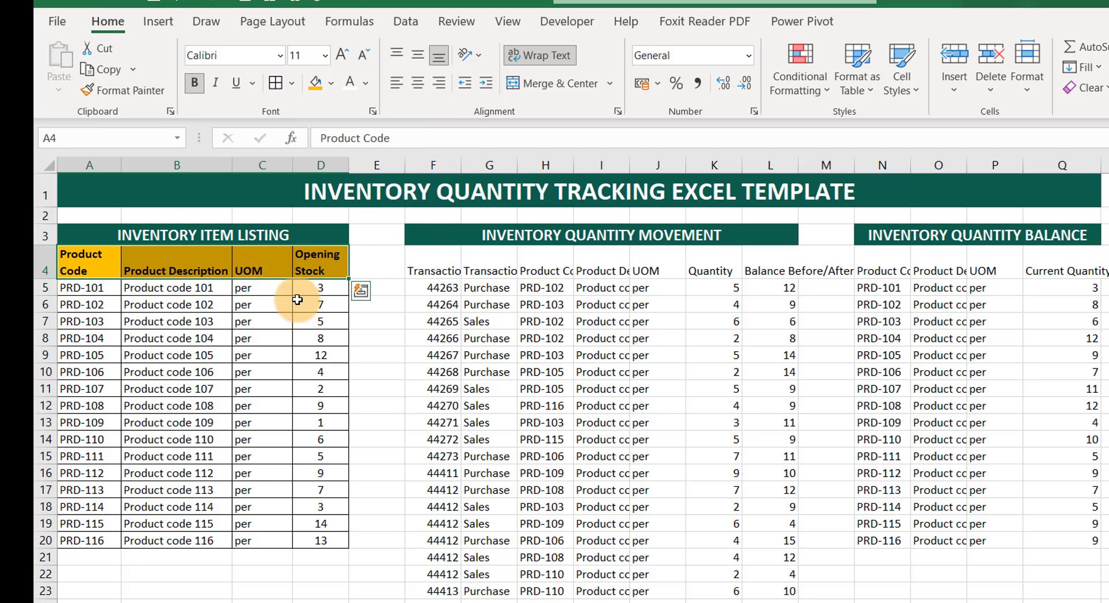
left_click(213, 390)
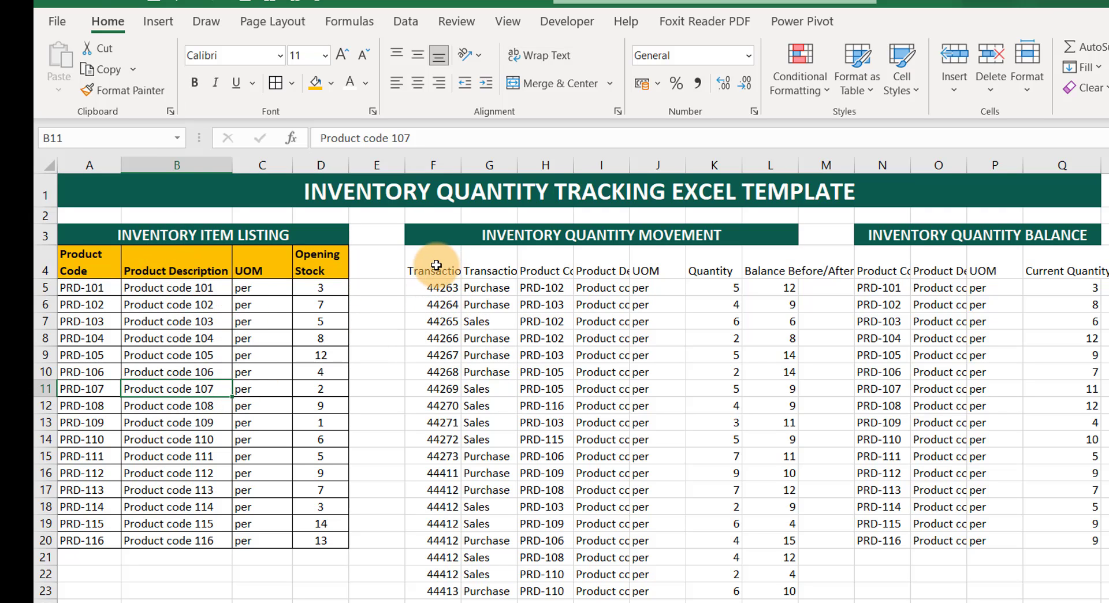
Step: Format the transaction dates in F5:F30 of the movement table as Short Date
left_click_drag(431, 266, 789, 276)
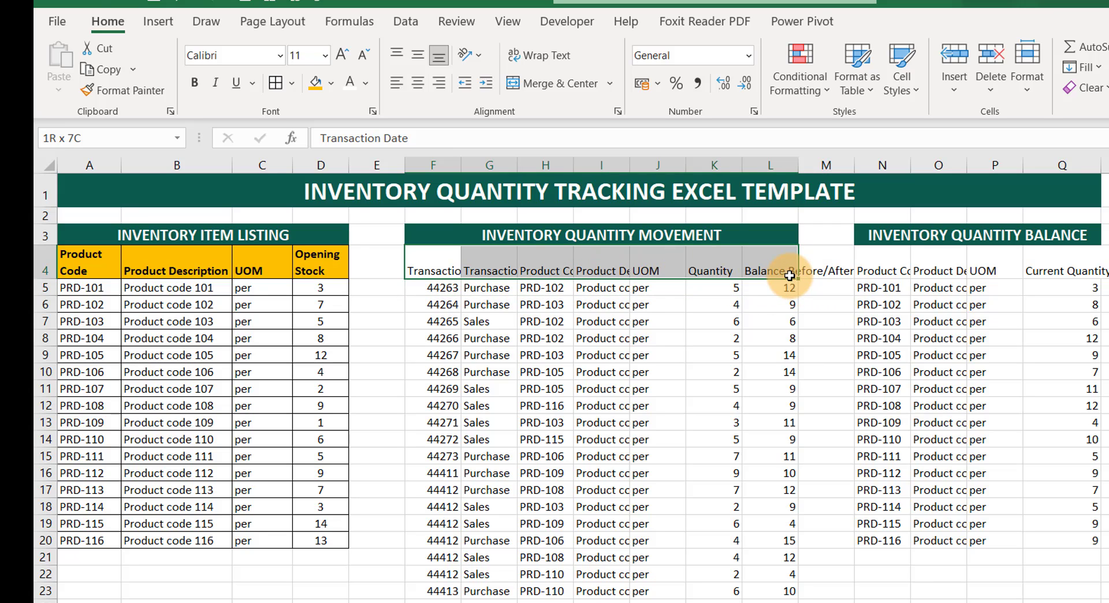
left_click(437, 265)
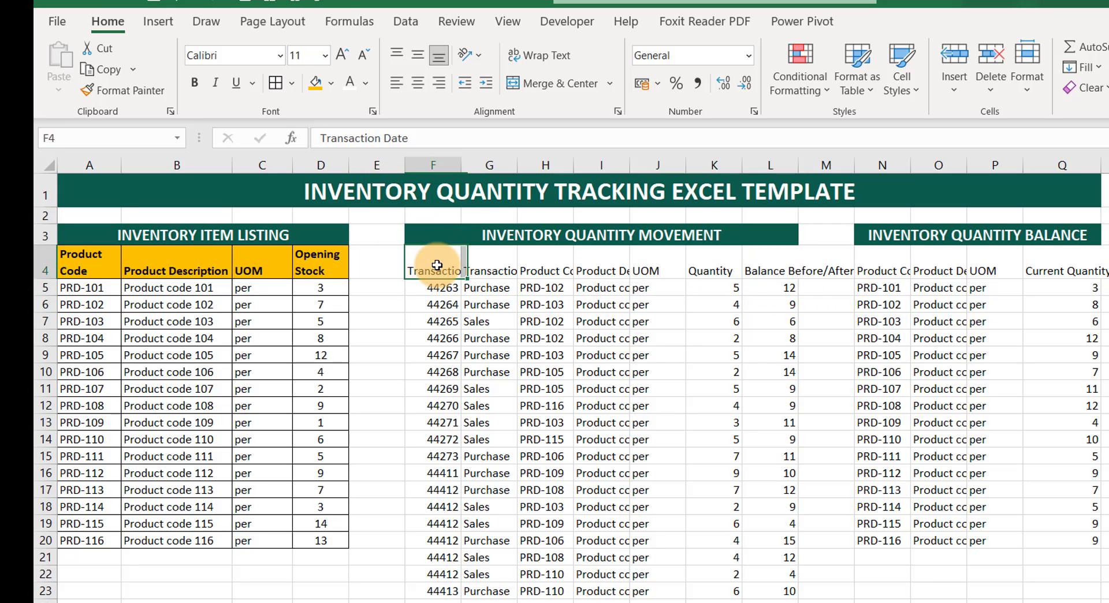
left_click_drag(436, 288, 438, 569)
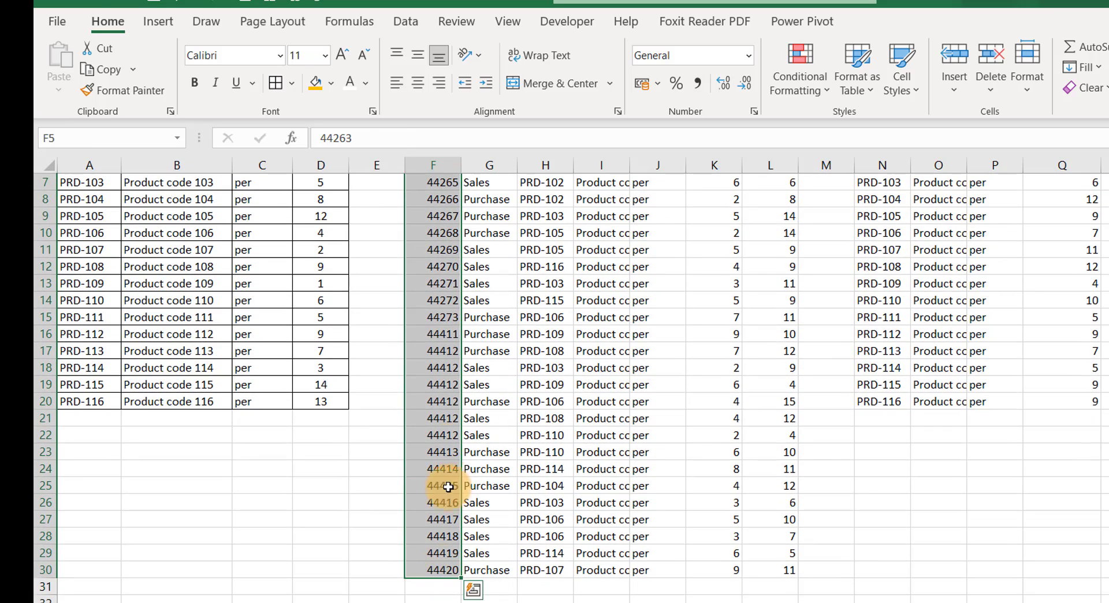
left_click(748, 56)
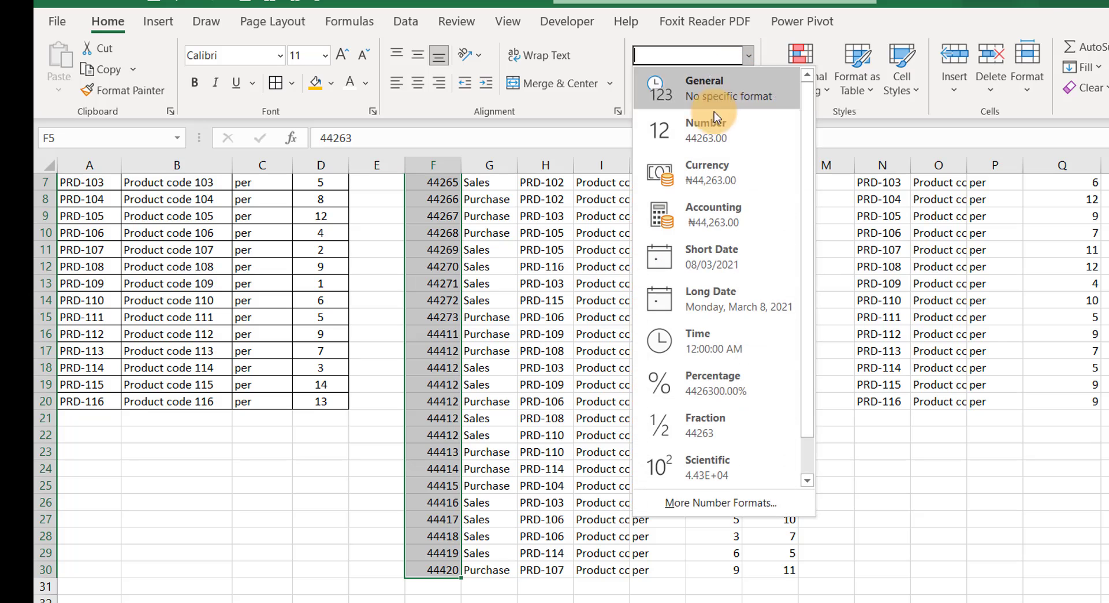
left_click(716, 257)
scroll(700, 265, "up", 2)
Step: Bold the inventory quantity movement headers in F4:L4
left_click(438, 267)
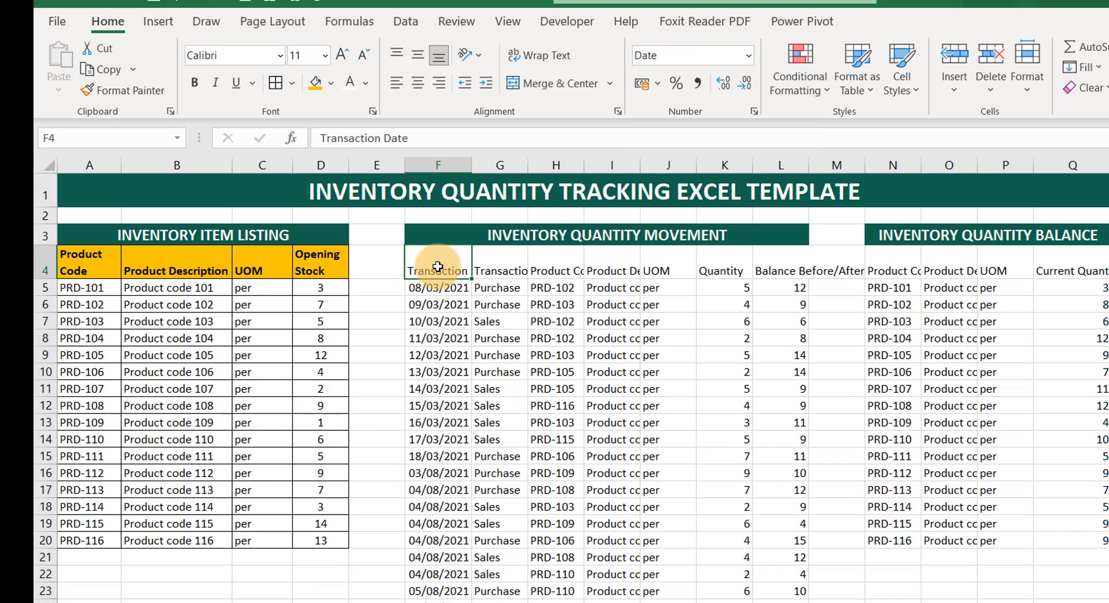
left_click_drag(437, 266, 788, 272)
left_click(193, 85)
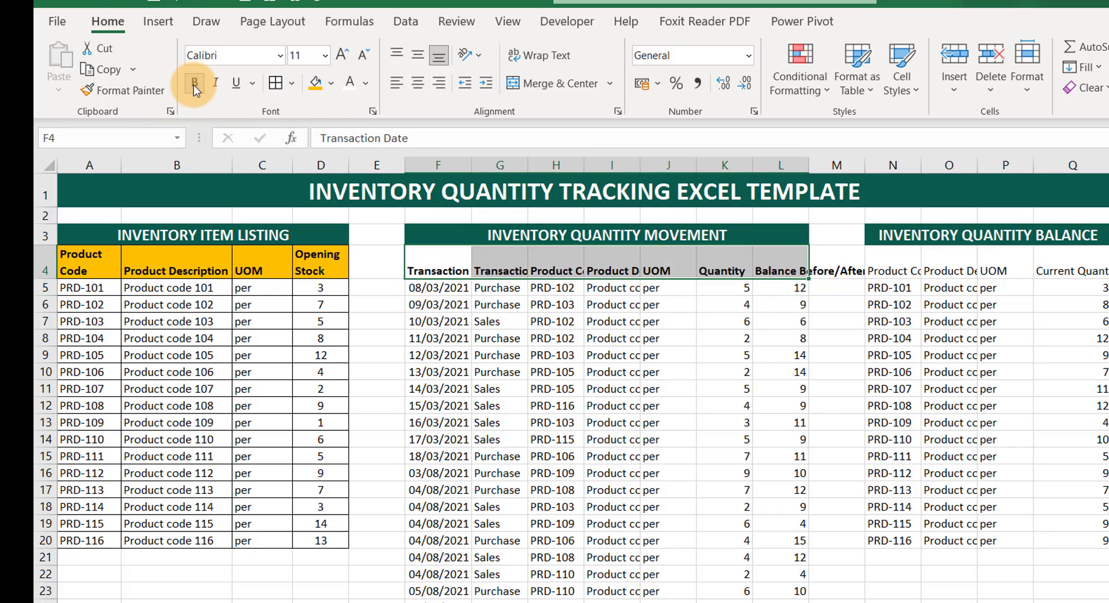
Step: Wrap the Transaction Date, Transaction Type and Product Code headers in F4, G4 and H4
left_click(440, 266)
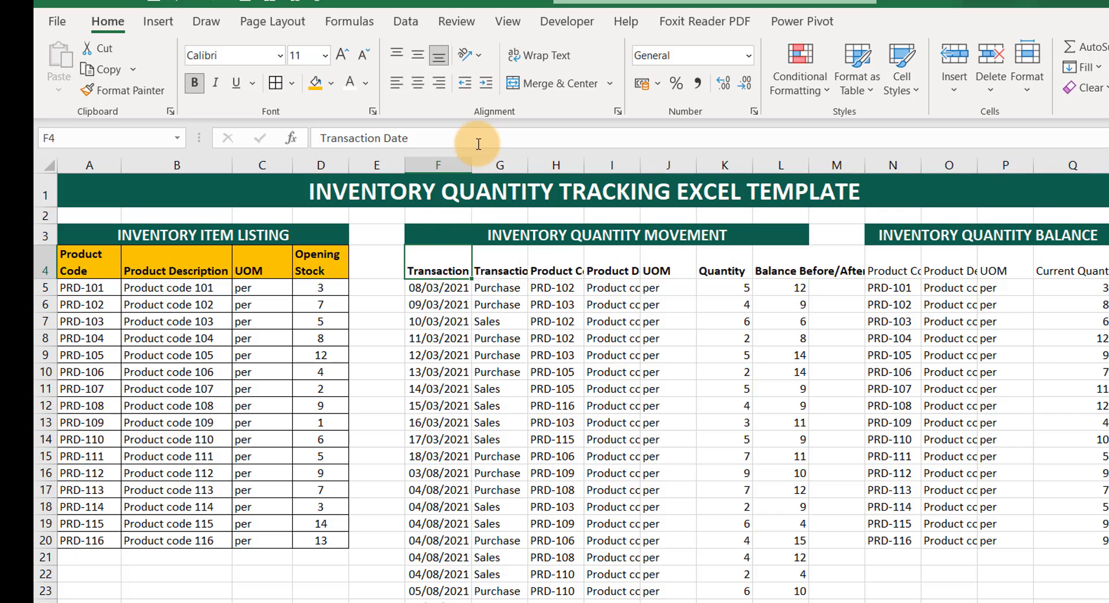
left_click(539, 58)
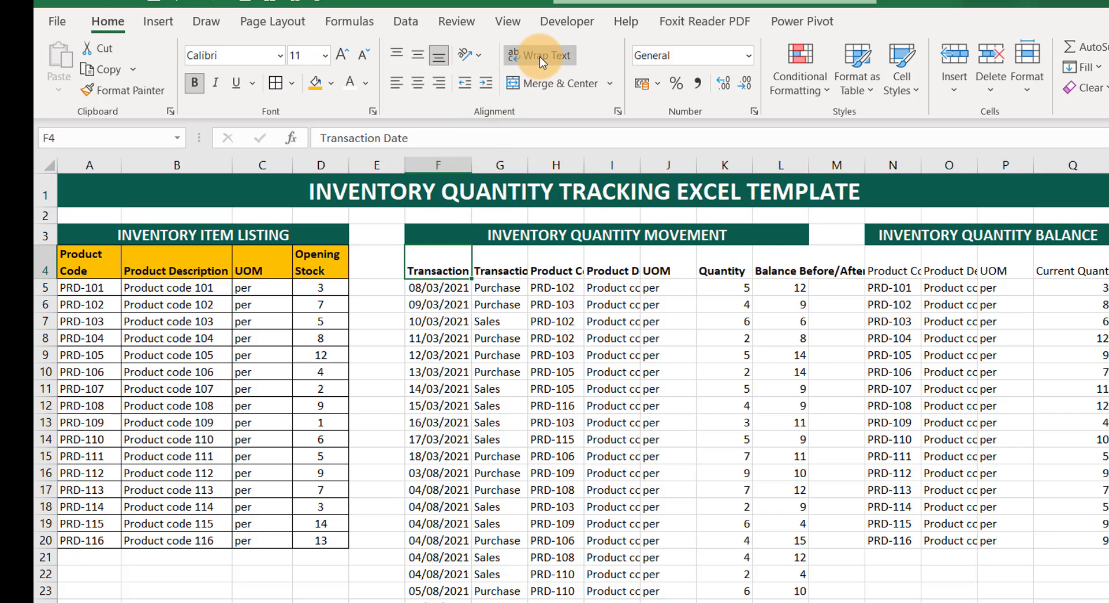
left_click(520, 266)
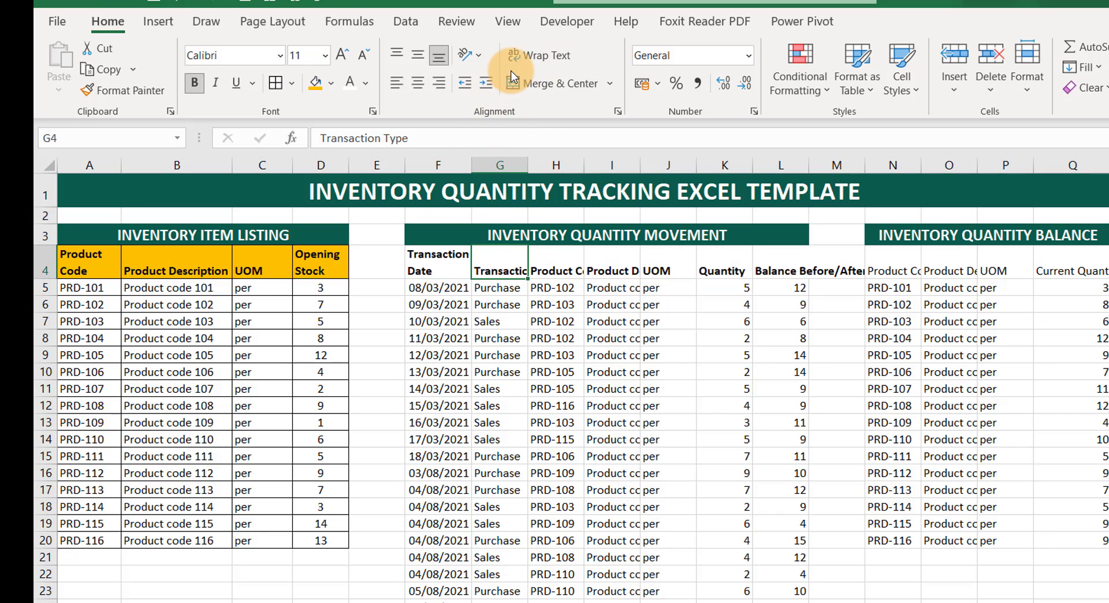
left_click(529, 54)
left_click(559, 259)
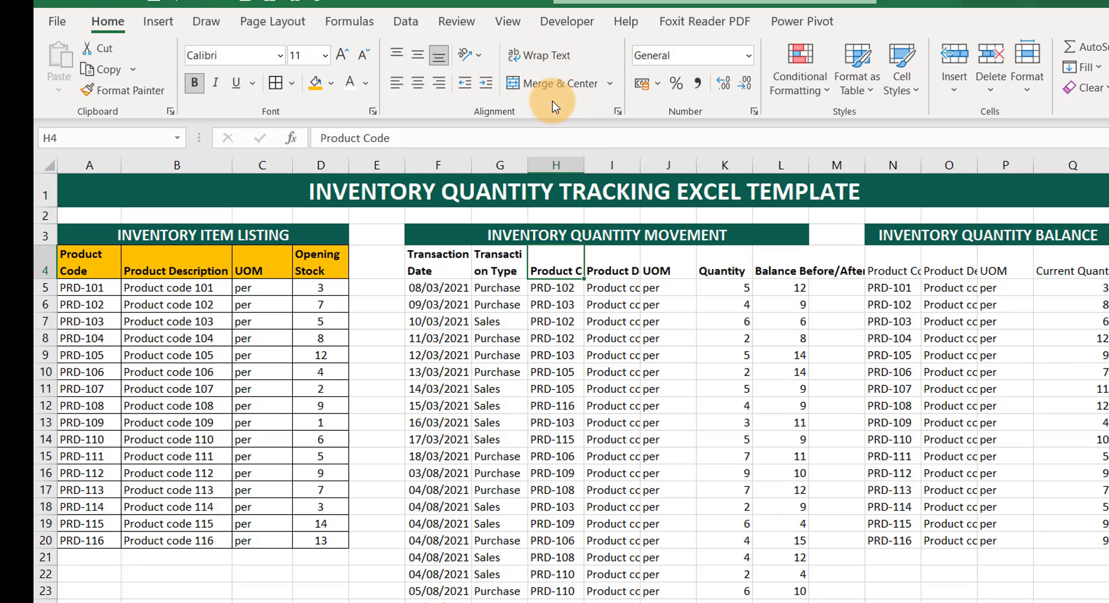
left_click(552, 58)
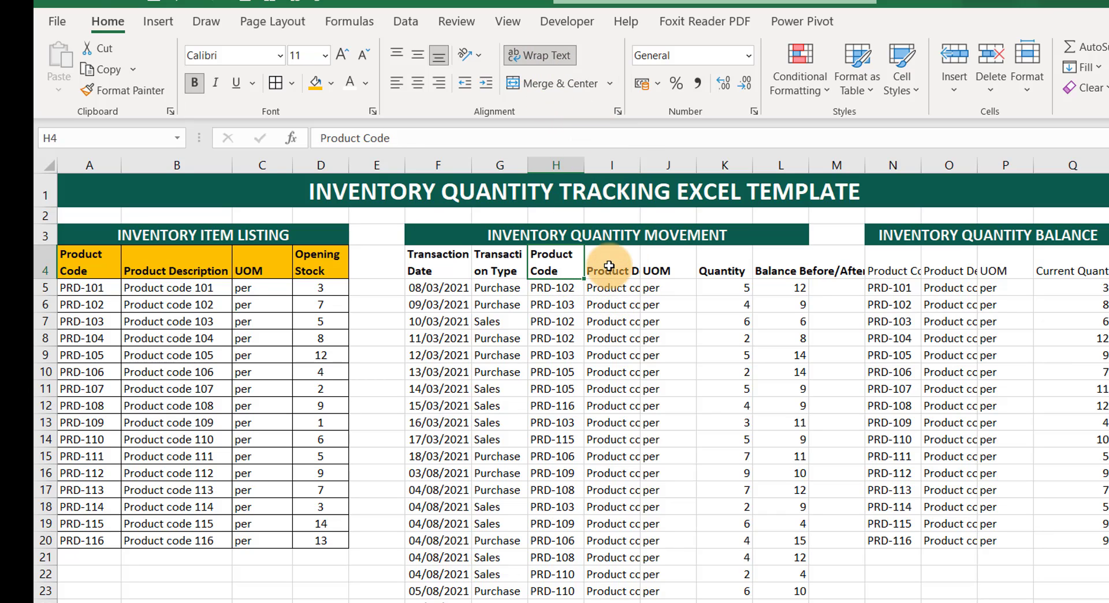
Step: Widen column I to fit the product descriptions, then wrap the Balance Before/After header in L4 and widen column L to suit
left_click_drag(640, 165, 709, 163)
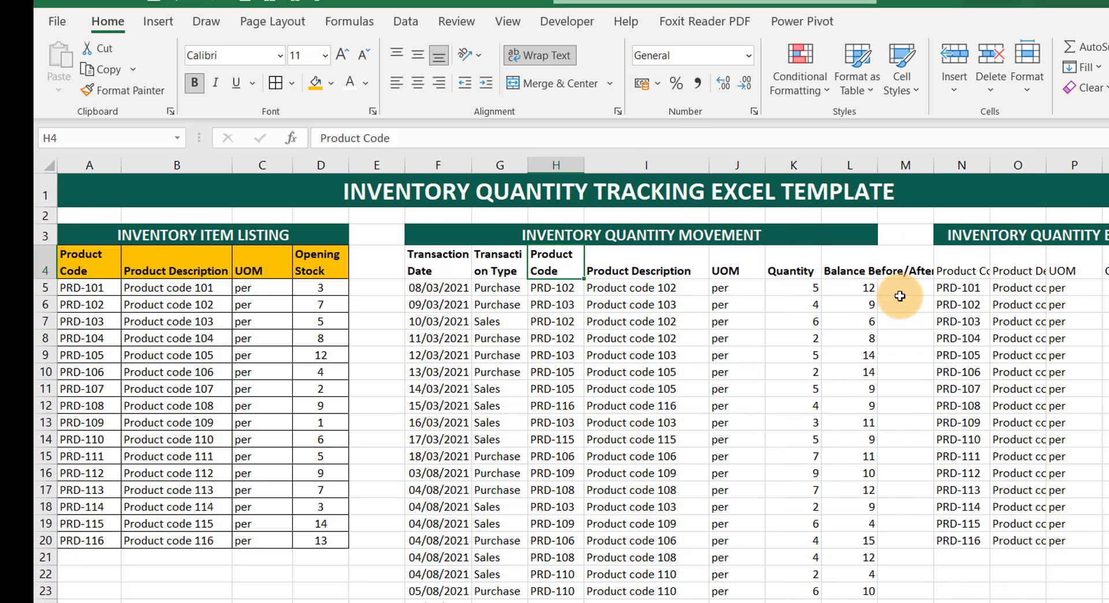
left_click(850, 264)
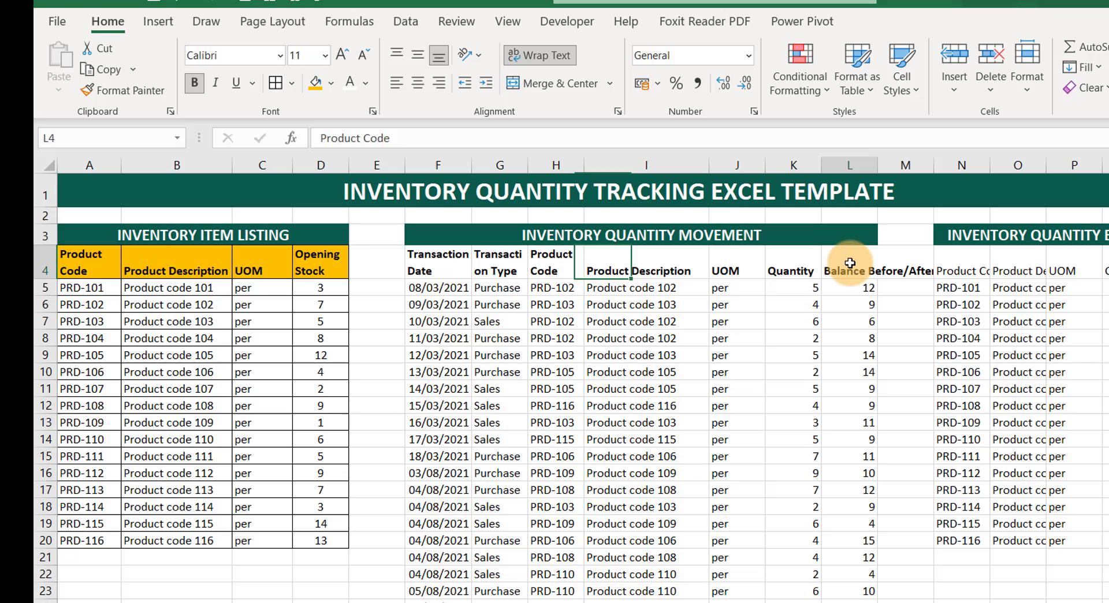
left_click(546, 56)
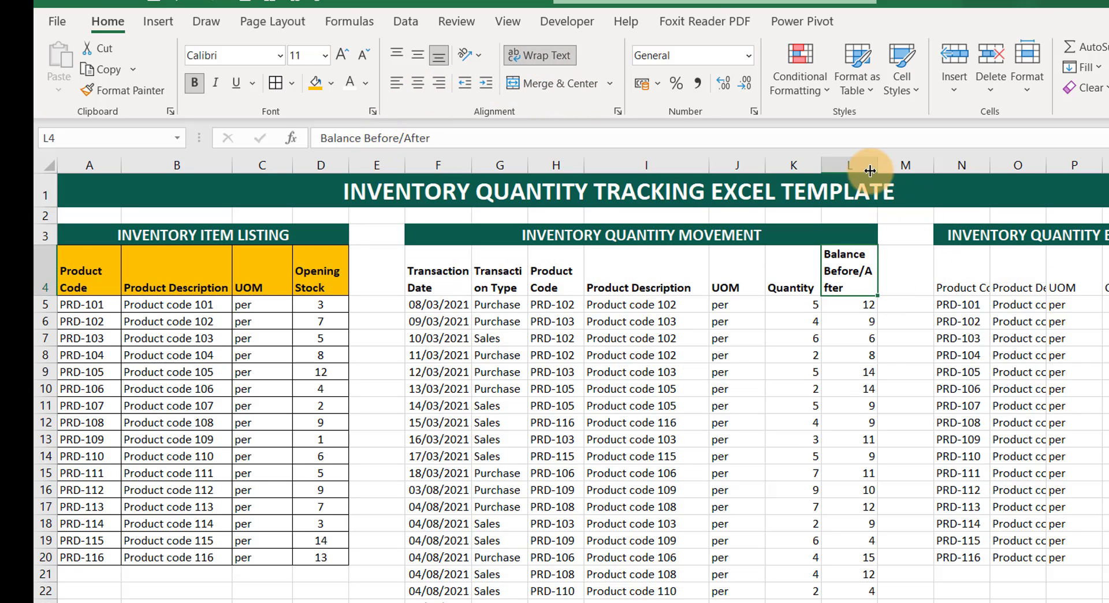
left_click_drag(870, 170, 904, 165)
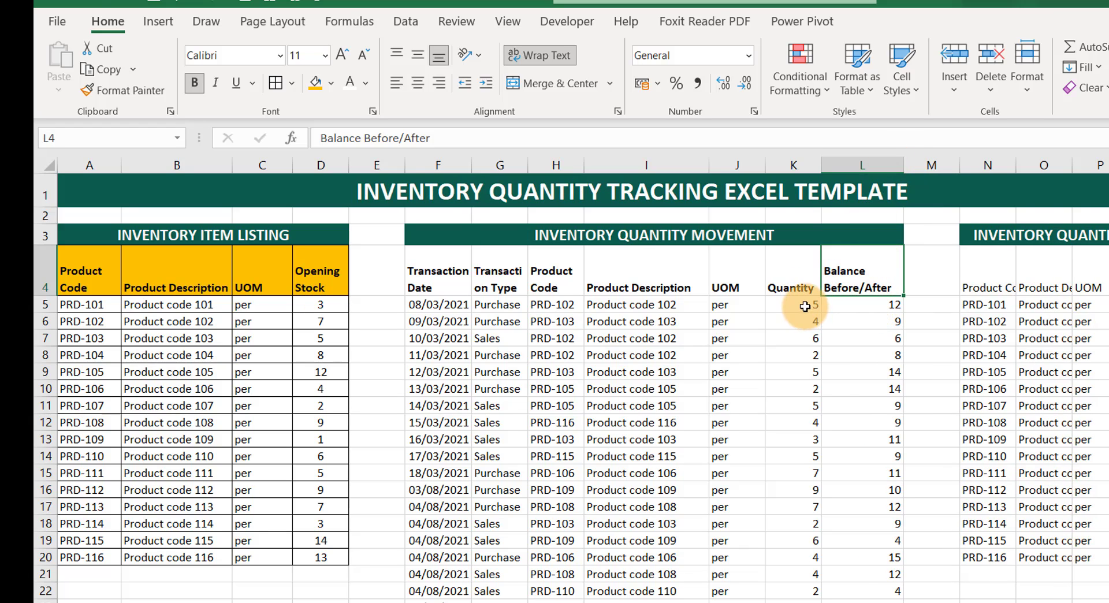
Step: Center the Quantity and Balance Before/After values in K5:L30
left_click_drag(805, 307, 845, 593)
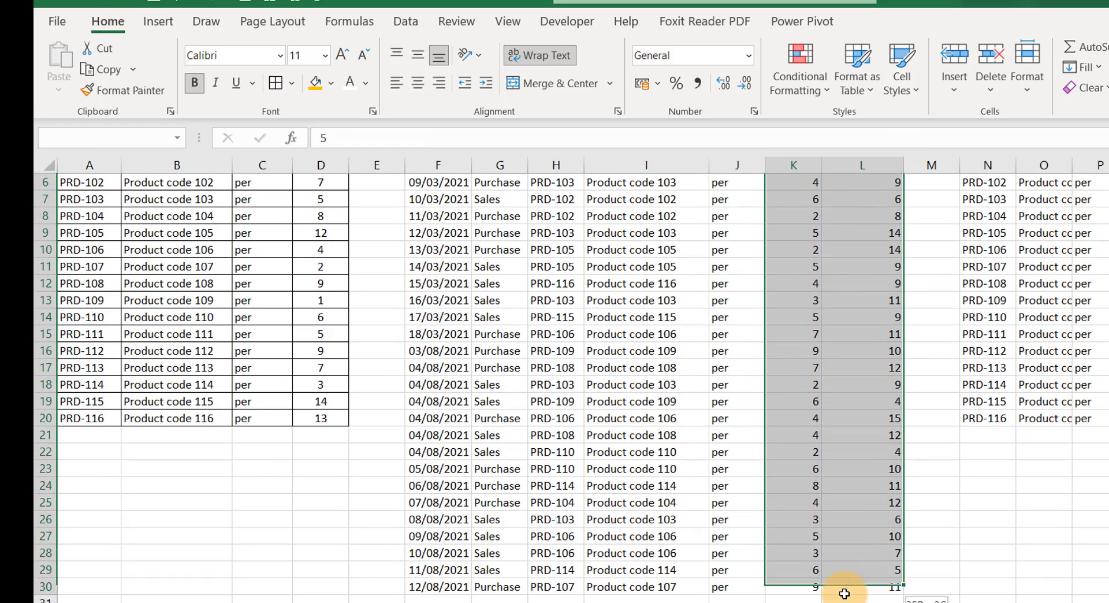
left_click(421, 83)
scroll(642, 328, "up", 2)
left_click(638, 326)
Step: Fill the movement headers F4:L4 with the same orange and apply all borders to the table F4:L30
left_click_drag(436, 257, 844, 258)
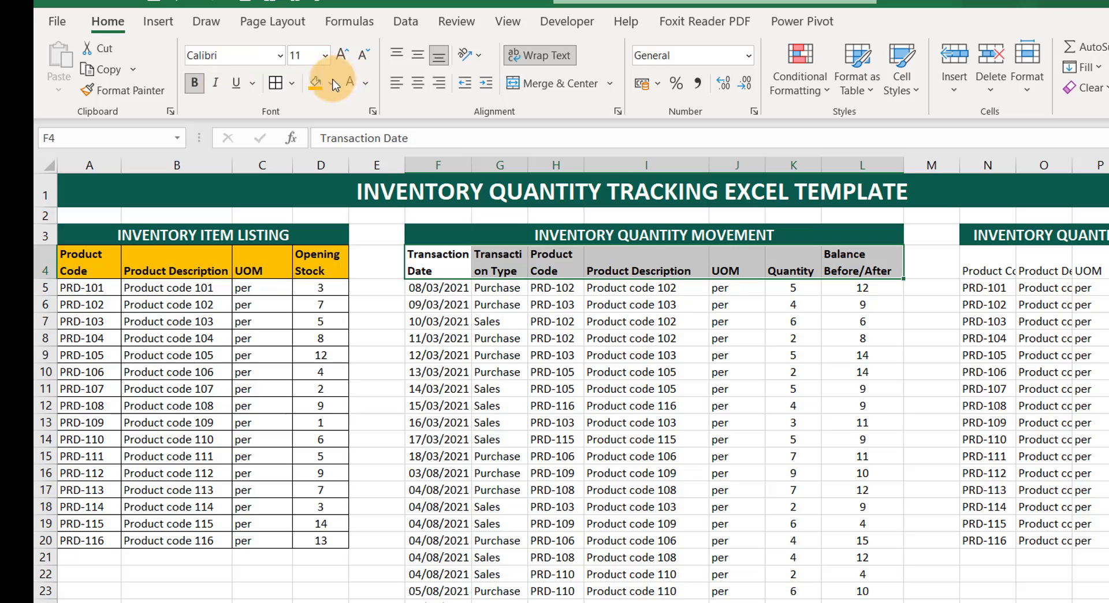
left_click(315, 87)
left_click_drag(430, 261, 866, 576)
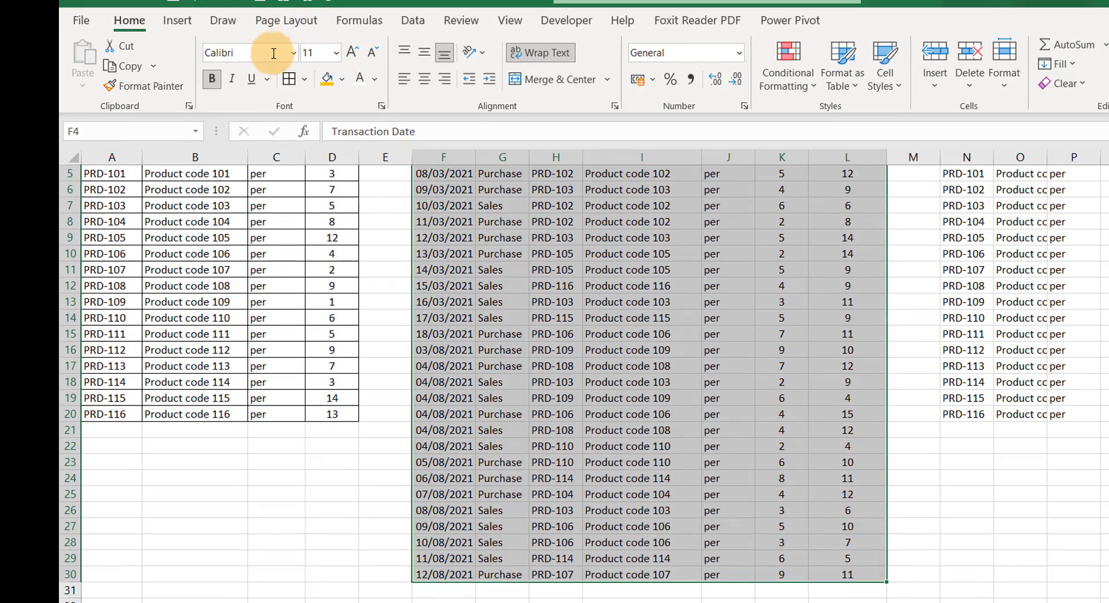
left_click(287, 78)
scroll(286, 78, "up", 2)
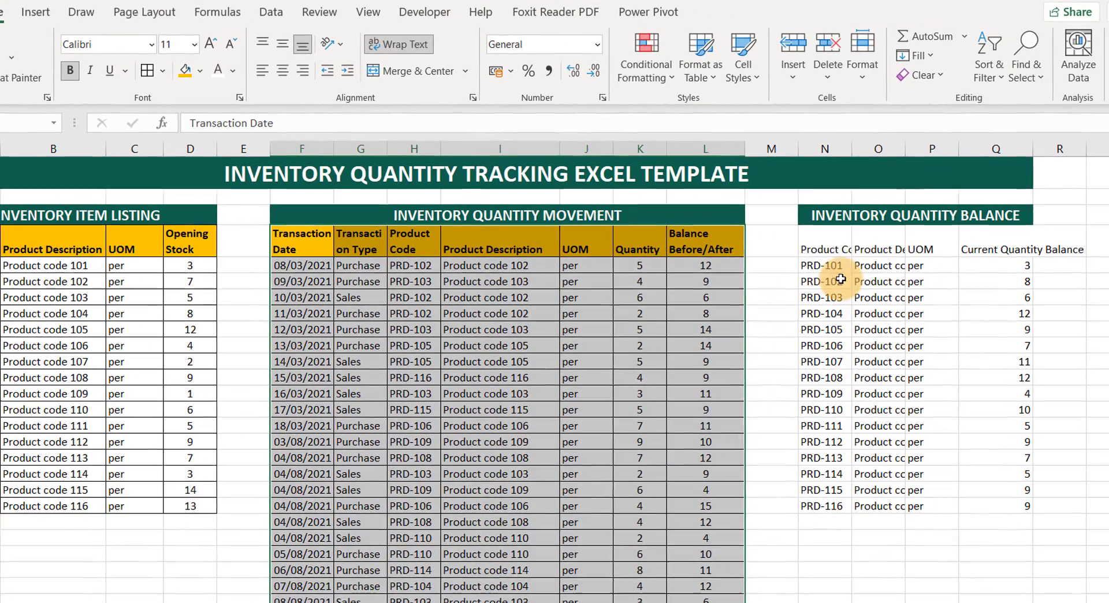
Step: Bold the quantity balance headers N4:Q4, fill them orange, and wrap the Current Quantity Balance header in Q4
left_click_drag(814, 238, 1024, 255)
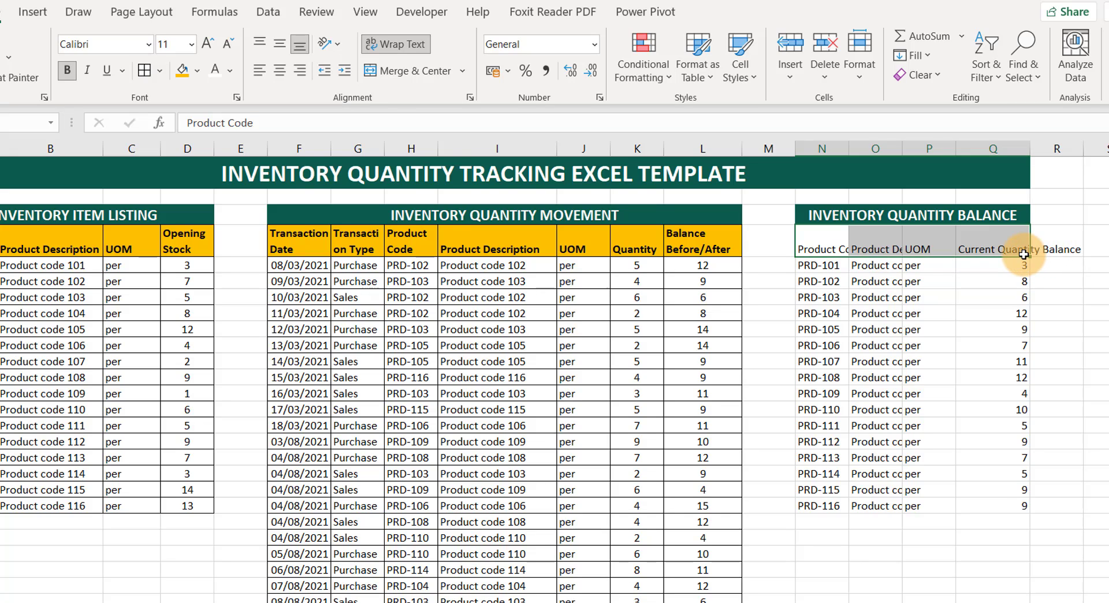
left_click(74, 72)
left_click(185, 75)
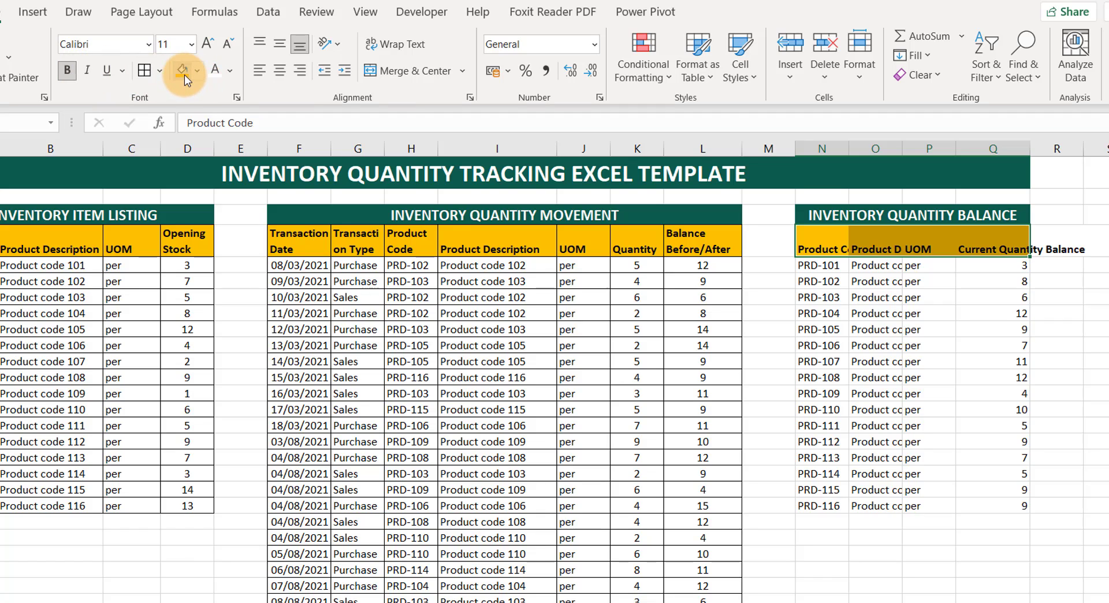
left_click(995, 241)
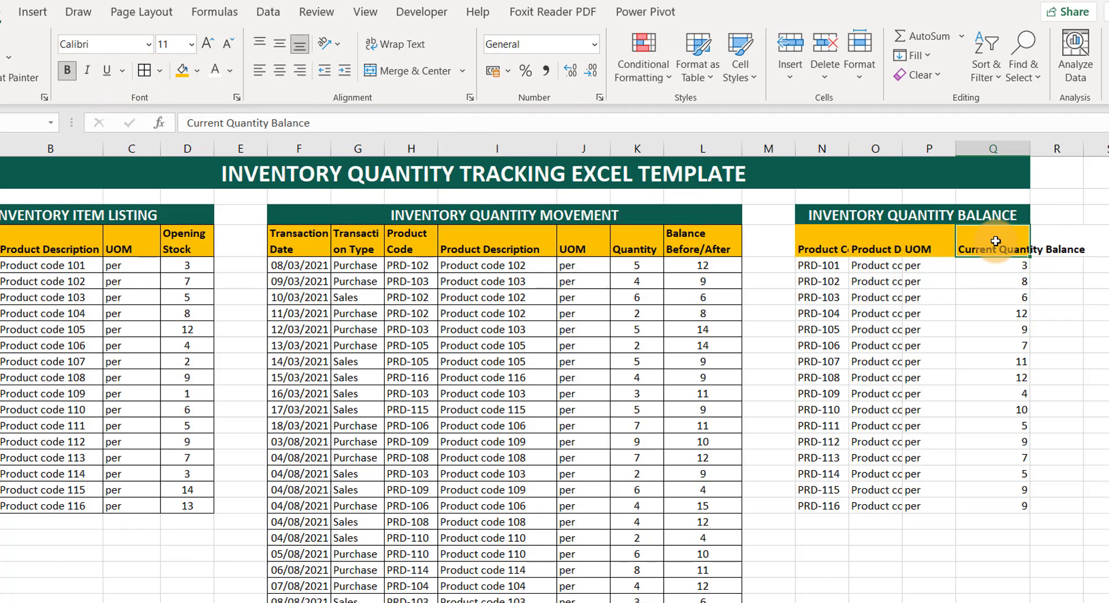
left_click(391, 46)
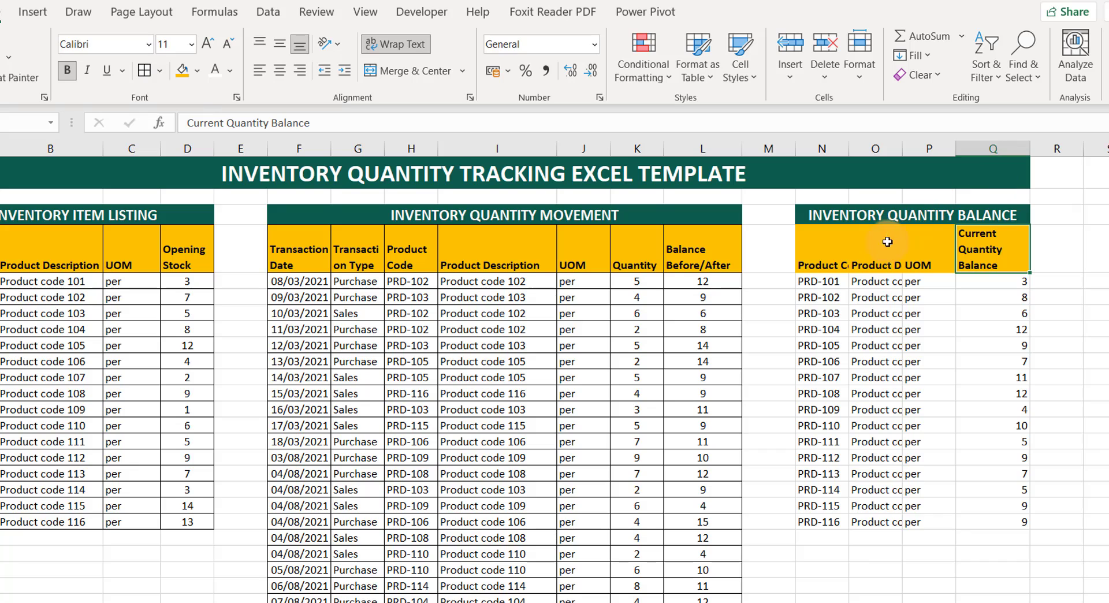
Step: Apply all borders to the quantity balance table N4:Q20 and wrap its Product Code header in N4
left_click_drag(812, 258, 1014, 522)
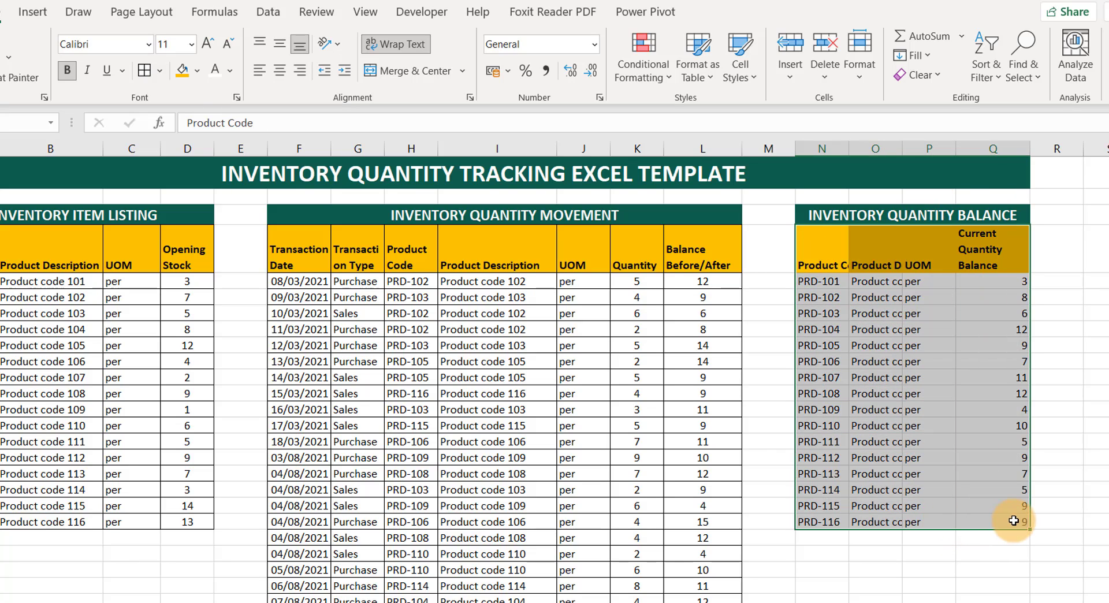
left_click(148, 70)
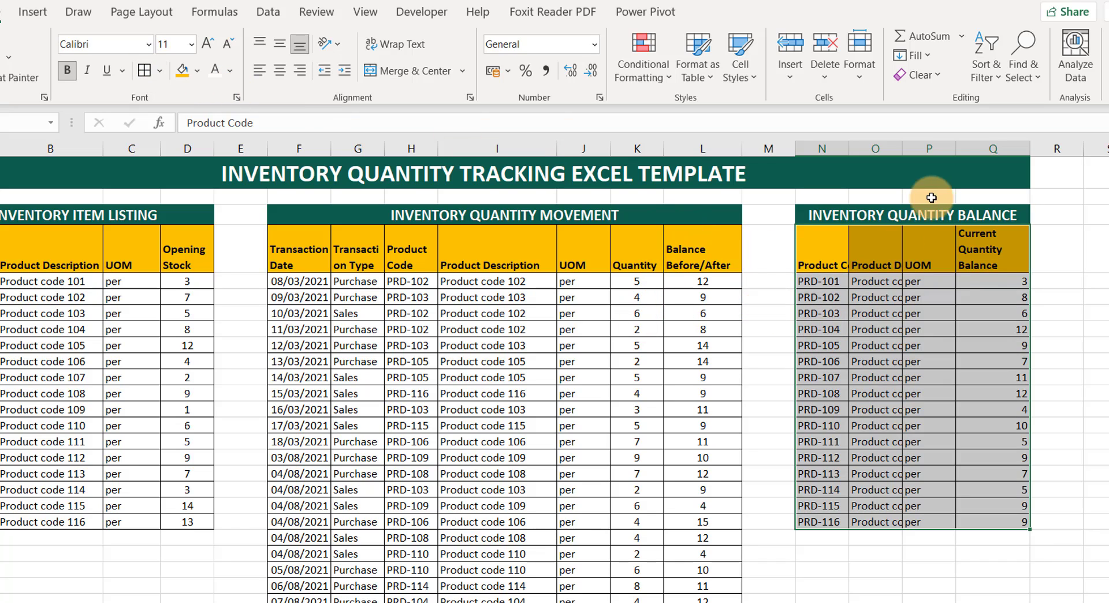
left_click(824, 263)
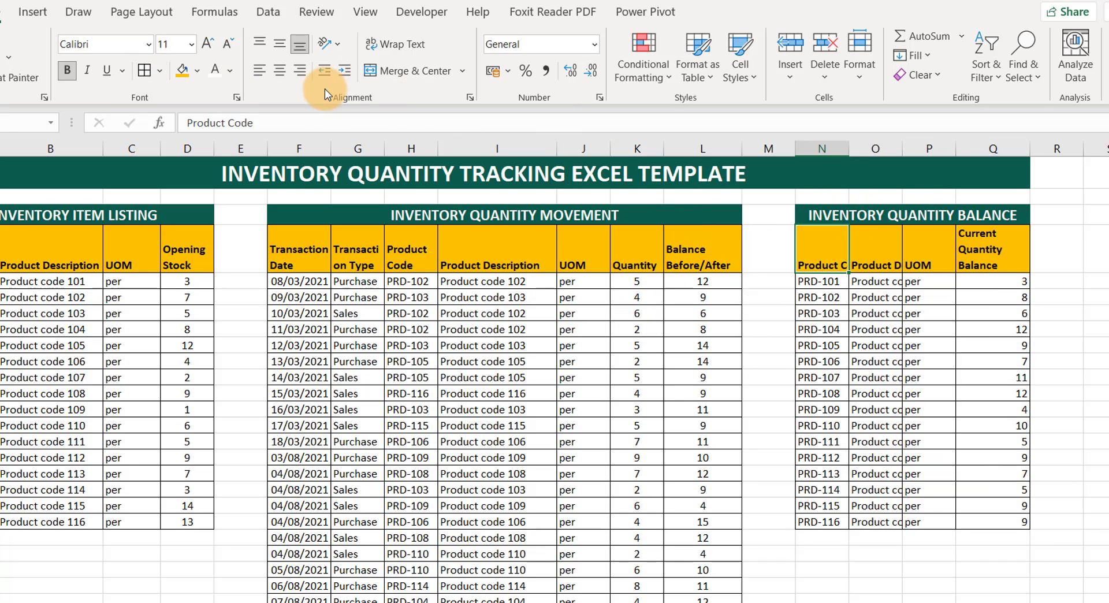
left_click(377, 41)
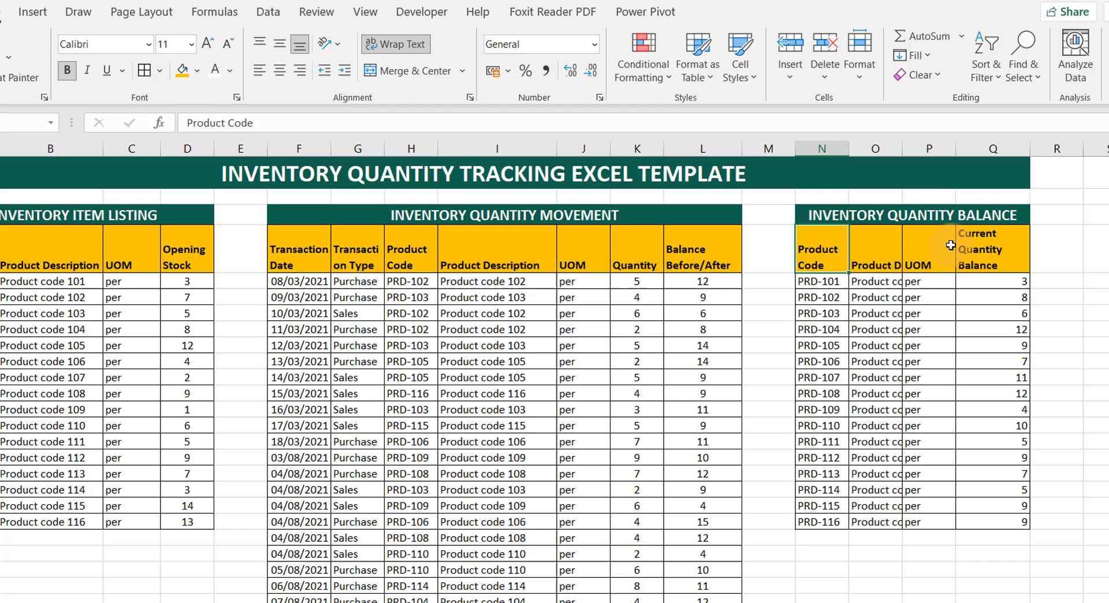
Step: Widen column O to fit the product descriptions and center the Current Quantity Balance values in Q5:Q20
left_click(889, 257)
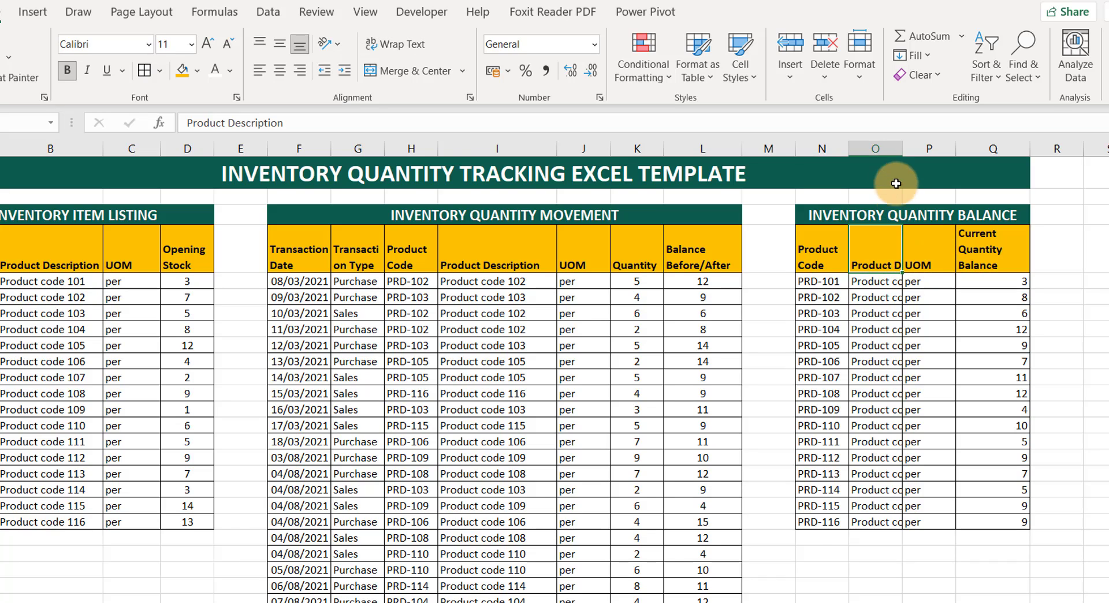
left_click_drag(902, 149, 969, 149)
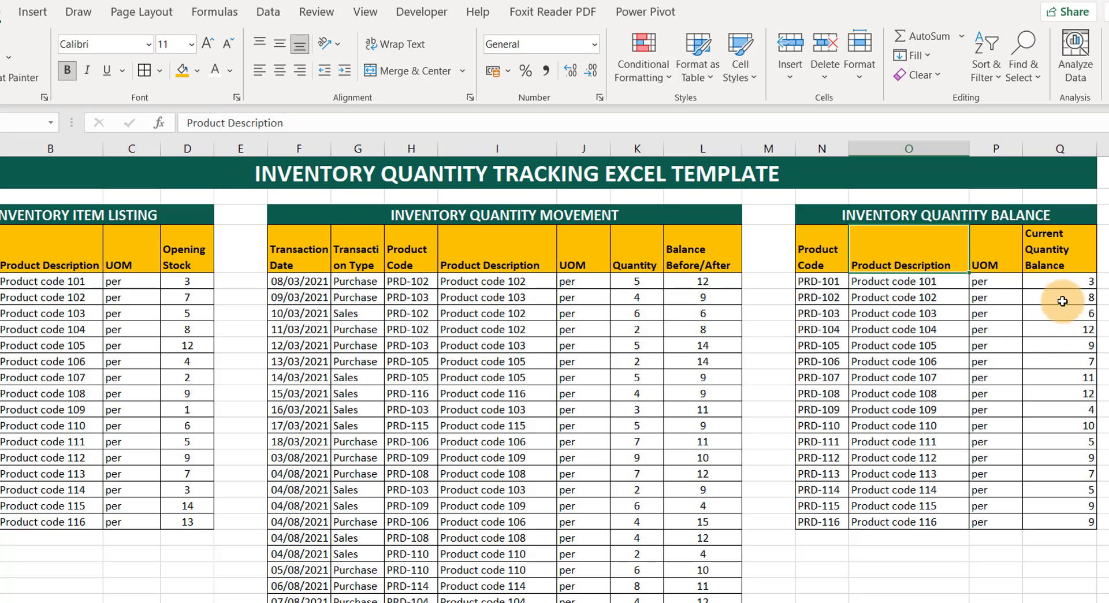
left_click_drag(1055, 279, 1051, 489)
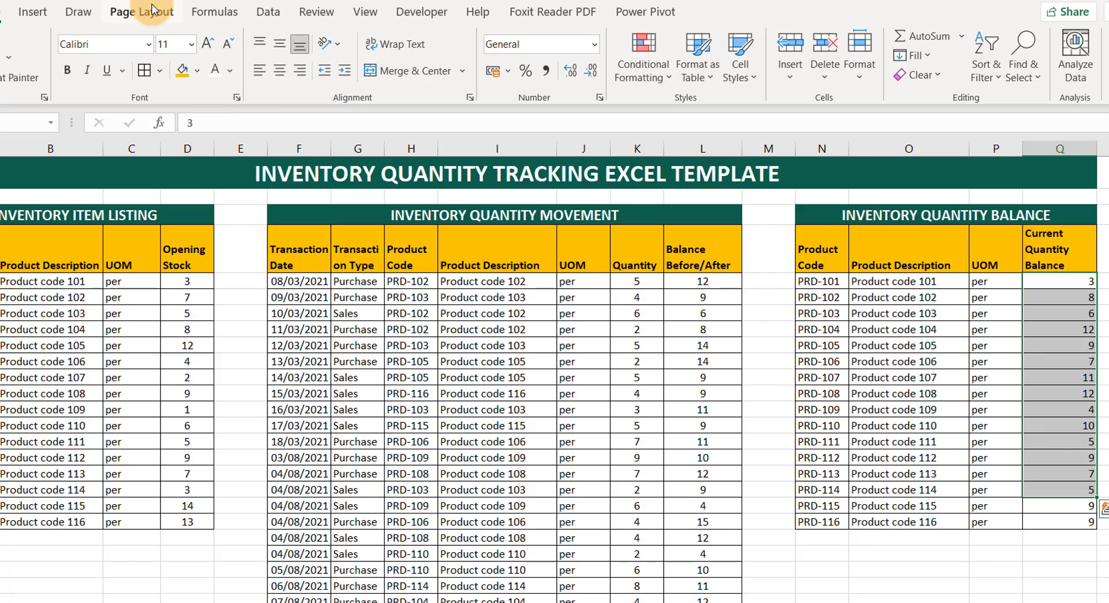
left_click(288, 74)
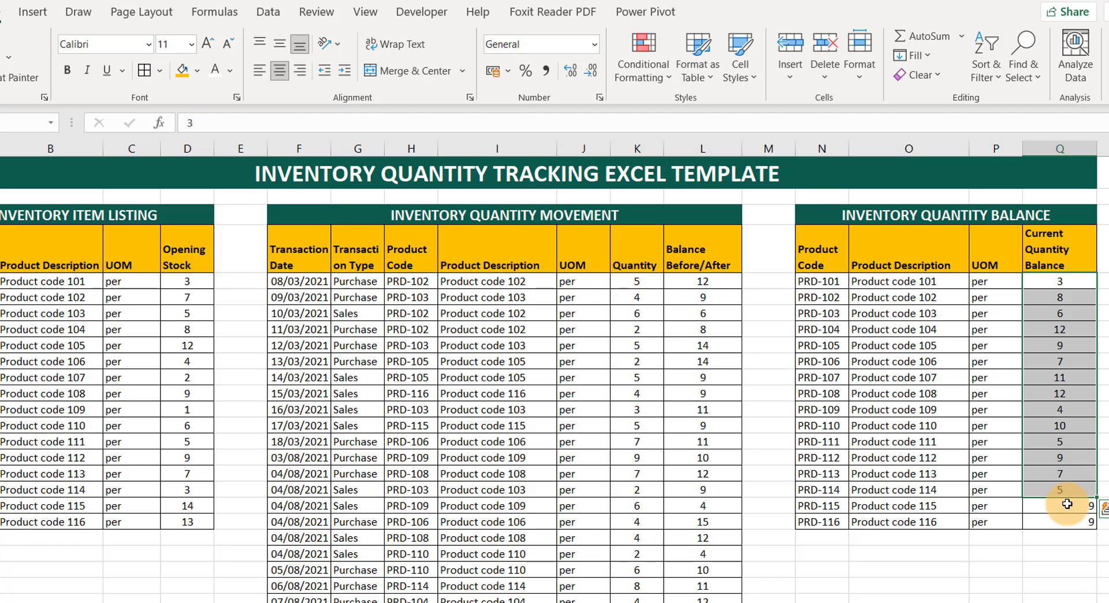
left_click_drag(1067, 504, 1067, 518)
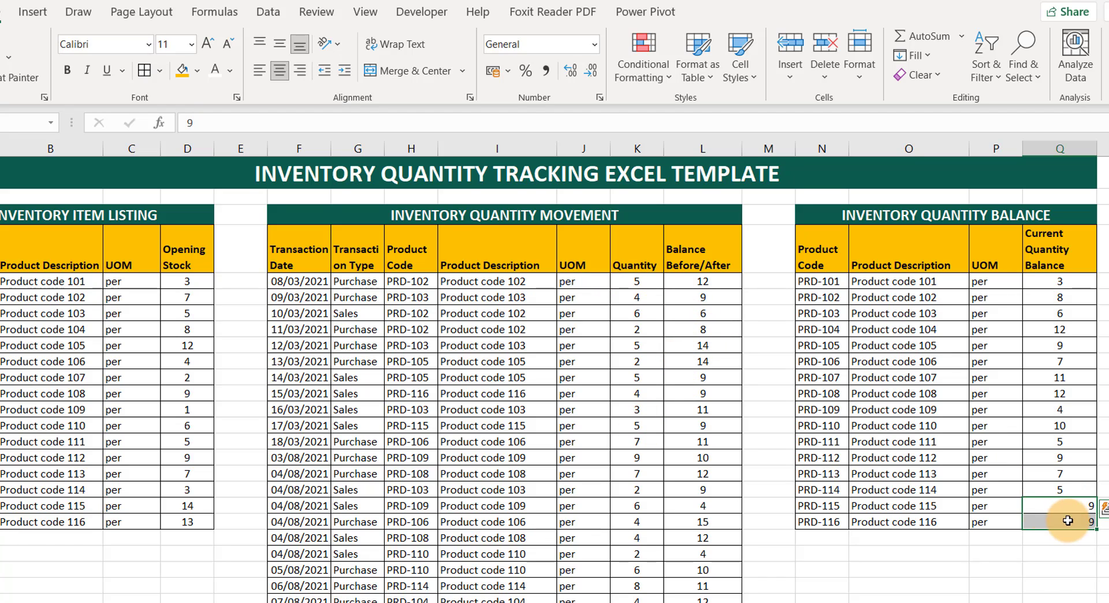
left_click(278, 70)
scroll(540, 384, "down", 3)
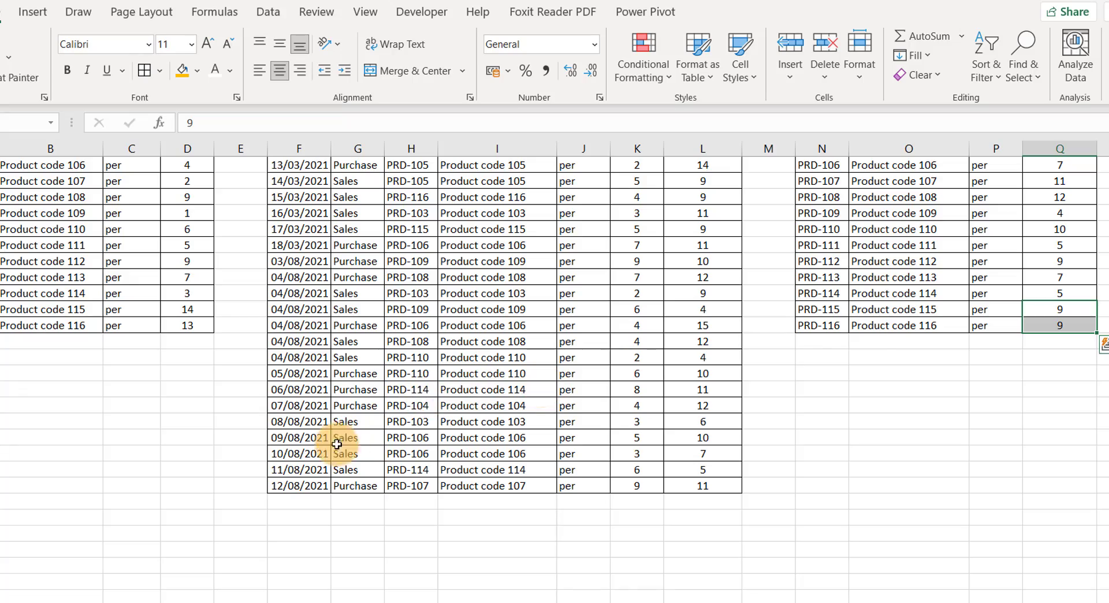
scroll(337, 444, "up", 3)
left_click(921, 229)
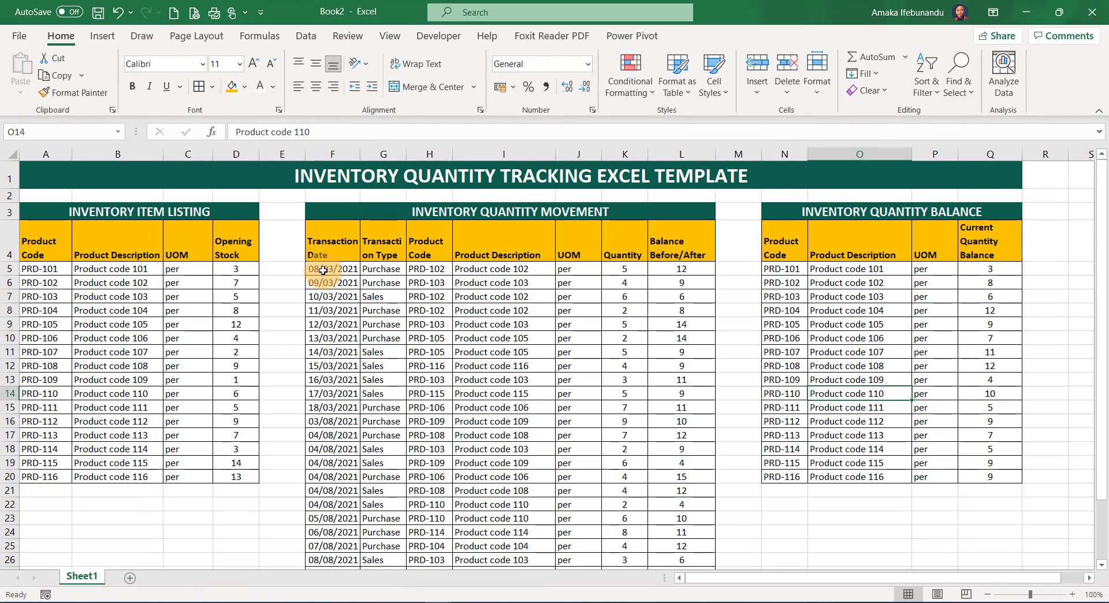
Step: Clear the transaction types, product codes, descriptions and UOM entries in G5:J30 of the movement table, keeping the dates
left_click_drag(323, 270, 674, 381)
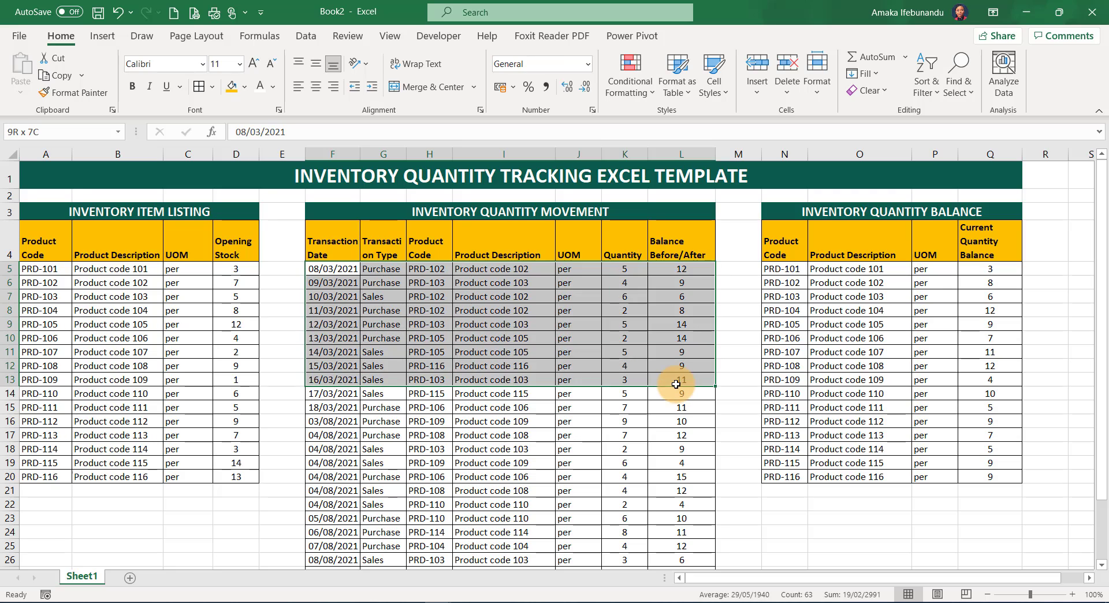
left_click(413, 460)
left_click(324, 271)
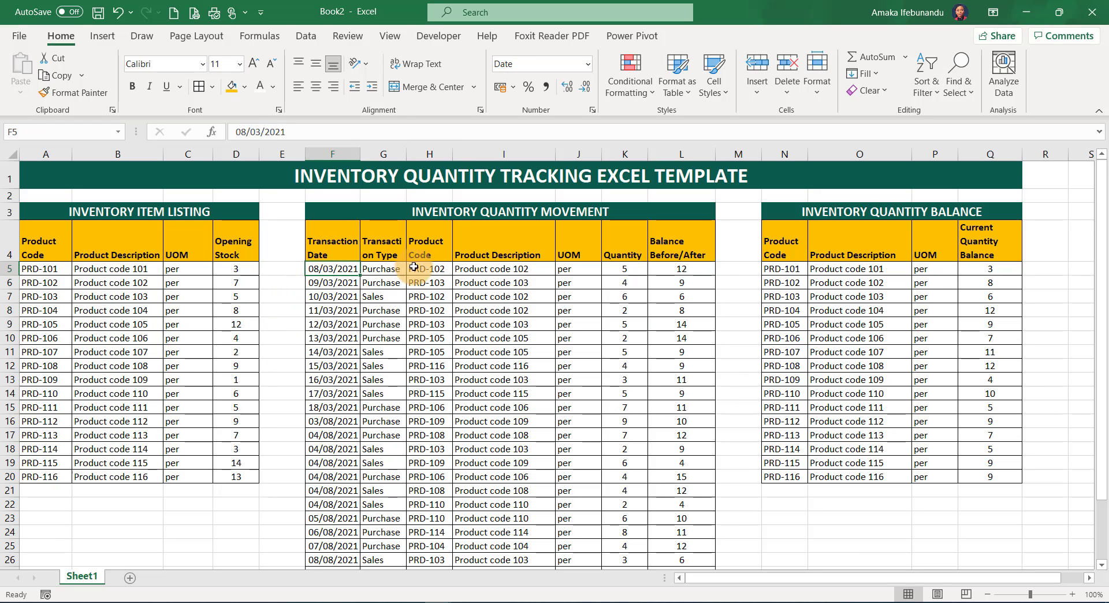
left_click_drag(386, 268, 597, 485)
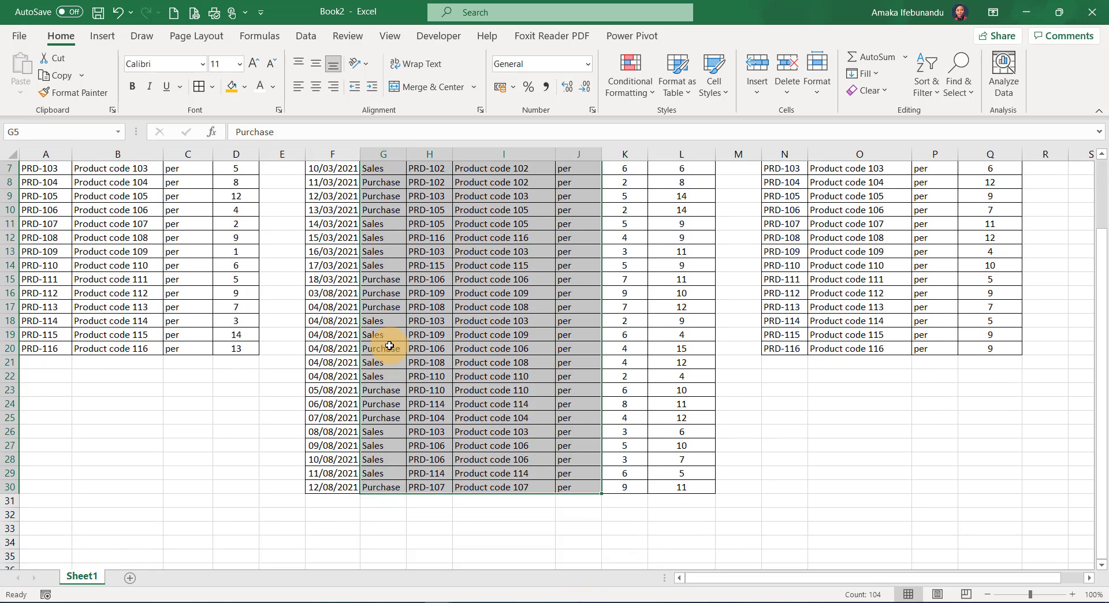
key("Delete")
scroll(389, 344, "up", 2)
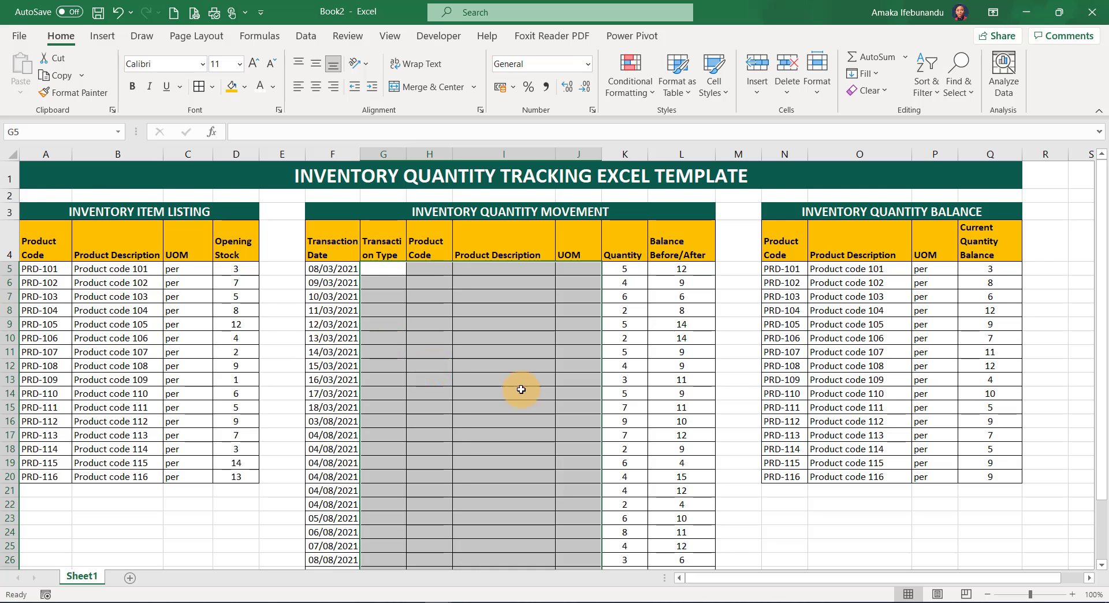
scroll(672, 272, "down", 2)
scroll(671, 272, "up", 2)
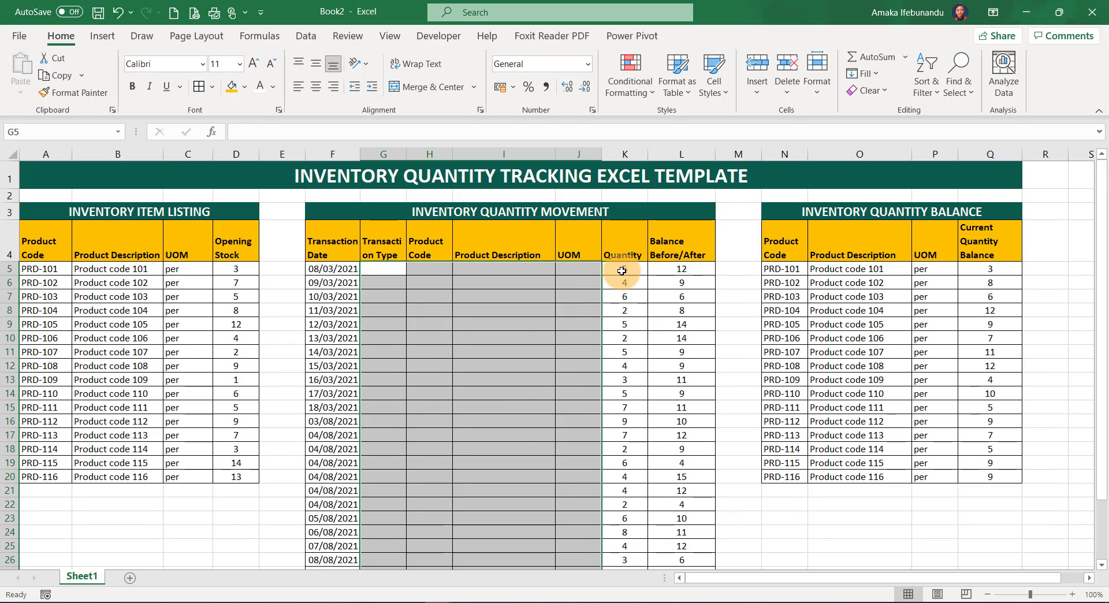
Step: Clear the movement table's Quantity and Balance Before/After values in K5:L30 and the quantity balance table's entries in N5:Q20
left_click_drag(624, 269, 656, 488)
key("Delete")
scroll(598, 456, "up", 2)
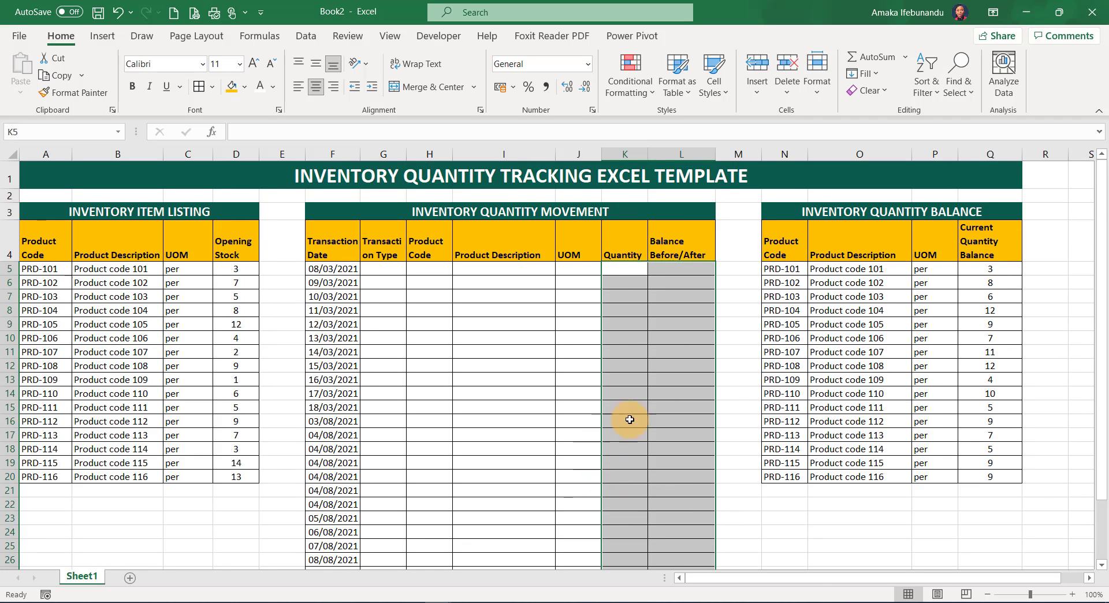
left_click_drag(782, 274, 968, 472)
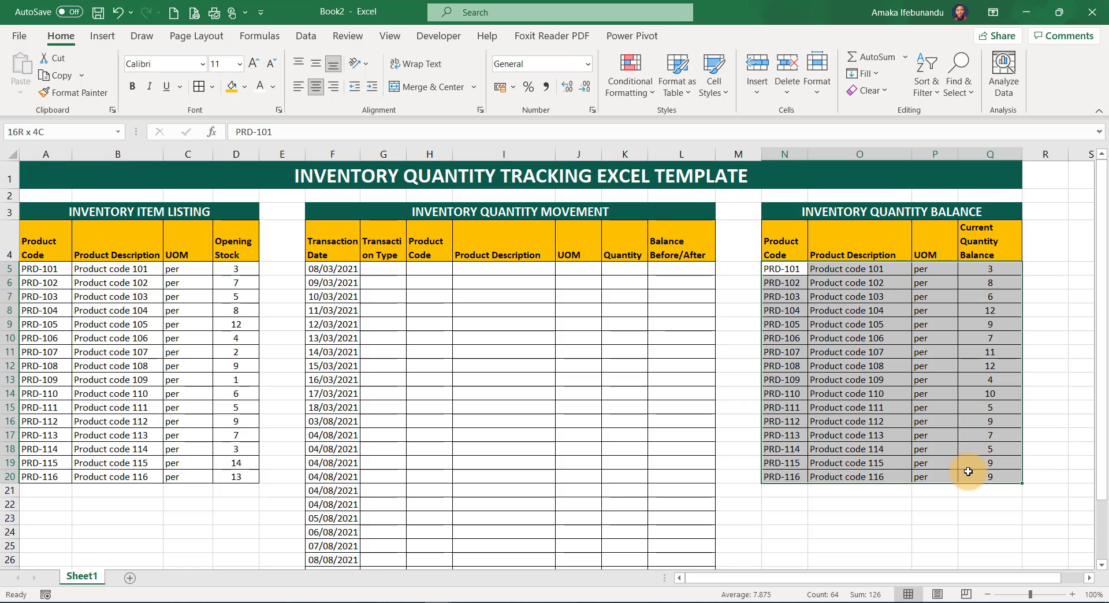
key("Delete")
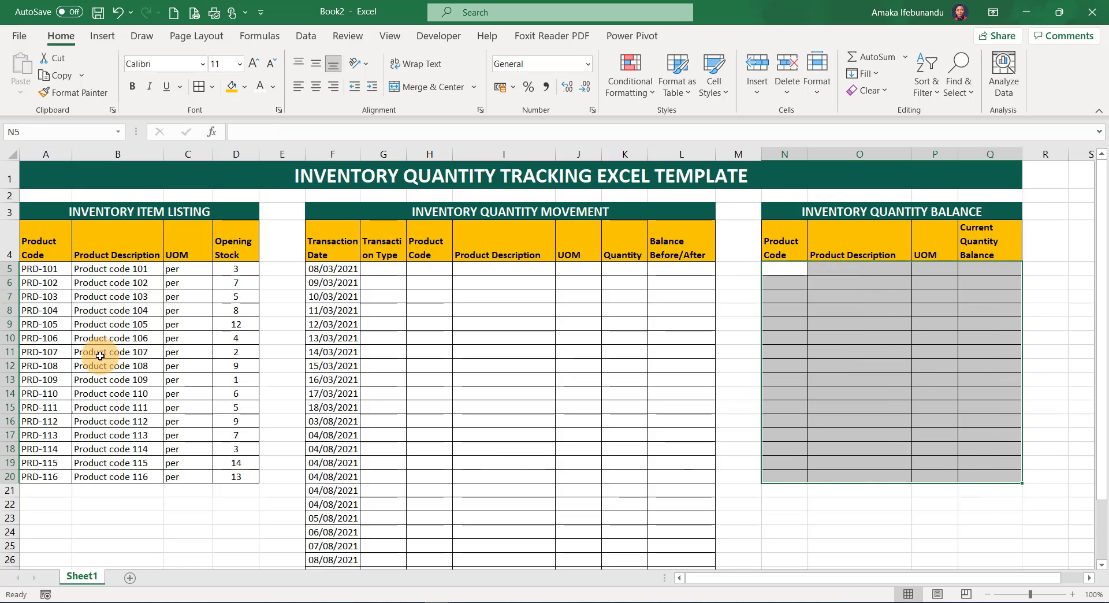
Step: Widen column G so the Transaction Type header no longer breaks in the middle of a word
left_click(44, 296)
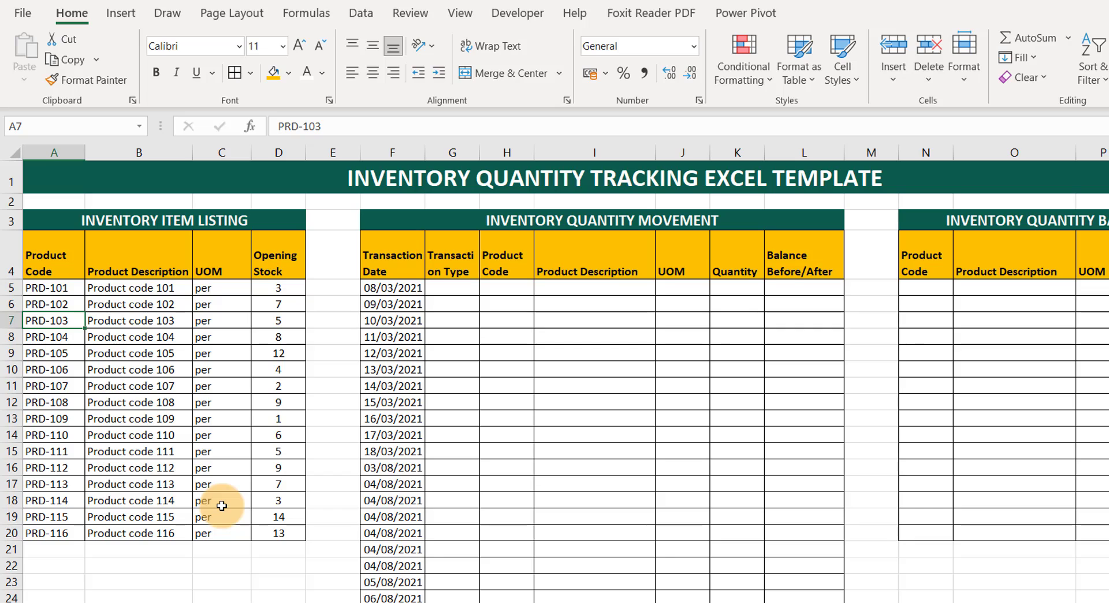
left_click(280, 288)
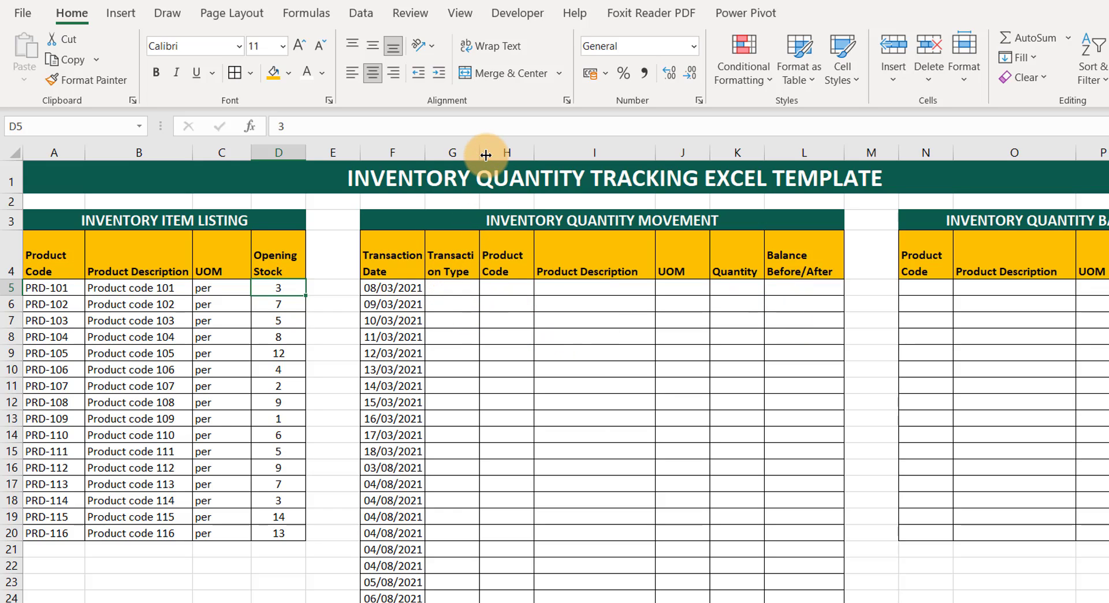
left_click_drag(480, 152, 498, 153)
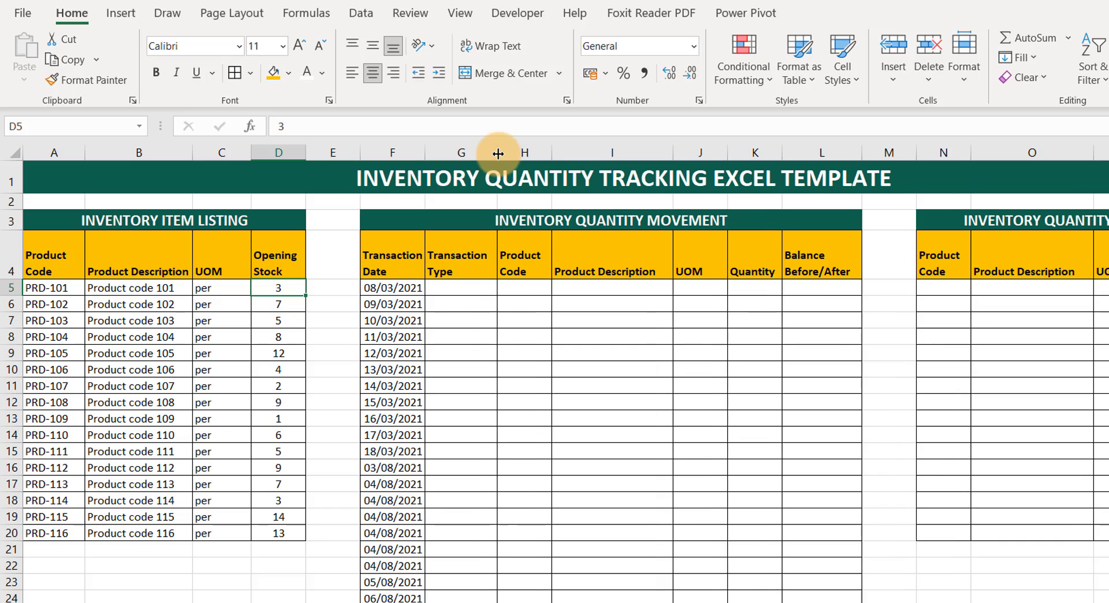
left_click(522, 284)
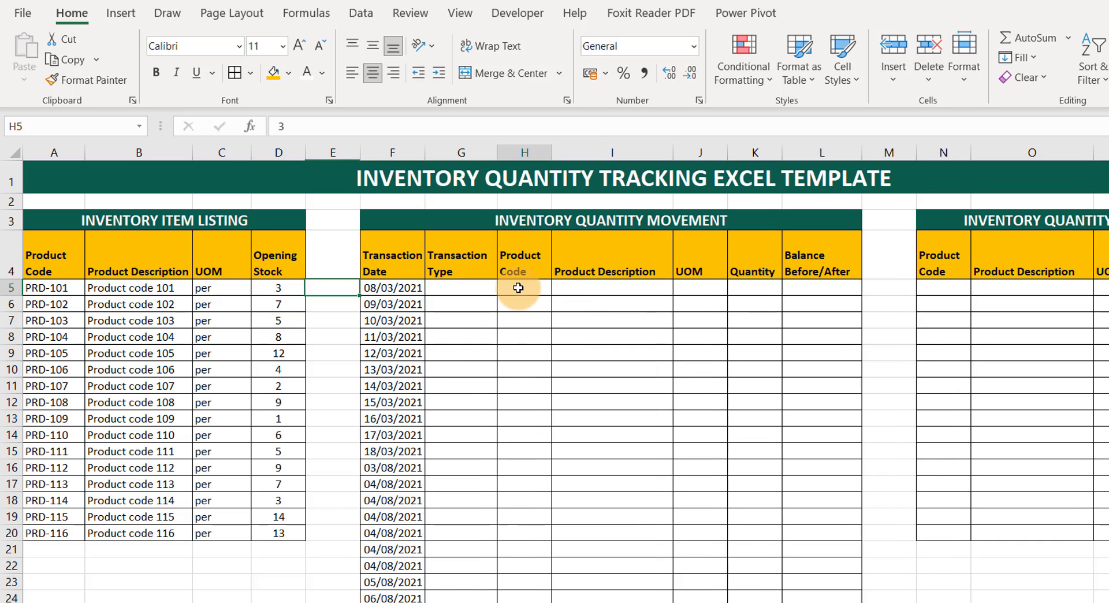
left_click(595, 286)
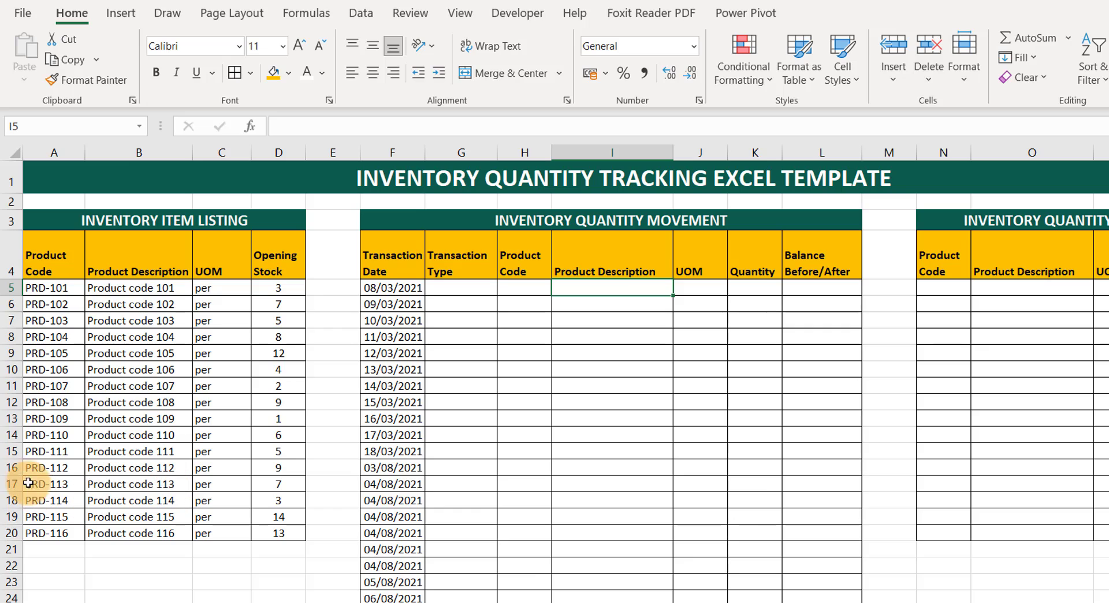
Step: Define the workbook name Prod_Code for the product codes in A5:A20 of the item listing
left_click_drag(35, 287, 6, 533)
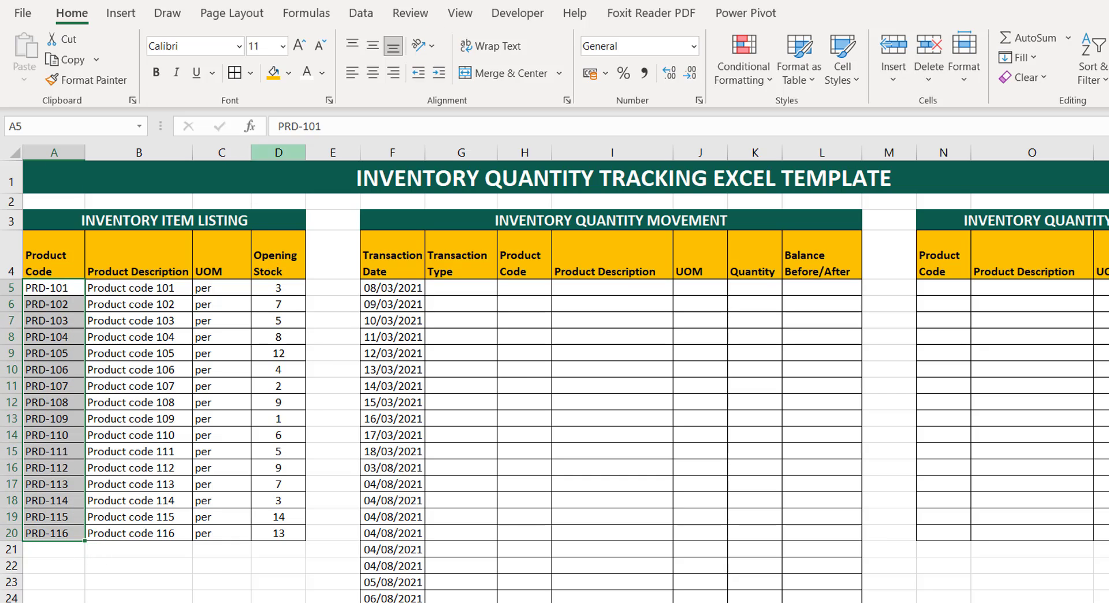
left_click(314, 17)
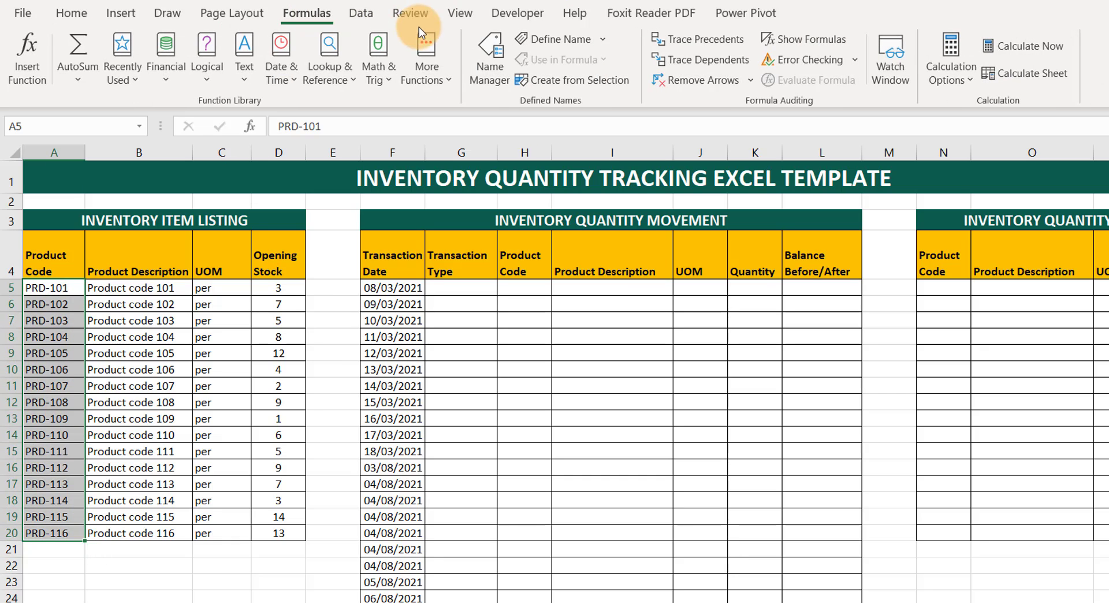
left_click(552, 38)
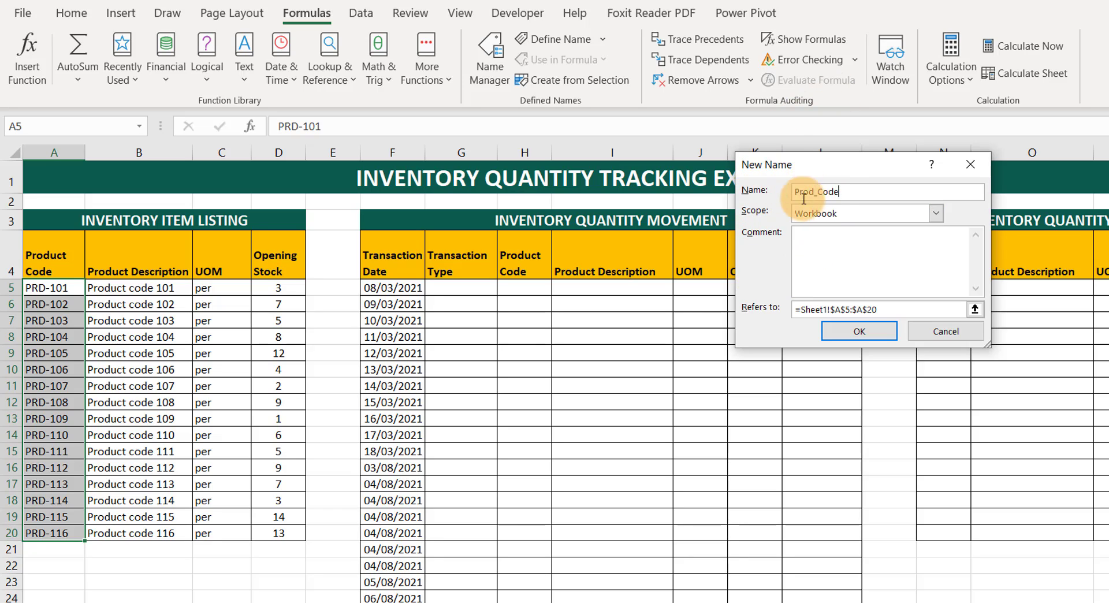
left_click(856, 332)
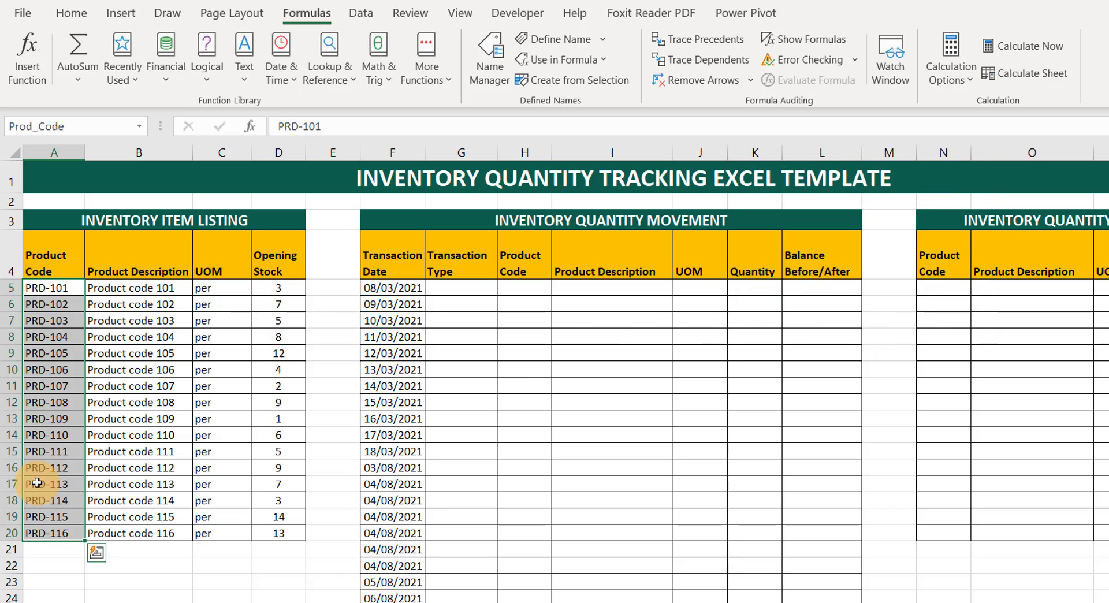
Step: Define the workbook name Inv_Details for the whole item listing table including its headers, A4:D20
left_click_drag(40, 242, 268, 536)
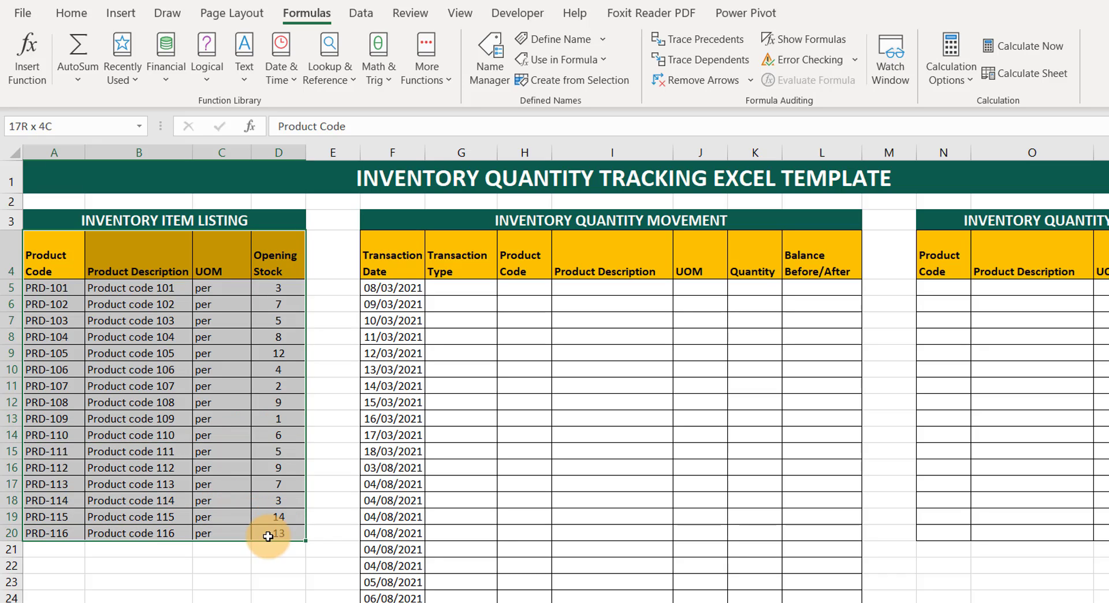
left_click(506, 65)
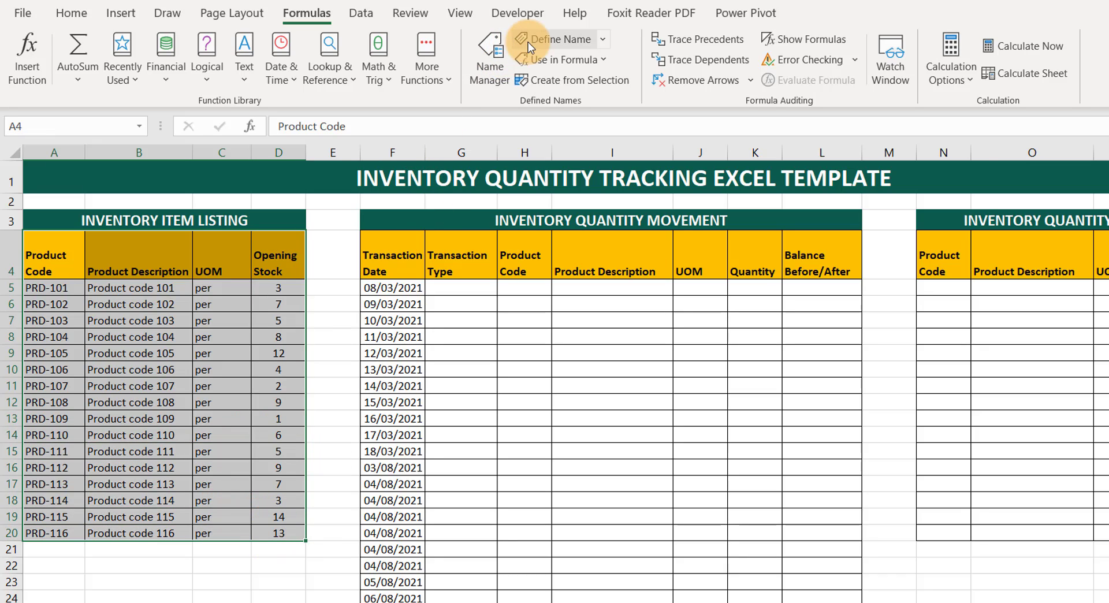
left_click(528, 41)
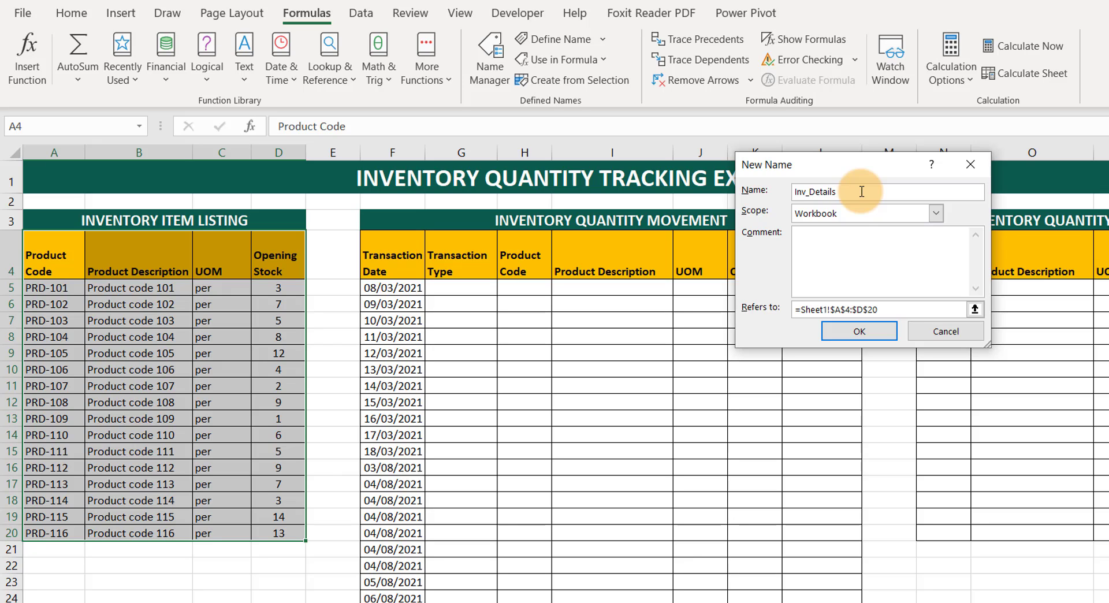
left_click(874, 332)
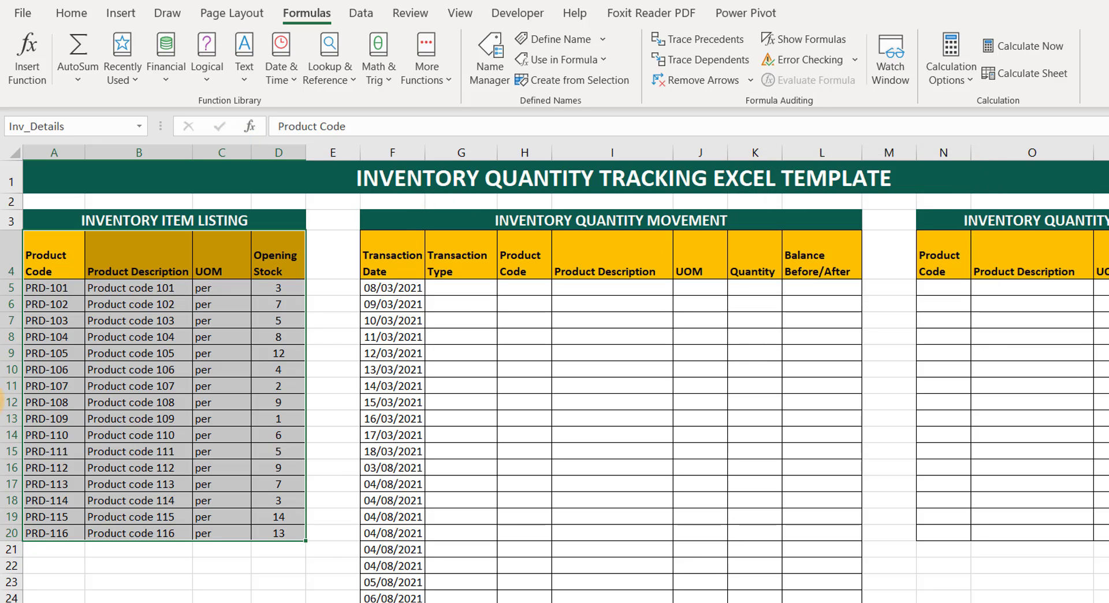
left_click(475, 369)
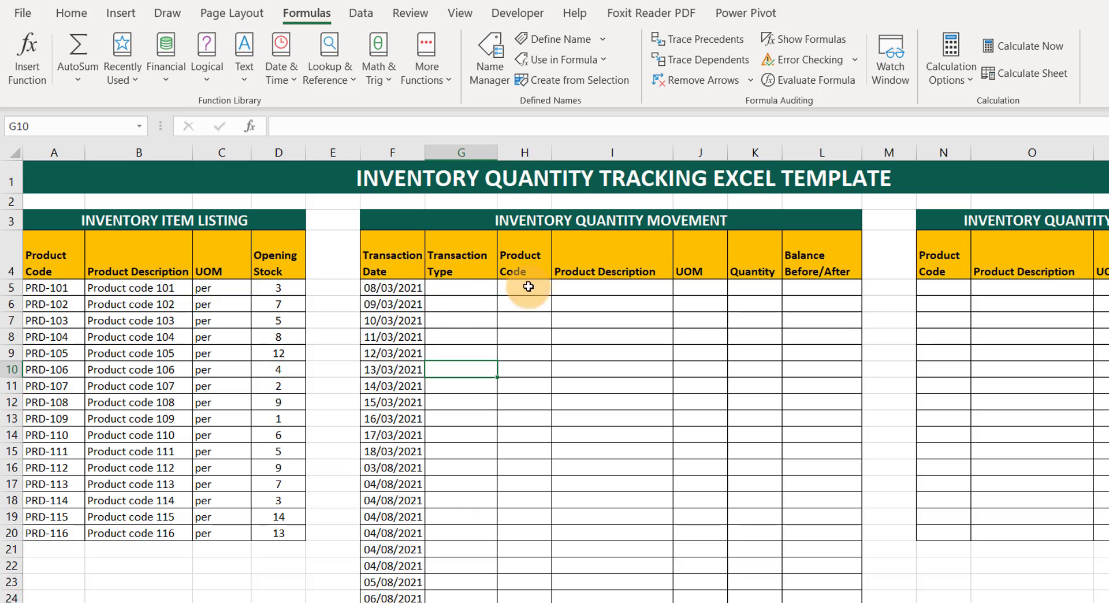
left_click(457, 287)
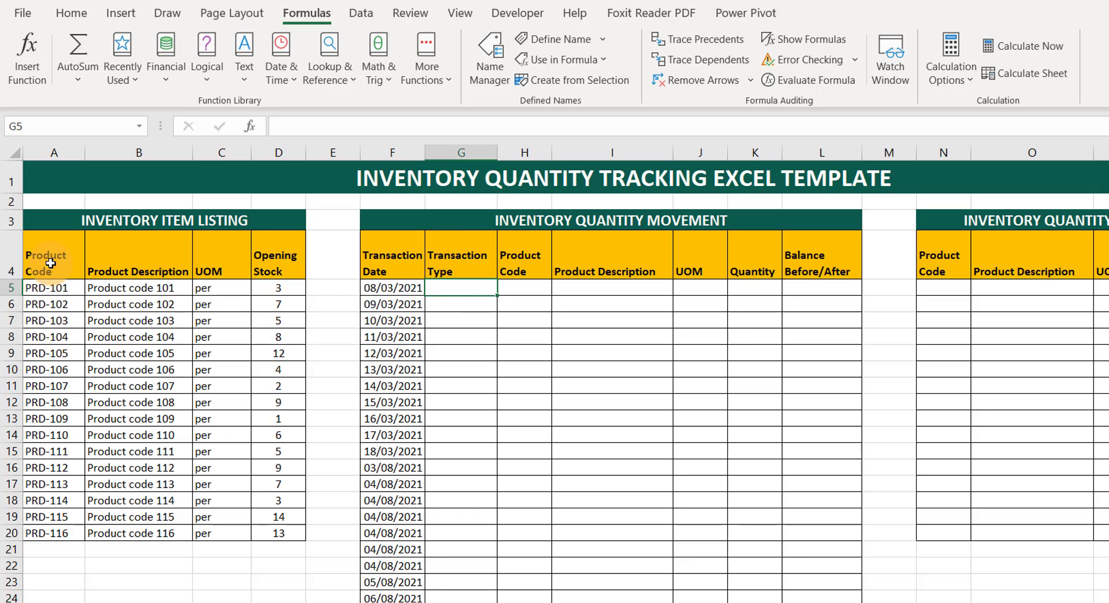
Step: Center the column headers of all three tables horizontally in A4:D4, F4:L4 and N4:Q4
left_click_drag(46, 264, 257, 271)
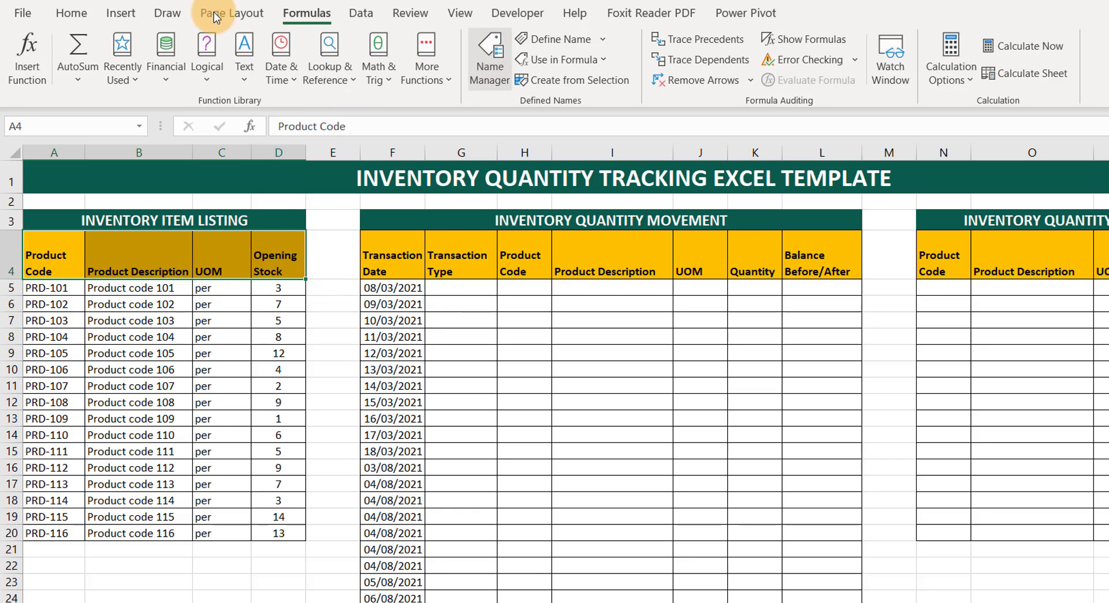
left_click(70, 14)
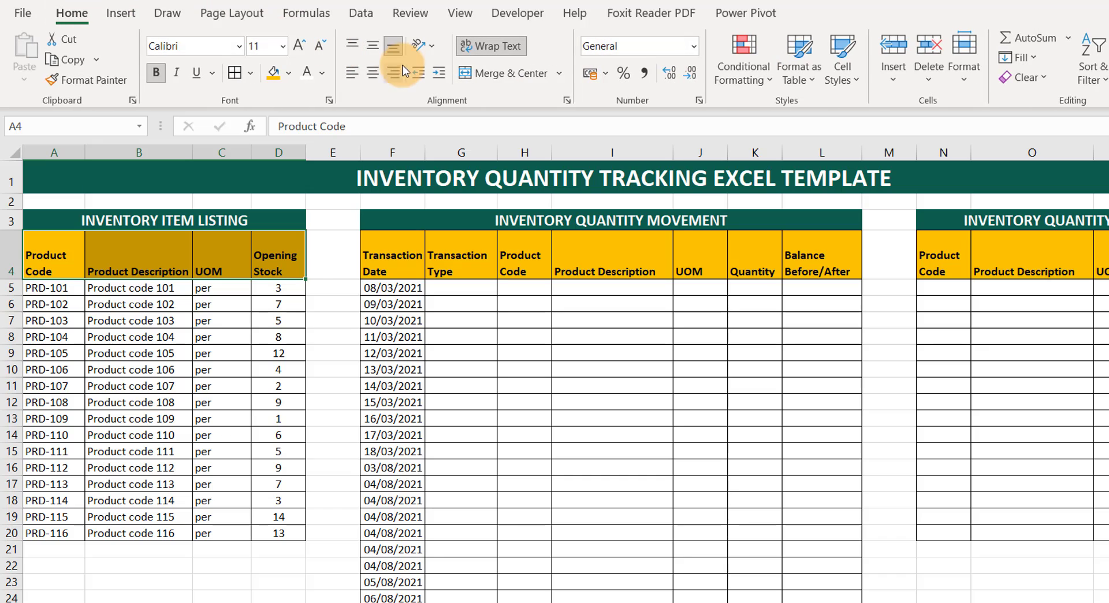
left_click(373, 75)
left_click_drag(393, 255, 1016, 267)
left_click(372, 76)
scroll(773, 245, "right", 3)
left_click(224, 76)
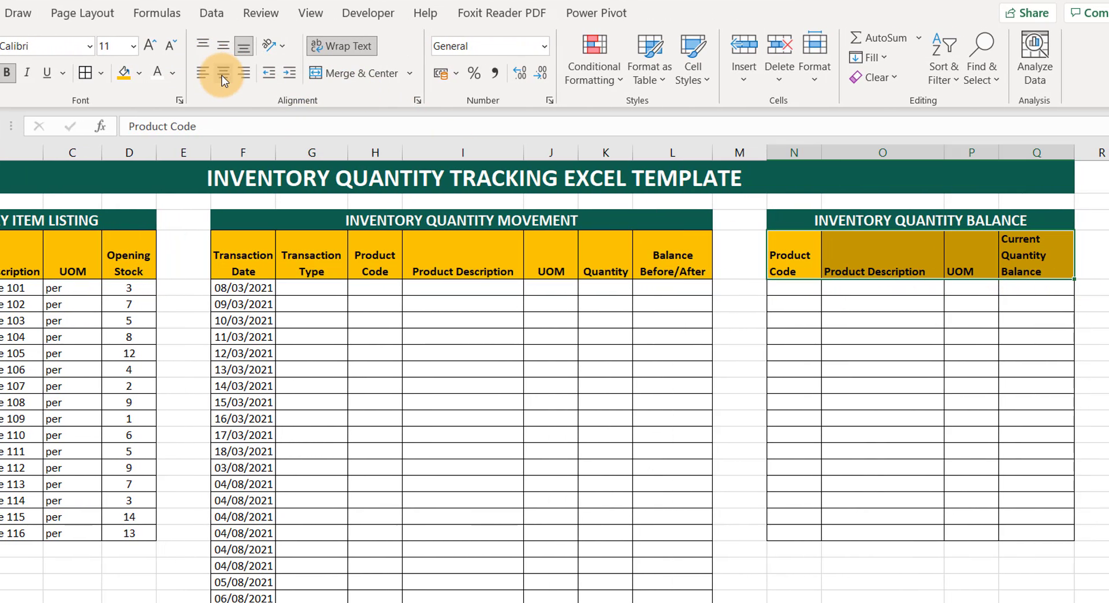
left_click(141, 386)
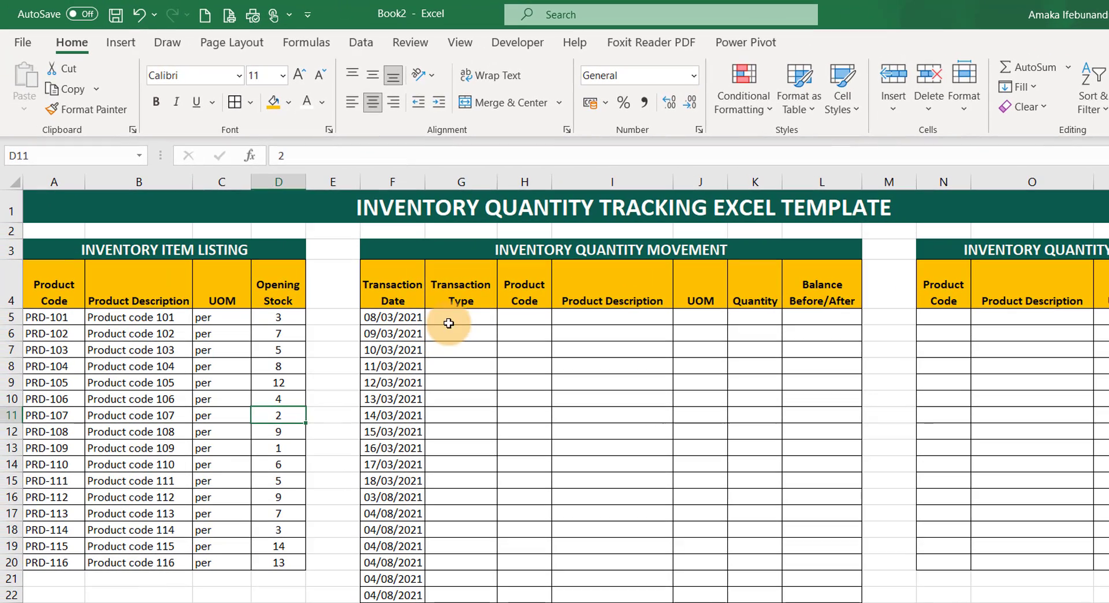
left_click(404, 307)
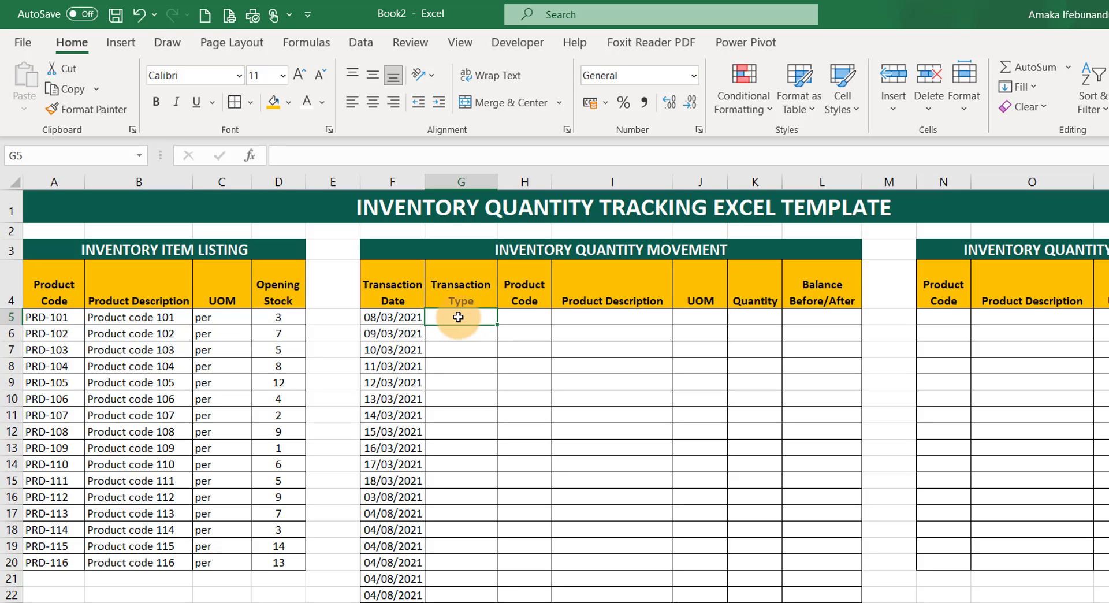
Step: Add a data validation list to G5 that allows the Transaction Type entries Purchase and Sales
left_click(362, 44)
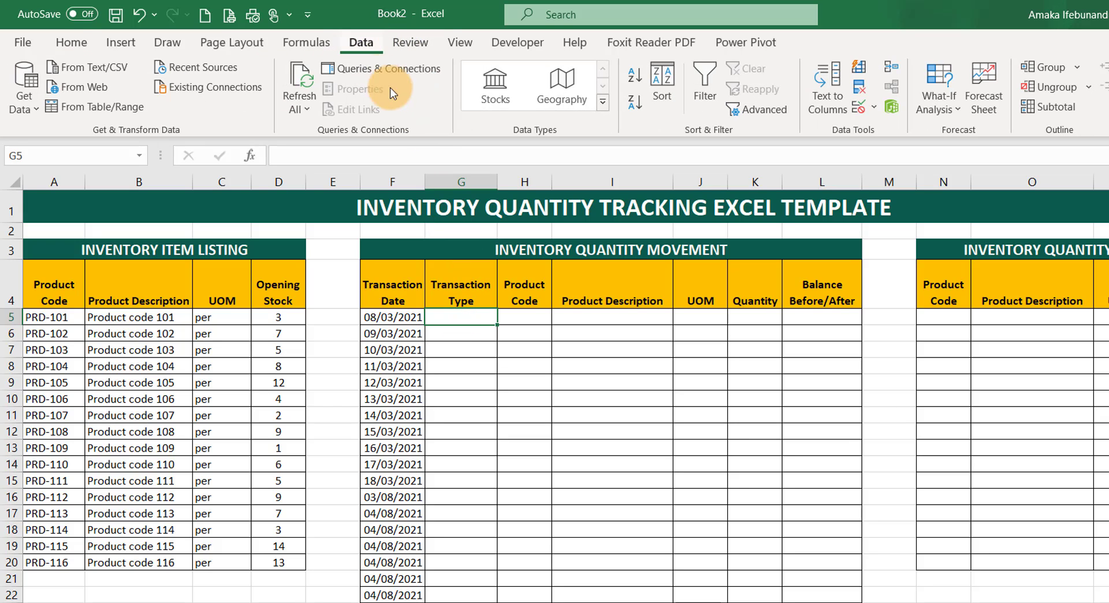
left_click(872, 110)
left_click(910, 128)
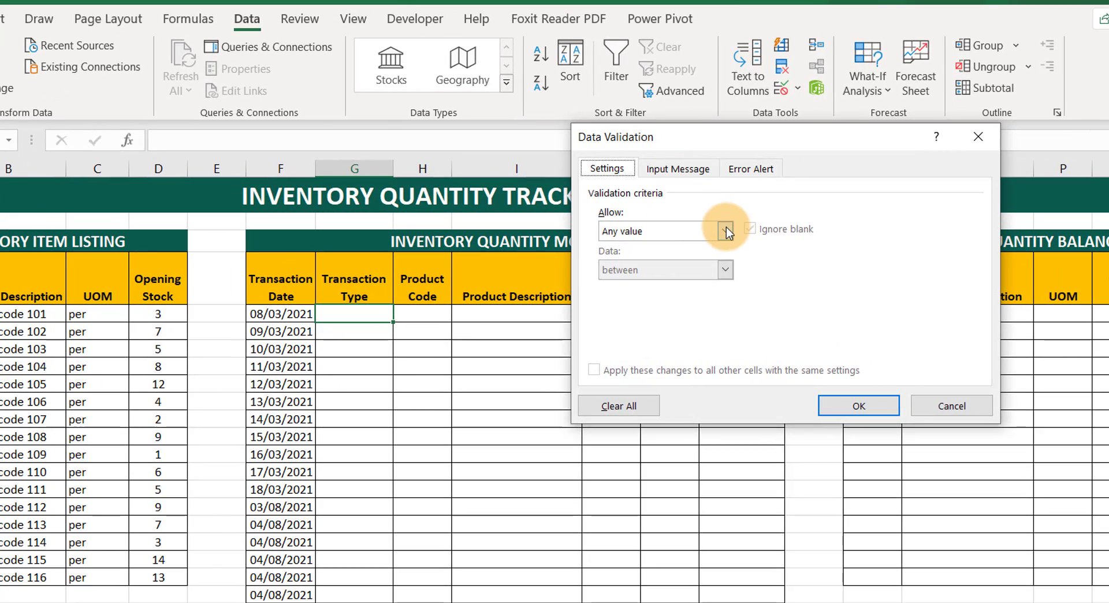
left_click(803, 239)
left_click(646, 285)
left_click(649, 309)
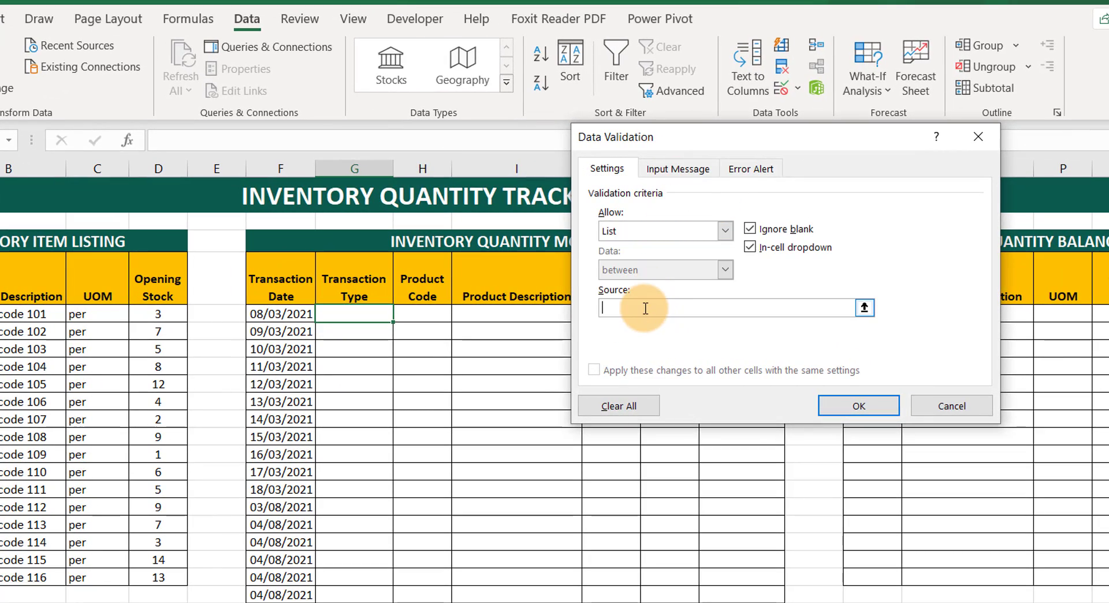
type("Purchase")
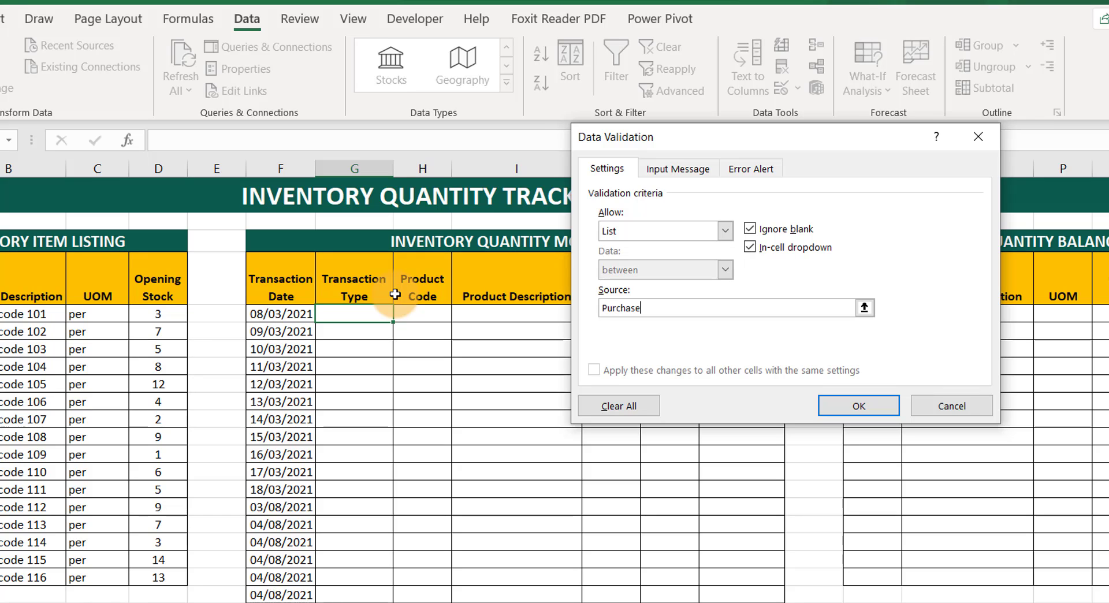
type(",Sales")
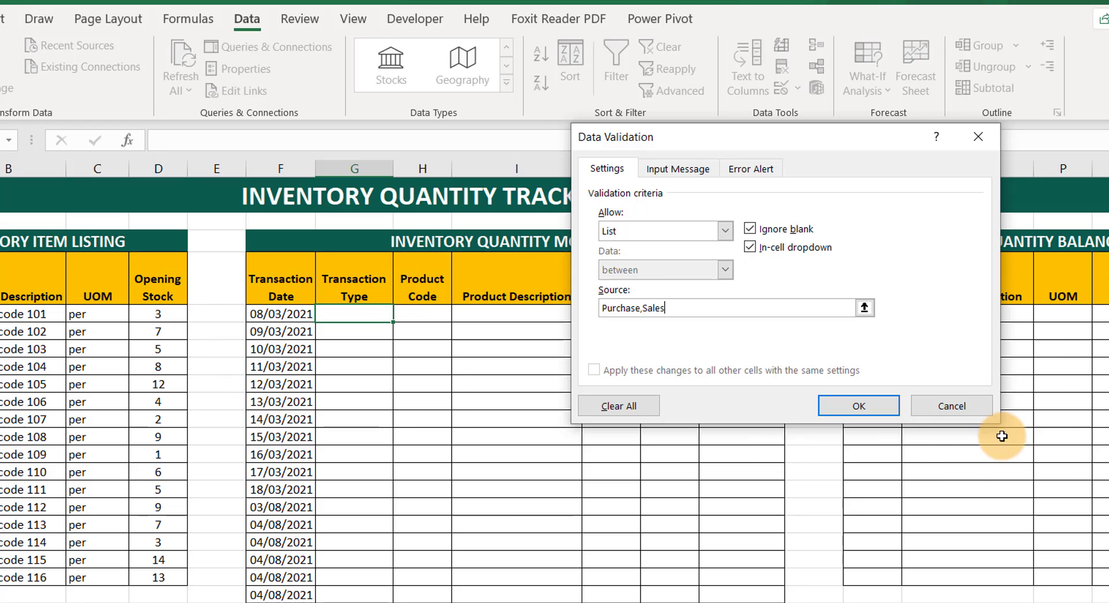
left_click(875, 406)
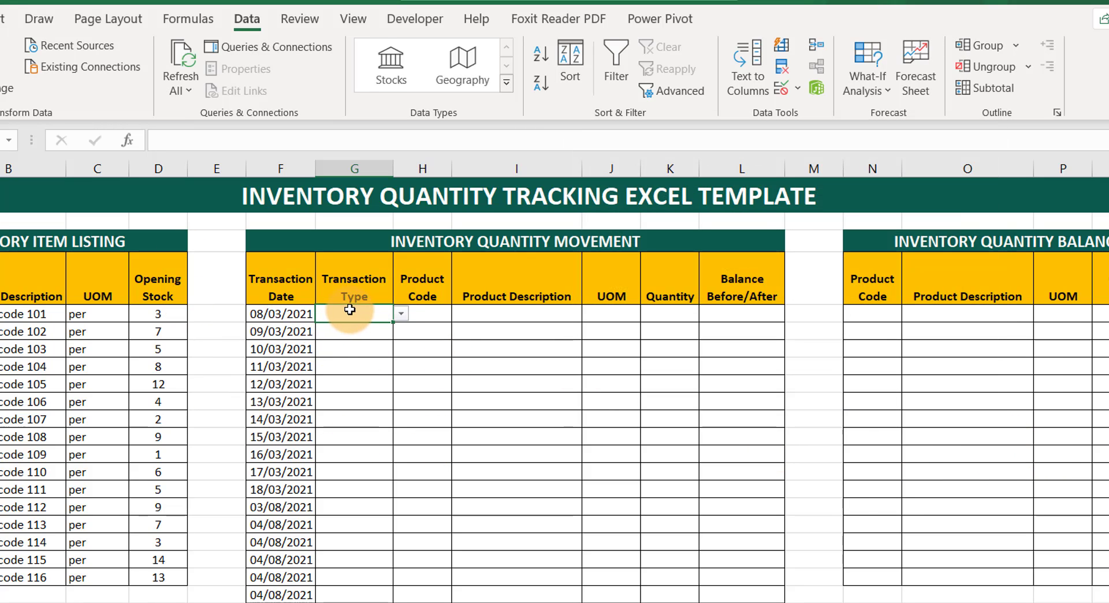
Step: Copy the Transaction Type dropdown from G5 down to the last dated row of the movement table and check it
left_click(401, 313)
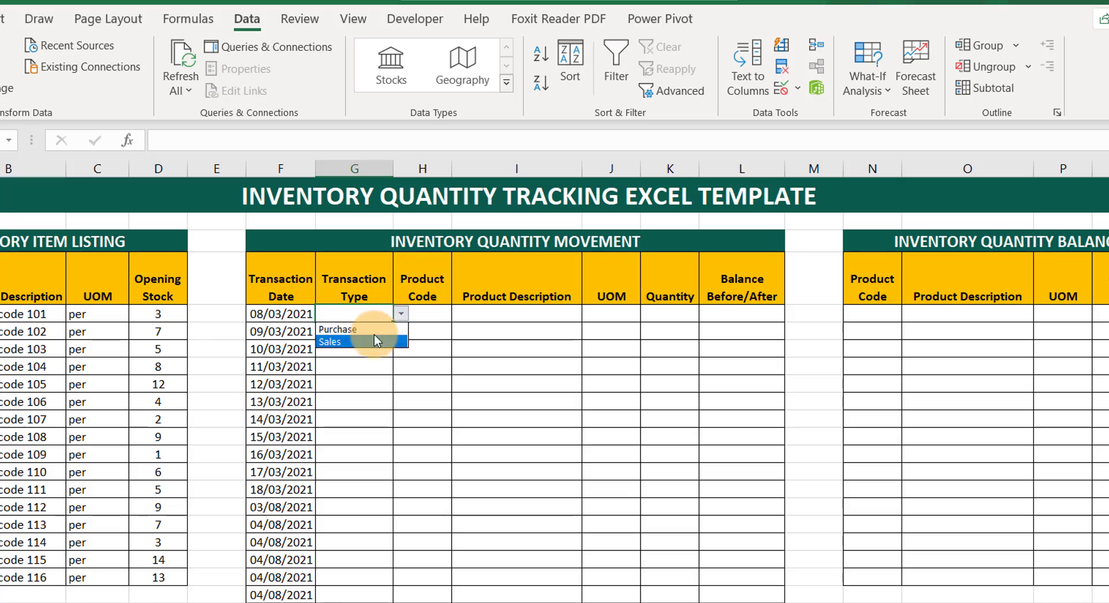
left_click(356, 315)
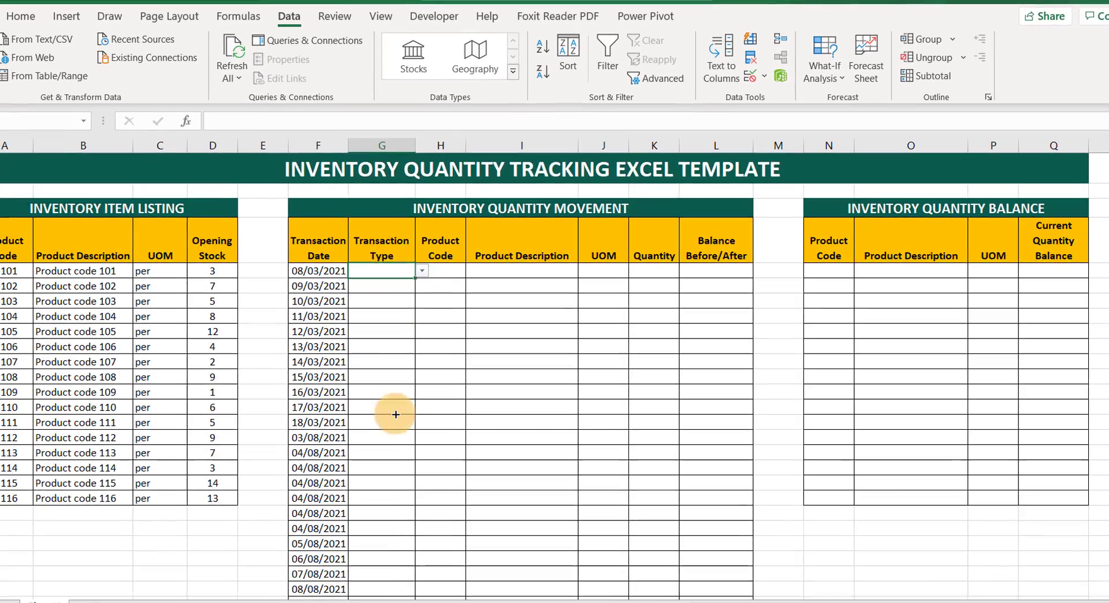
mouse_move(396, 414)
left_mouse_down()
mouse_move(375, 598)
mouse_move(369, 507)
left_mouse_up()
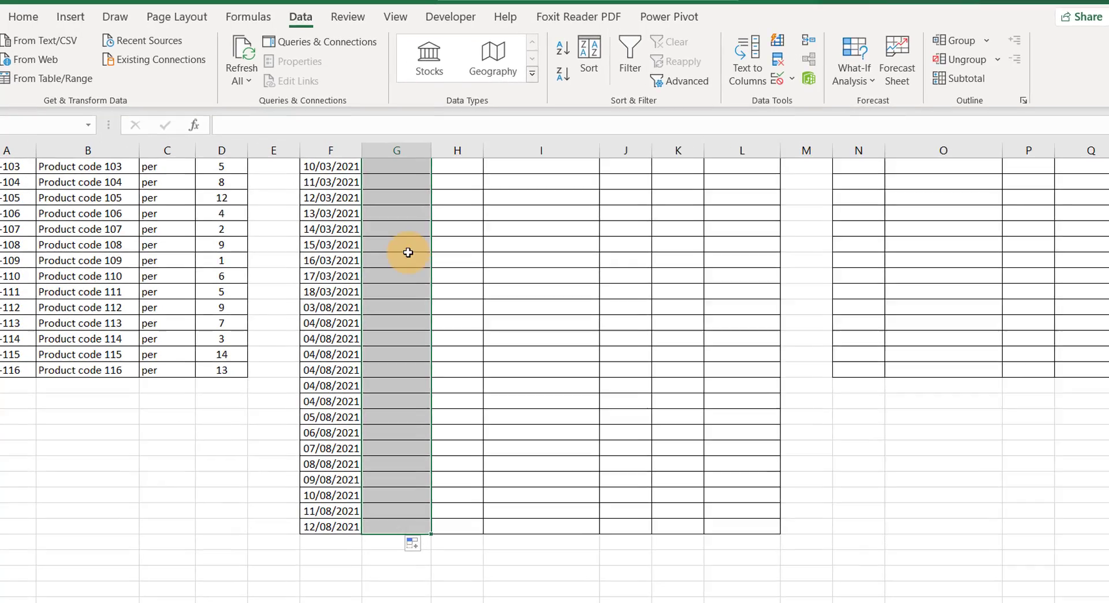
left_click(408, 256)
left_click(406, 307)
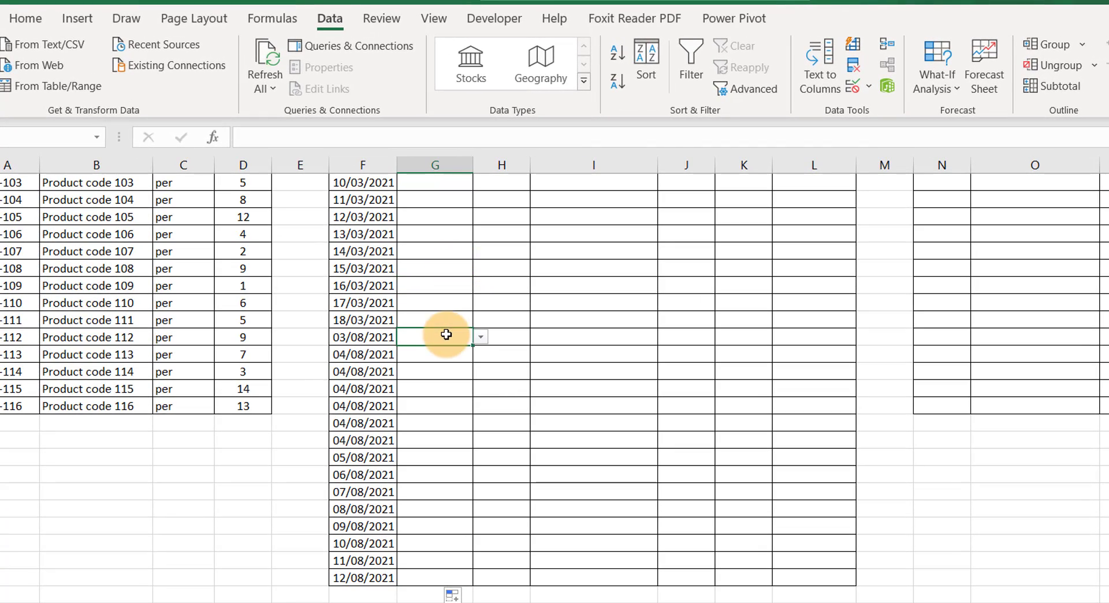
left_click(483, 340)
scroll(468, 238, "up", 3)
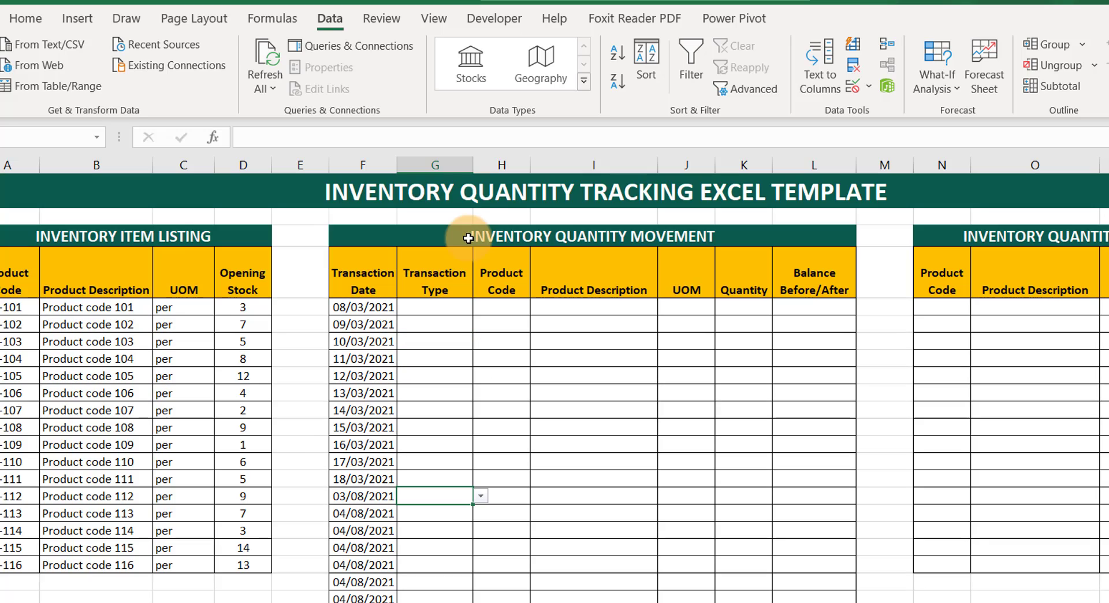
Step: Choose Purchase from the dropdown as the transaction type in G5
left_click(449, 308)
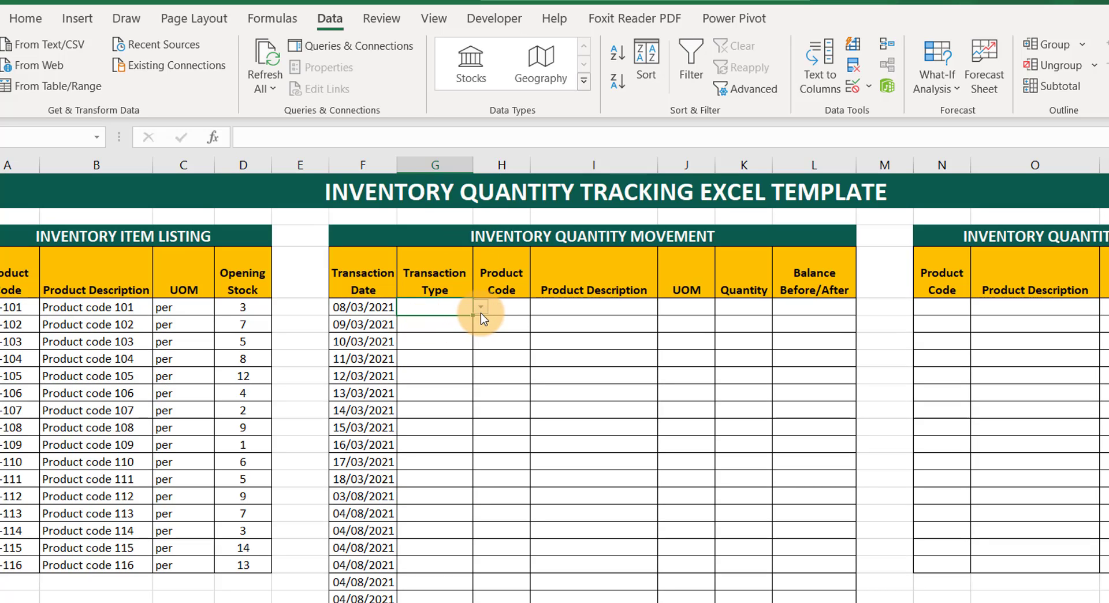
left_click(481, 307)
left_click(451, 321)
left_click(514, 348)
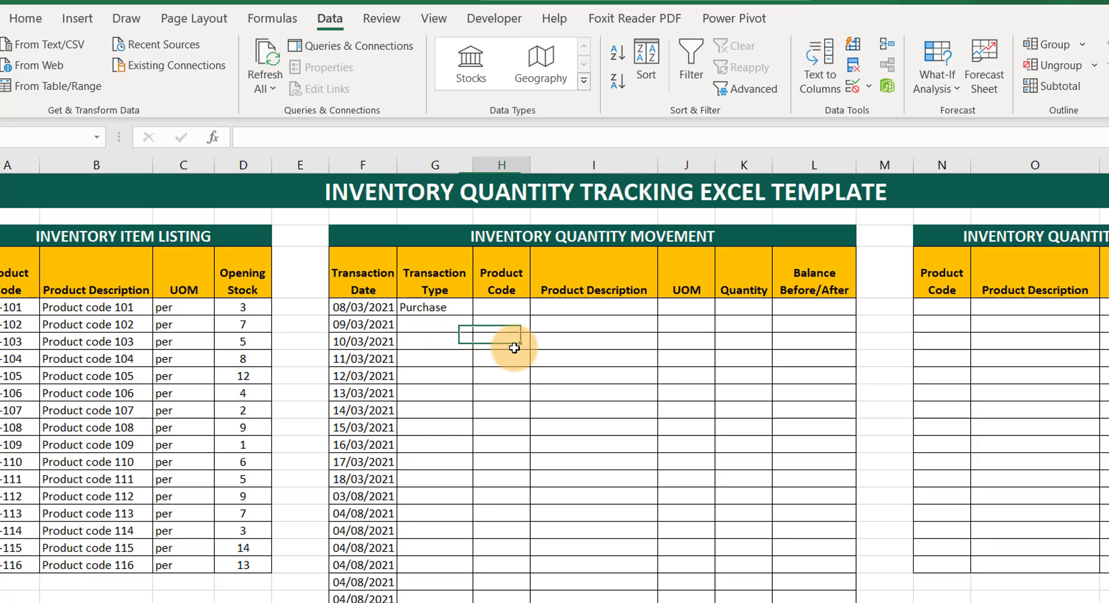
Step: Widen column H slightly and give H5 a data validation list sourced from the name Prod_Code
left_click(495, 306)
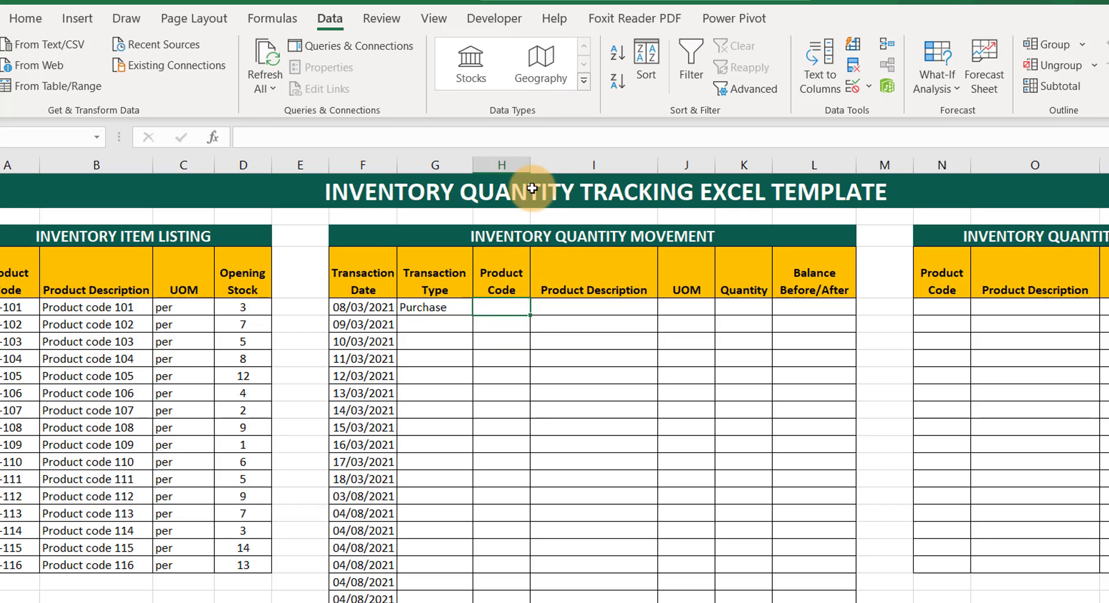
left_click_drag(528, 164, 548, 164)
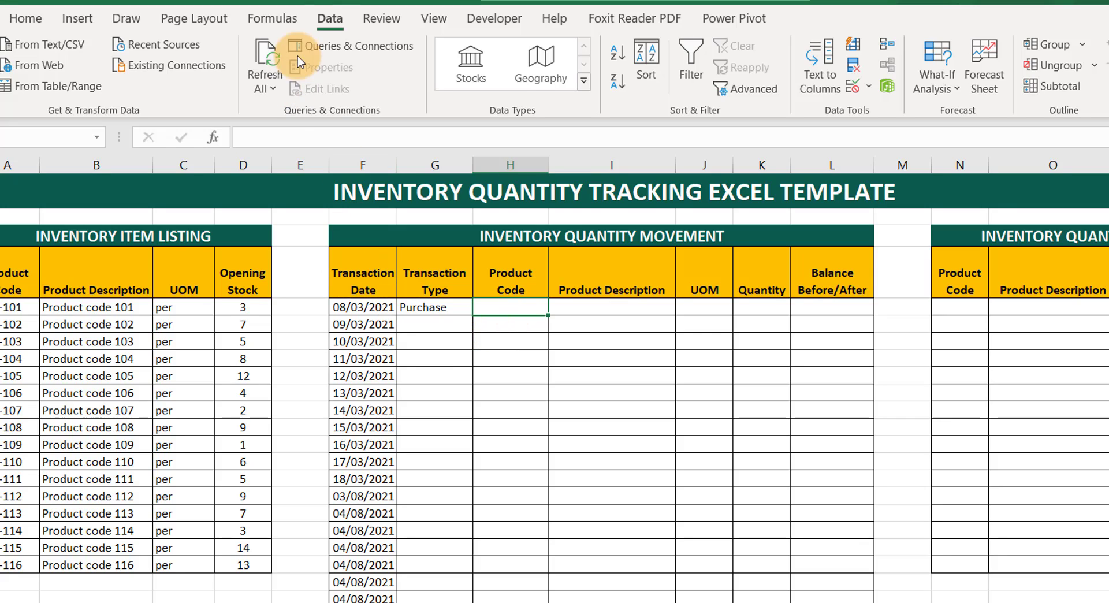
left_click(871, 88)
left_click(890, 106)
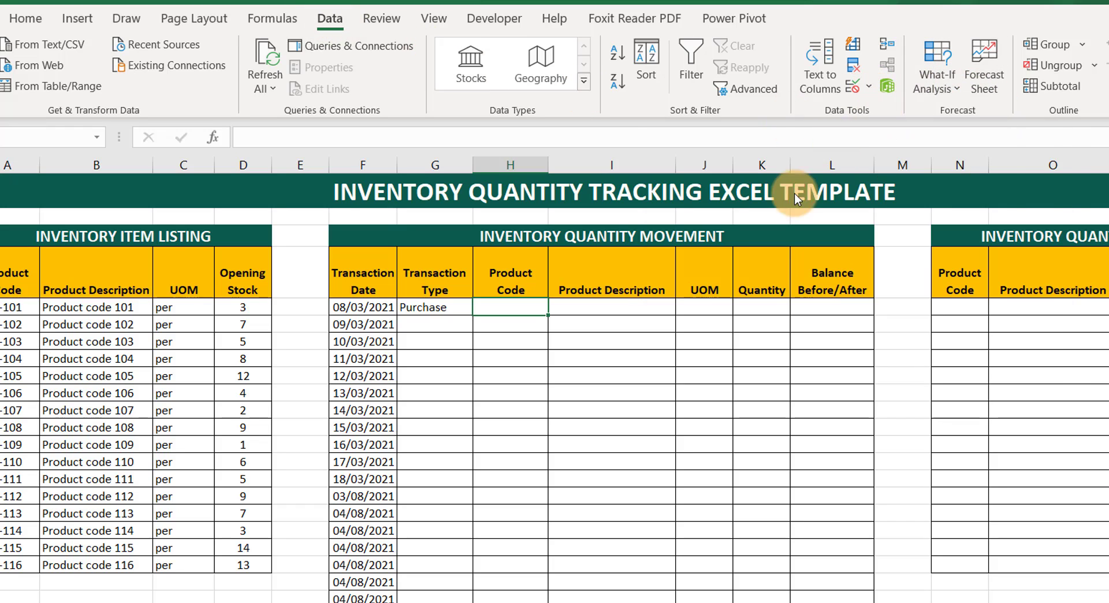
left_click(798, 226)
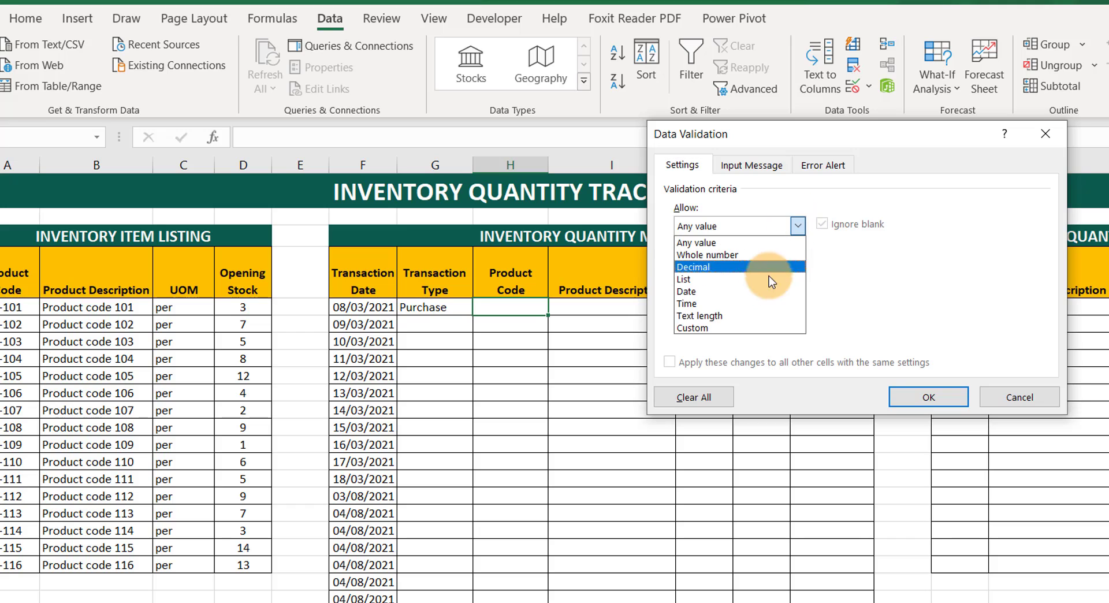
left_click(742, 280)
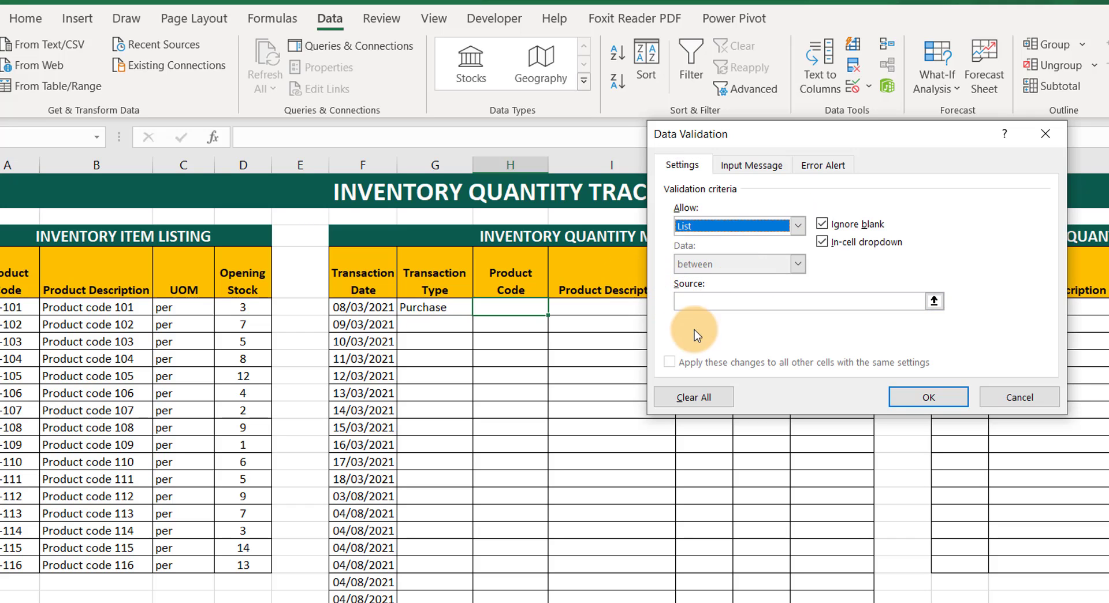
left_click(701, 300)
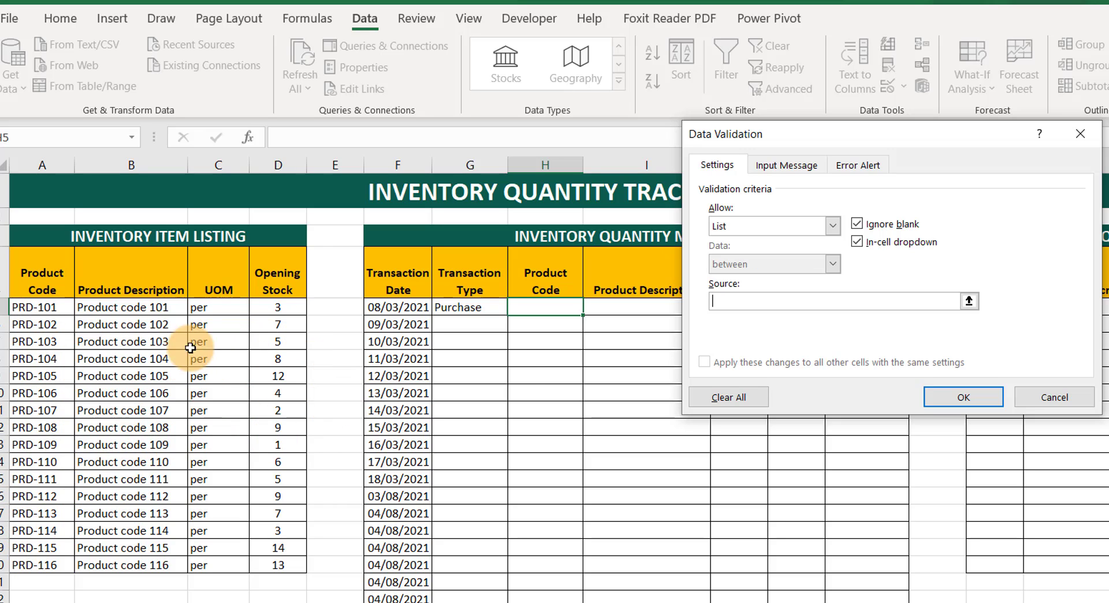
key("F3")
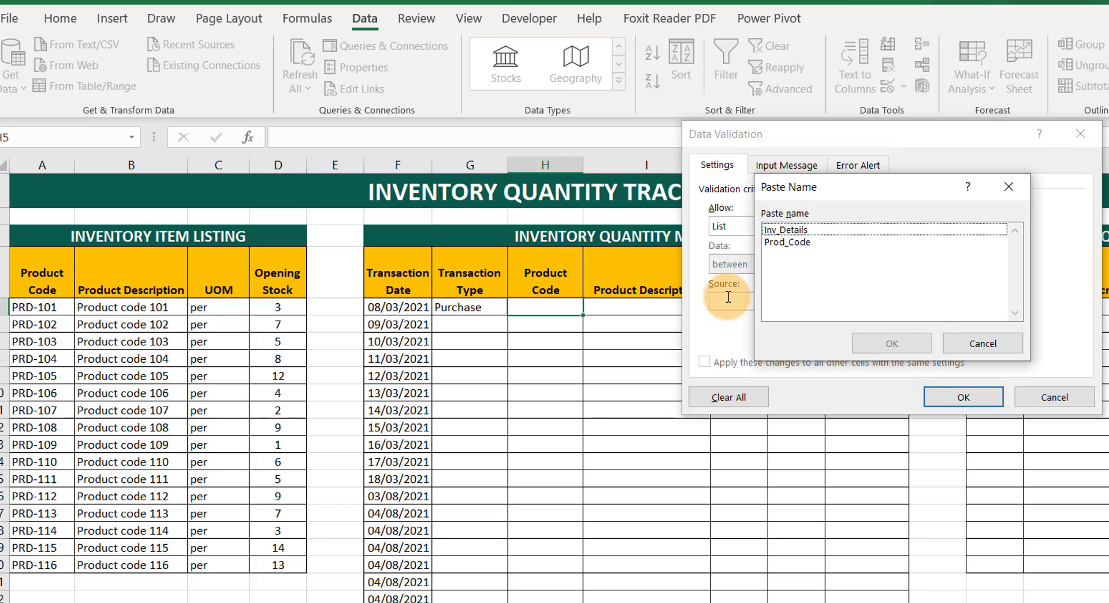
left_click(786, 243)
left_click(881, 344)
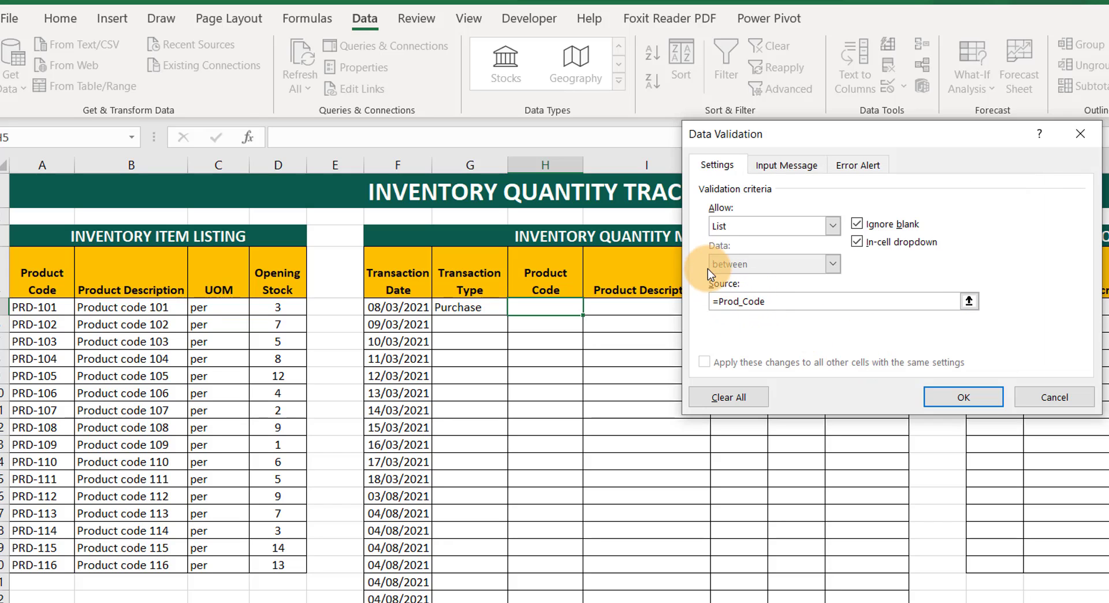
left_click(974, 403)
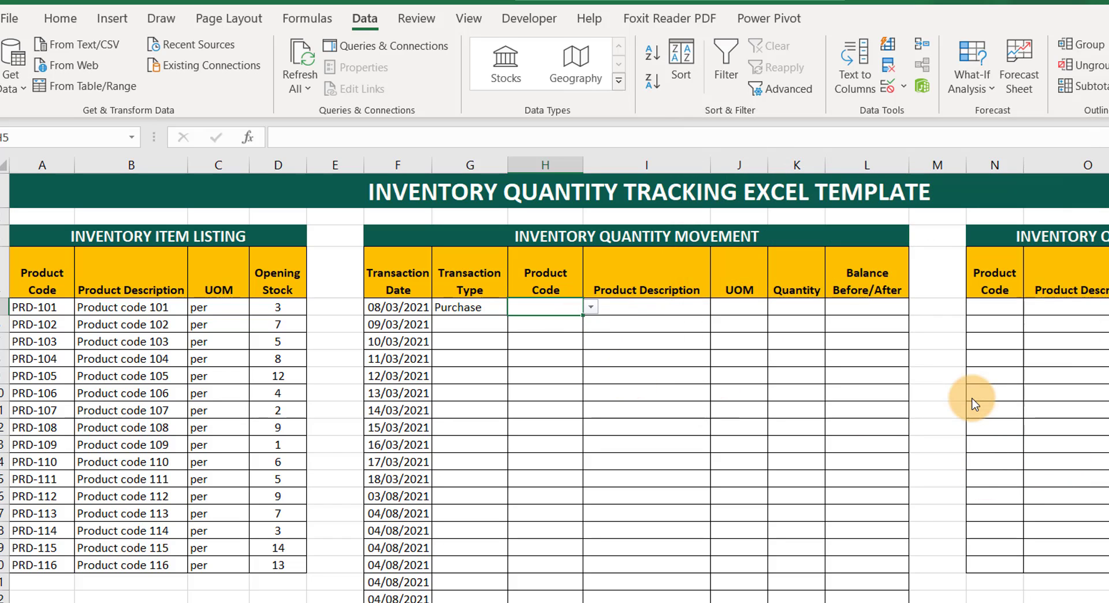
Step: Copy the Product Code dropdown from H5 down the movement table's column and check it in several cells
left_click(591, 308)
scroll(589, 381, "down", 3)
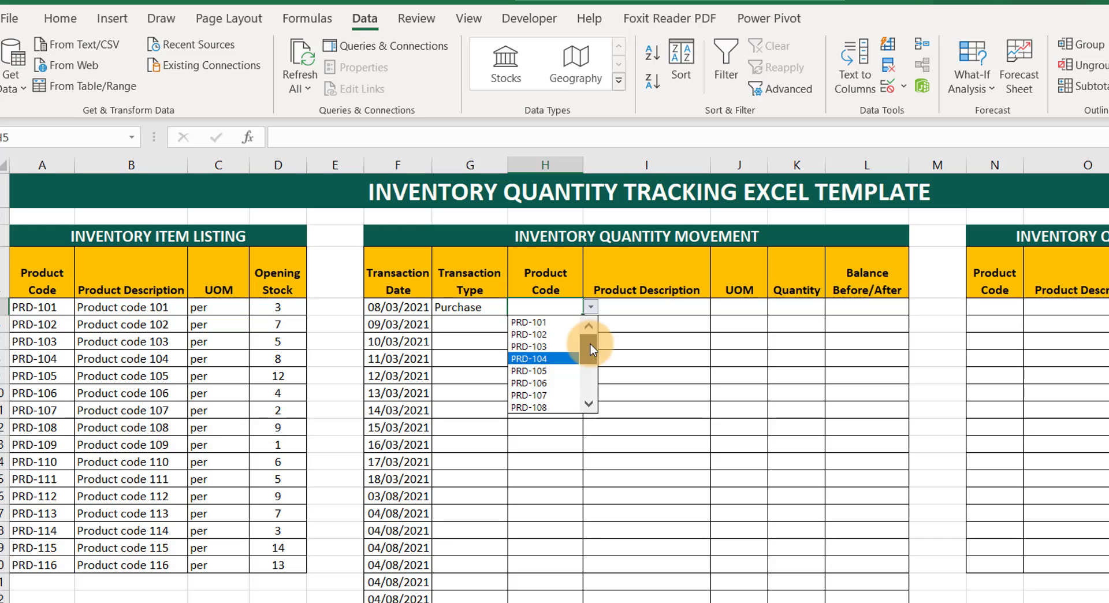
mouse_move(591, 394)
left_mouse_down()
mouse_move(575, 356)
mouse_move(582, 322)
mouse_move(546, 601)
mouse_move(537, 576)
mouse_move(557, 588)
left_mouse_up()
left_click(564, 305)
scroll(540, 387, "up", 3)
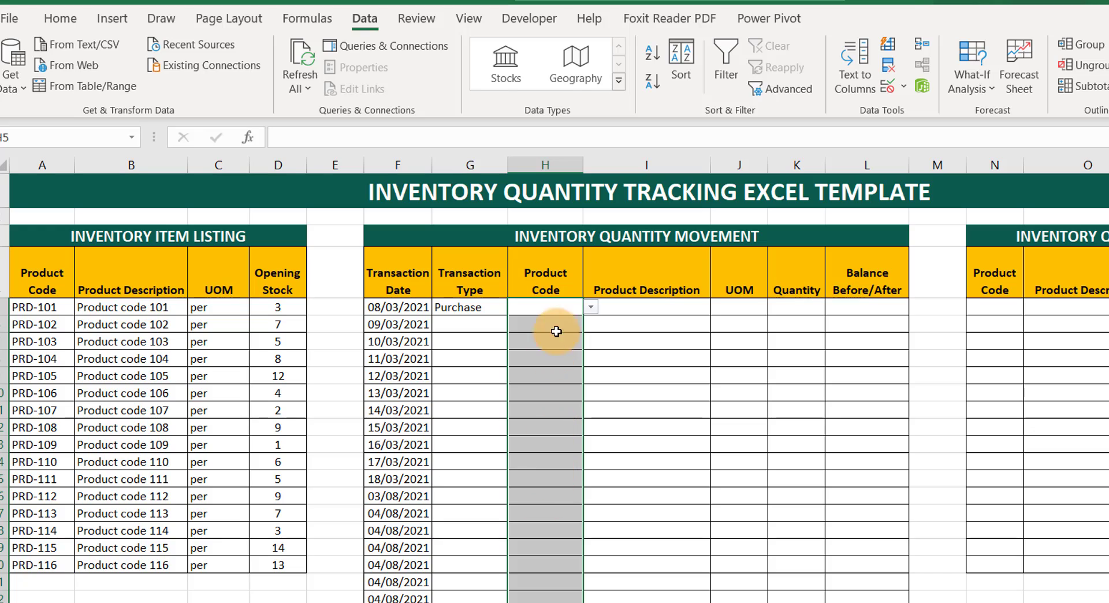
left_click(560, 311)
left_click(557, 341)
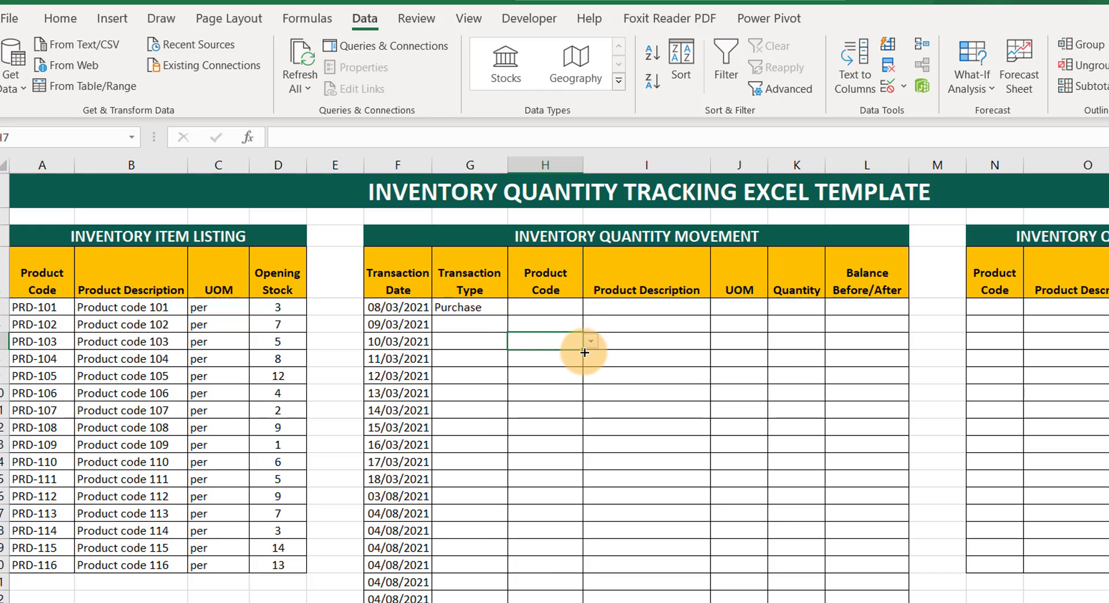
left_click(590, 342)
left_click(524, 538)
left_click(529, 530)
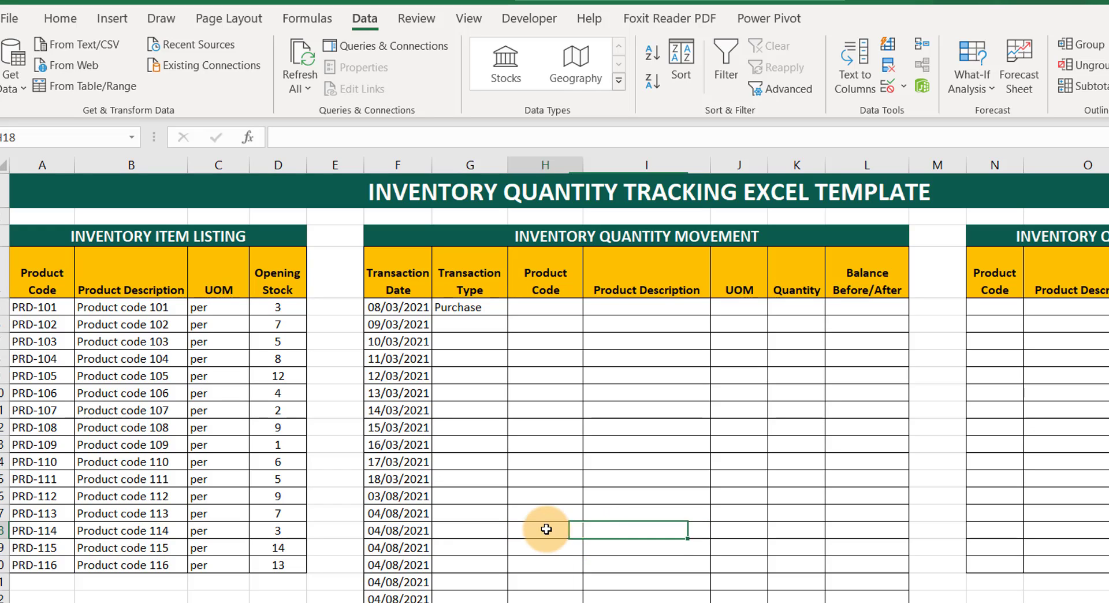
left_click(592, 530)
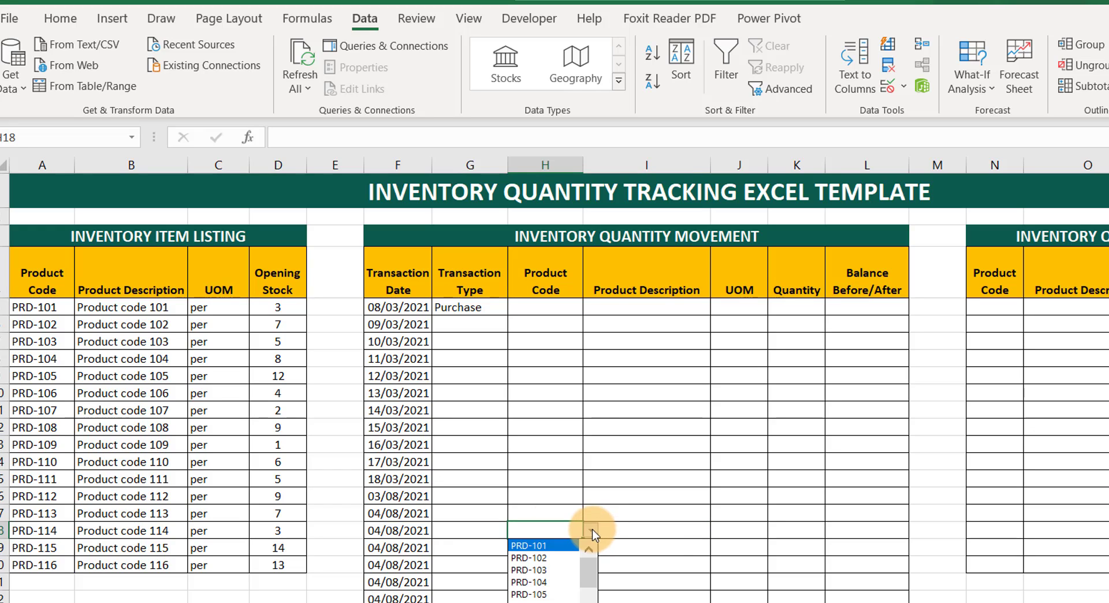
Step: Choose PRD-104 from the dropdown as the product code in H5
left_click(535, 307)
left_click(553, 303)
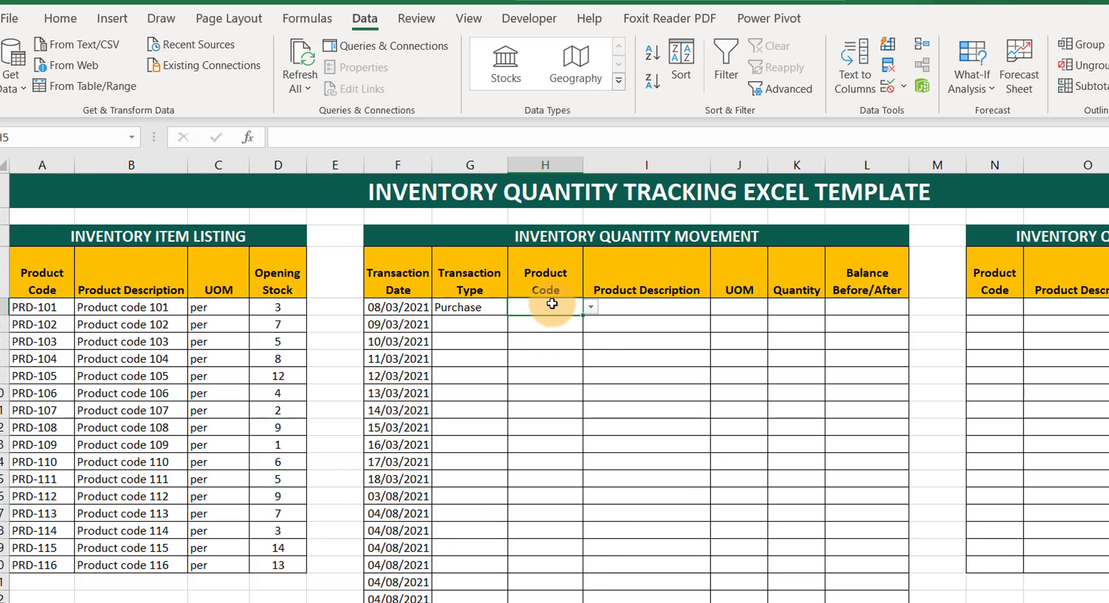
left_click(592, 307)
left_click(529, 359)
Step: Enter =VLOOKUP(H5,Inv_Details,2,0) in I5 to look up the product description, using the named range as the table
left_click(619, 306)
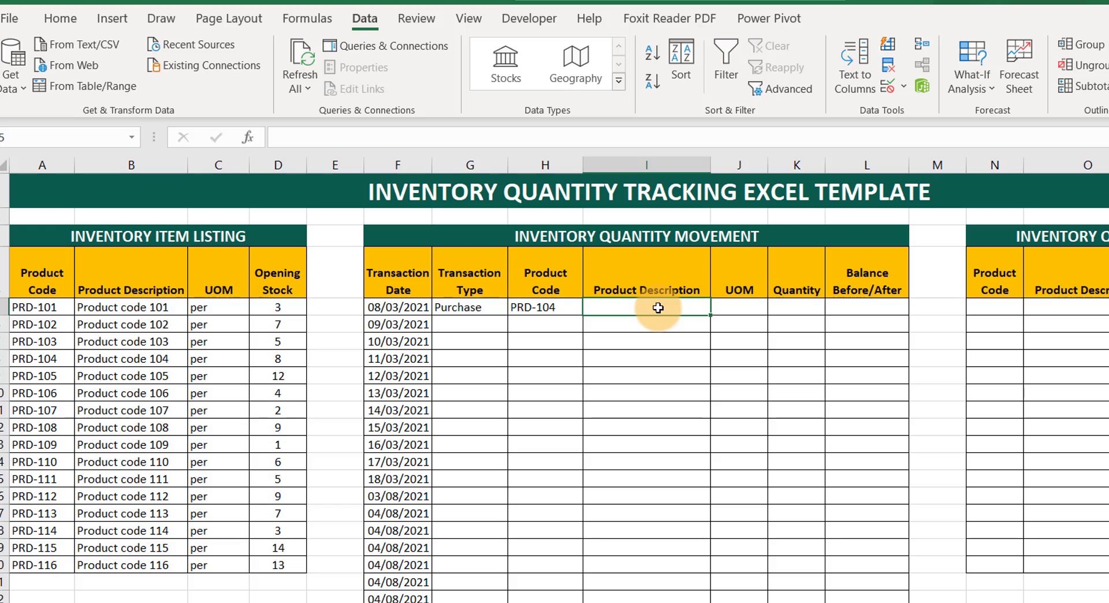
type("=vl")
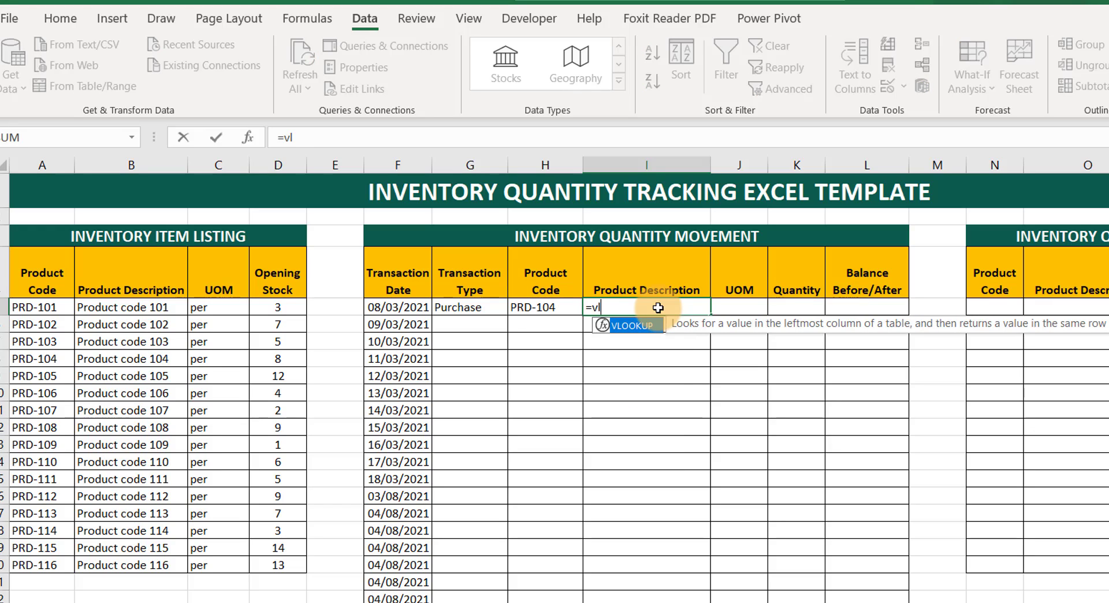
type("oo")
key("Tab")
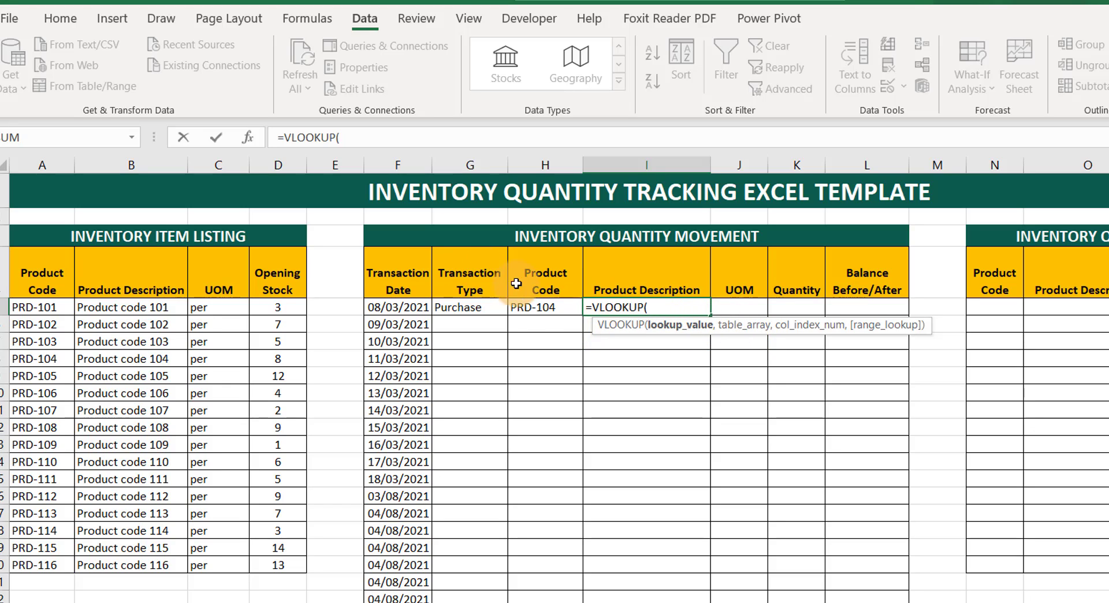
left_click(534, 307)
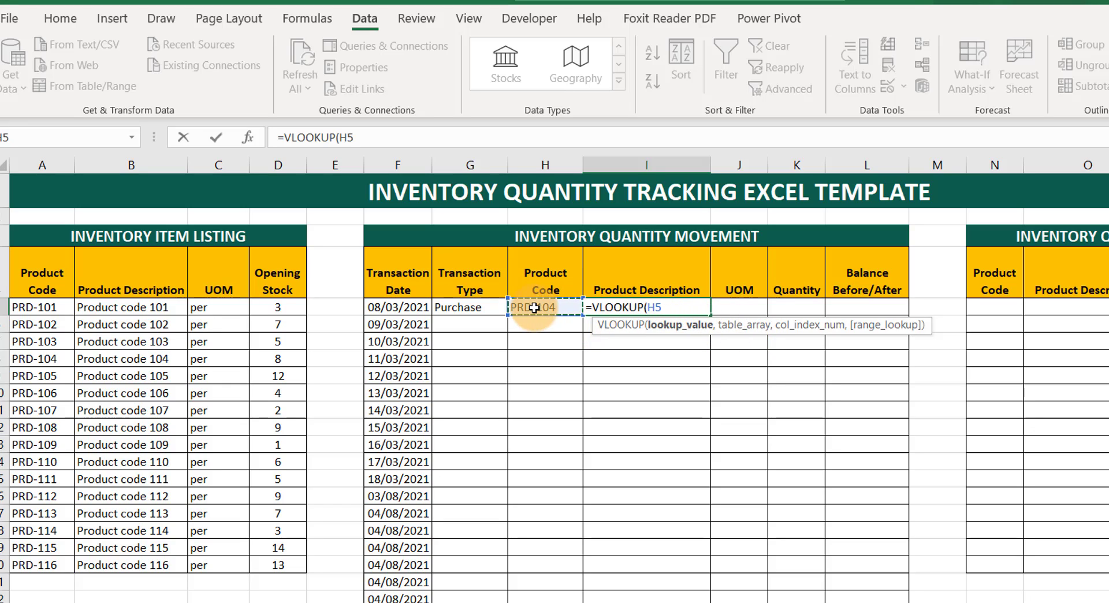
type(",")
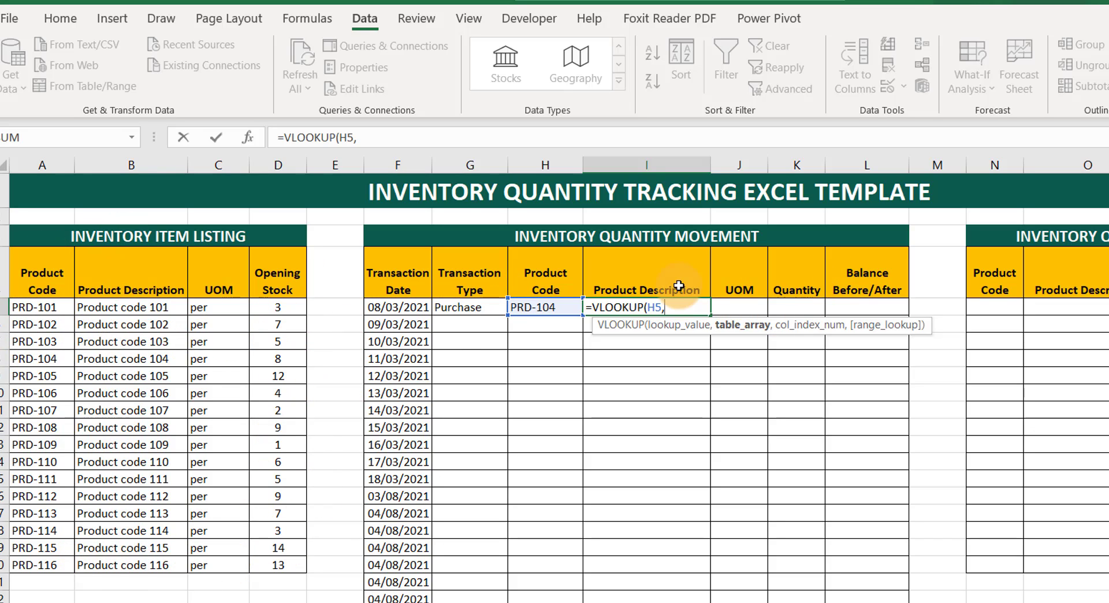
key("F3")
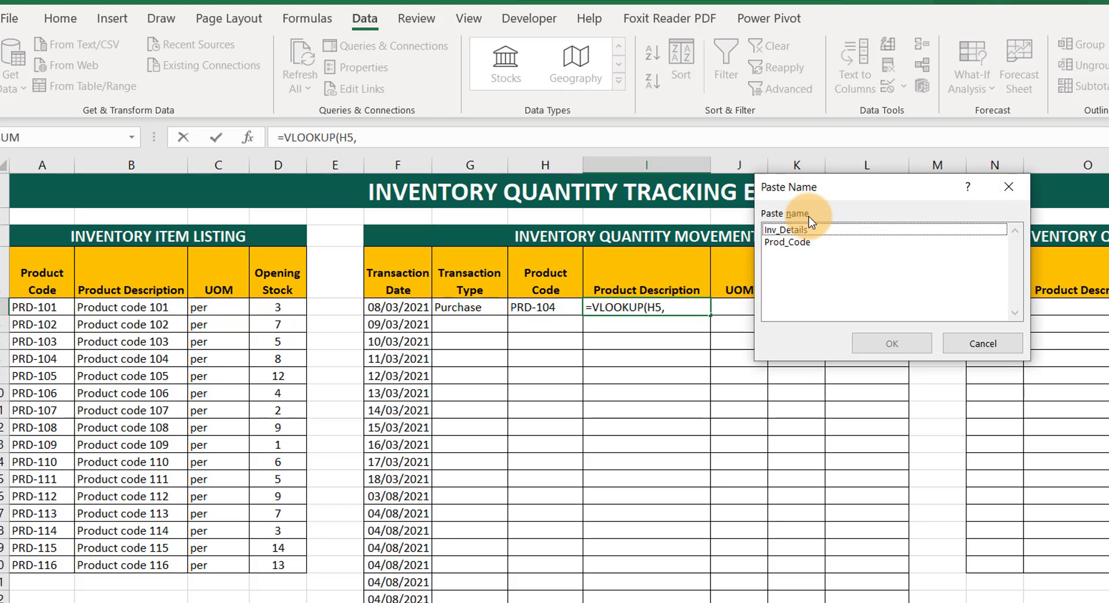
left_click(792, 230)
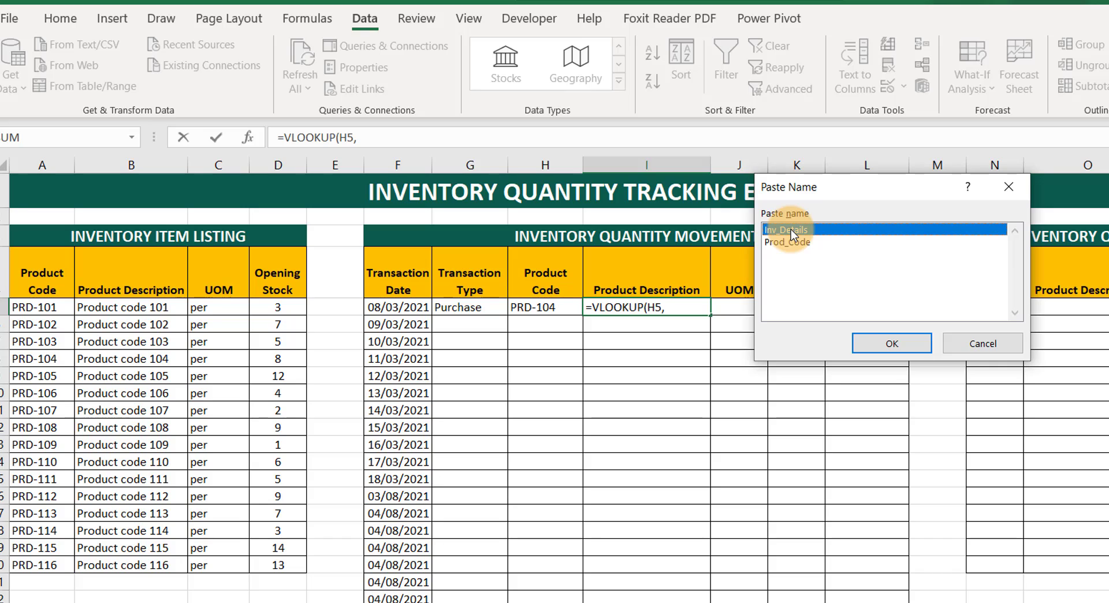
left_click(904, 347)
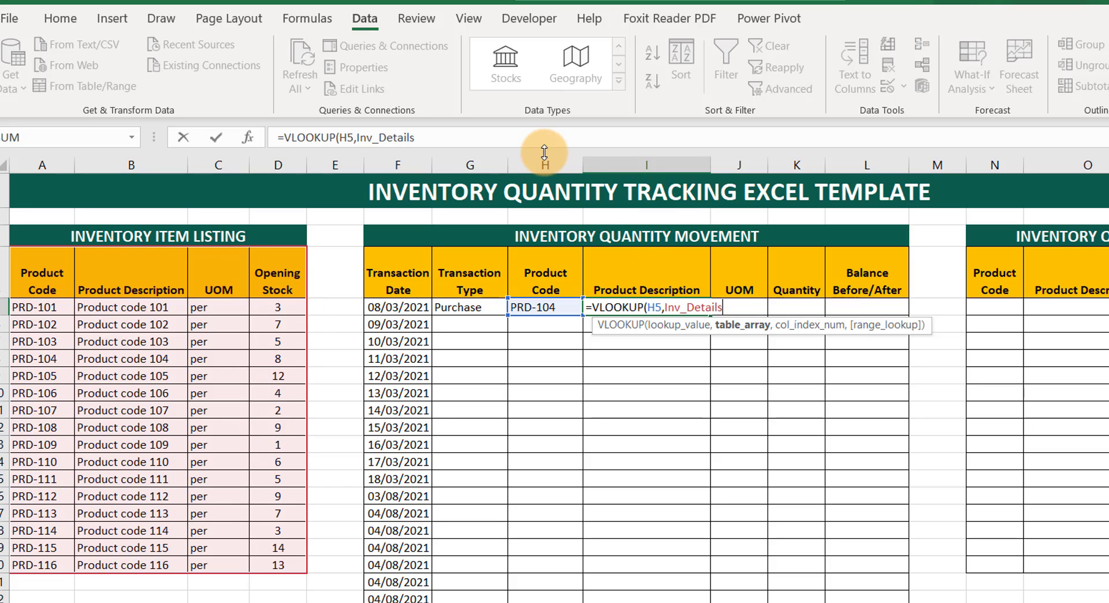
type(",2")
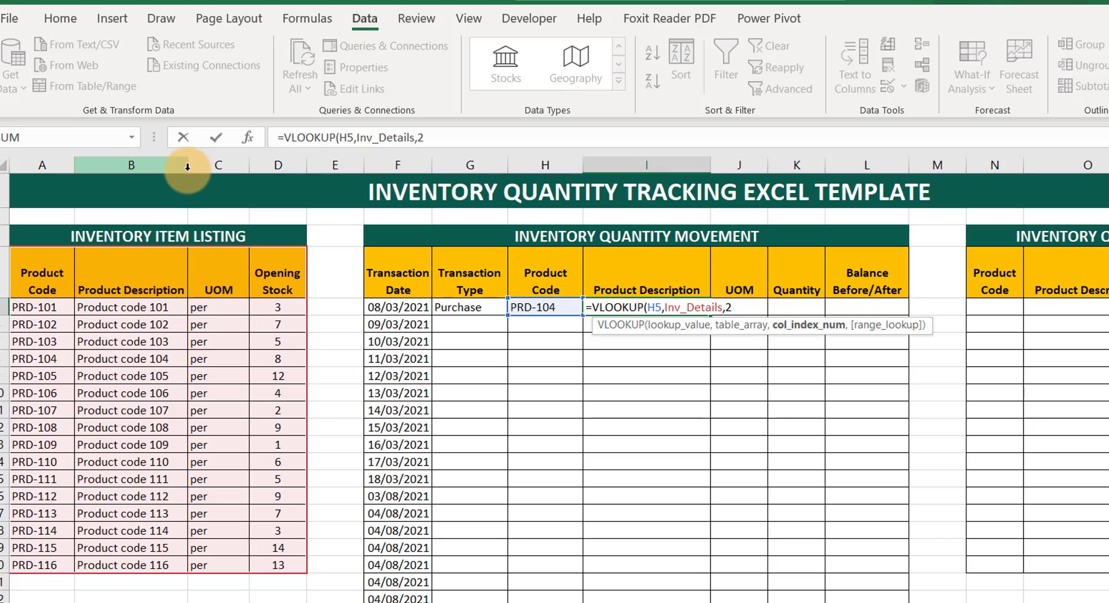
type(",0")
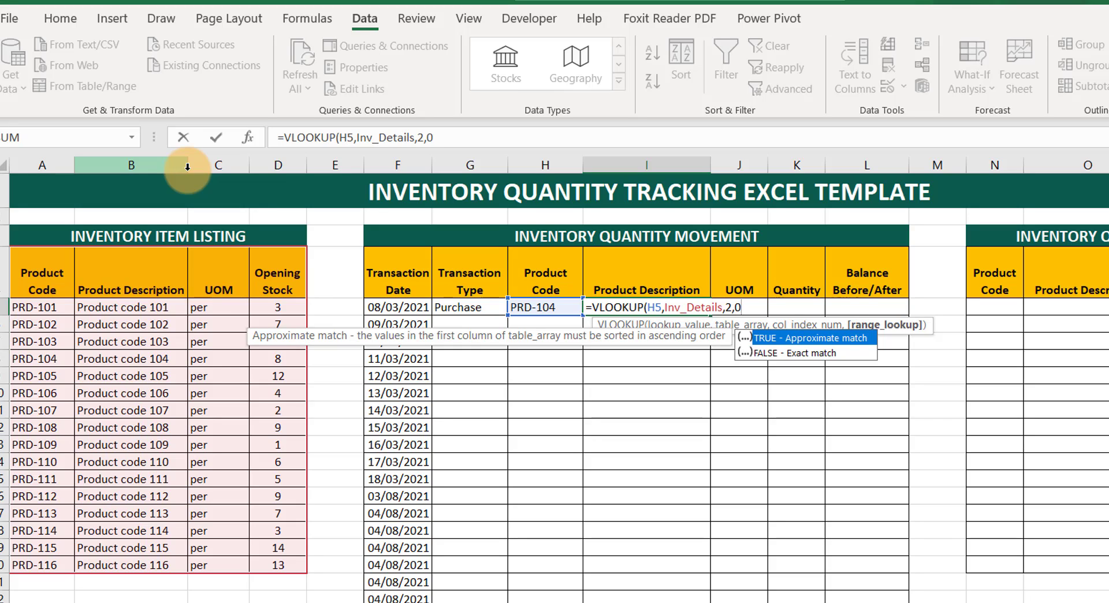
type(")")
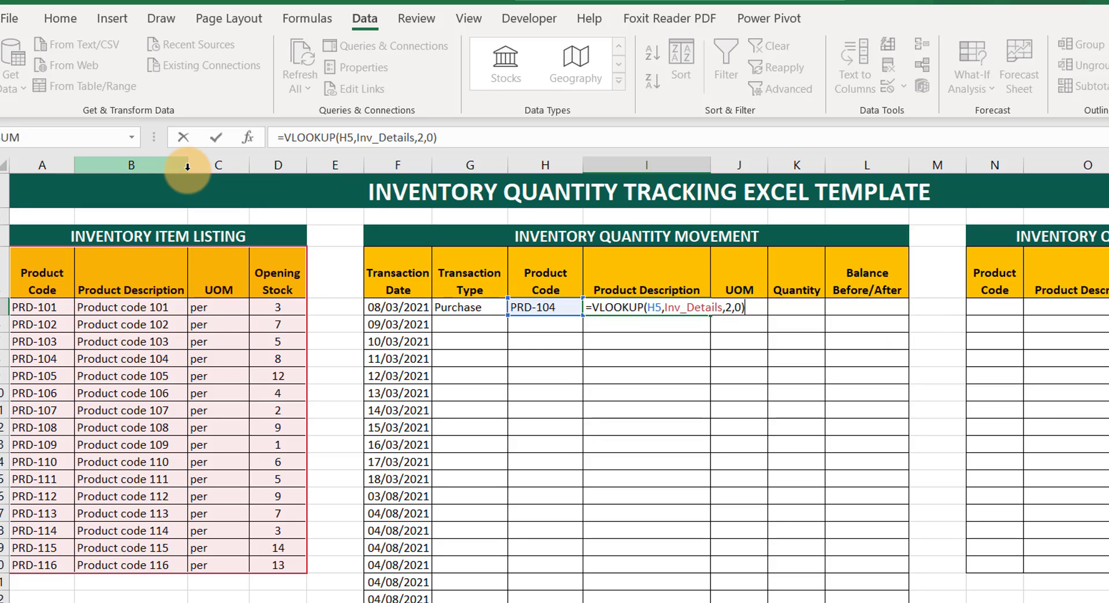
key("Return")
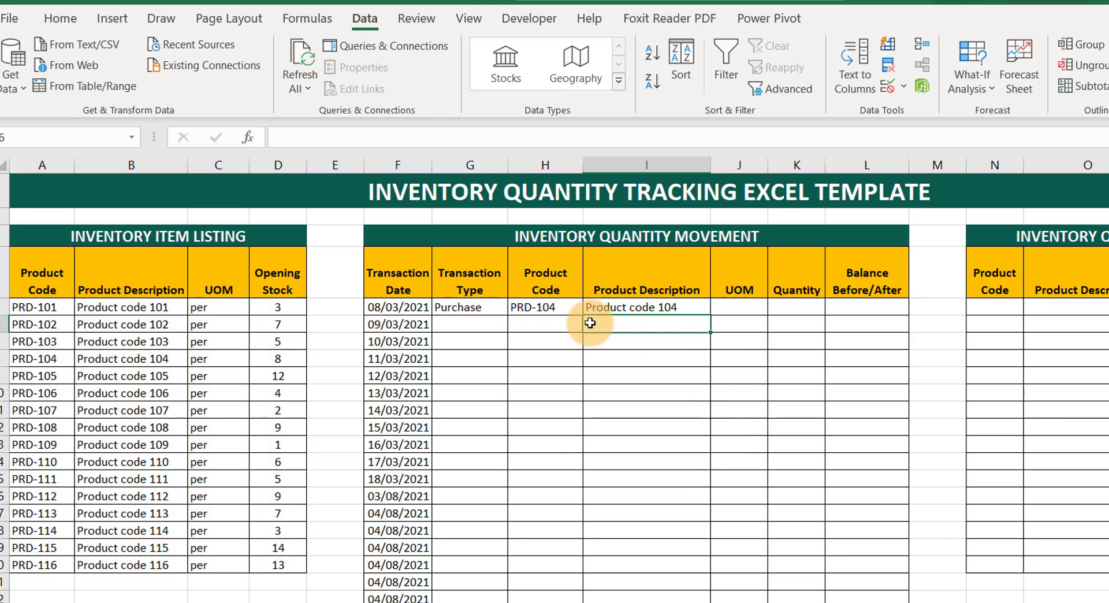
Step: Test the description lookup by choosing PRD-108 as the product code in H5, and clear H5 again
left_click(552, 306)
left_click(591, 308)
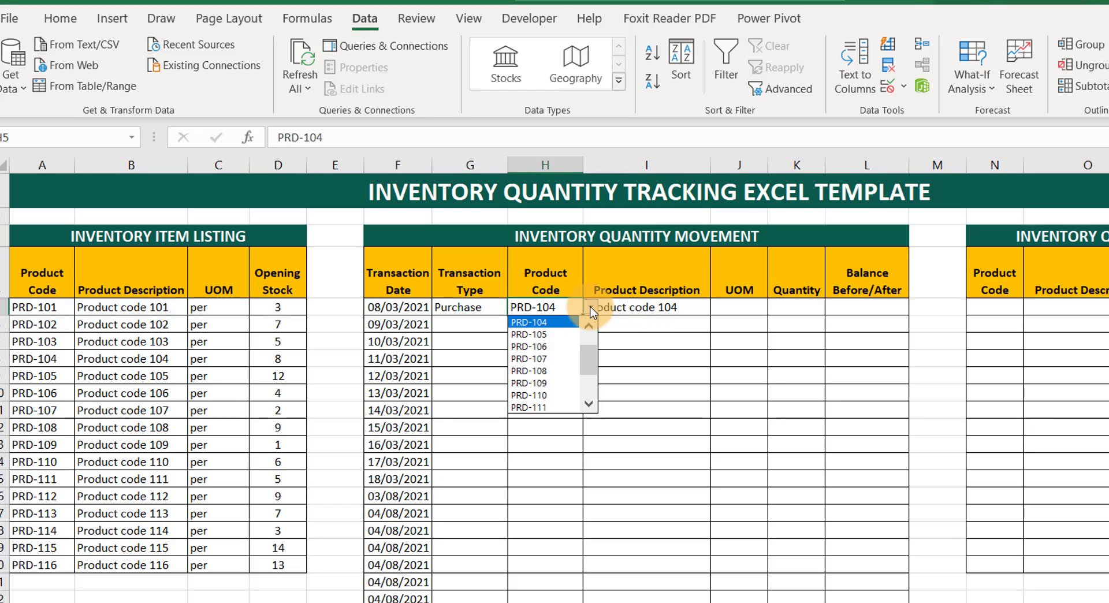
left_click(538, 370)
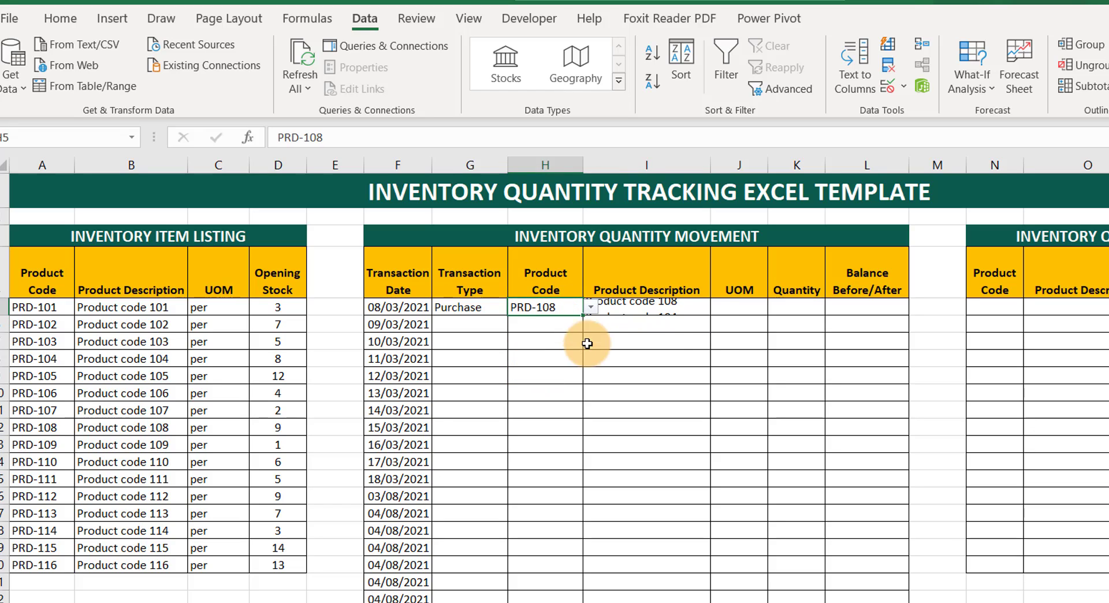
left_click(687, 311)
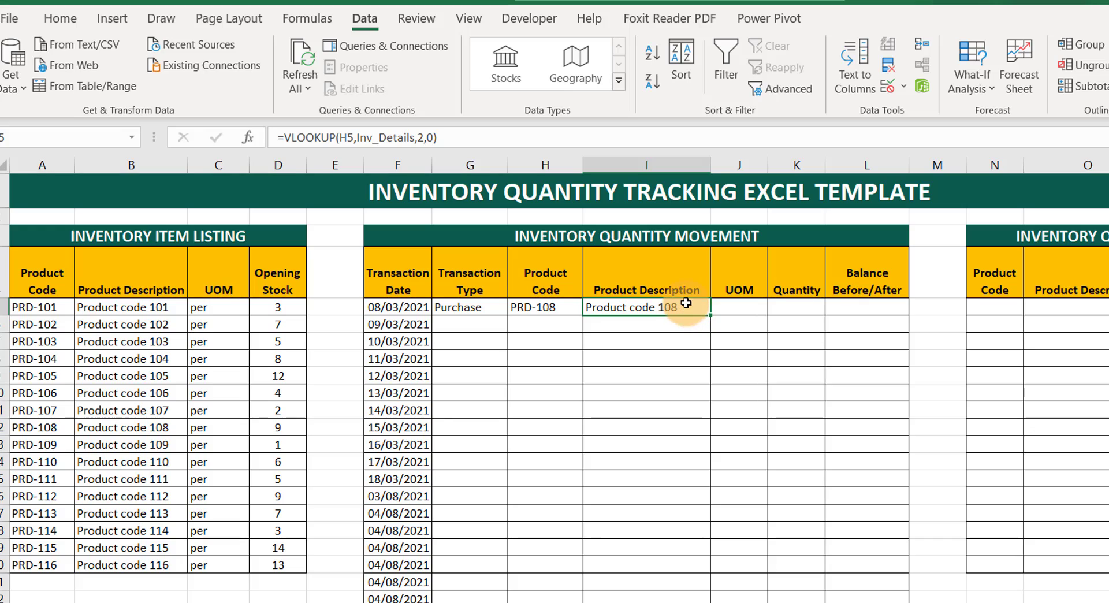
left_click(533, 308)
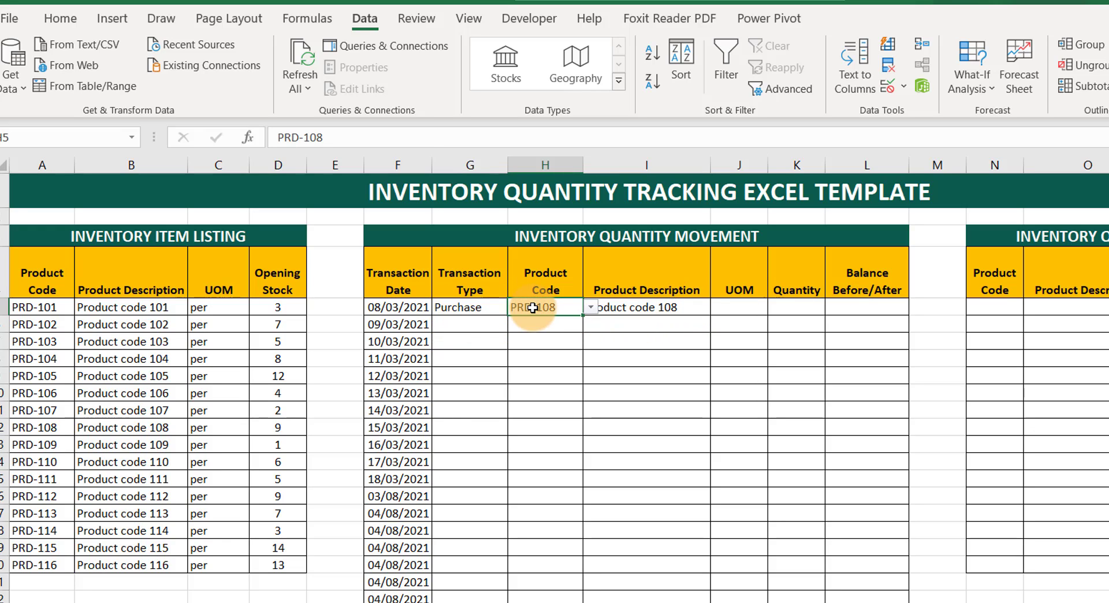
key("Delete")
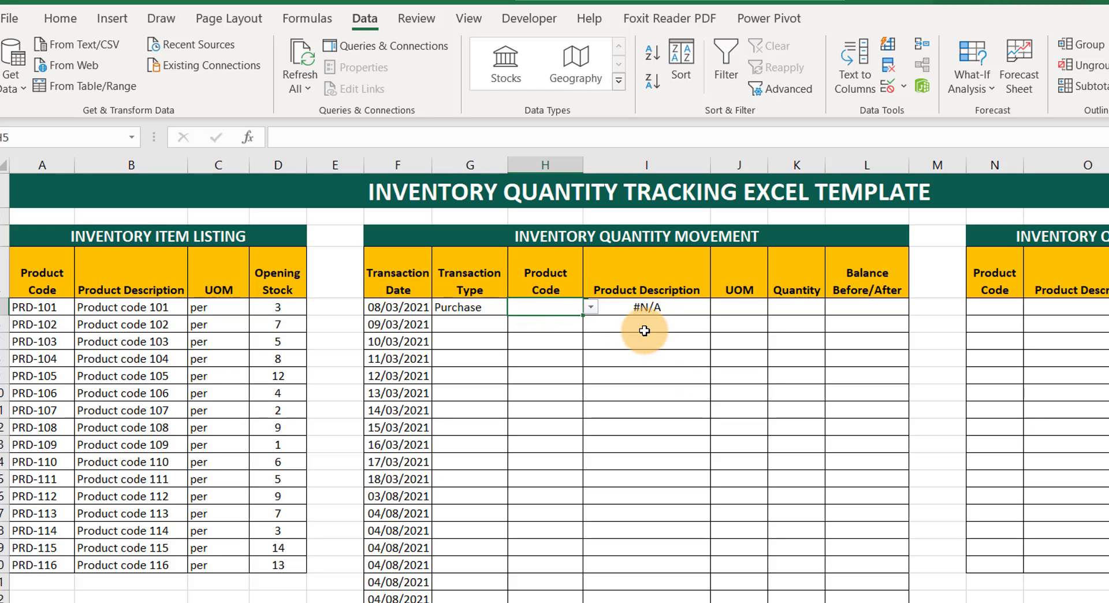
Step: Wrap the lookup in I5 in IFNA so it returns an empty string: =IFNA(VLOOKUP(H5,Inv_Details,2,0),"")
left_click(652, 307)
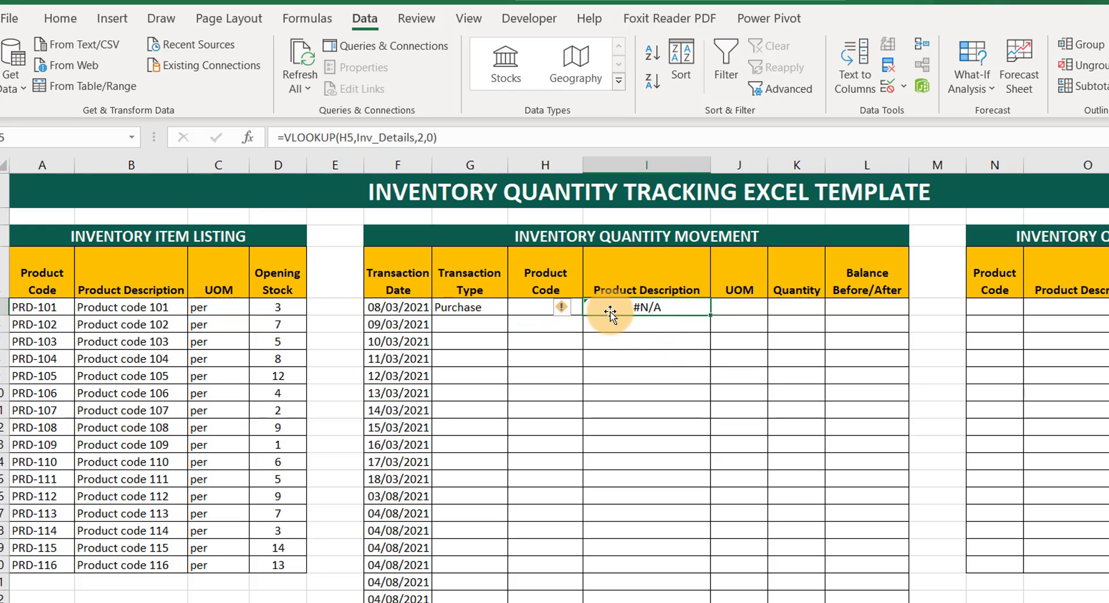
left_click(287, 138)
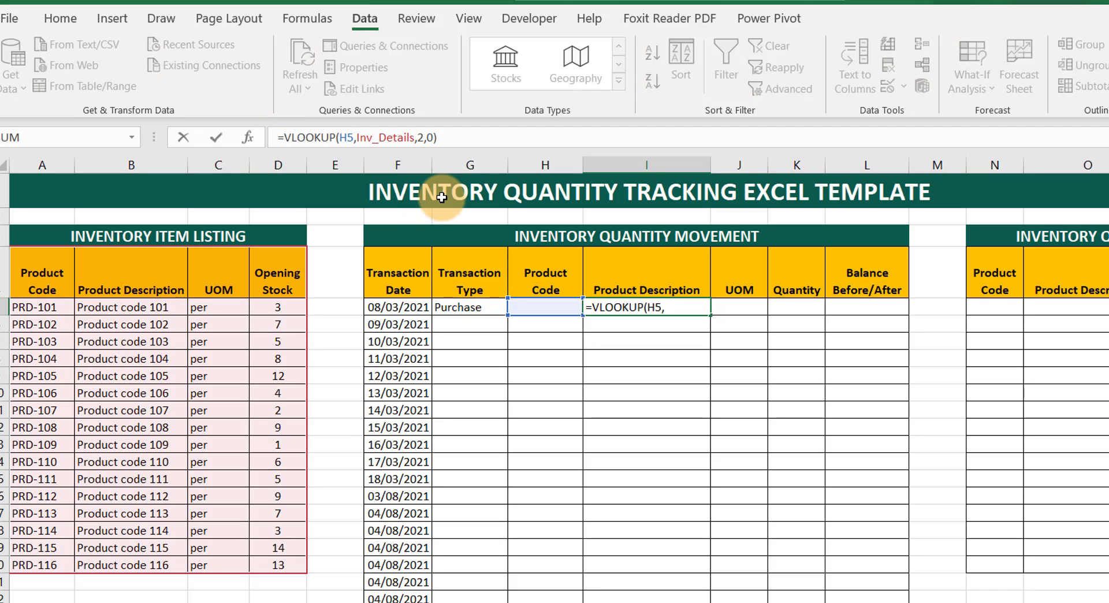
type("ifna")
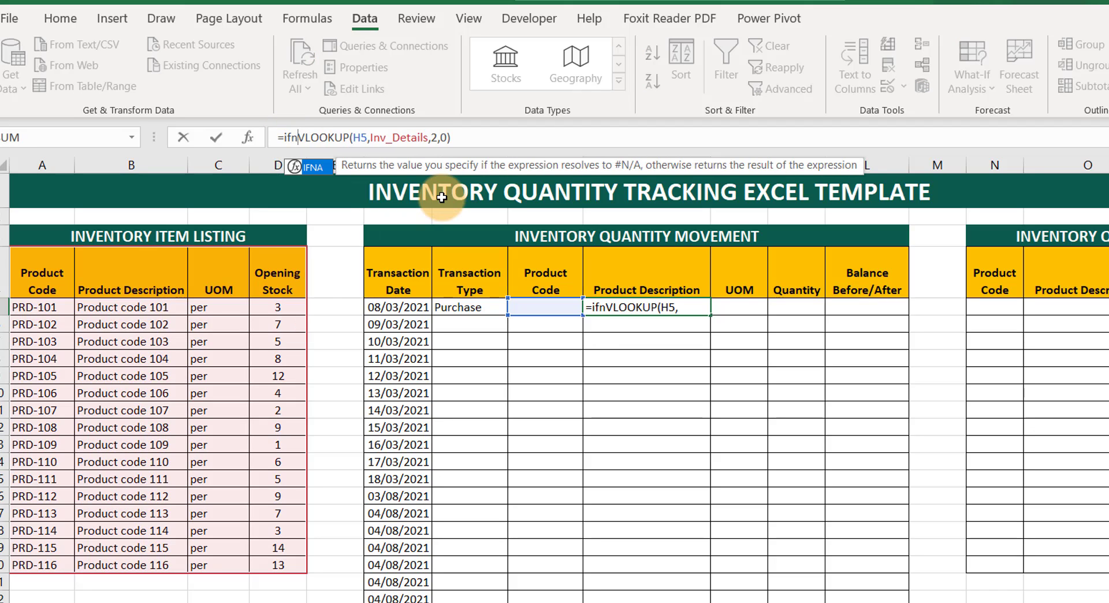
key("Tab")
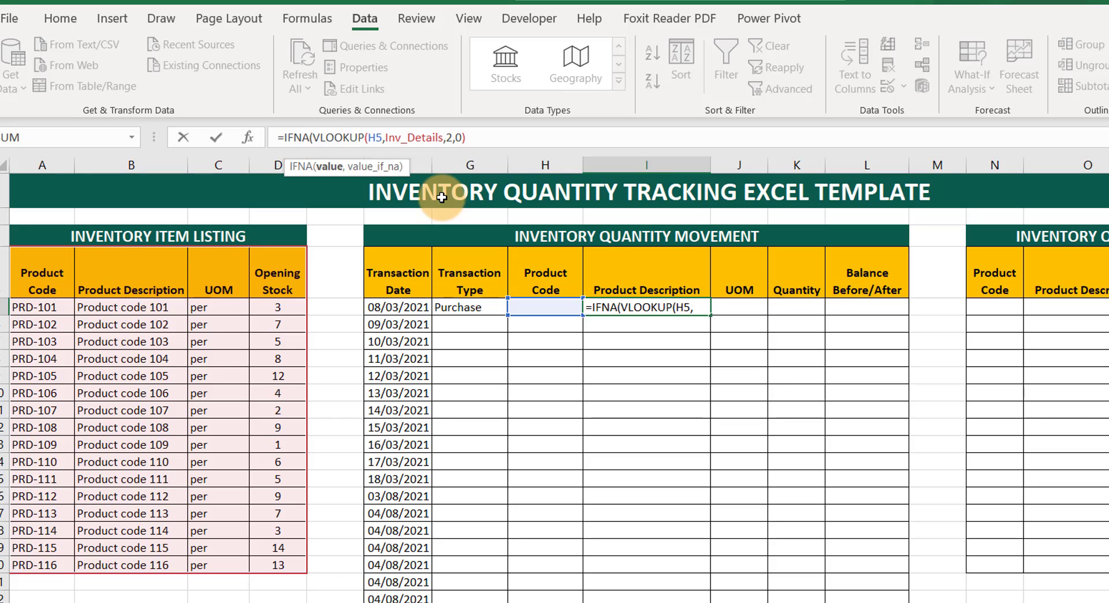
left_click(490, 138)
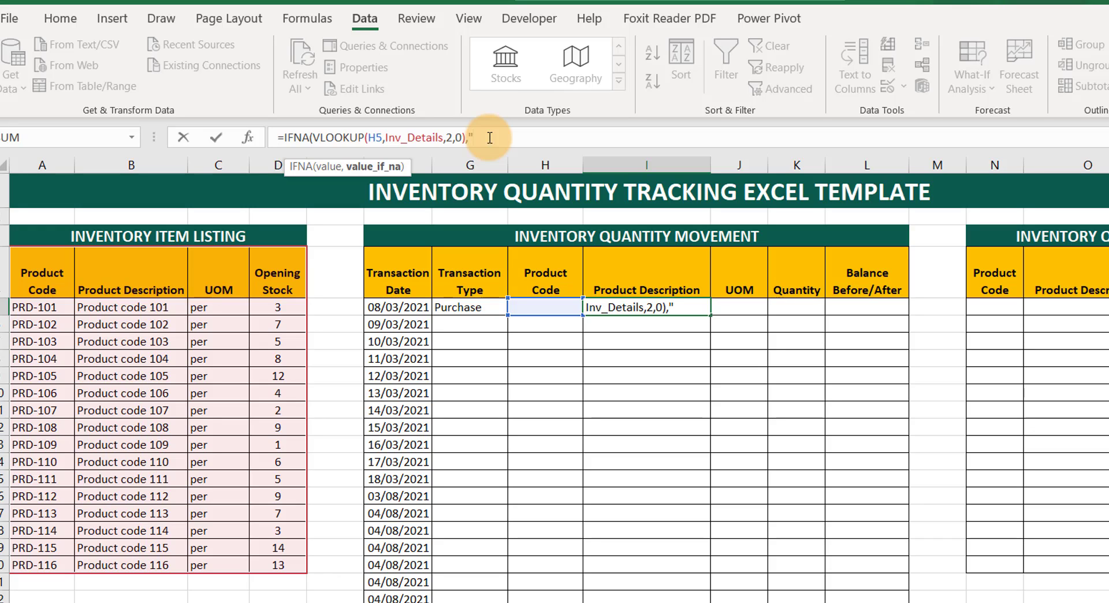
type(",\"\")")
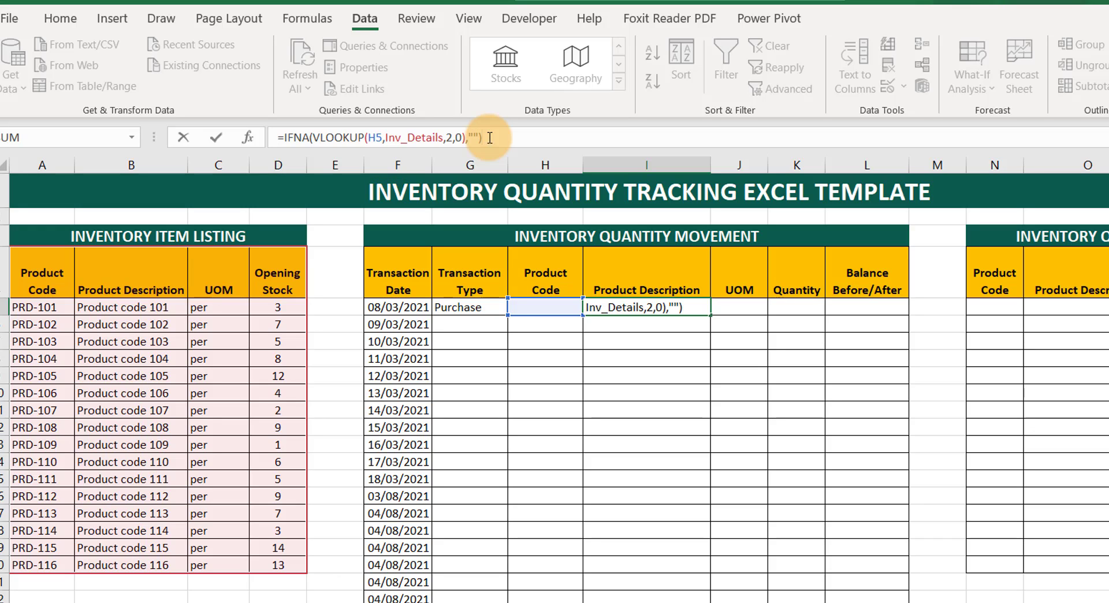
key("Return")
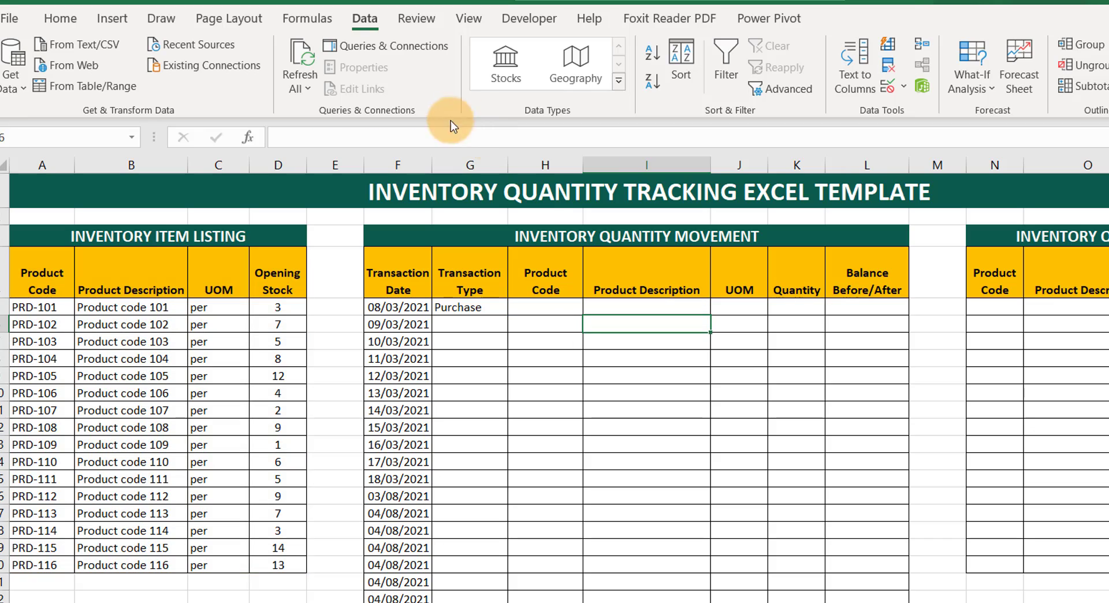
Step: Copy the Product Description formula from I5 down to the last row of the movement table
left_click(543, 304)
left_click(667, 304)
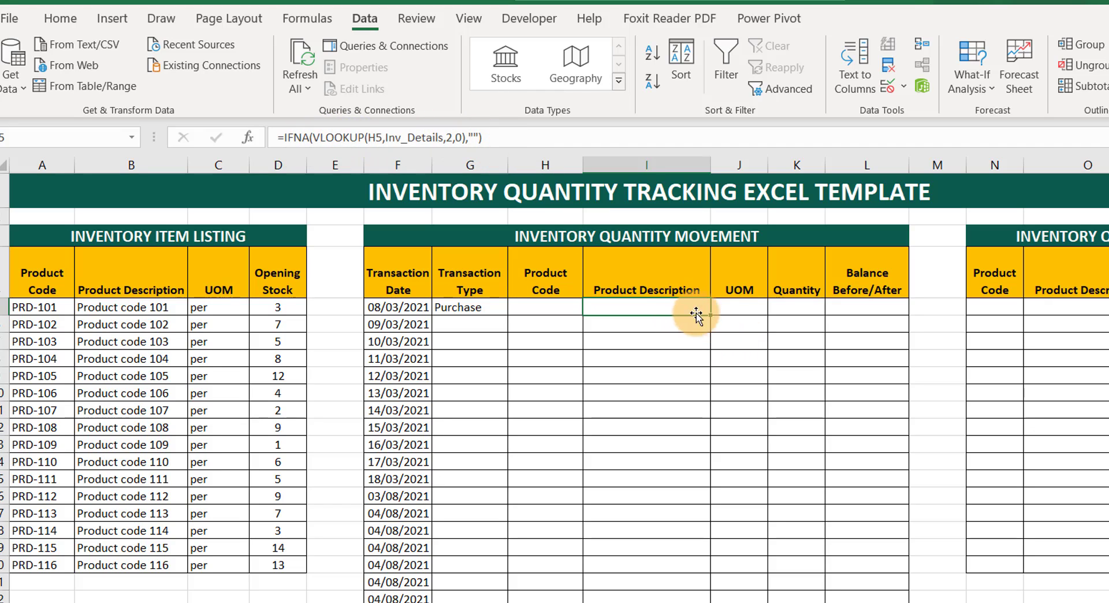
left_click_drag(709, 316, 623, 581)
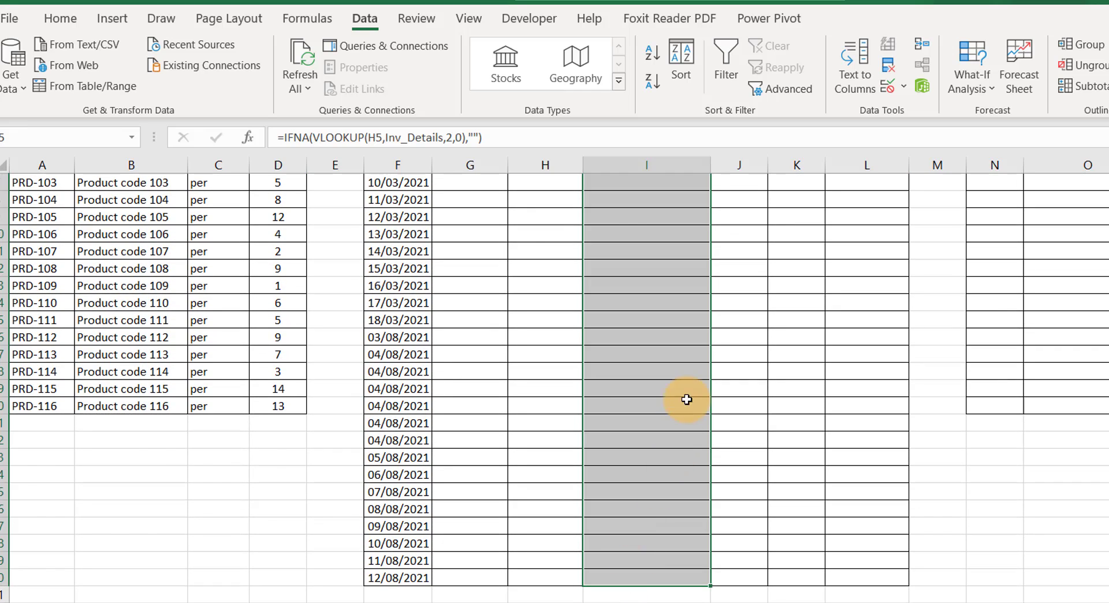
scroll(686, 398, "up", 3)
Step: Choose PRD-102 from the dropdown as the product code in H5
left_click(529, 309)
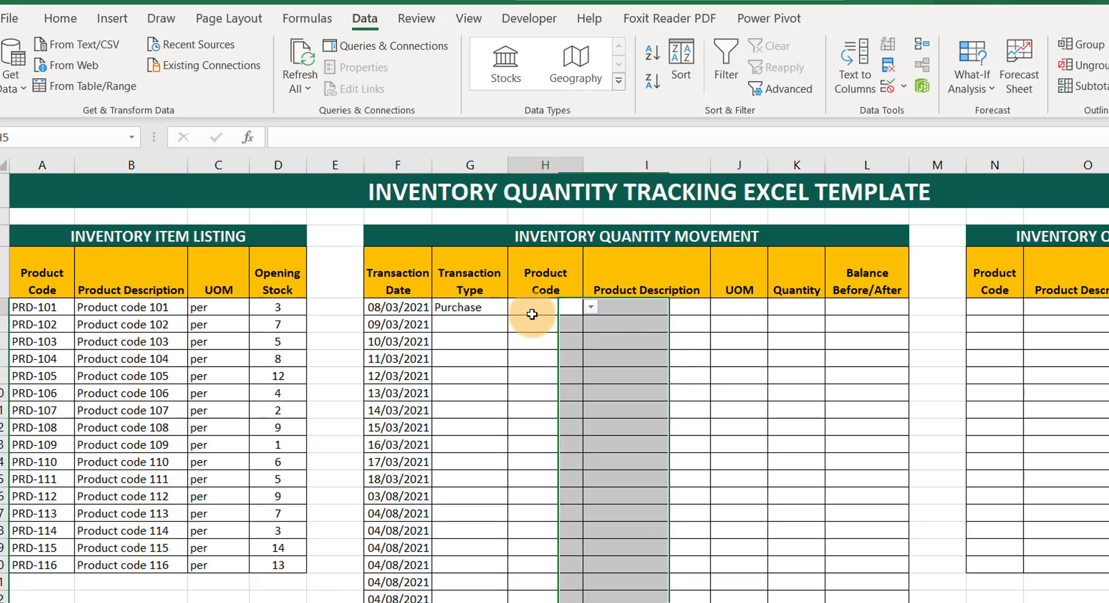
left_click(590, 307)
left_click(553, 336)
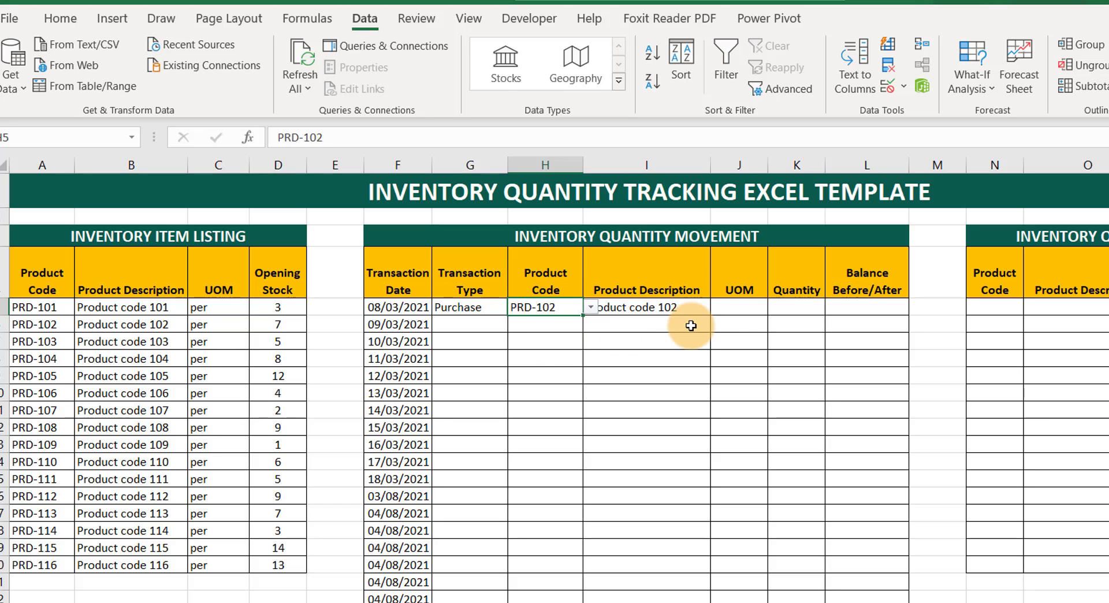
Step: Look up the UOM in J5 with the formula =VLOOKUP(H5,Inv_Details,3,0)
left_click(738, 307)
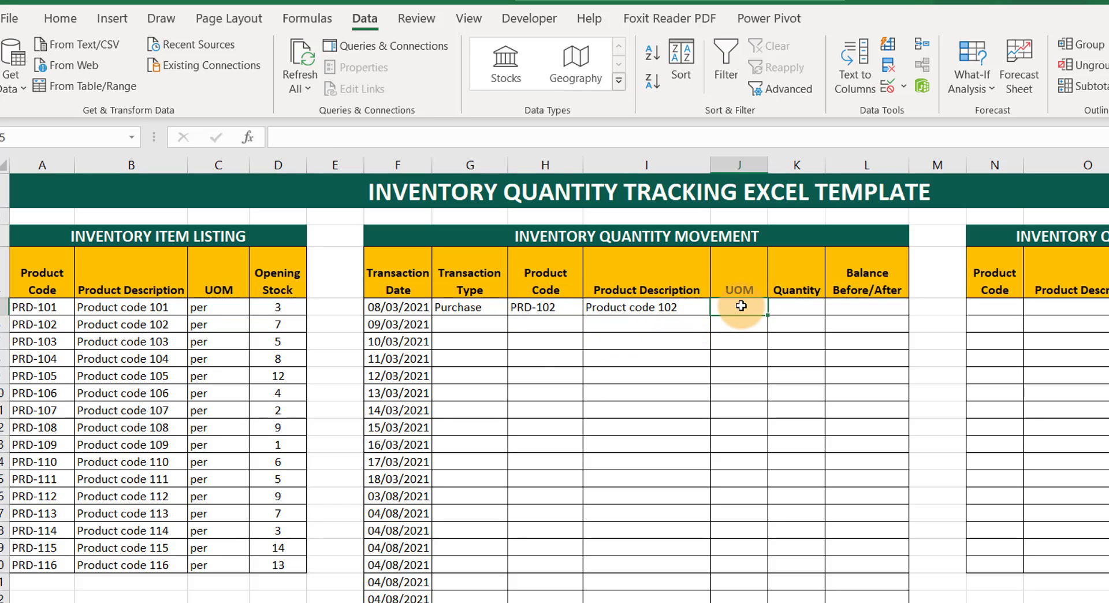
type("=vlo")
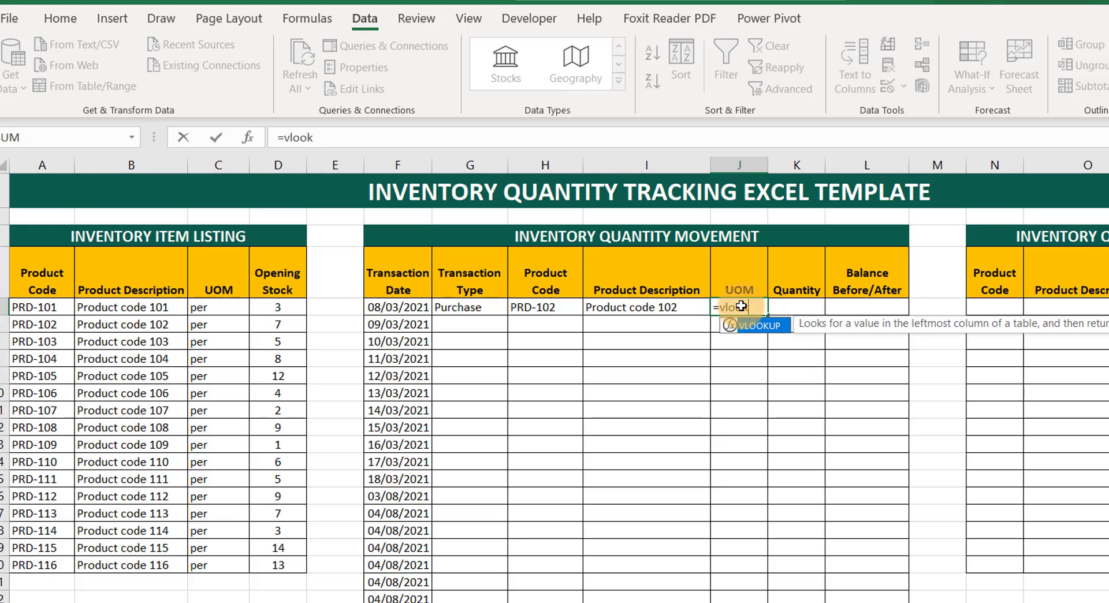
type("ok")
key("Tab")
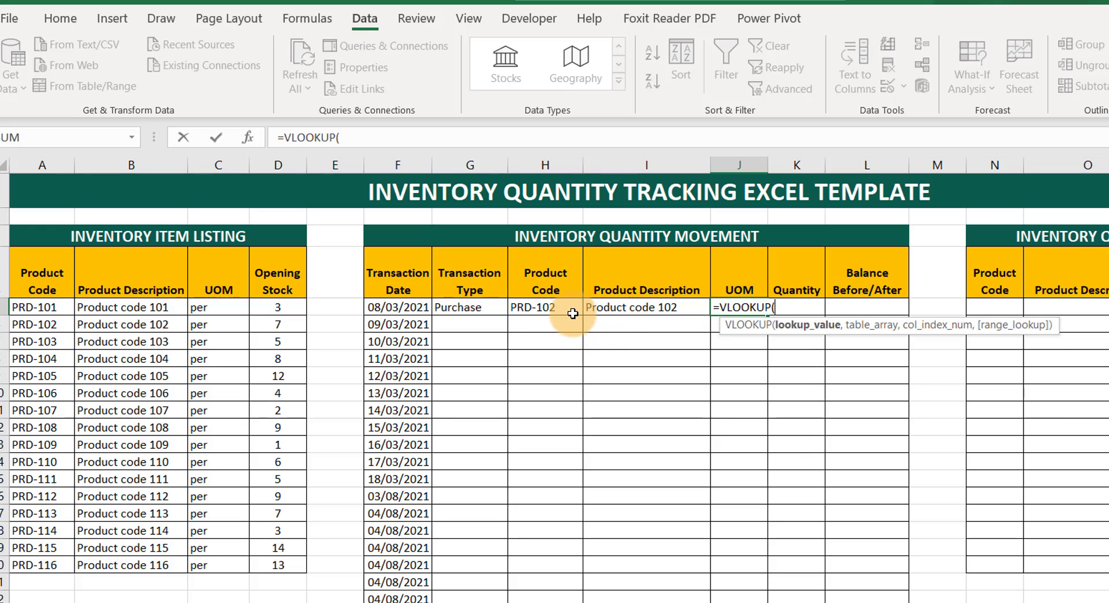
left_click(548, 308)
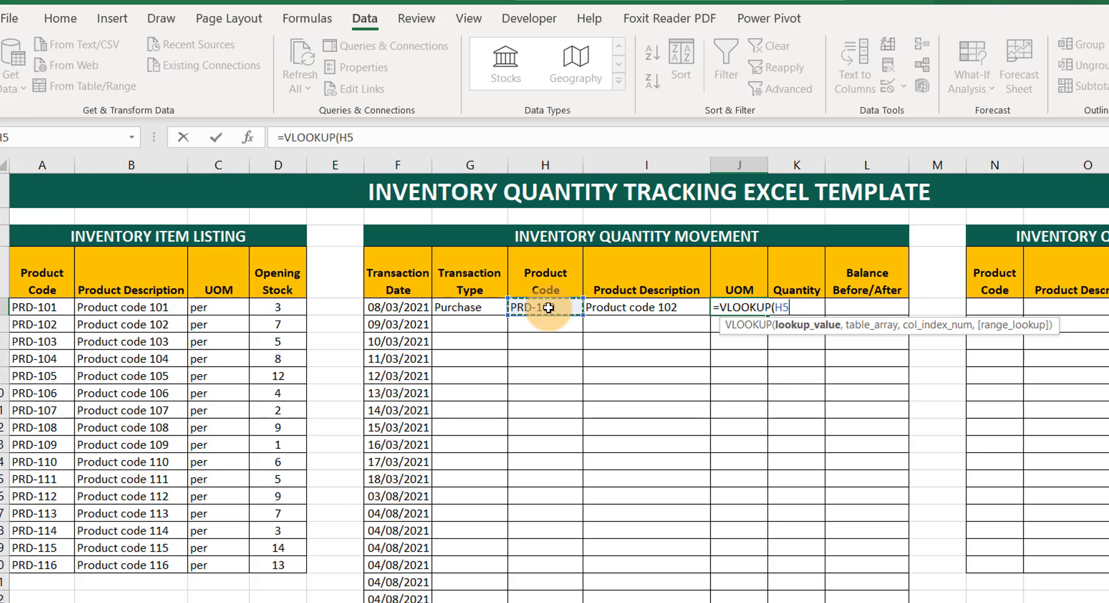
type(",")
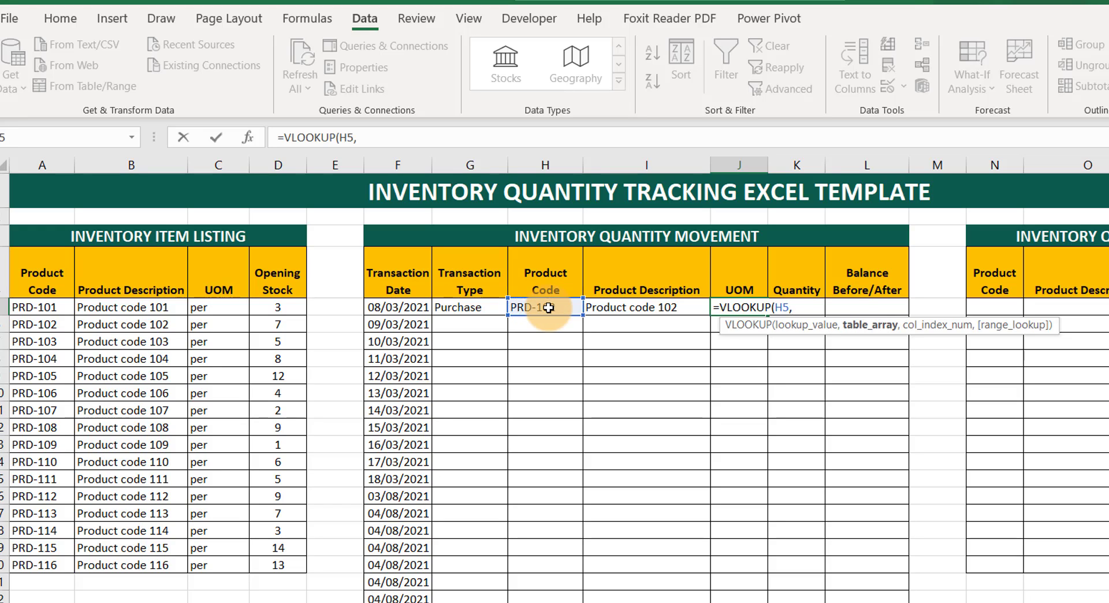
type("in")
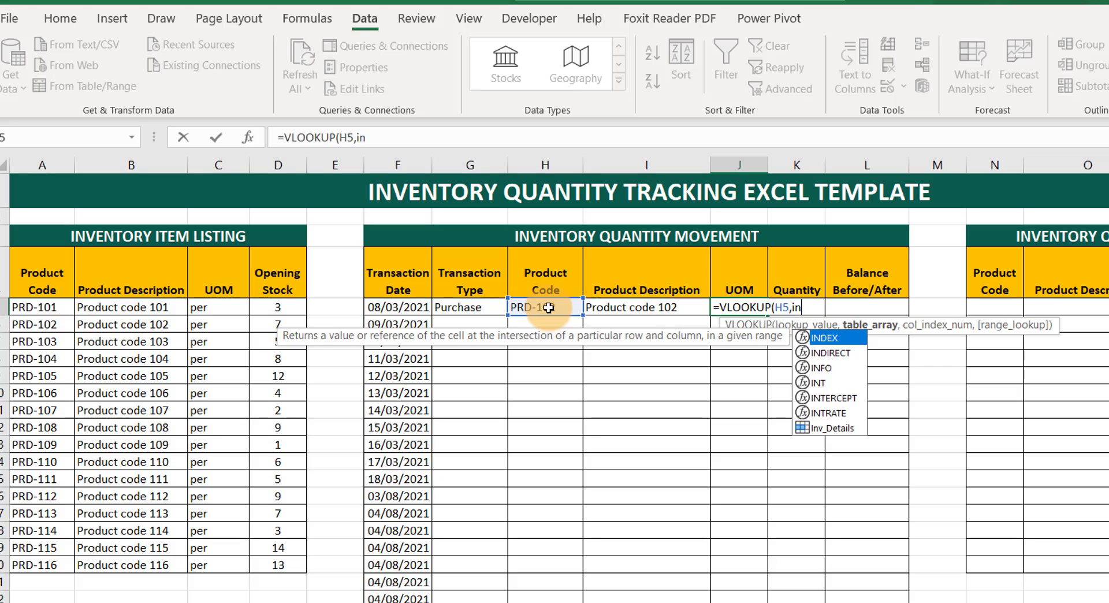
key("Down")
key("Down")
key("Down")
key("Down")
key("Down")
key("Down")
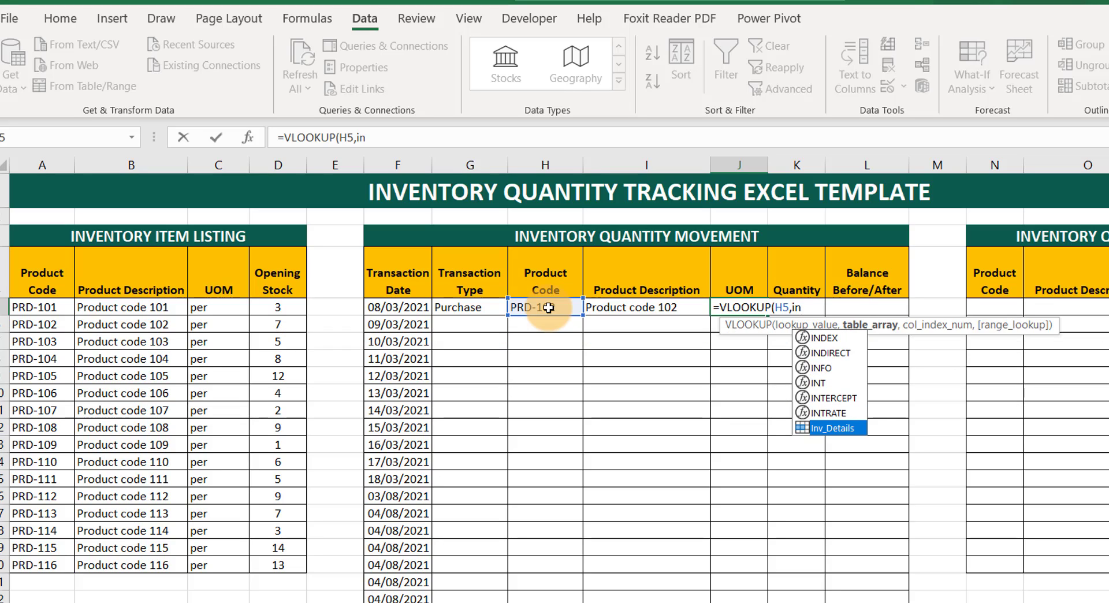
key("Tab")
type(",")
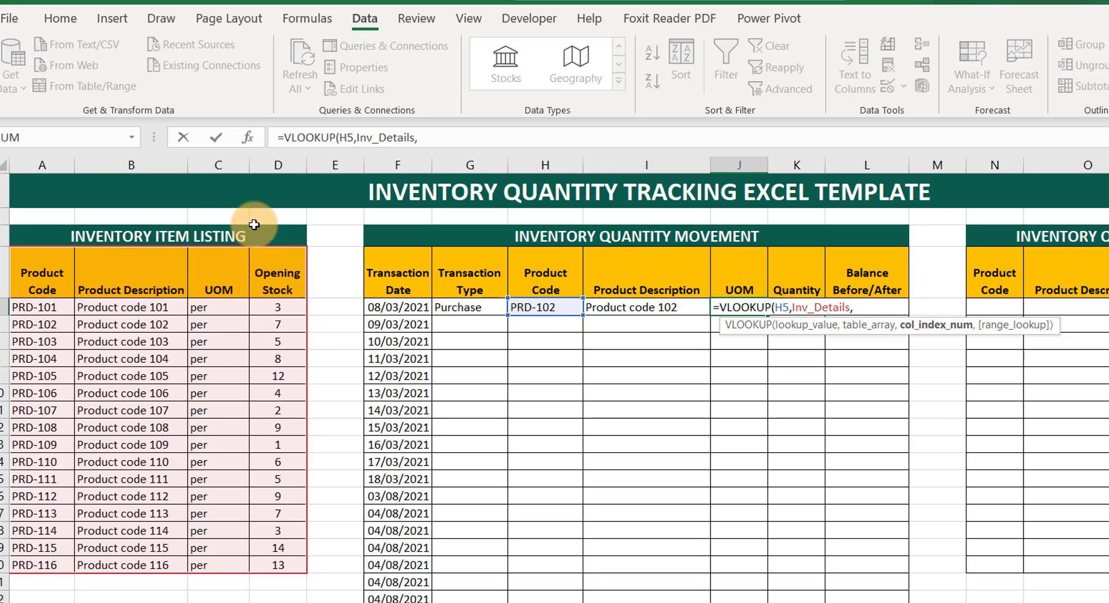
type("3,")
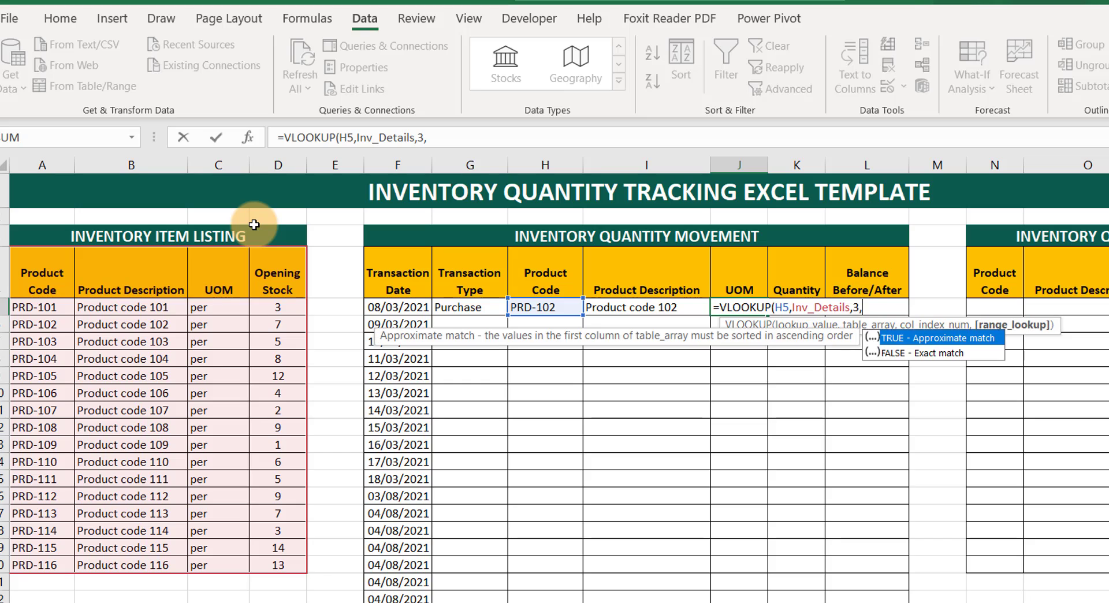
type("0)")
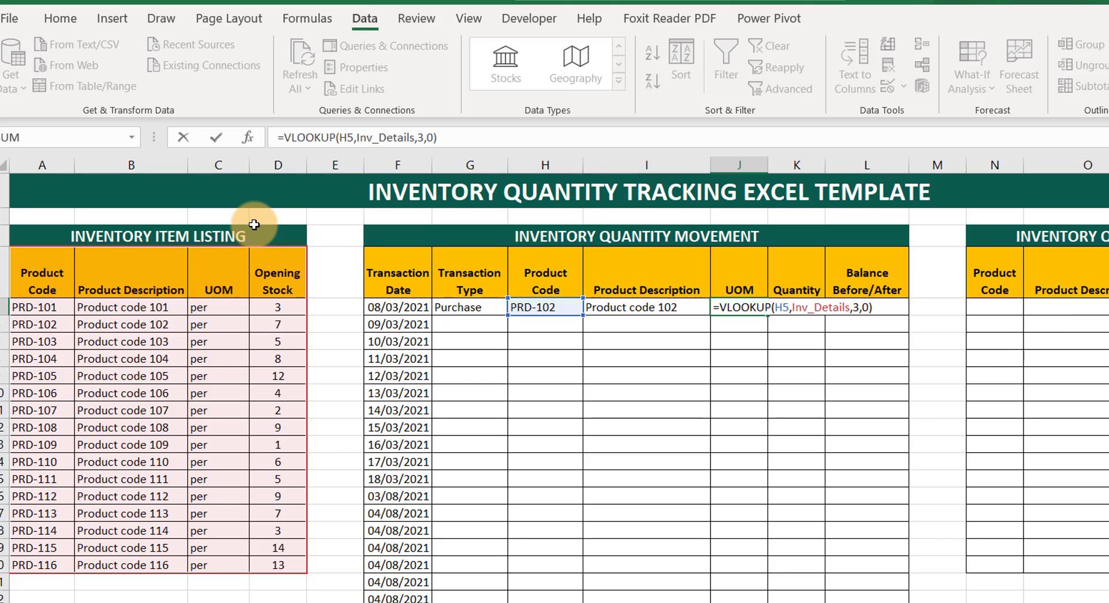
key("Return")
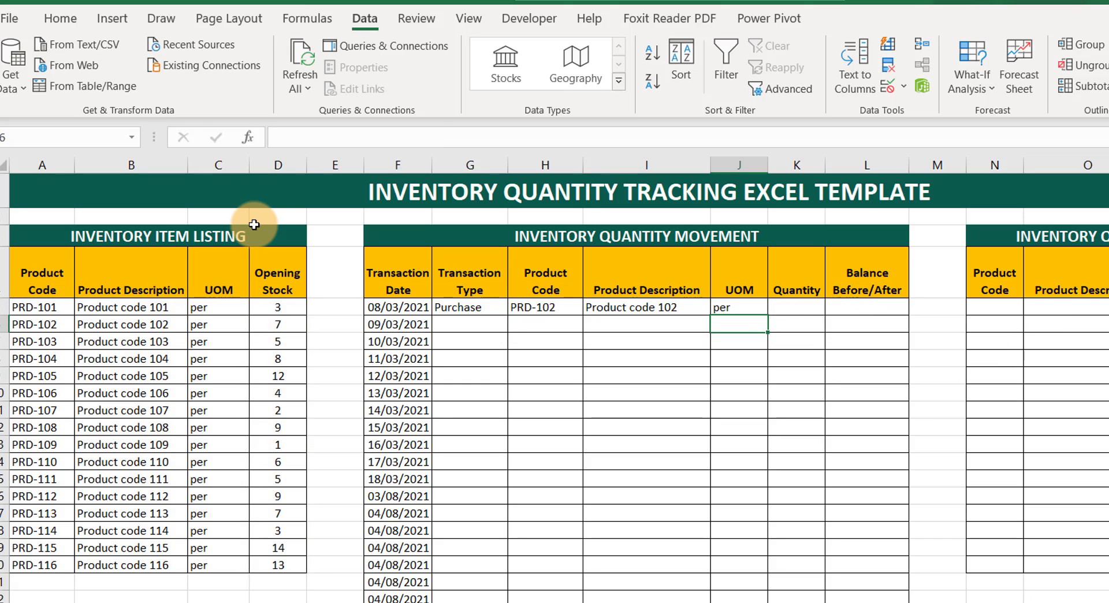
Step: Wrap the UOM lookup in J5 in IFNA so it returns an empty string: =IFNA(VLOOKUP(H5,Inv_Details,3,0),"")
left_click(737, 307)
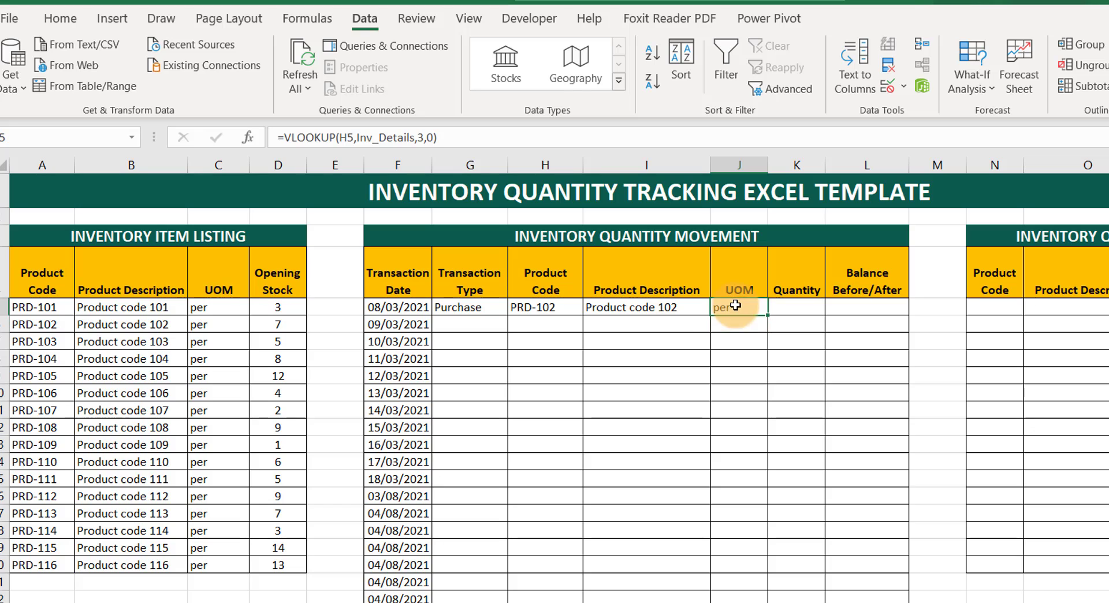
left_click(286, 137)
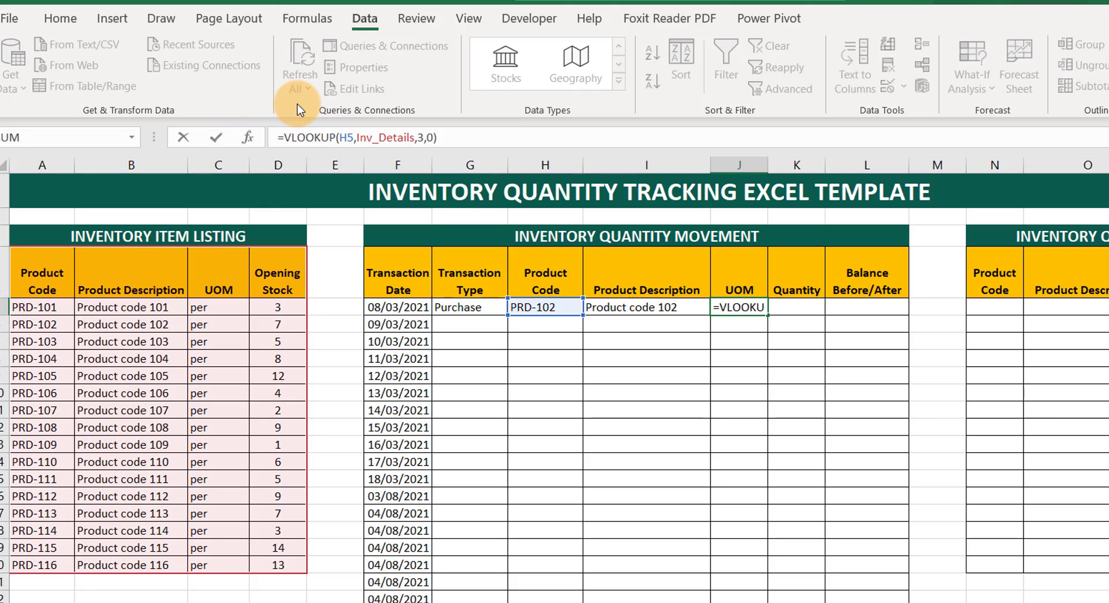
type("ifna")
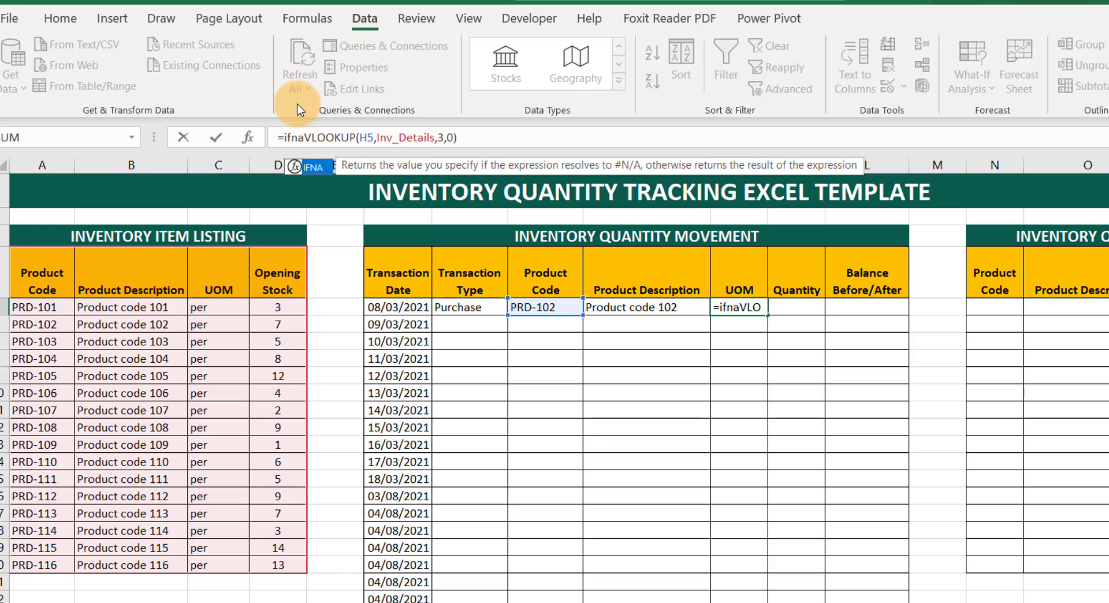
key("Tab")
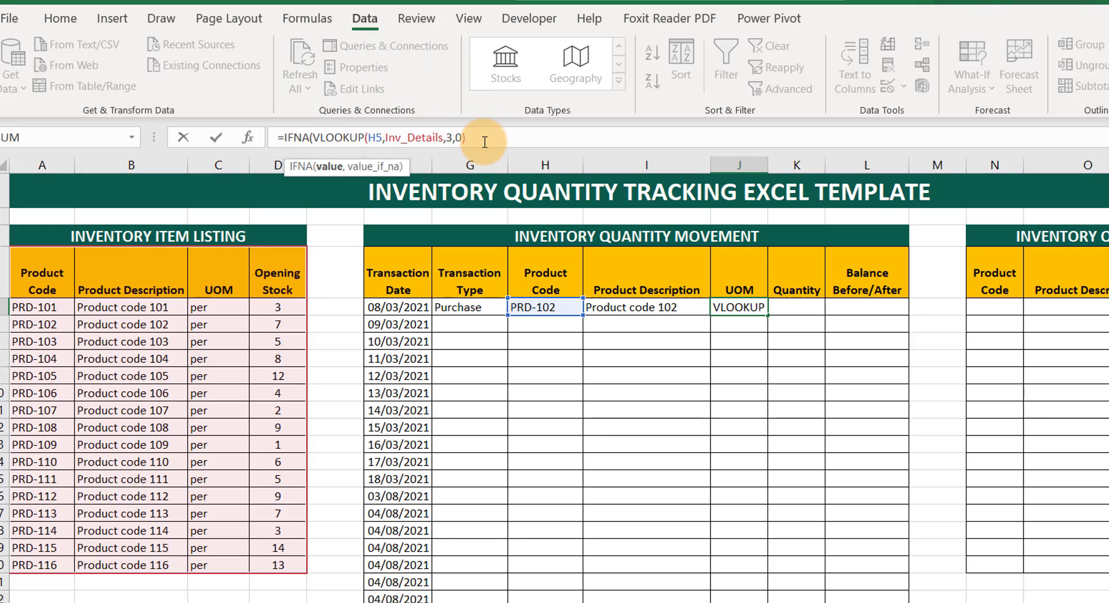
type(",")
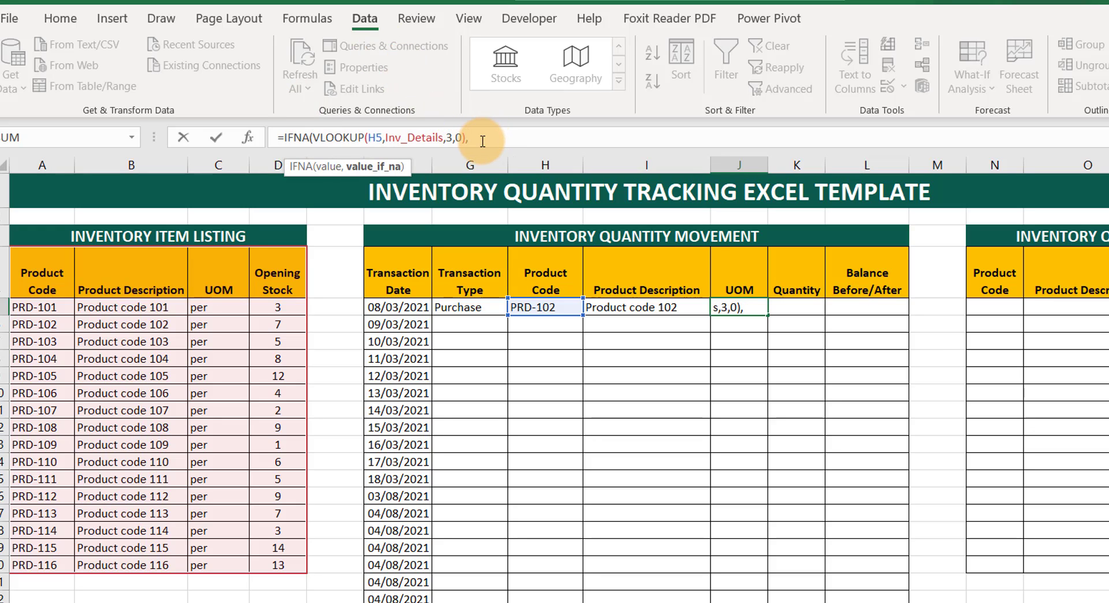
type("\"\")")
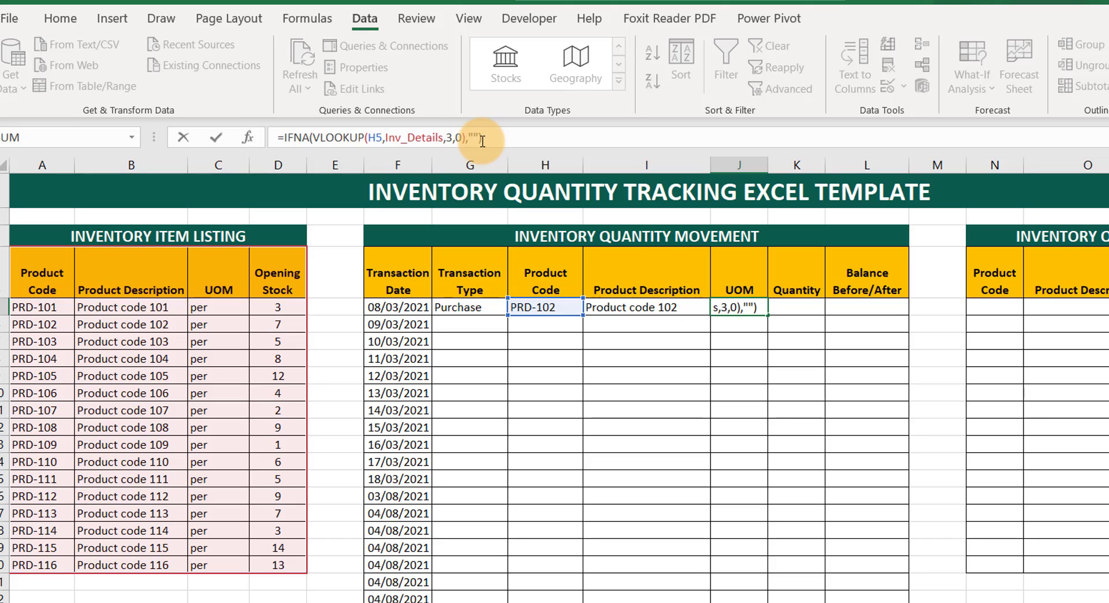
key("Return")
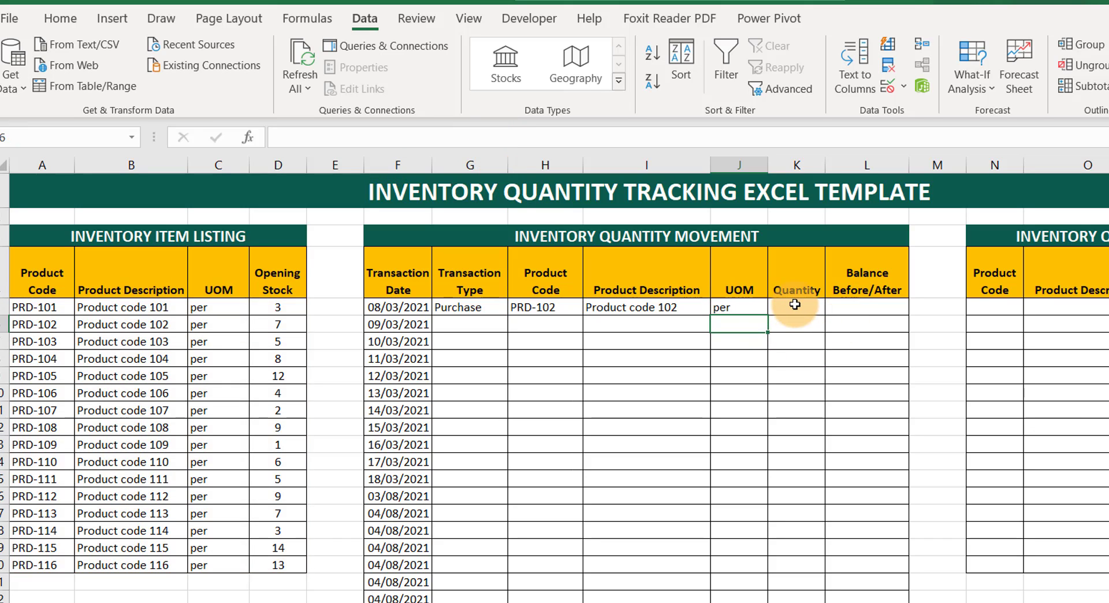
Step: Copy the UOM formula from J5 down to the last row of the movement table
left_click(754, 310)
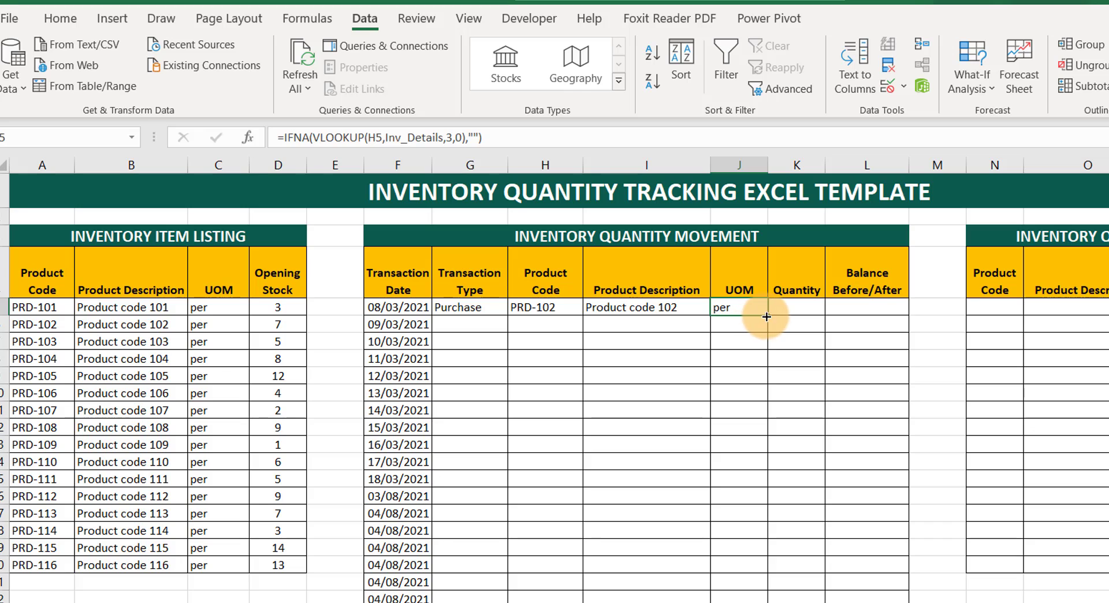
left_click_drag(767, 317, 701, 578)
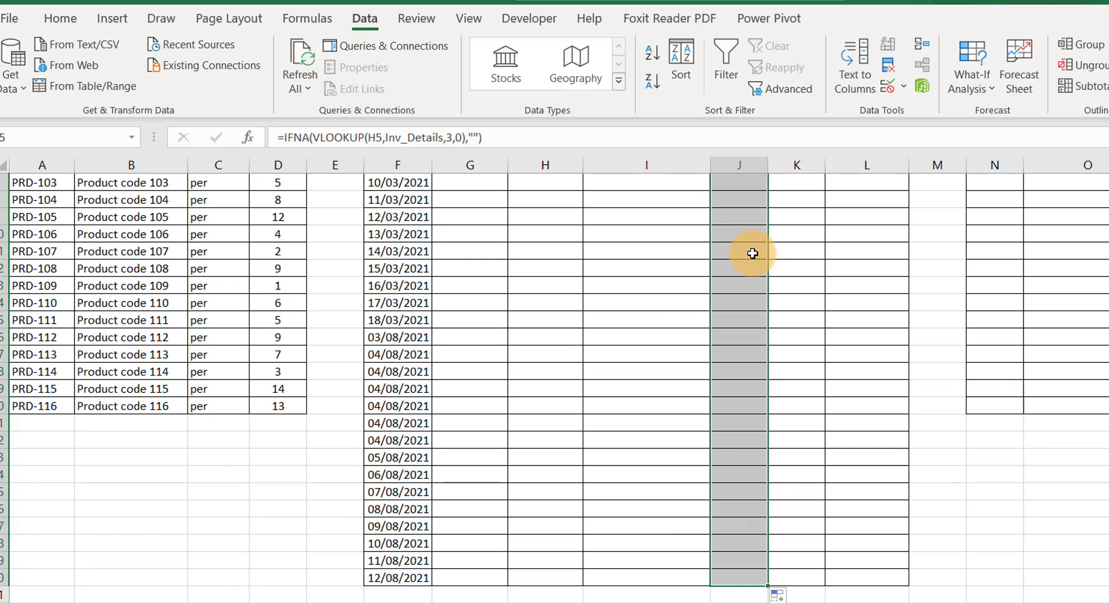
scroll(753, 253, "up", 2)
Step: Widen the Quantity column K of the movement table slightly
left_click(800, 306)
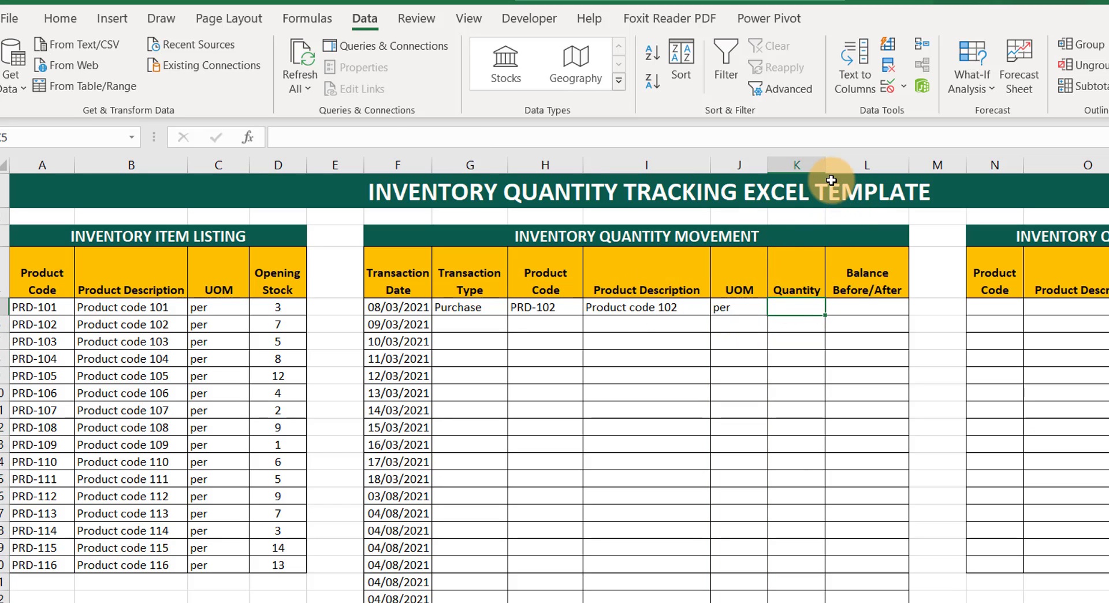
left_click_drag(825, 165, 833, 165)
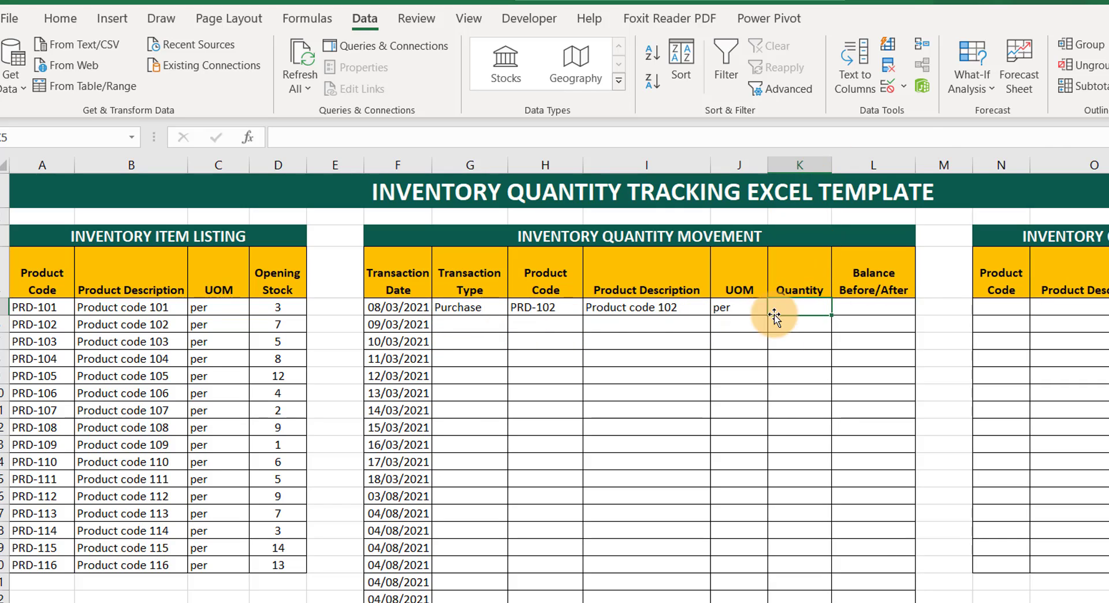
Step: Choose Sales from the dropdown as the transaction type in G5
left_click(469, 309)
left_click(515, 307)
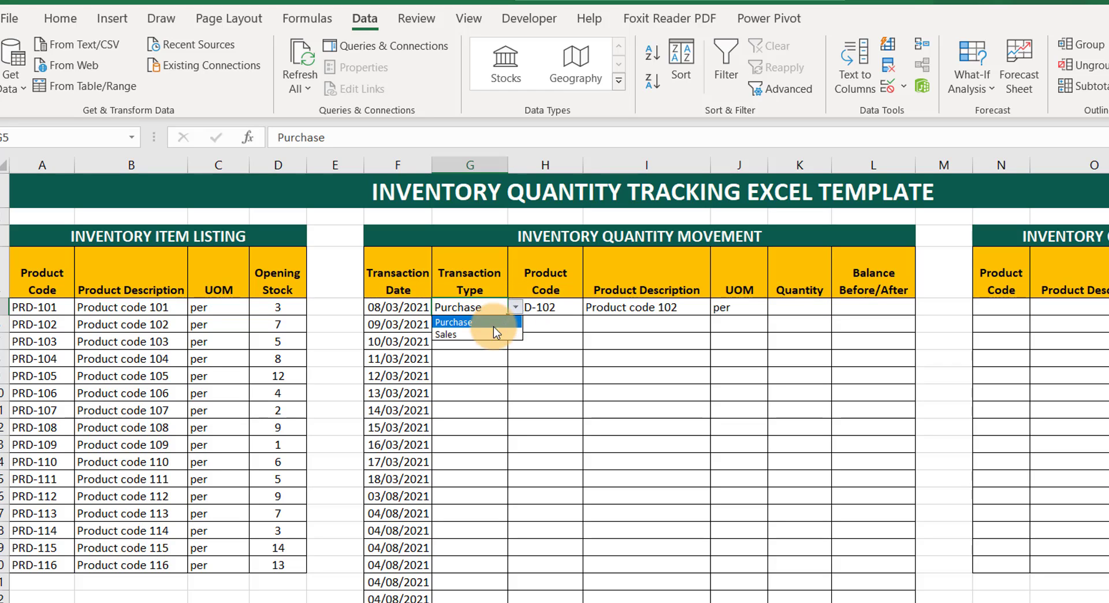
left_click(486, 331)
Step: Examine the transaction type, product code, description, quantity and balance cells in the first row of the movement table
left_click(812, 309)
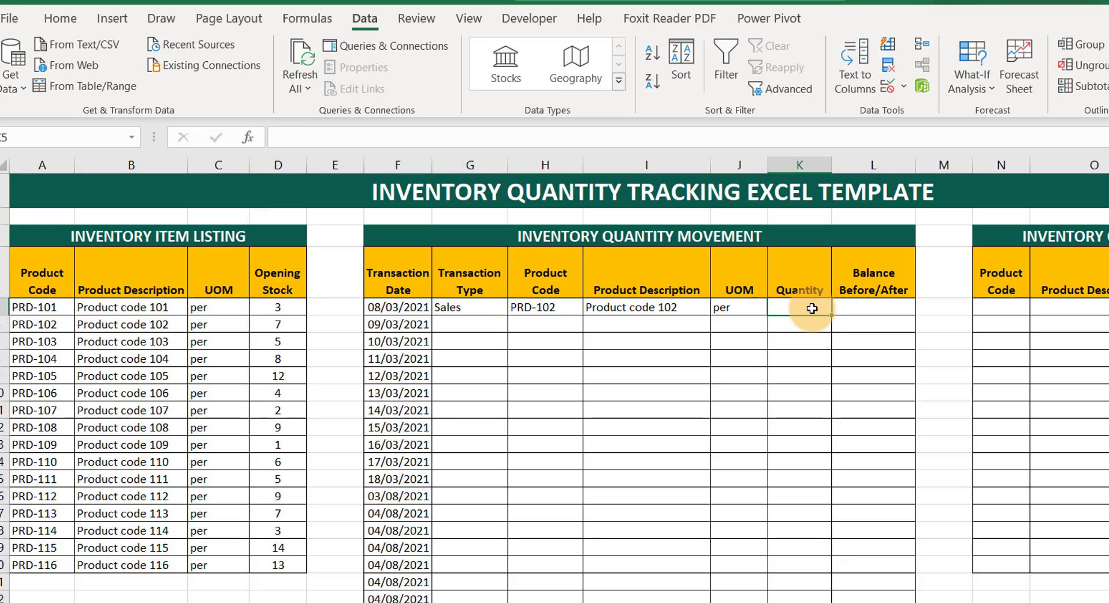
left_click(867, 306)
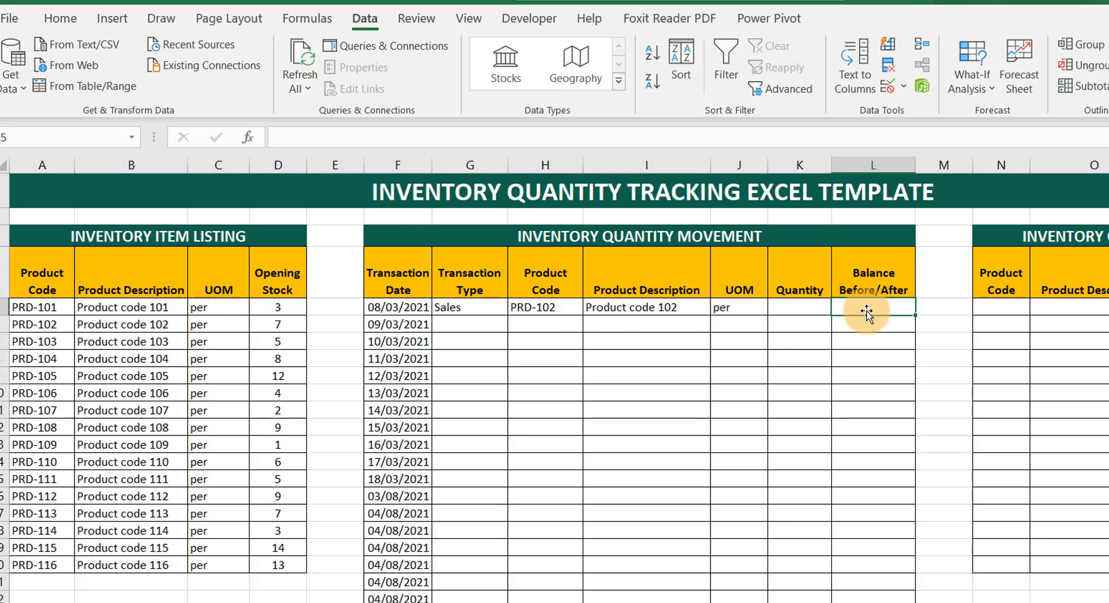
left_click(476, 310)
left_click(545, 306)
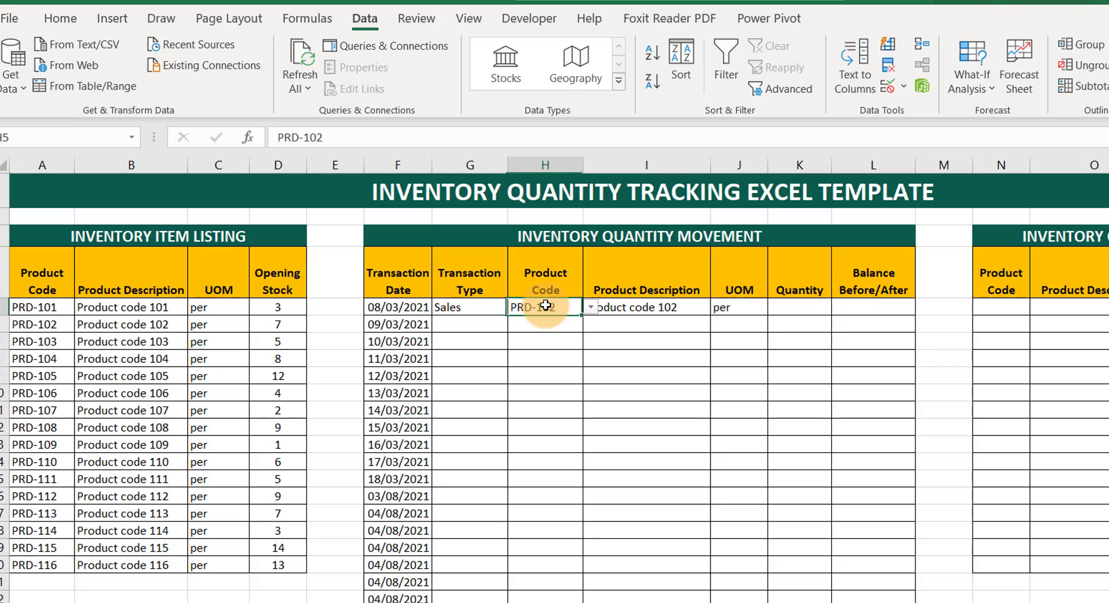
left_click(880, 307)
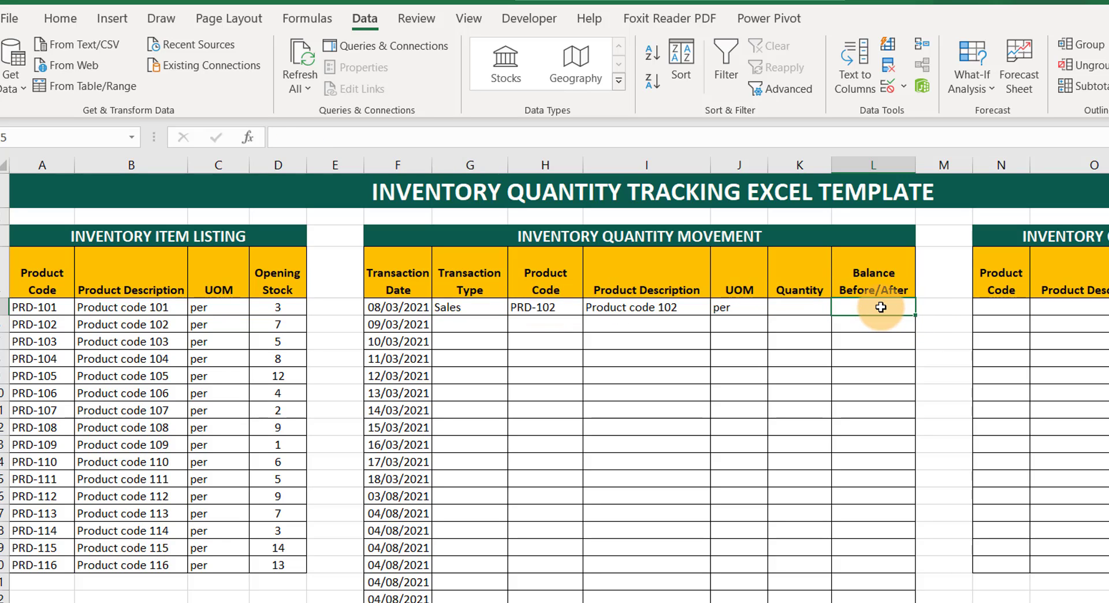
left_click(787, 311)
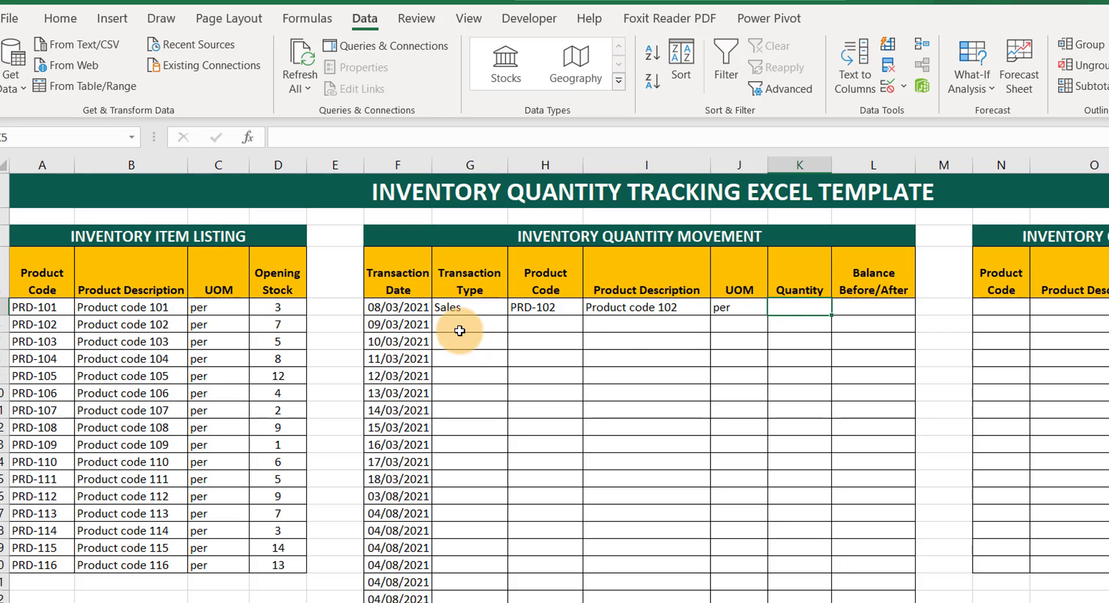
left_click(873, 306)
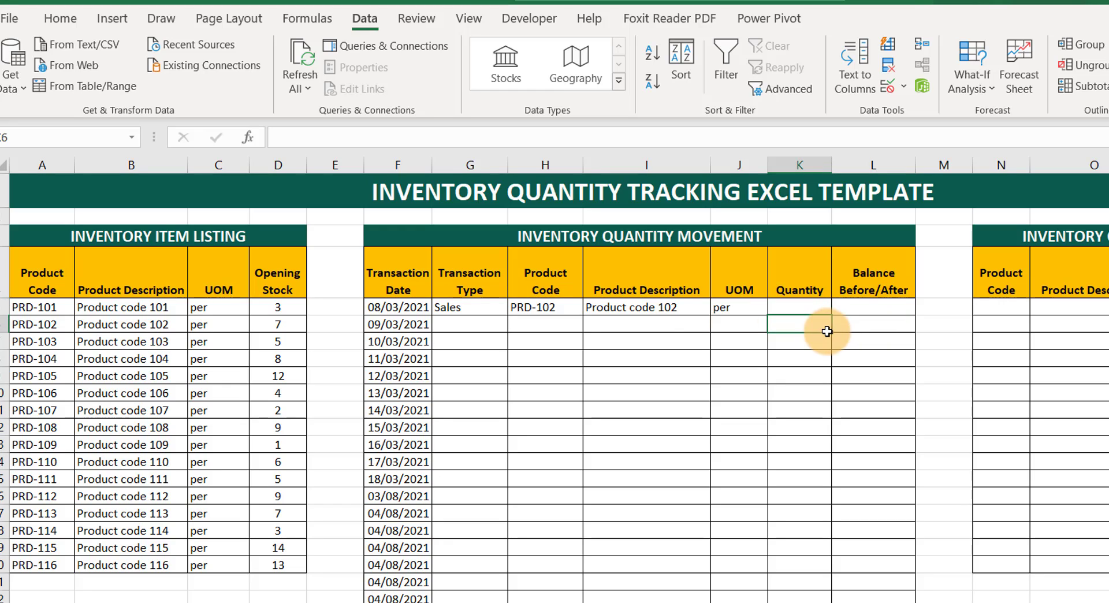
left_click(526, 306)
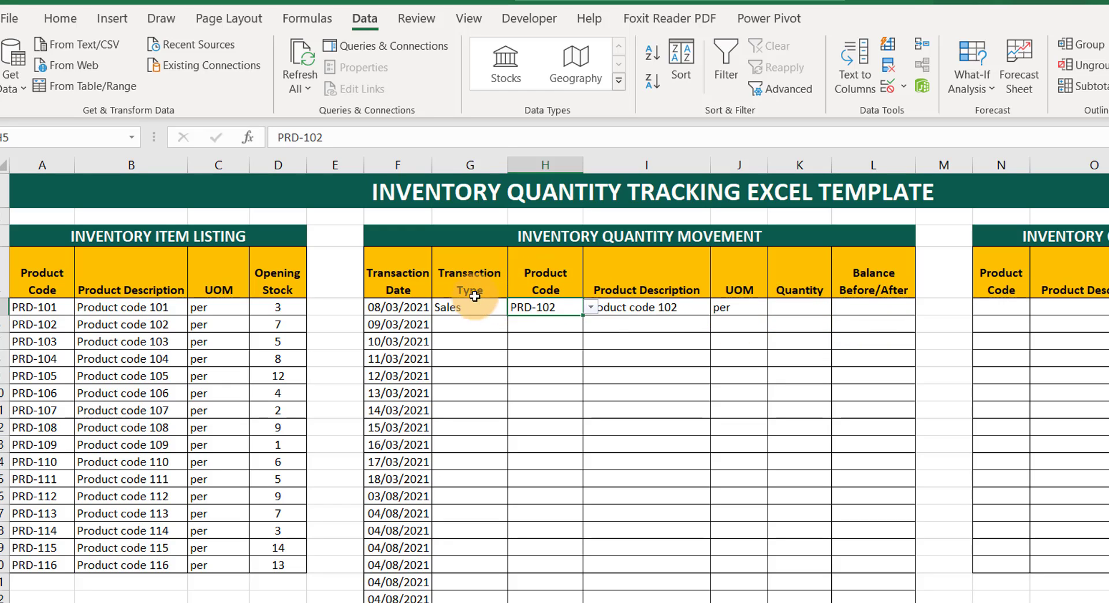
left_click(469, 306)
left_click(629, 305)
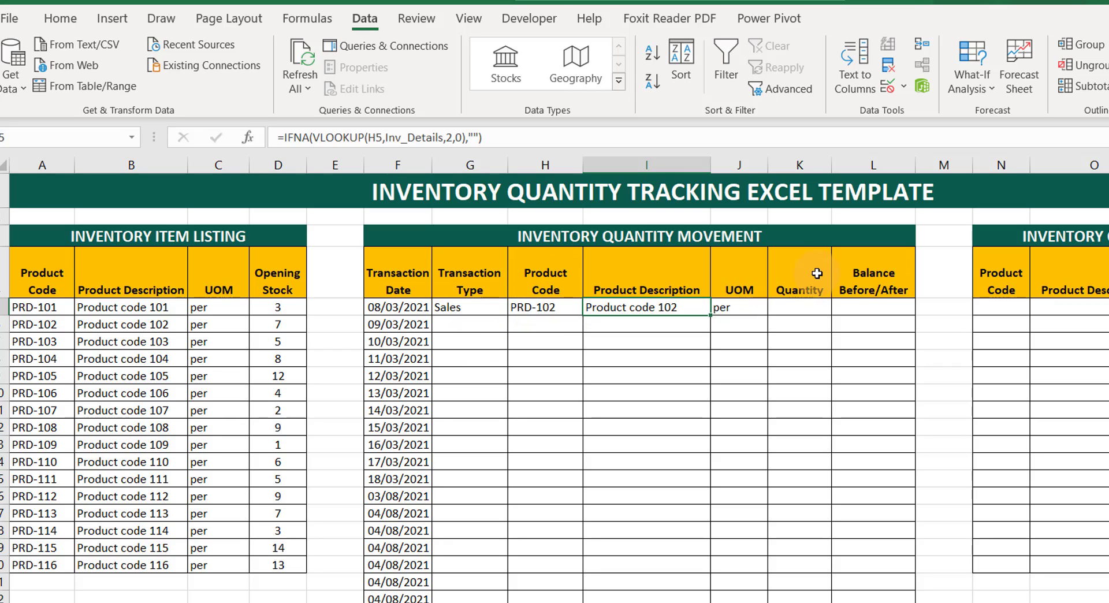
Step: Create named ranges for the Transaction Date, Transaction Type, Product Code and Quantity columns (F4:H30 and K4:K30), using only the top row as names
left_click_drag(381, 263, 594, 560)
scroll(676, 455, "up", 3)
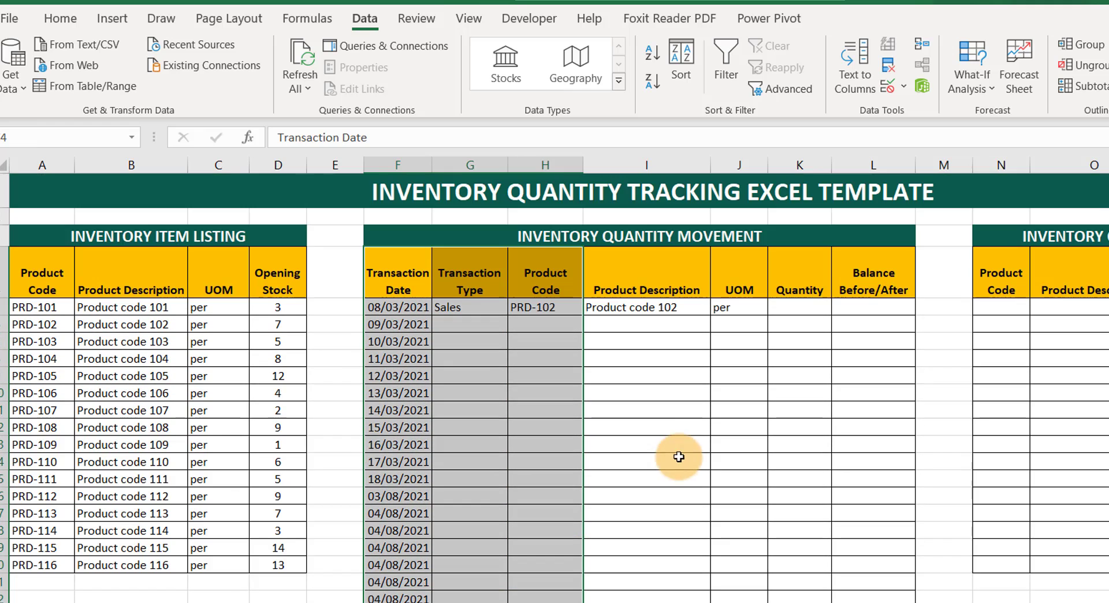
scroll(737, 386, "down", 1)
scroll(798, 223, "up", 1)
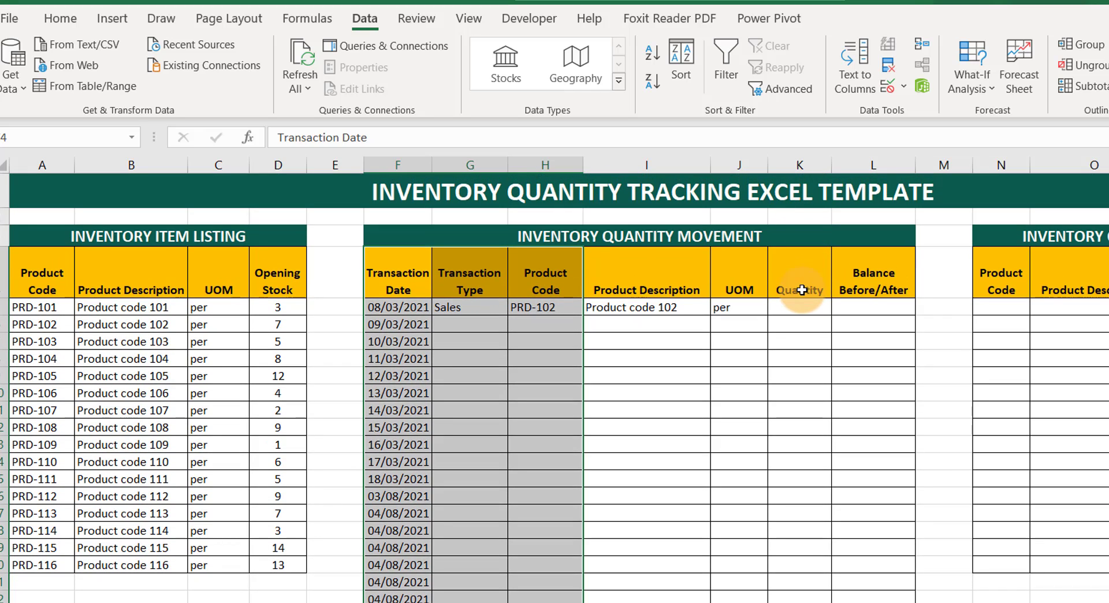
left_click(799, 275)
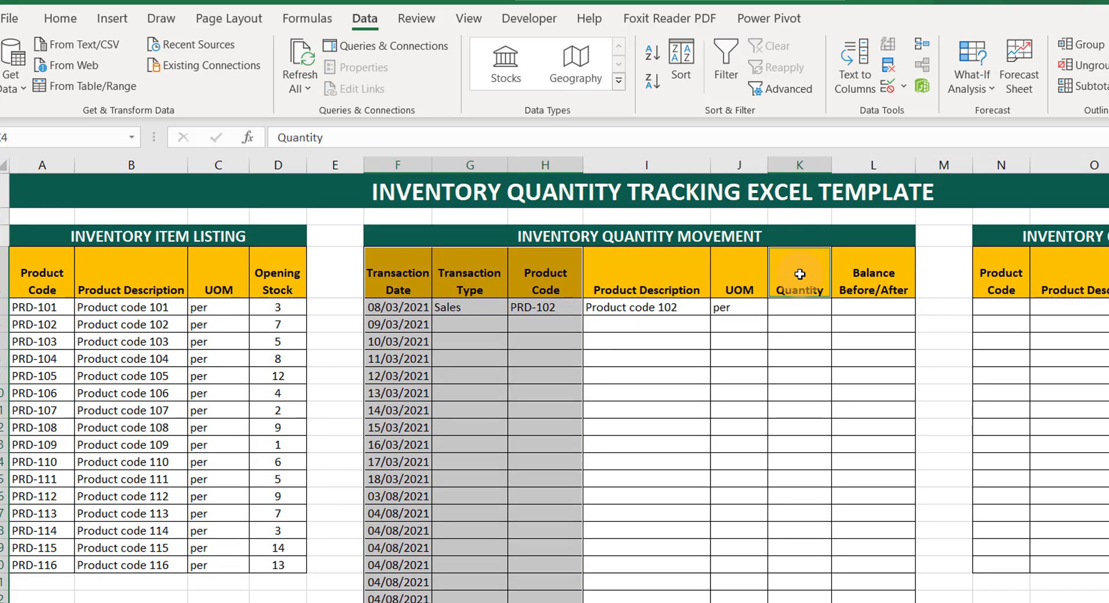
left_click_drag(799, 274, 774, 596)
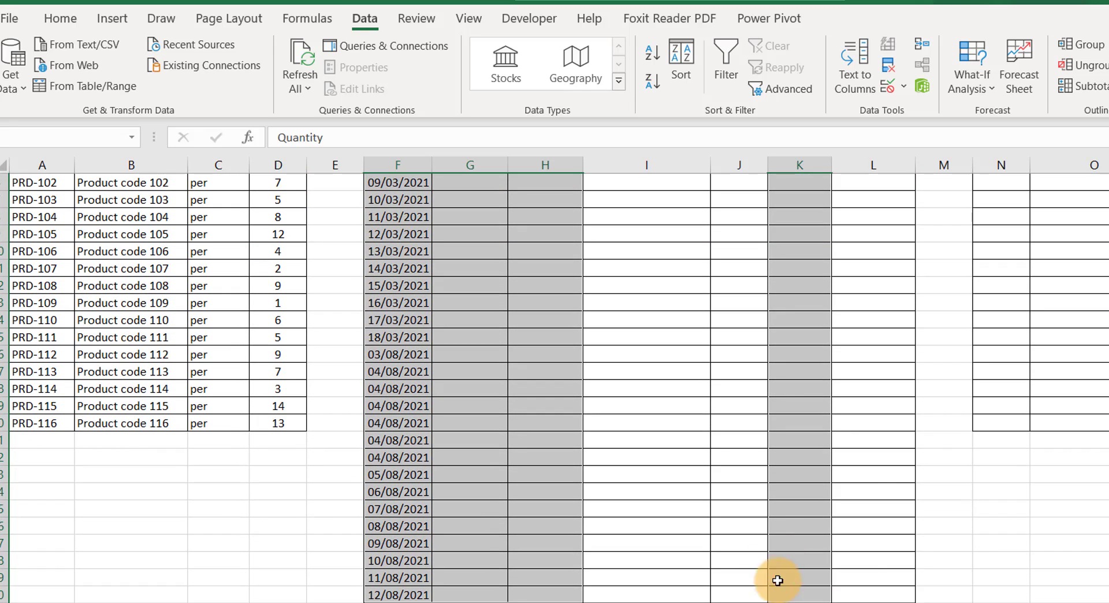
scroll(680, 373, "up", 2)
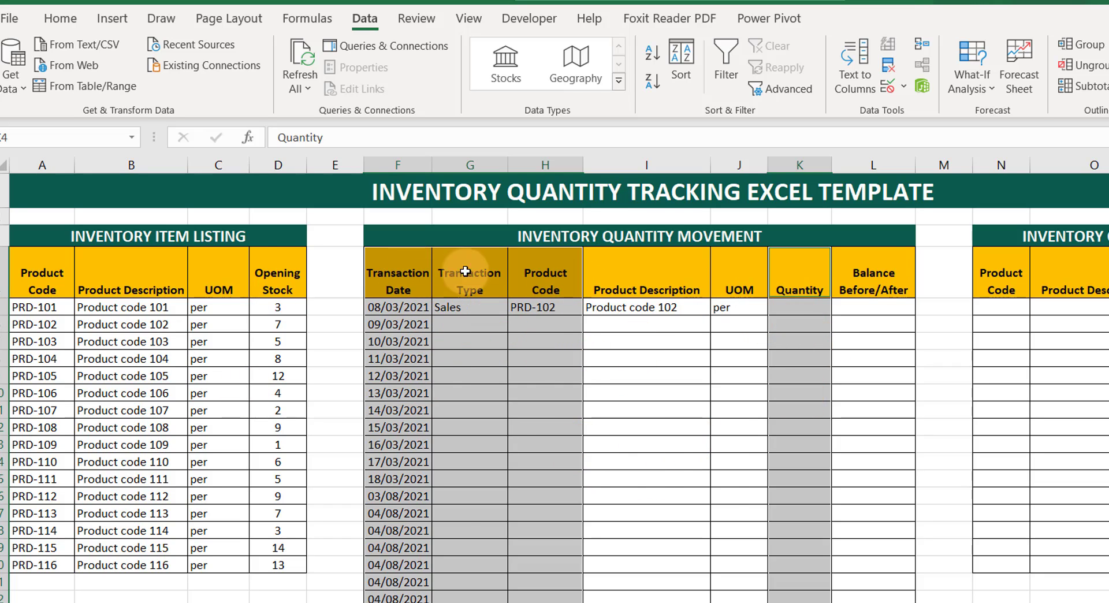
left_click(302, 15)
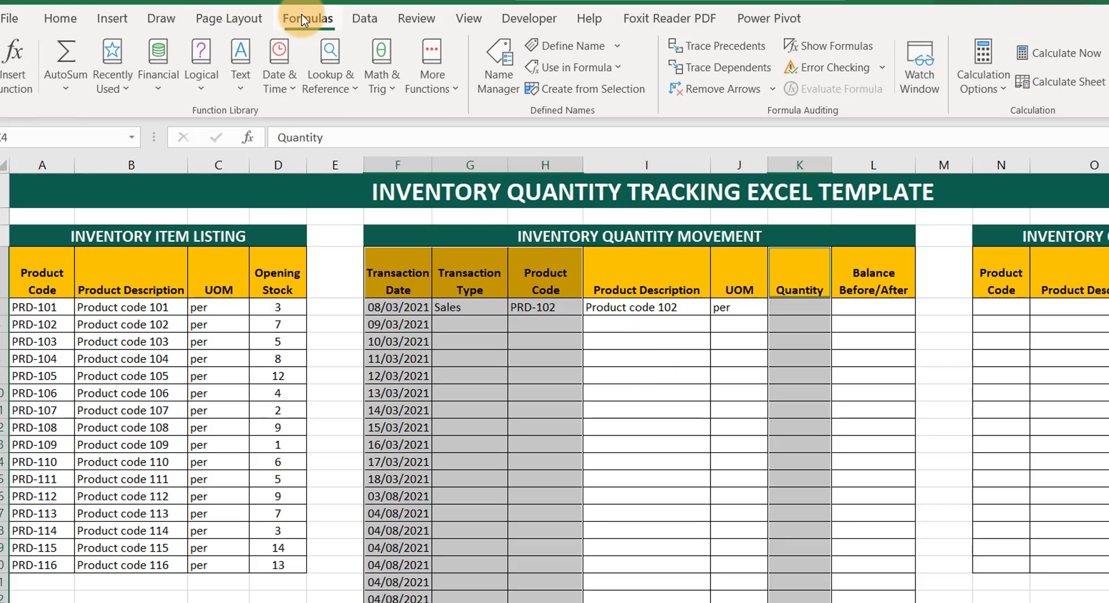
left_click(587, 92)
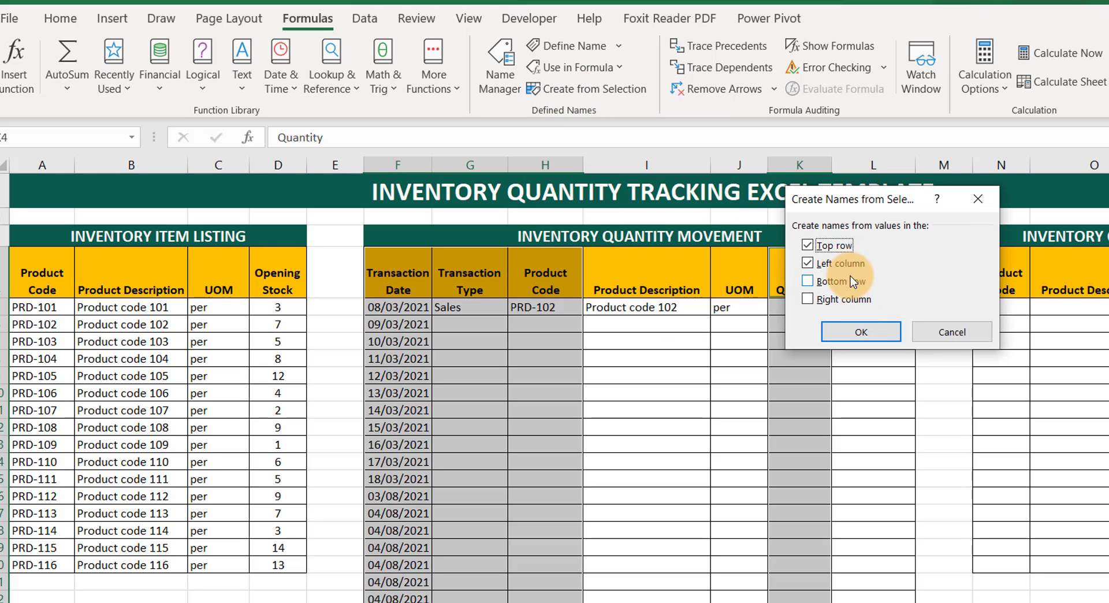
left_click(807, 264)
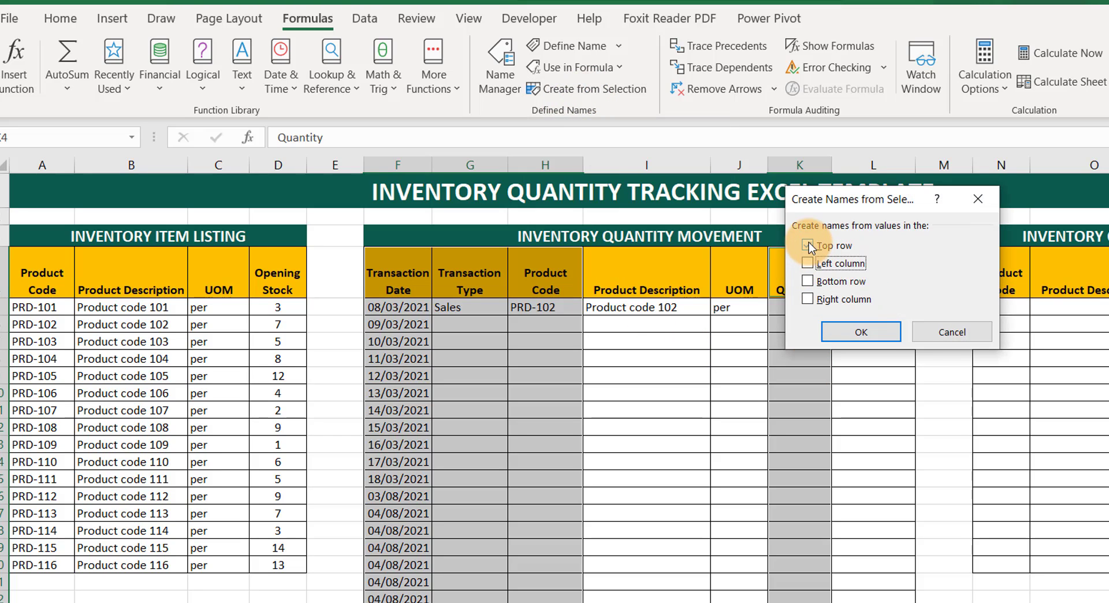
left_click(808, 264)
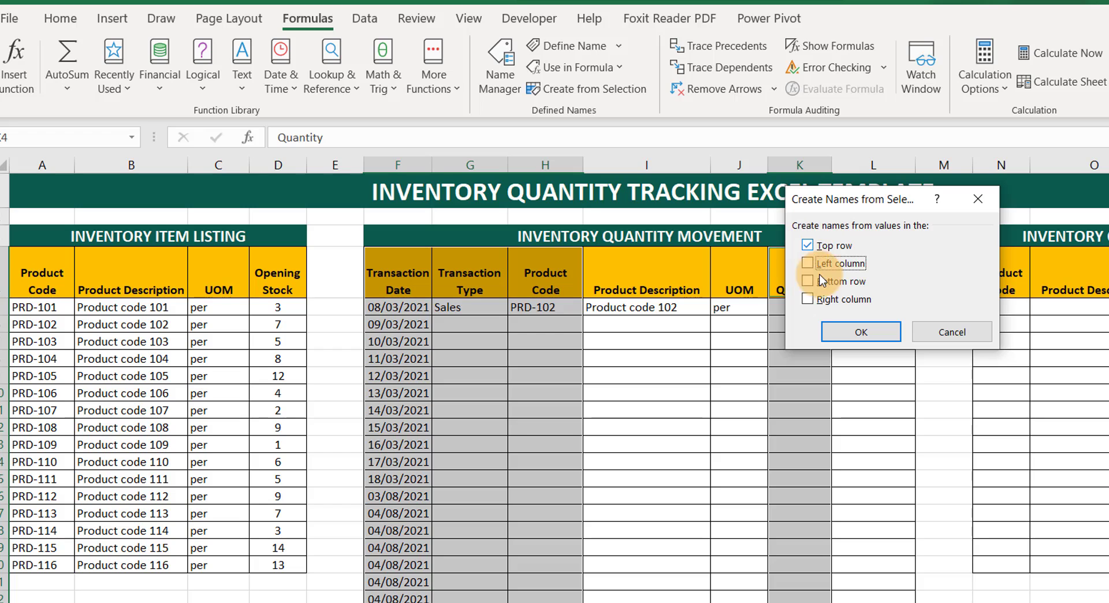
left_click(854, 333)
left_click(654, 376)
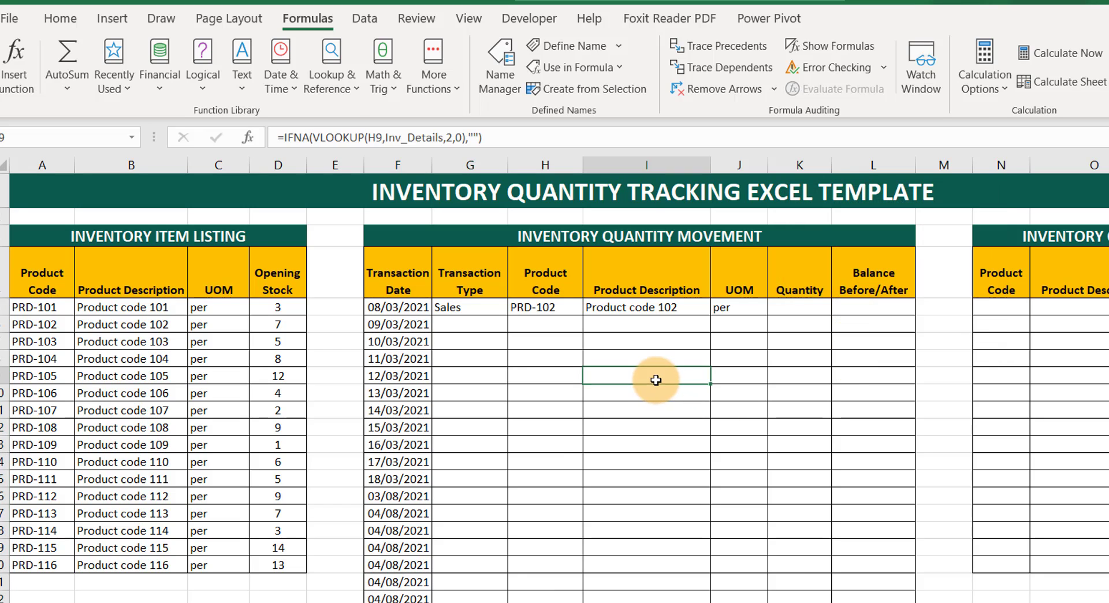
Step: Review the workbook's defined names and the ranges they refer to against the movement table columns
left_click(492, 82)
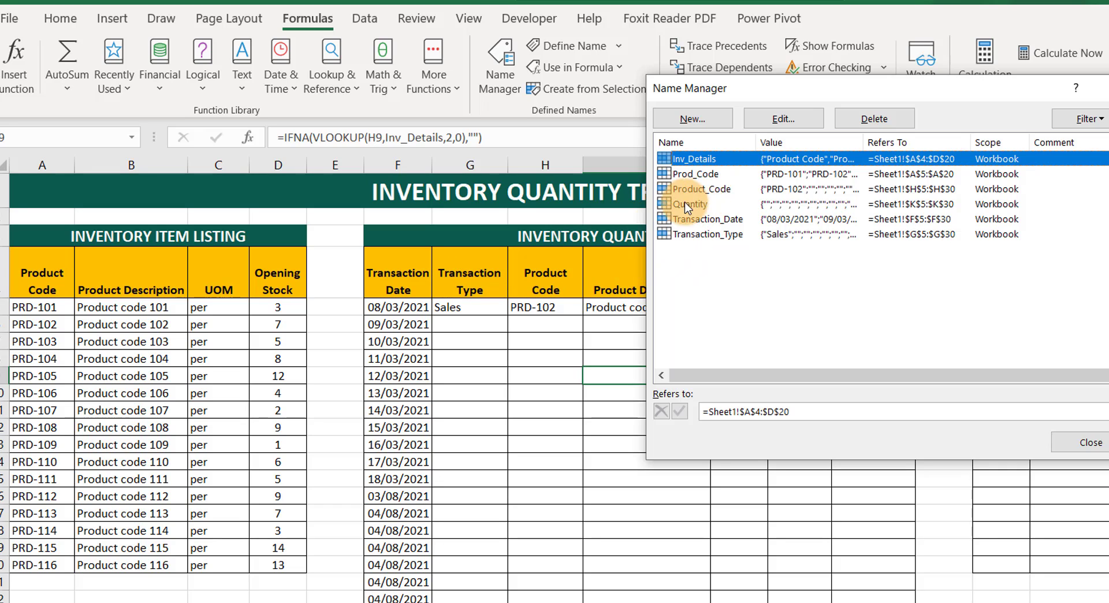
left_click_drag(799, 92, 776, 354)
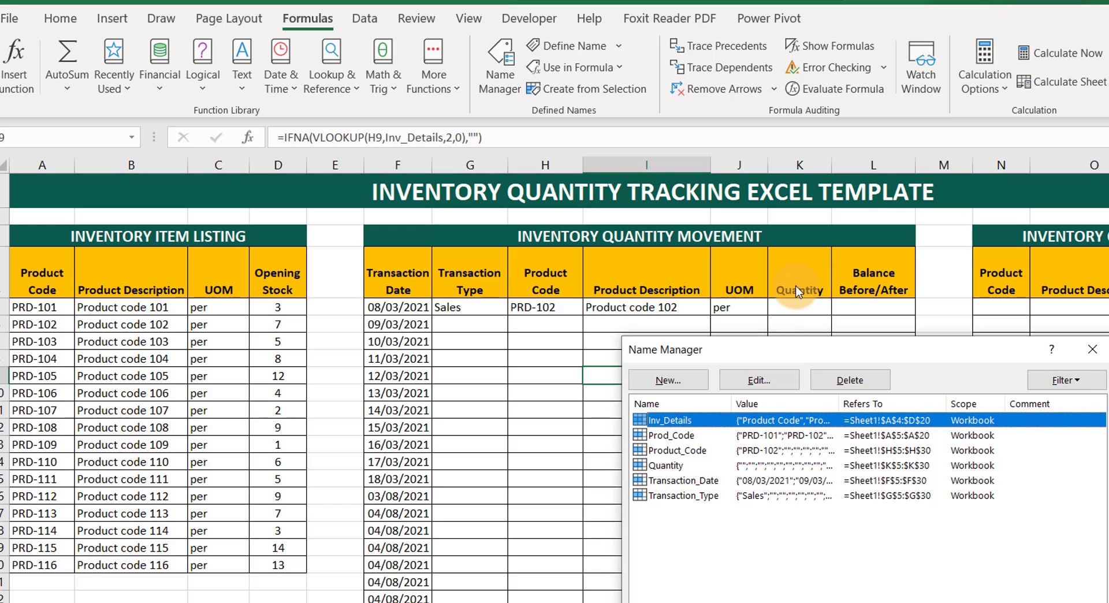
left_click(1092, 350)
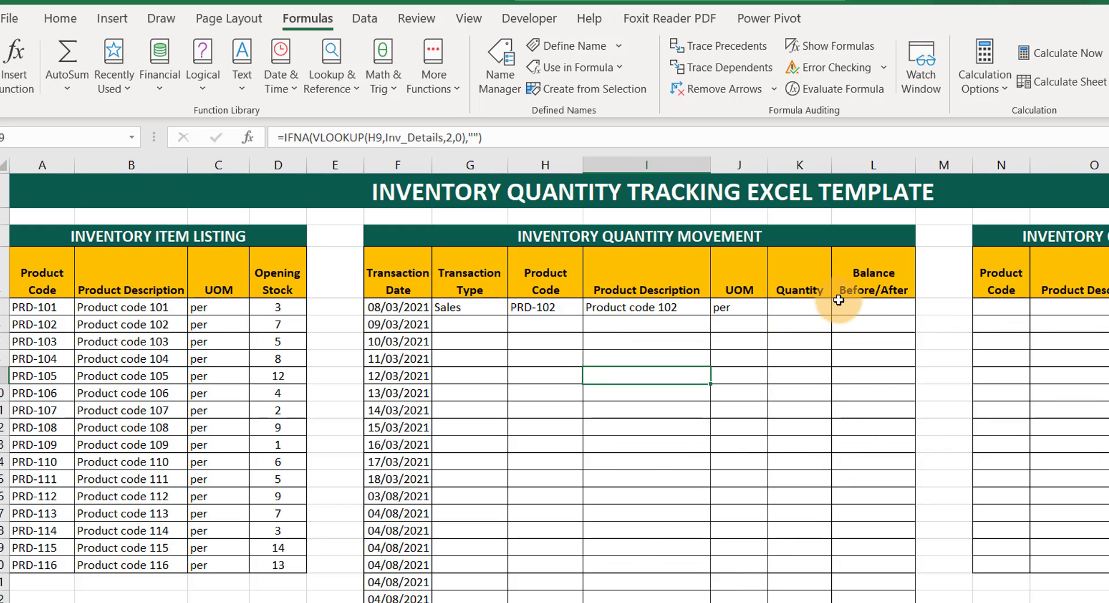
Step: In cell L5 under Balance Before/After, begin a formula with =VLOOKUP(H5,Inv_Details,4,0) to fetch the product's opening stock
left_click(856, 310)
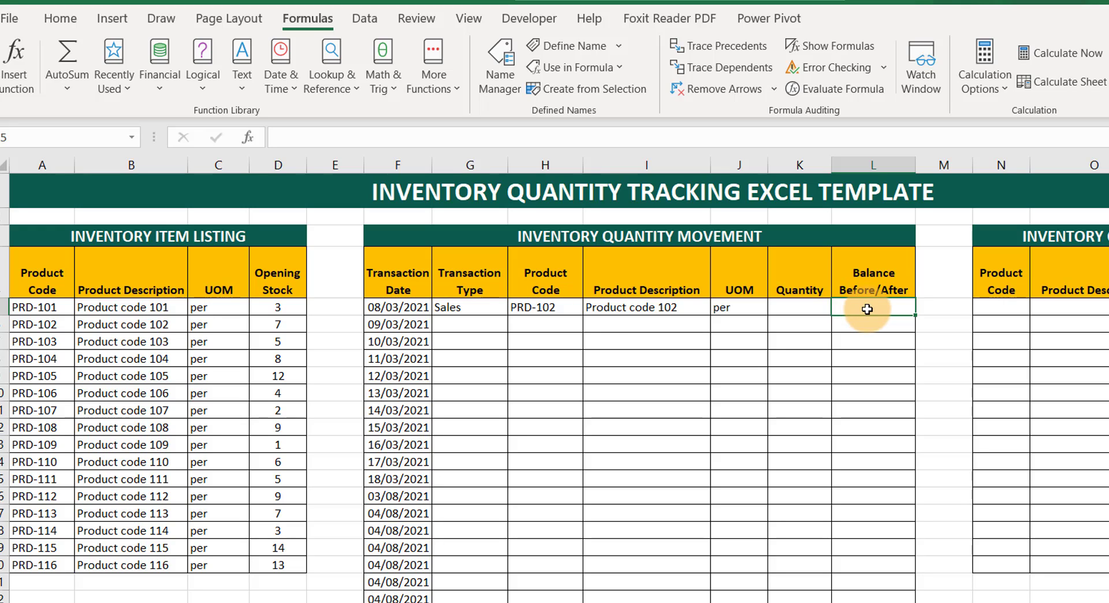
type("=vloo")
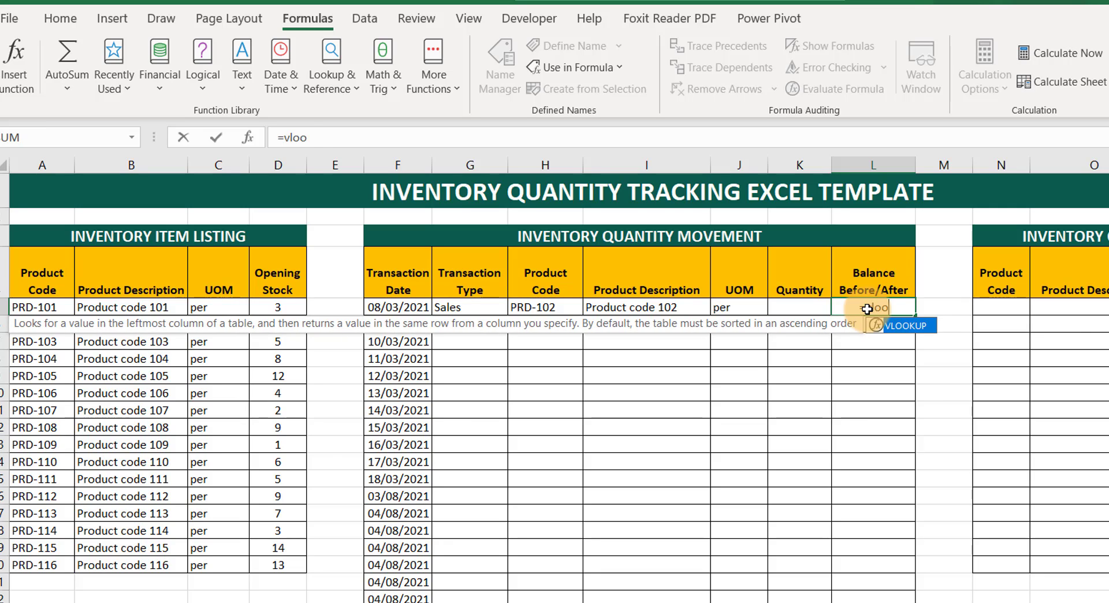
key("Tab")
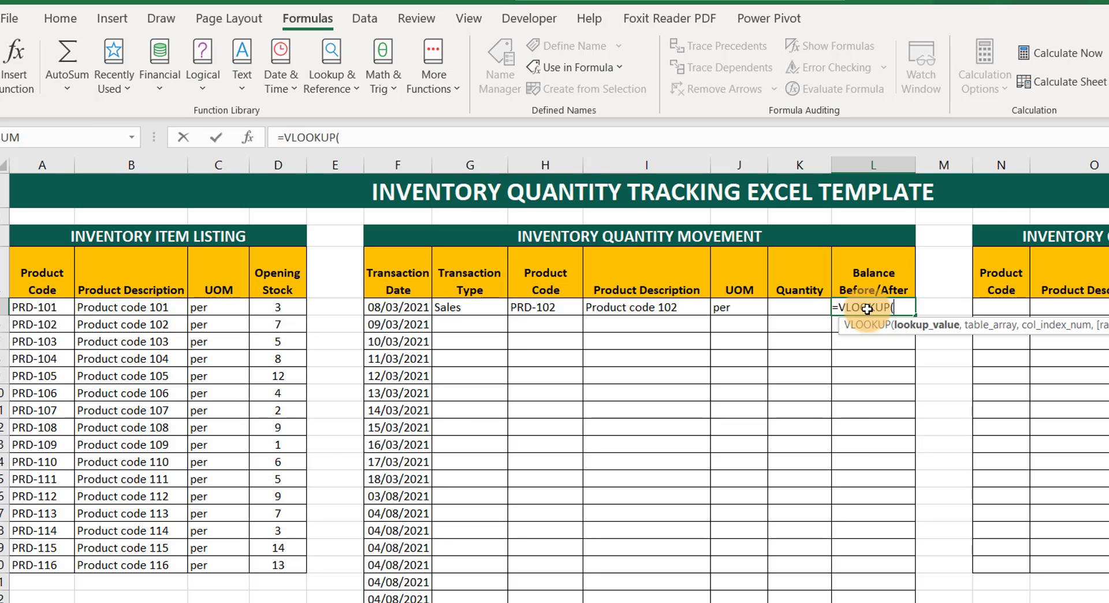
left_click(565, 302)
type(",")
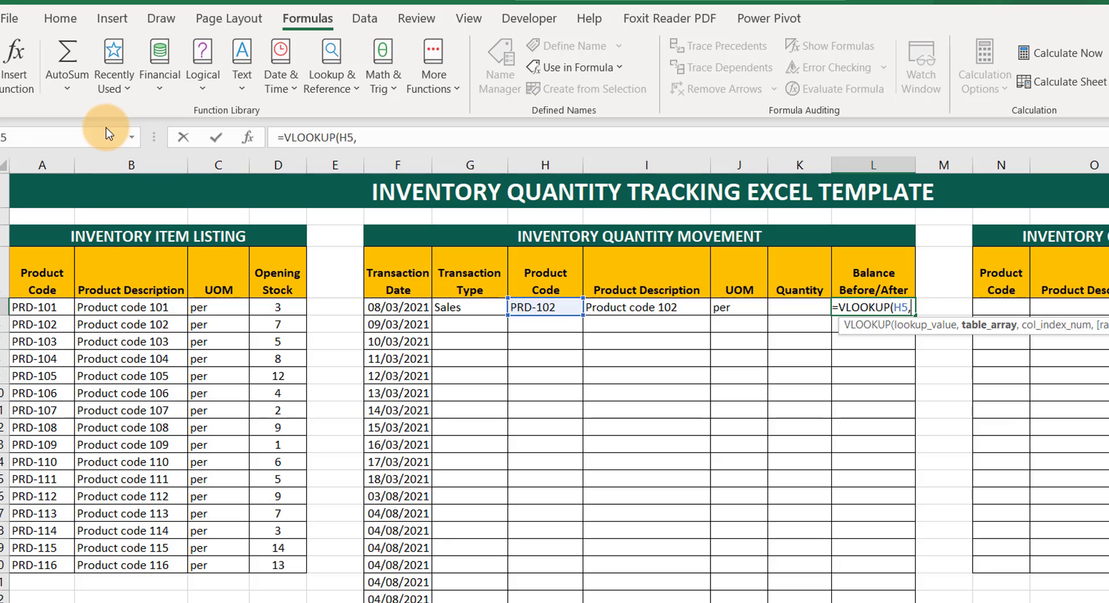
type("inv")
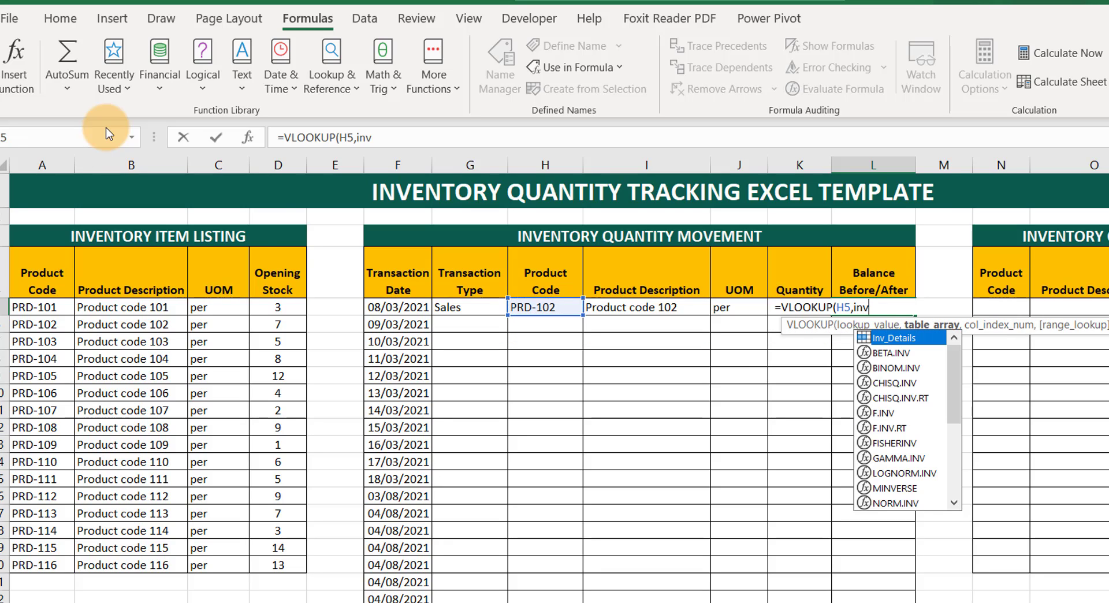
double_click(887, 338)
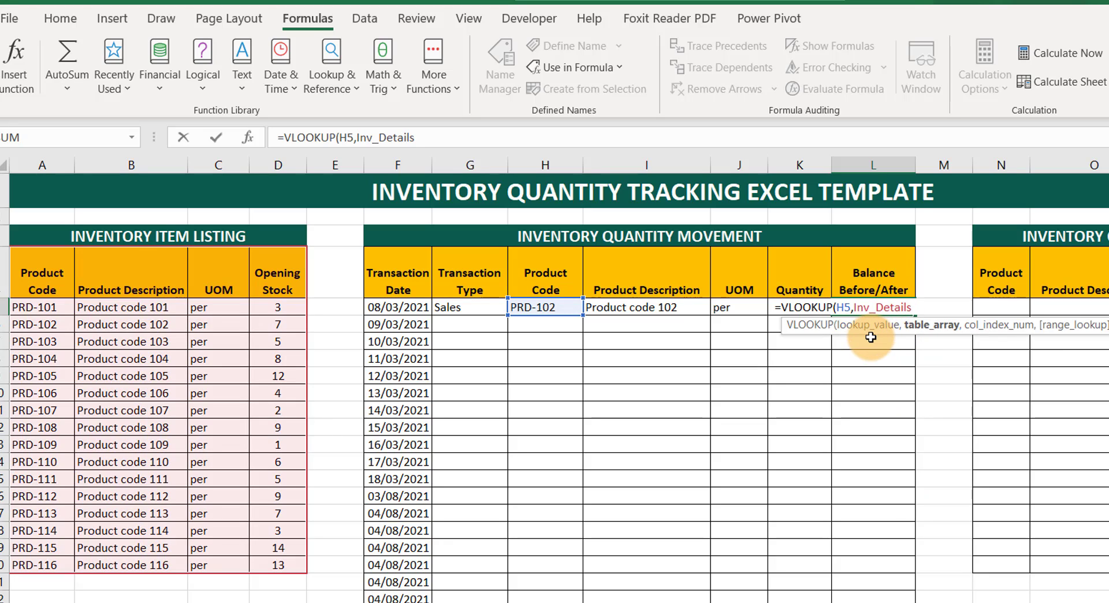
type(",")
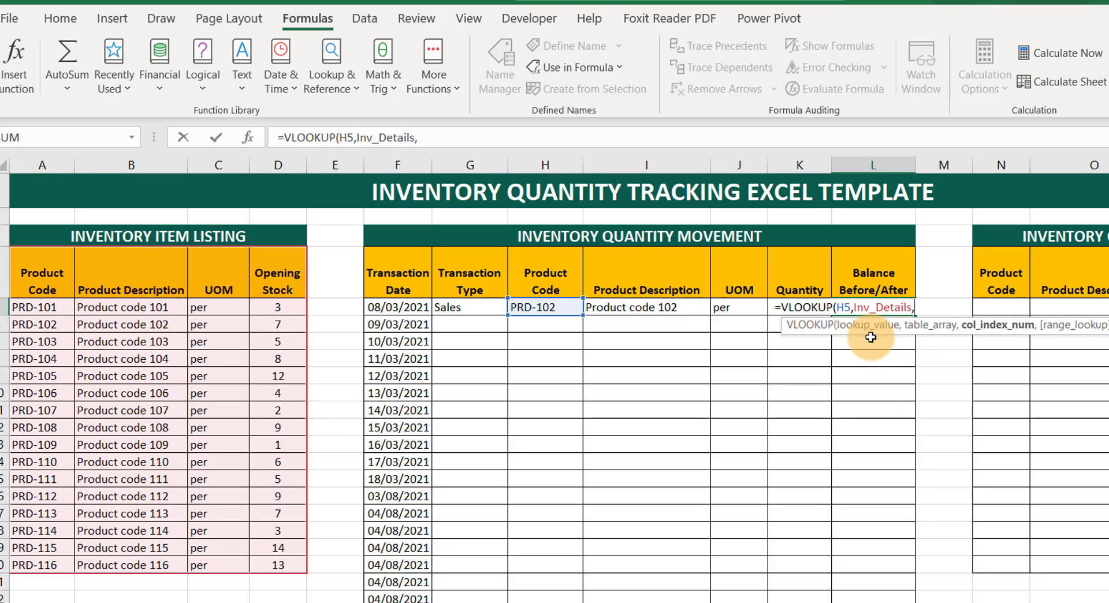
type("4,0)")
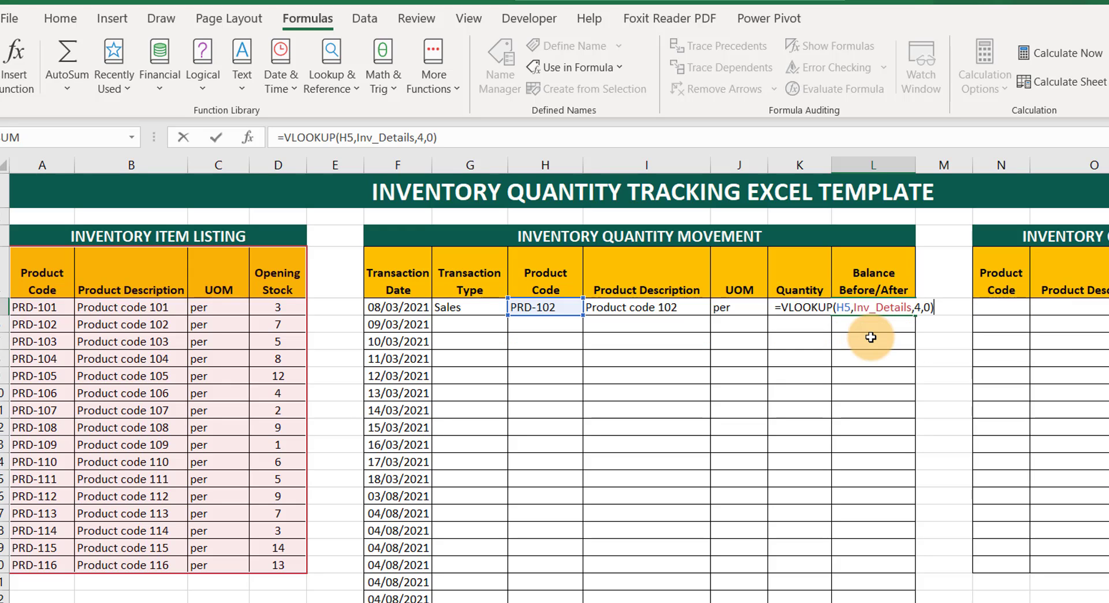
Step: Add a SUMIFS function to the L5 formula, using the named range Quantity as its sum range
type("+")
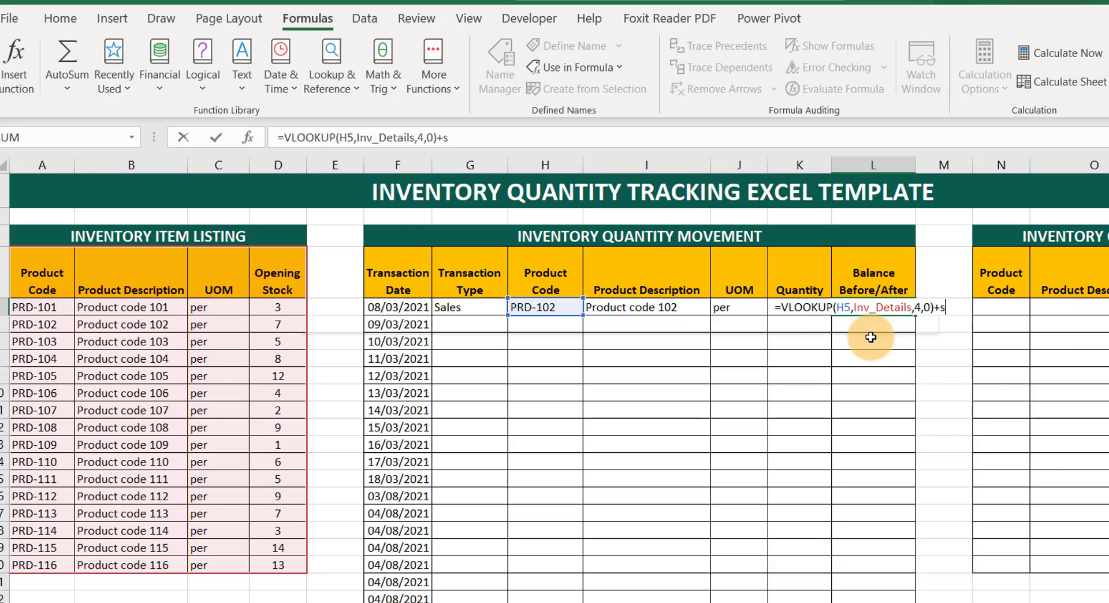
type("sumif")
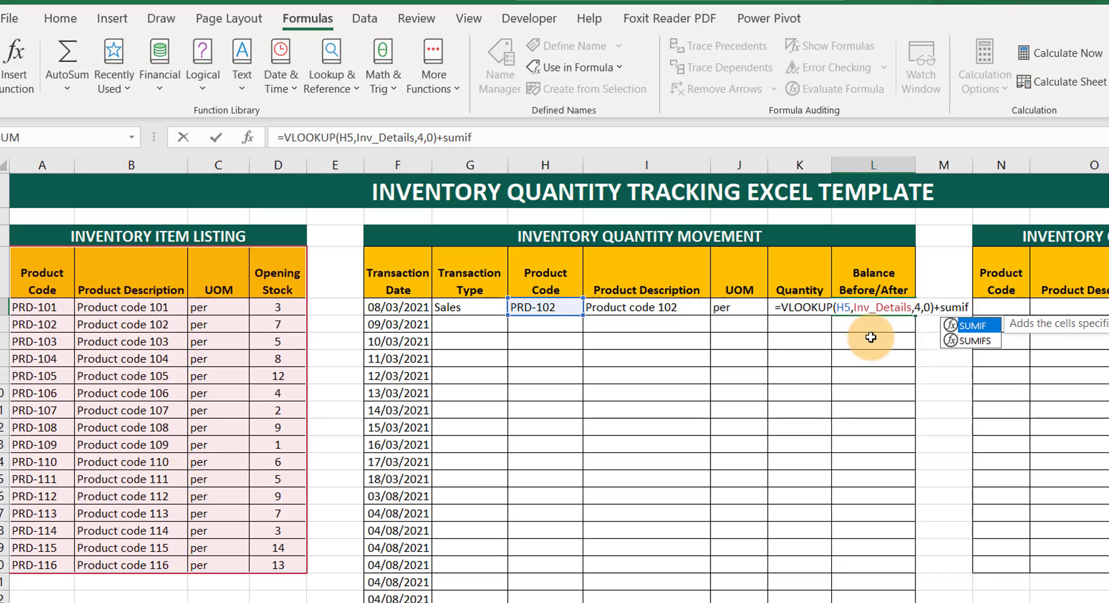
key("Down")
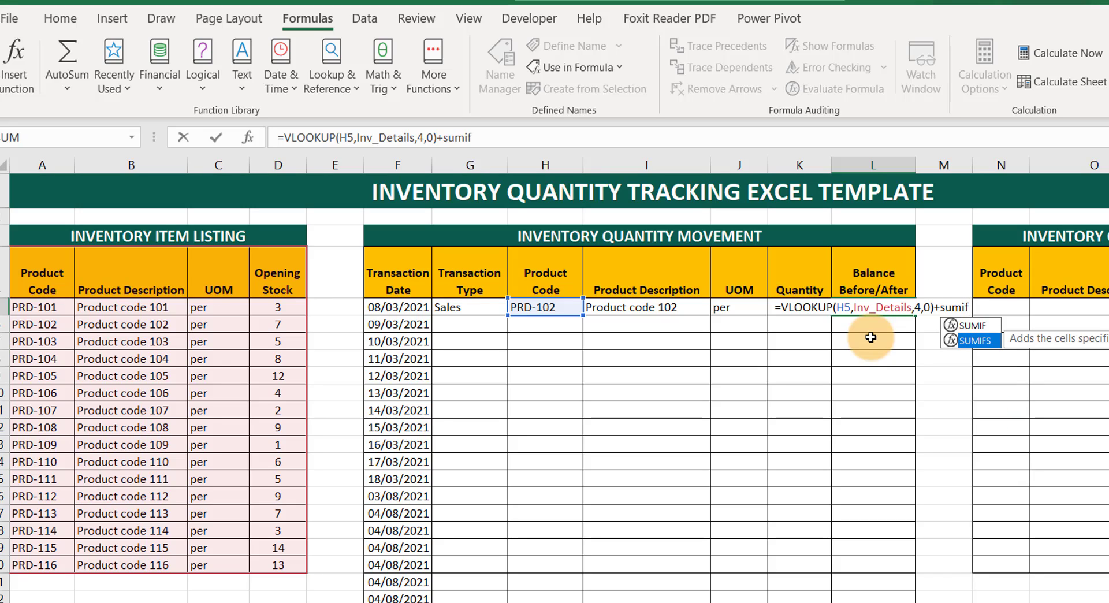
key("Tab")
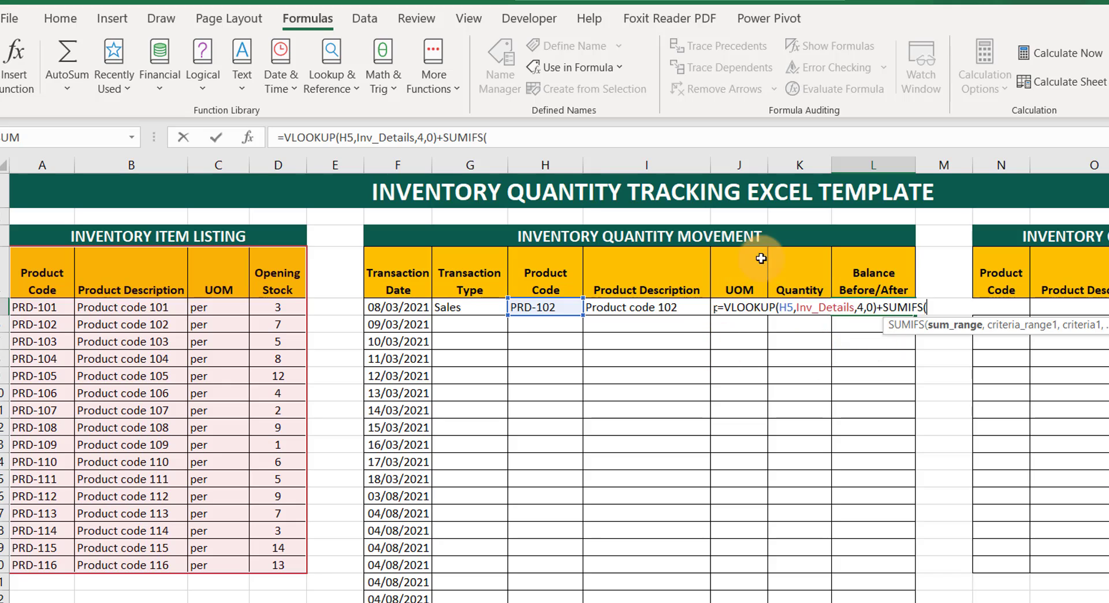
type("qu")
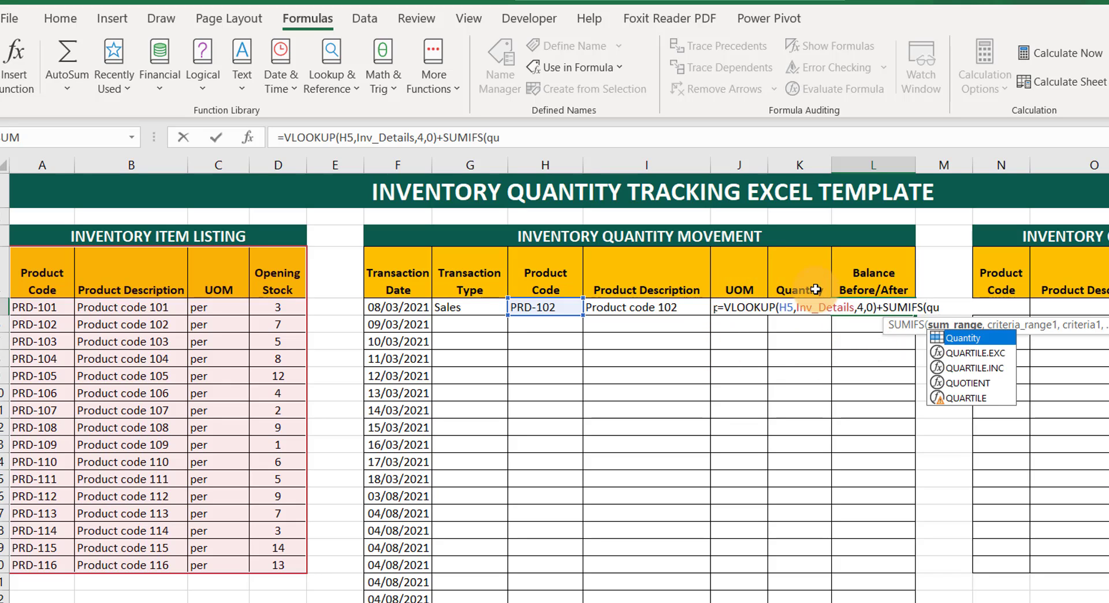
key("Tab")
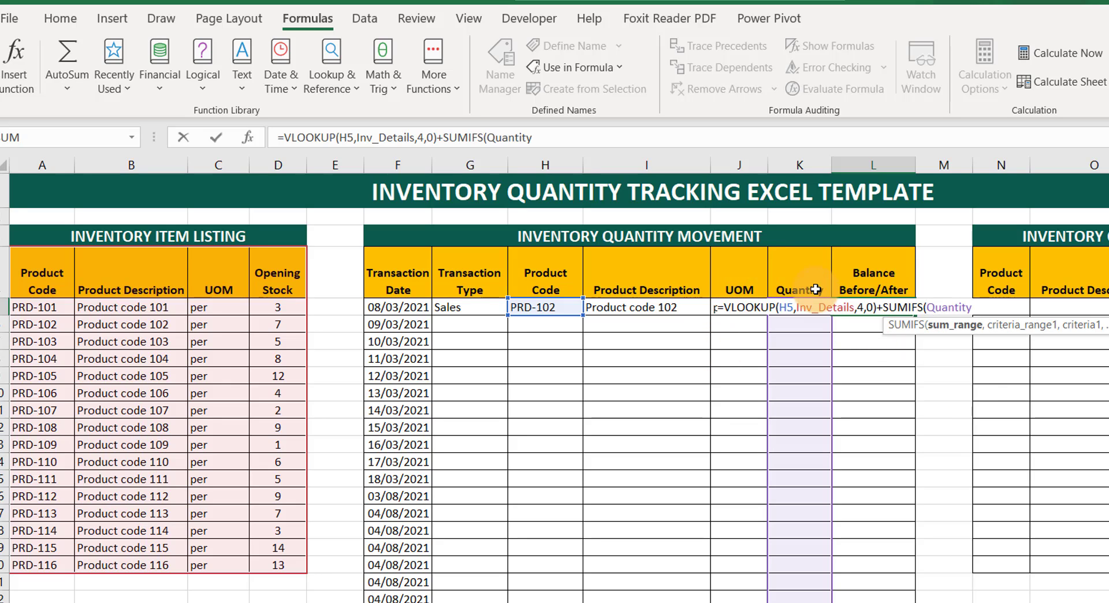
type(",")
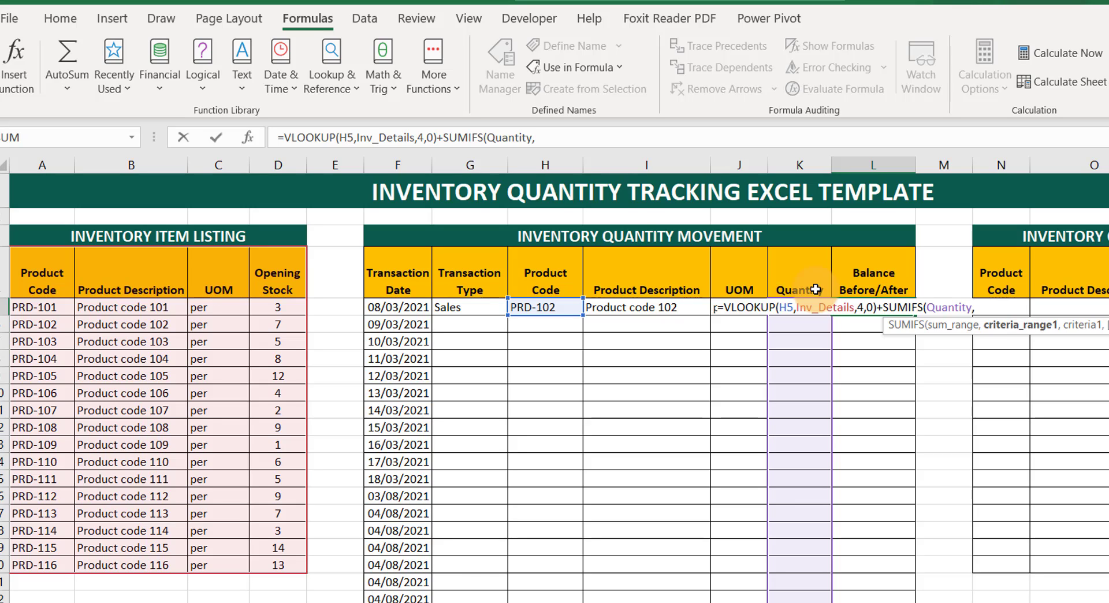
Step: Set the first SUMIFS condition to match the named range Prod_Code against the product code in H5
type("pr")
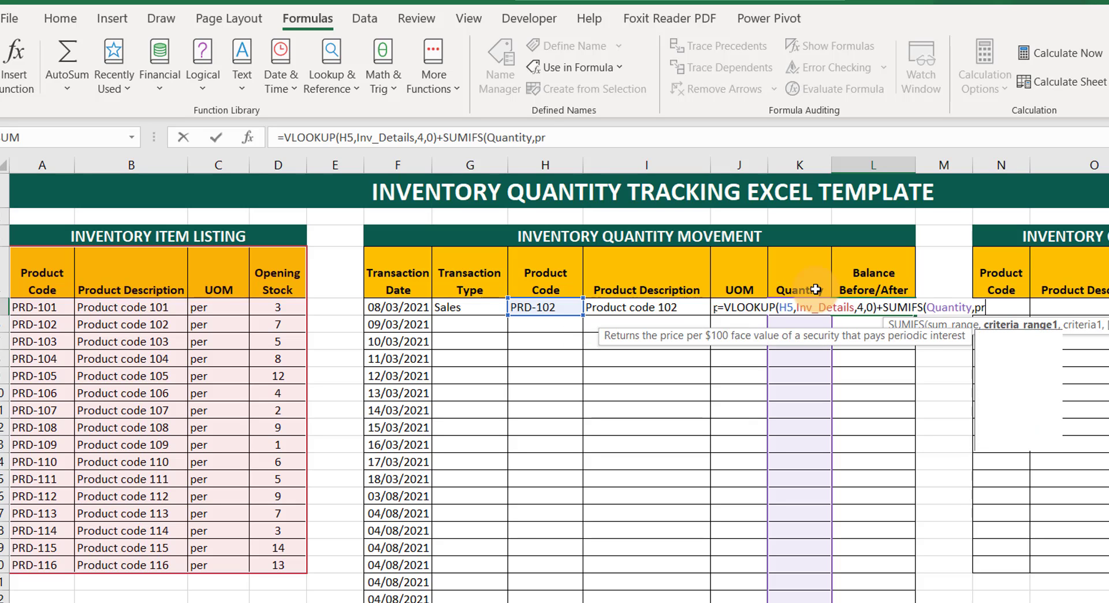
key("Down")
key("Down")
key("Down")
key("Down")
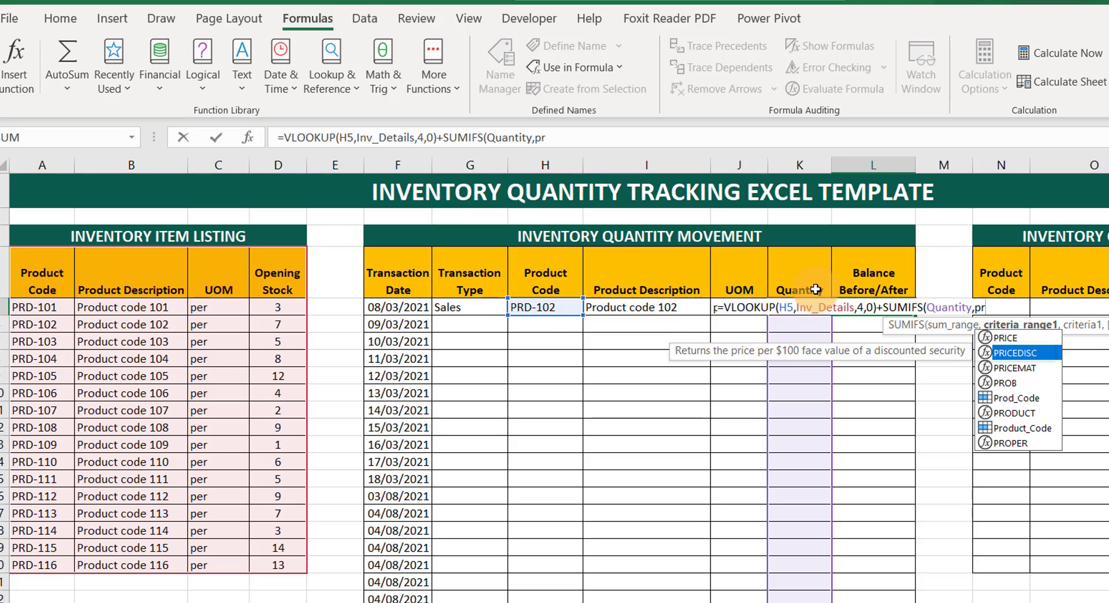
key("Tab")
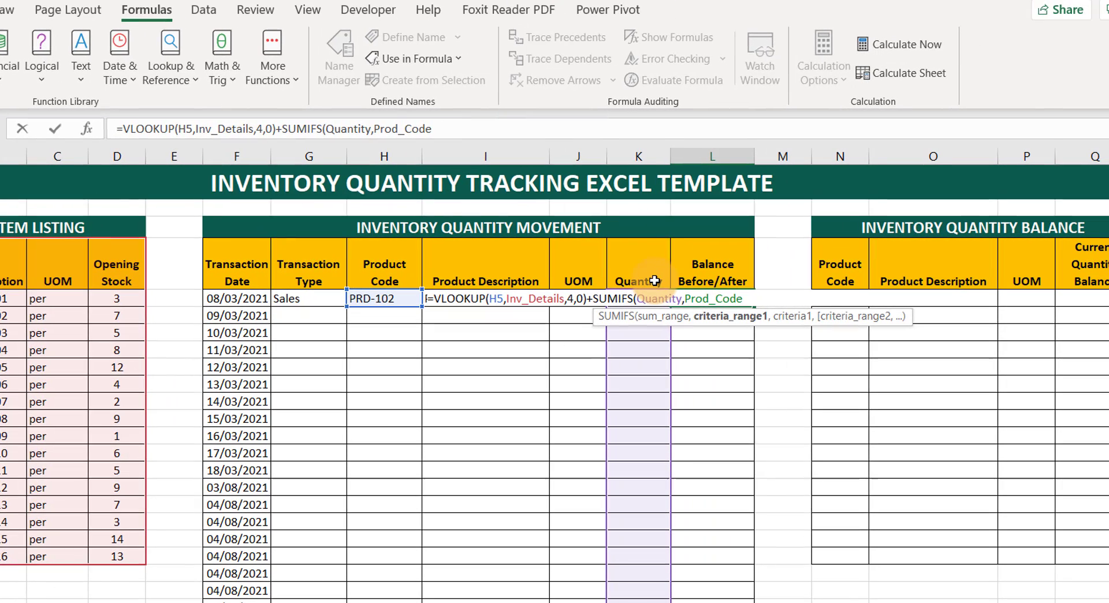
type(",")
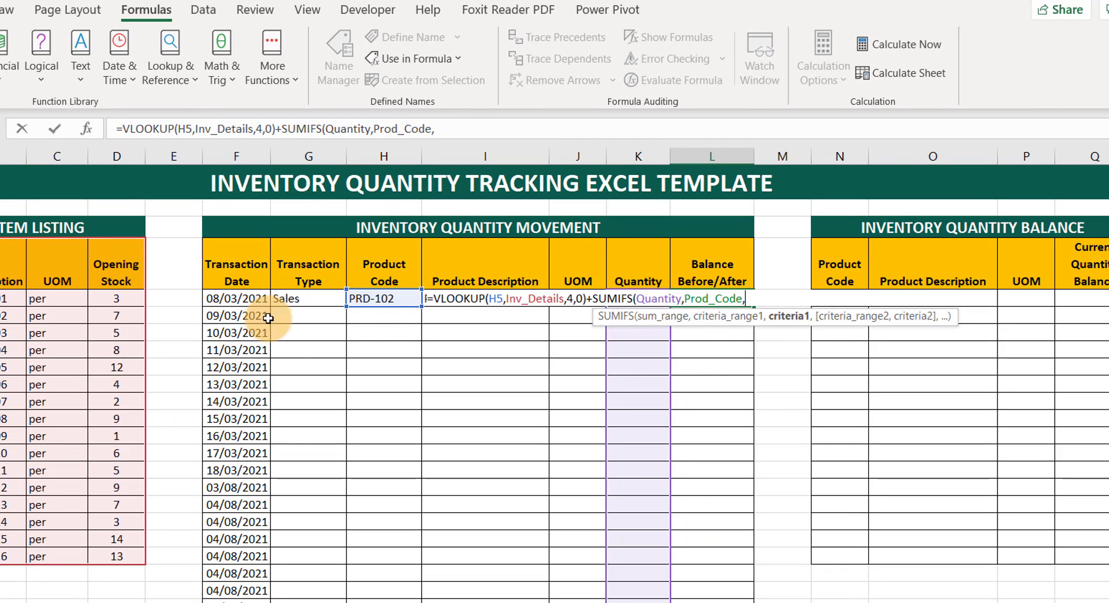
left_click(396, 297)
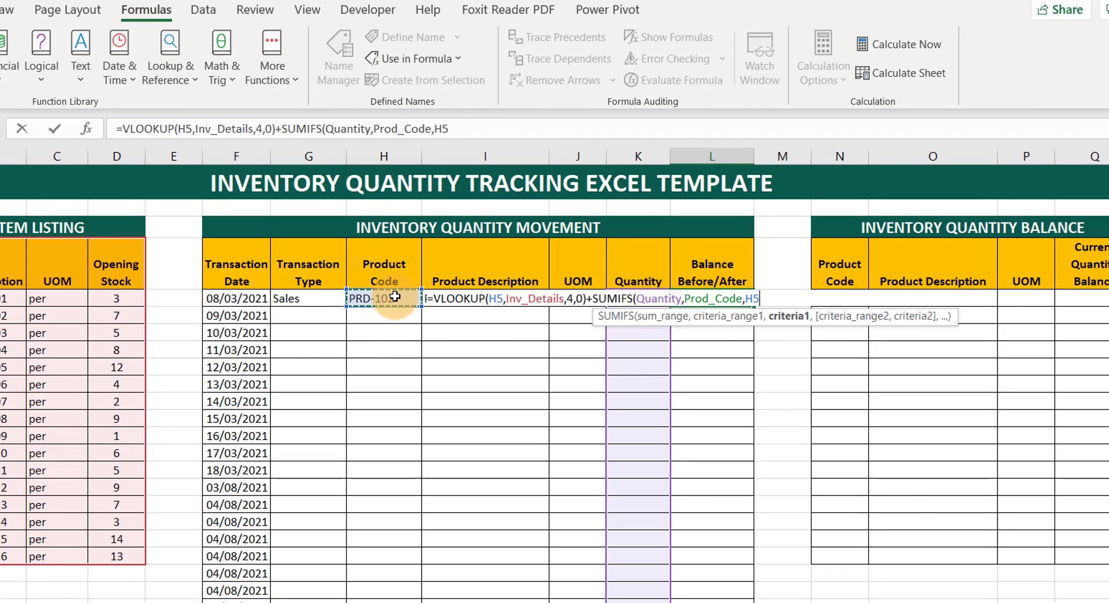
type(",")
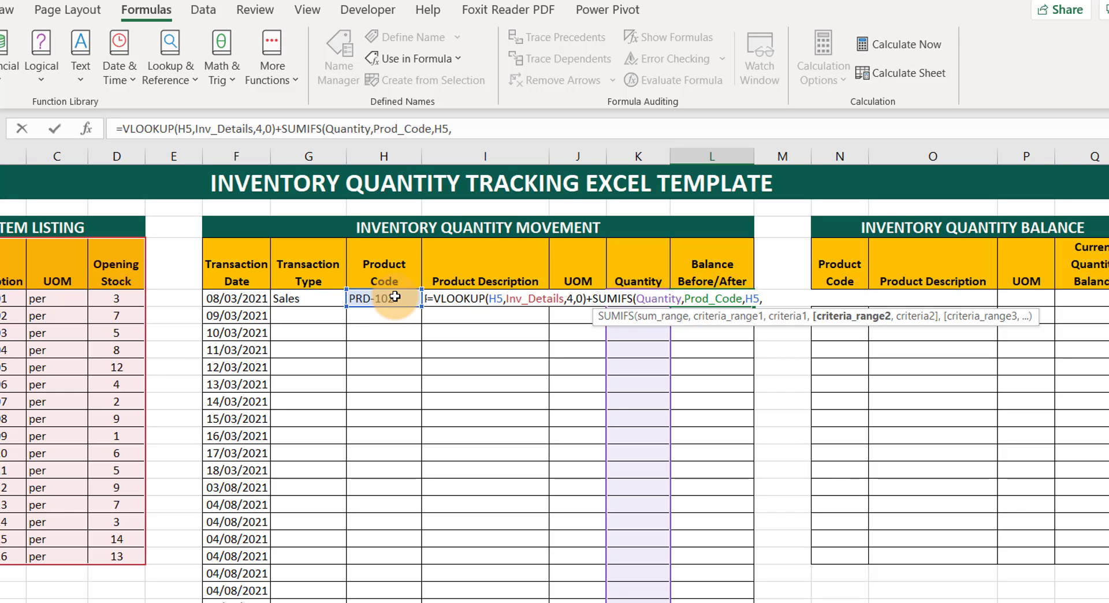
Step: Add a second SUMIFS condition limiting Transaction_Date to "<="&F5
type("tra")
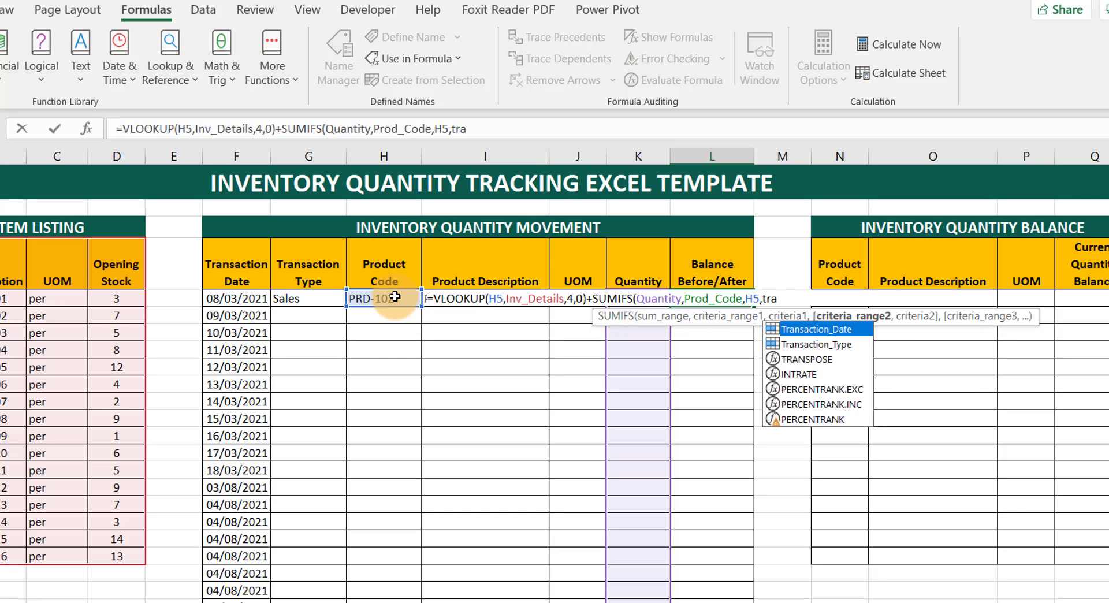
key("Tab")
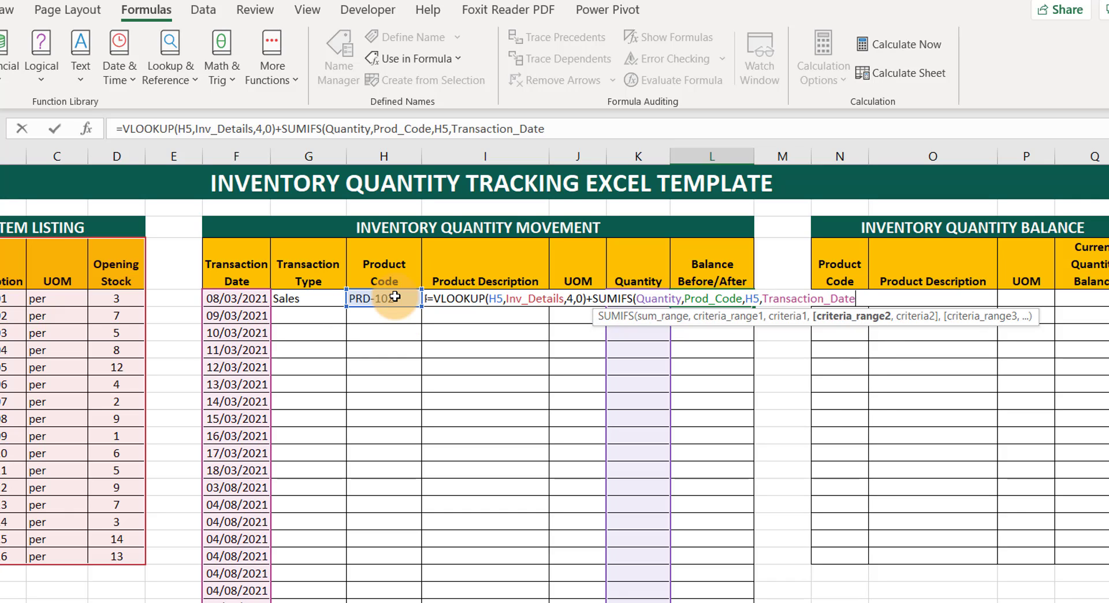
type(",")
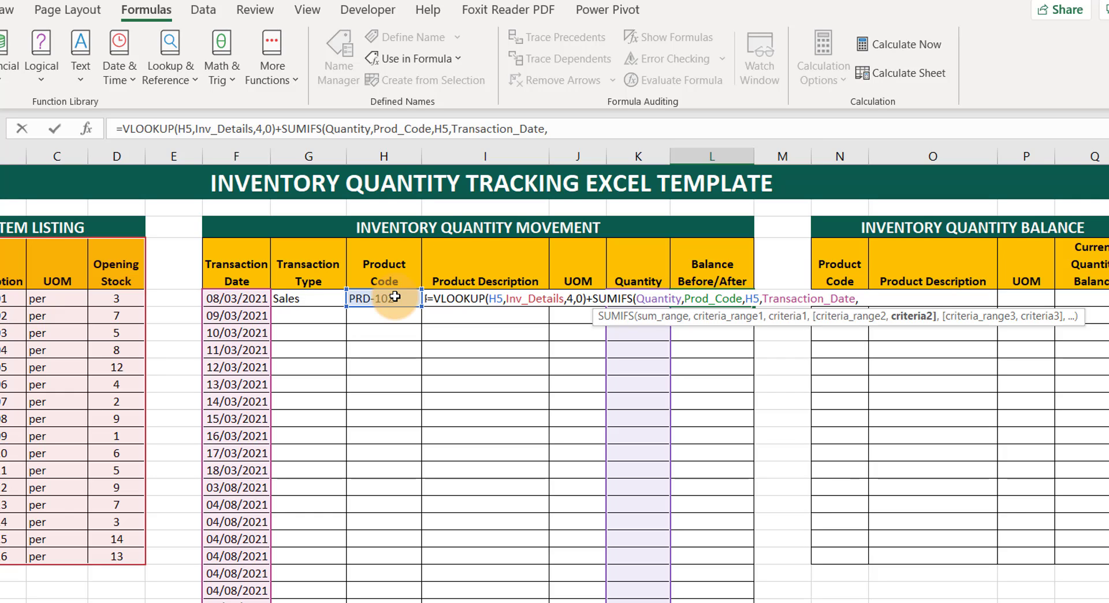
type("\"<=\"&")
left_click(228, 292)
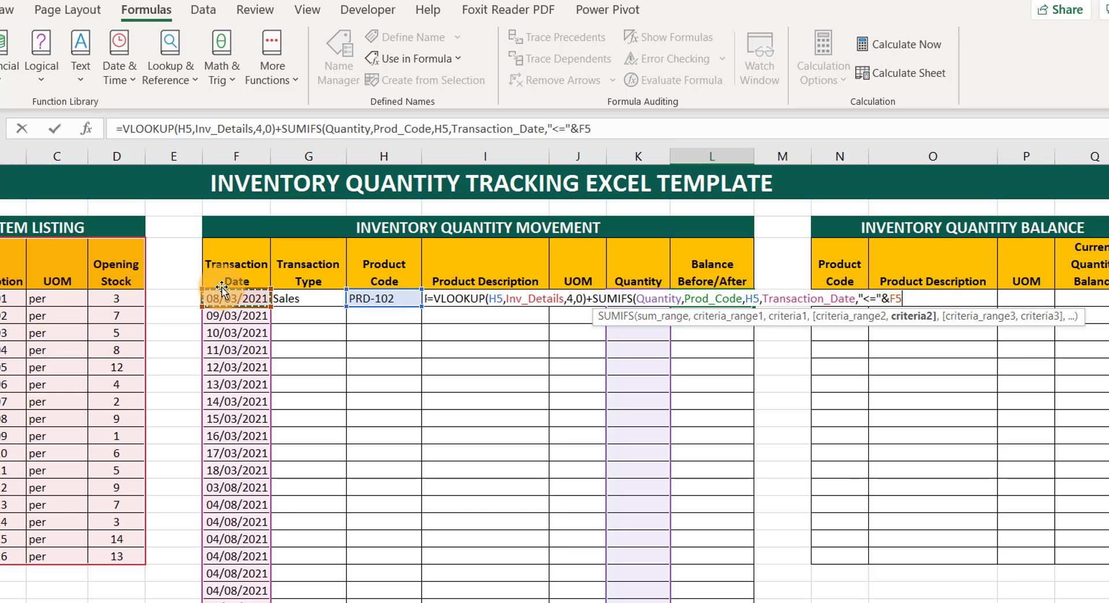
type(",")
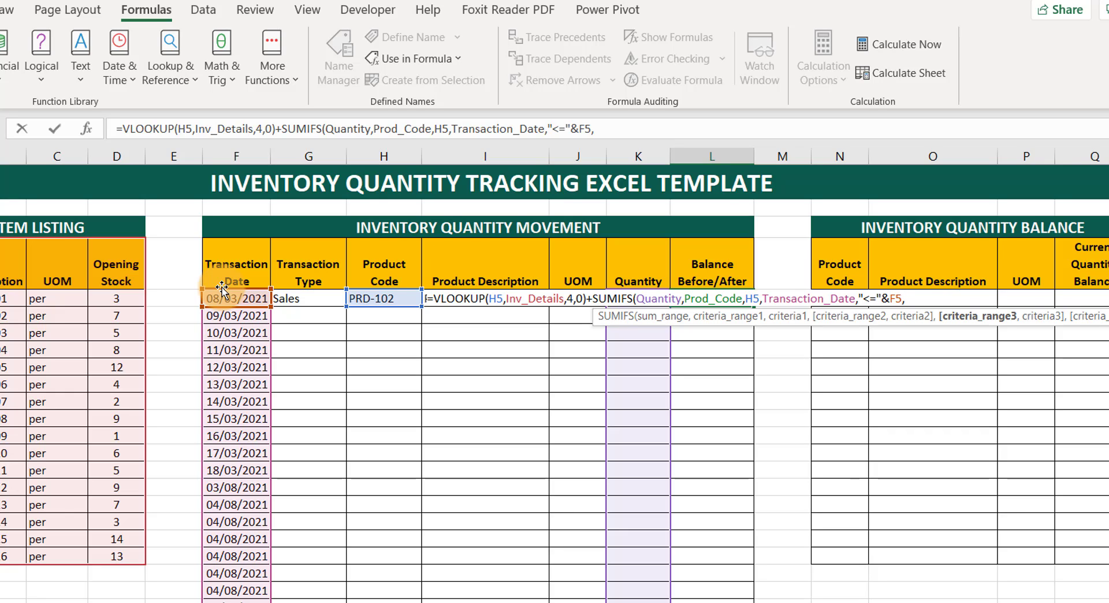
Step: Add a third condition matching Transaction_Type to "Purchase" and close the SUMIFS function
type("tra")
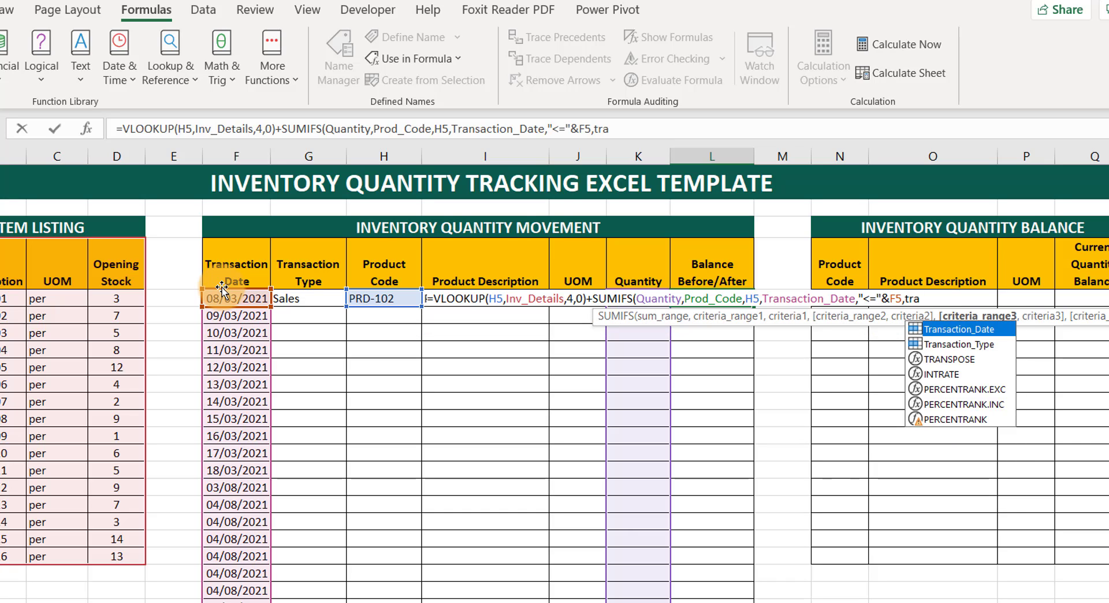
key("Down")
key("Tab")
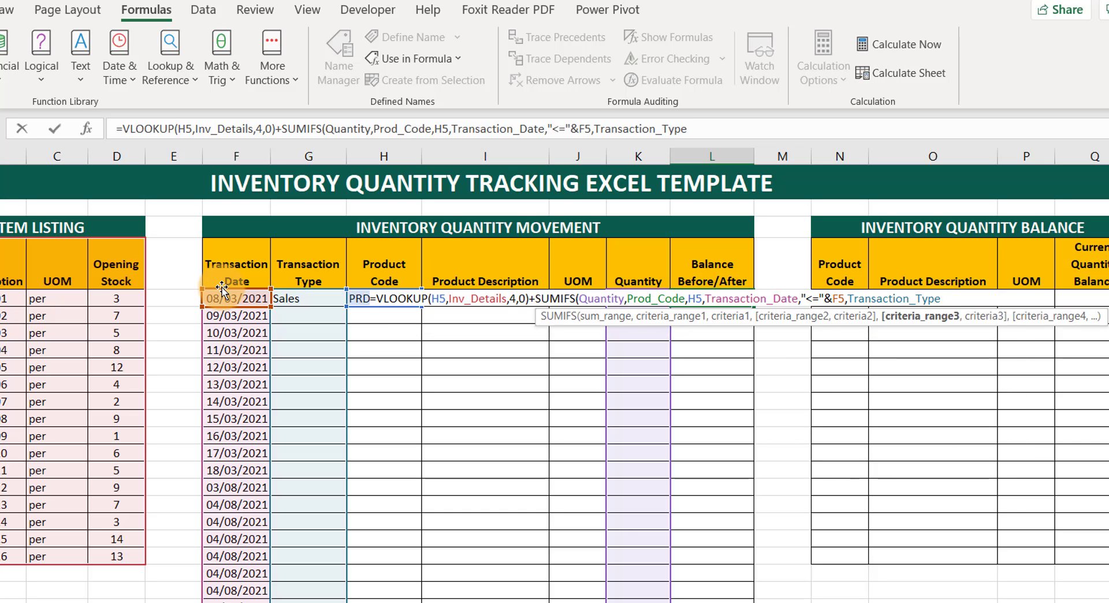
type(",")
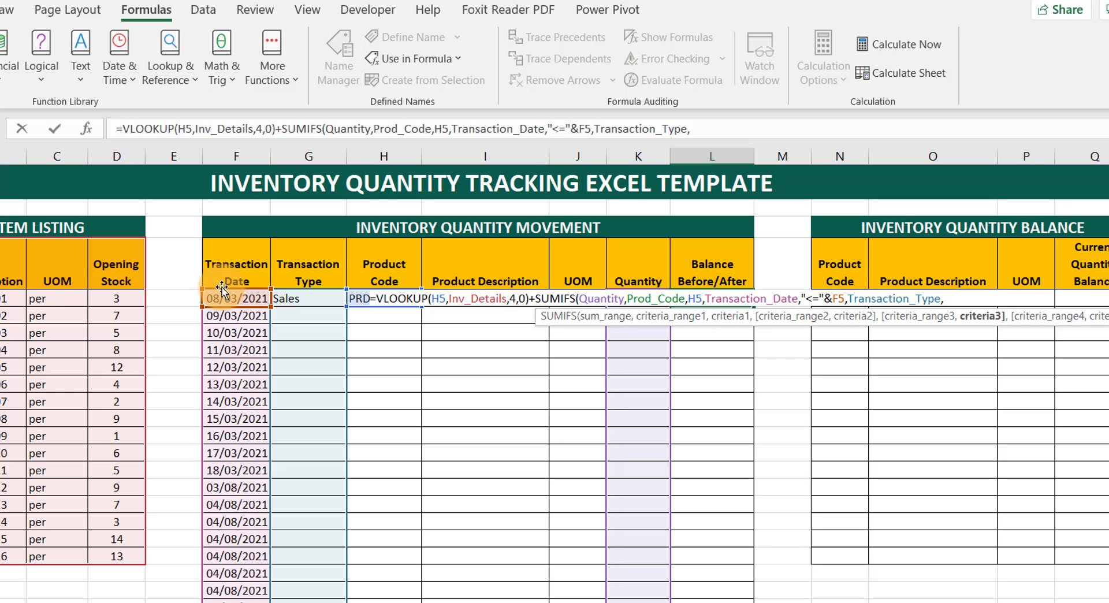
type("\"Purchase")
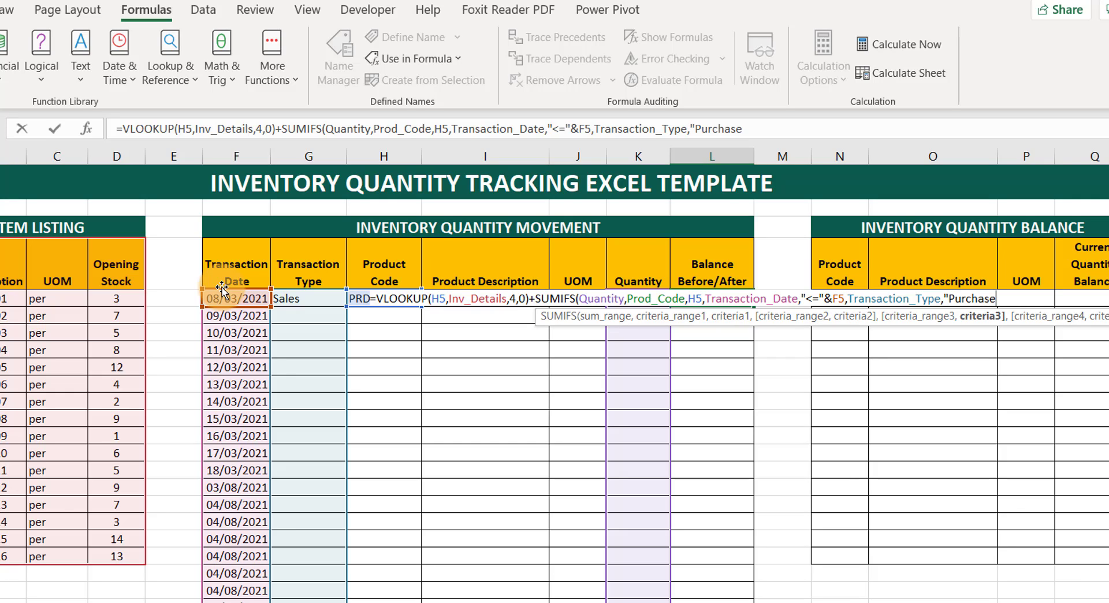
type("\")")
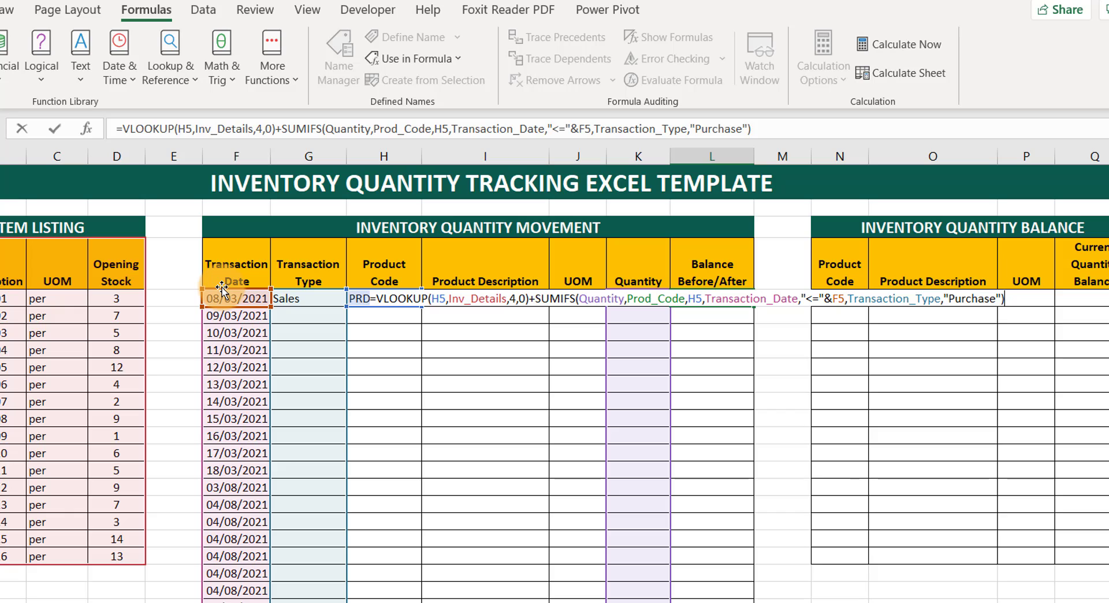
Step: Subtract a second SUMIFS function in the L5 formula, again using Quantity as the sum range
type("_")
key("BackSpace")
type("-sumifs")
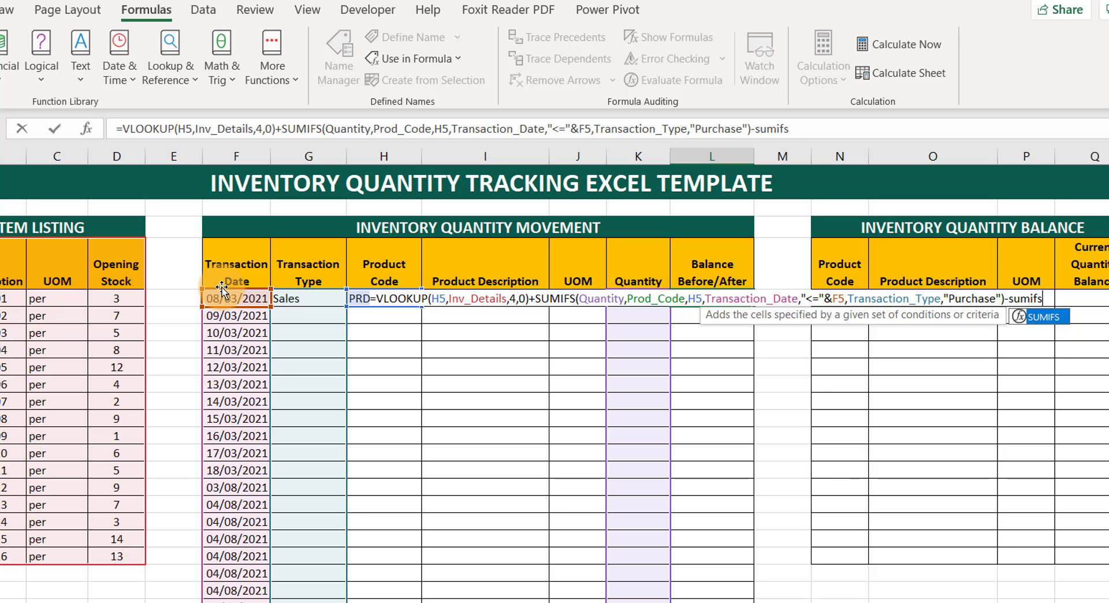
key("Tab")
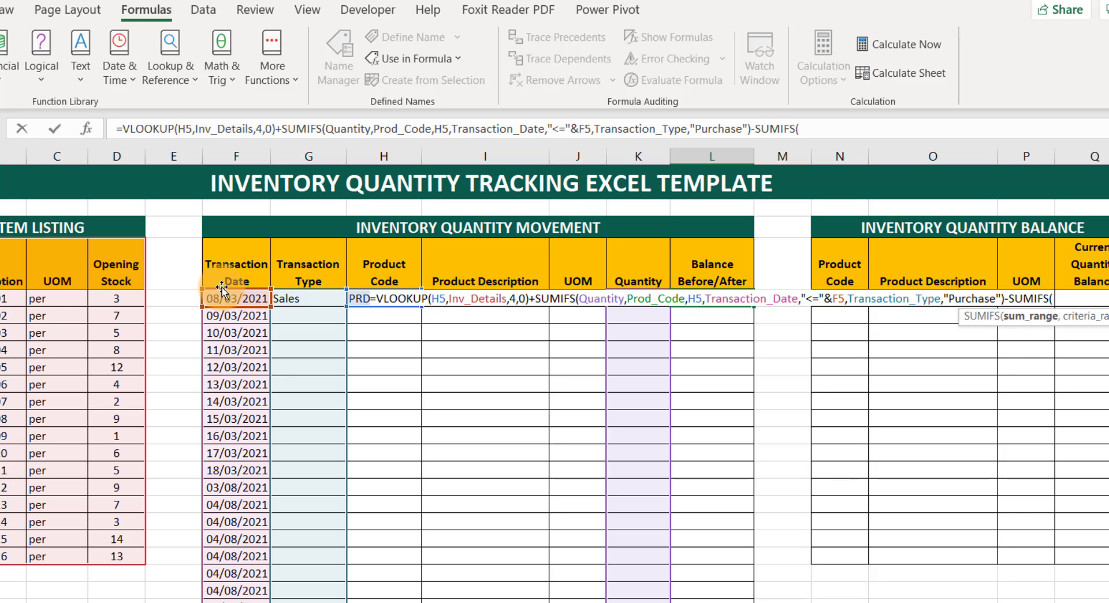
type("Quantity")
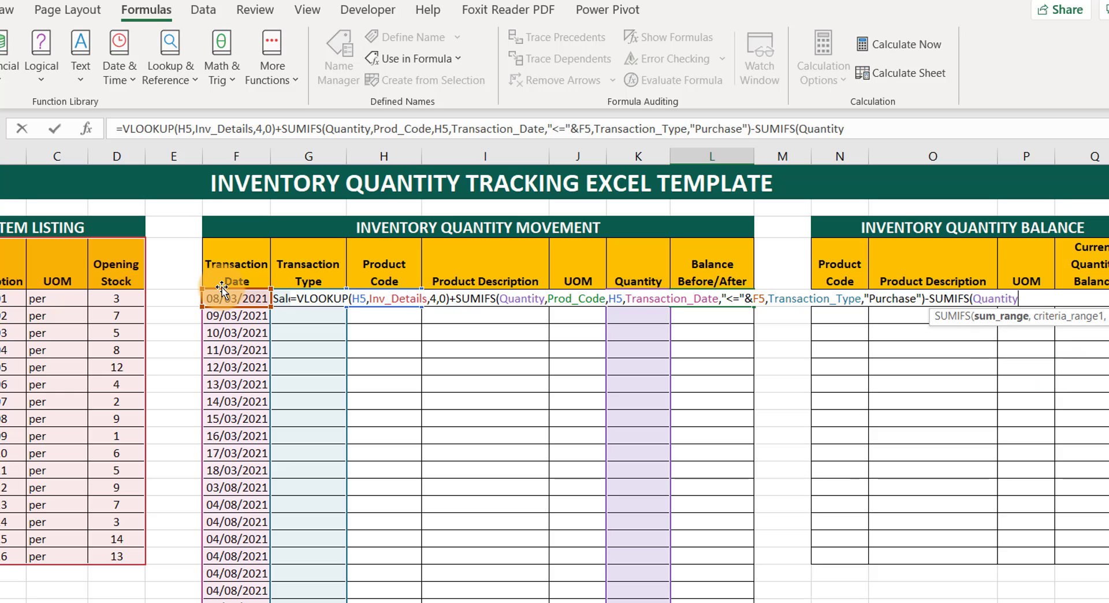
type(",")
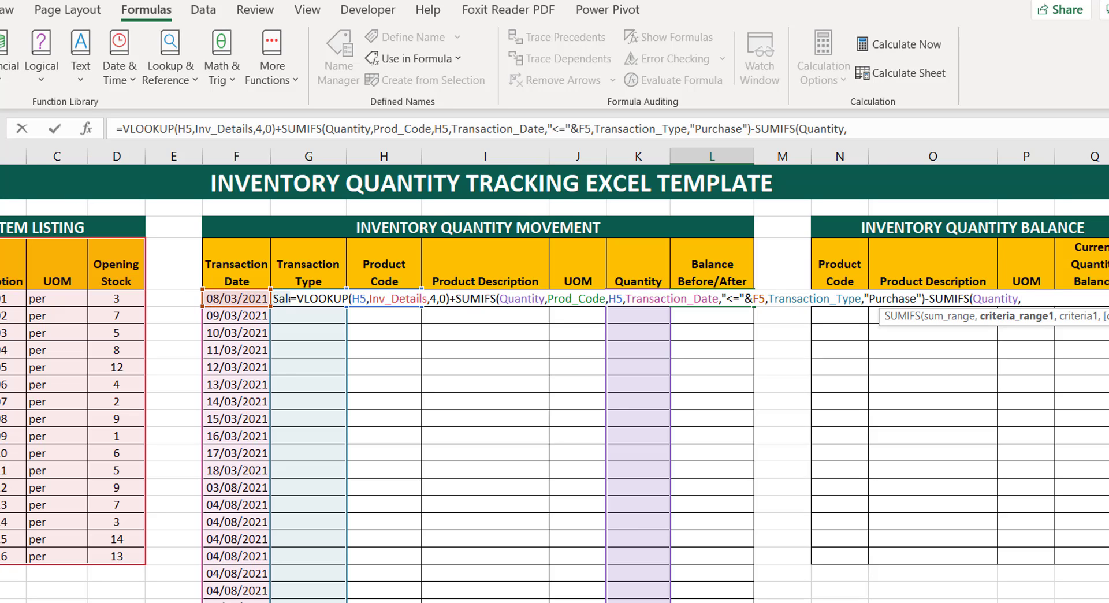
Step: Use Product_Code as the second SUMIFS's first criteria range and replace Prod_Code with Product_Code in the first SUMIFS
type("pro")
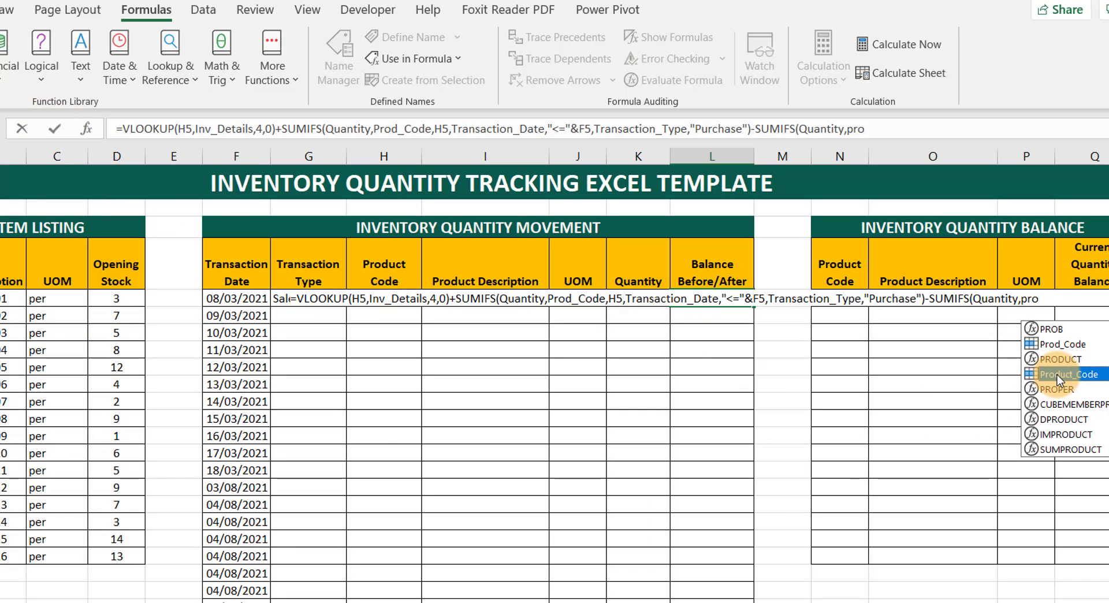
double_click(1057, 375)
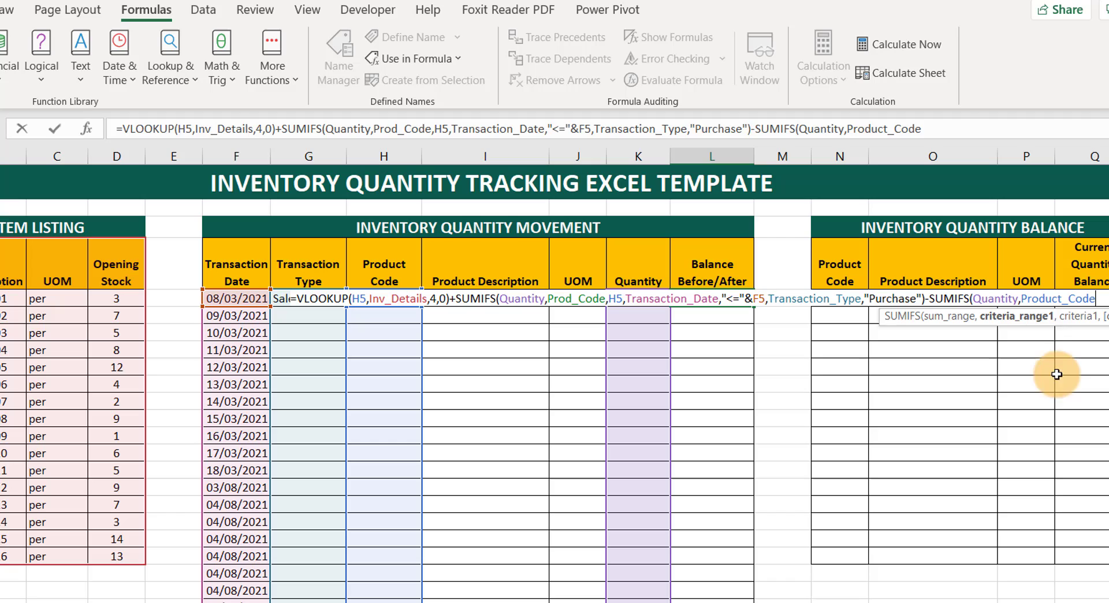
left_click(604, 300)
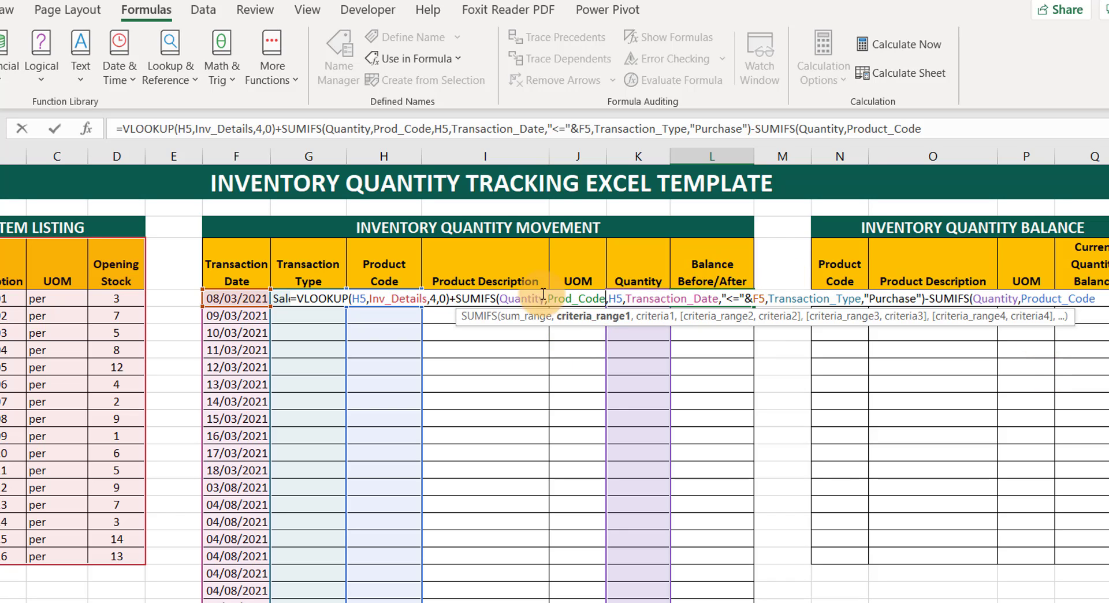
key("BackSpace")
key("BackSpace")
key("BackSpace")
key("BackSpace")
key("BackSpace")
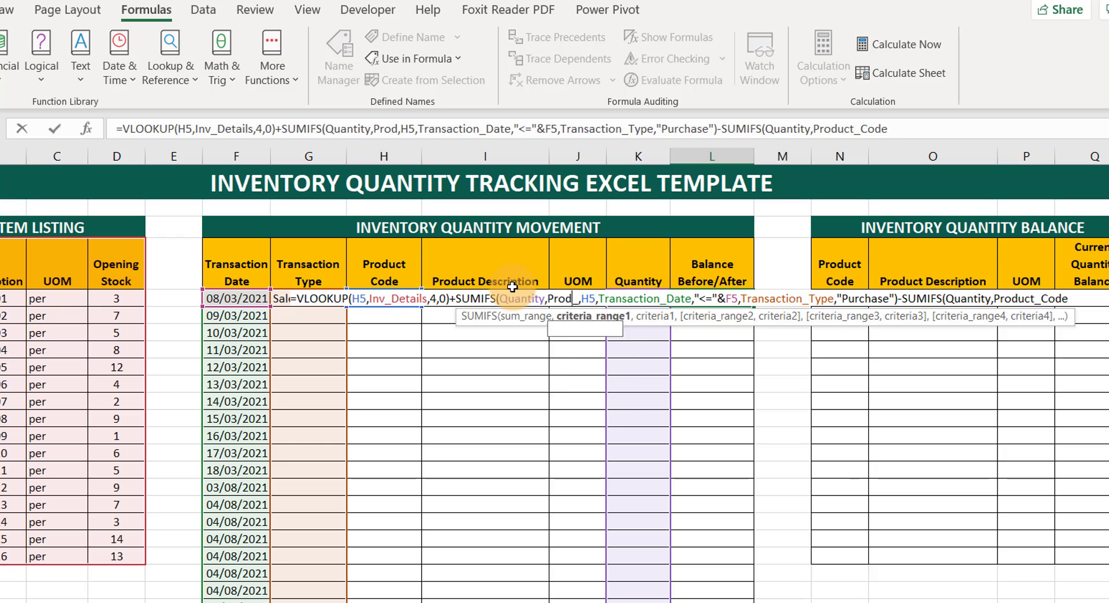
key("Down")
key("Down")
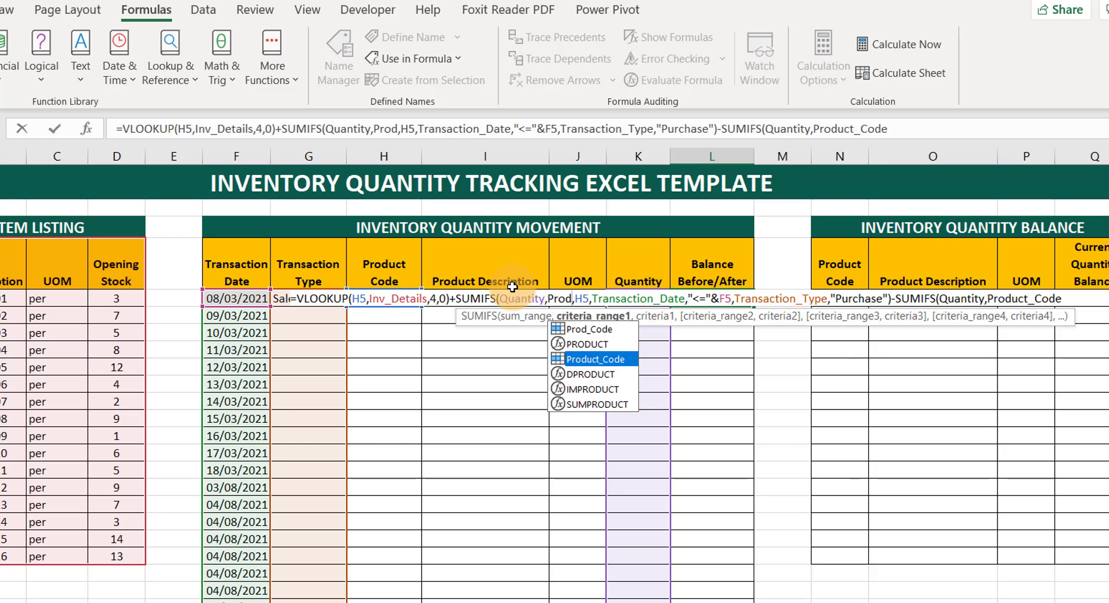
key("Escape")
key("Tab")
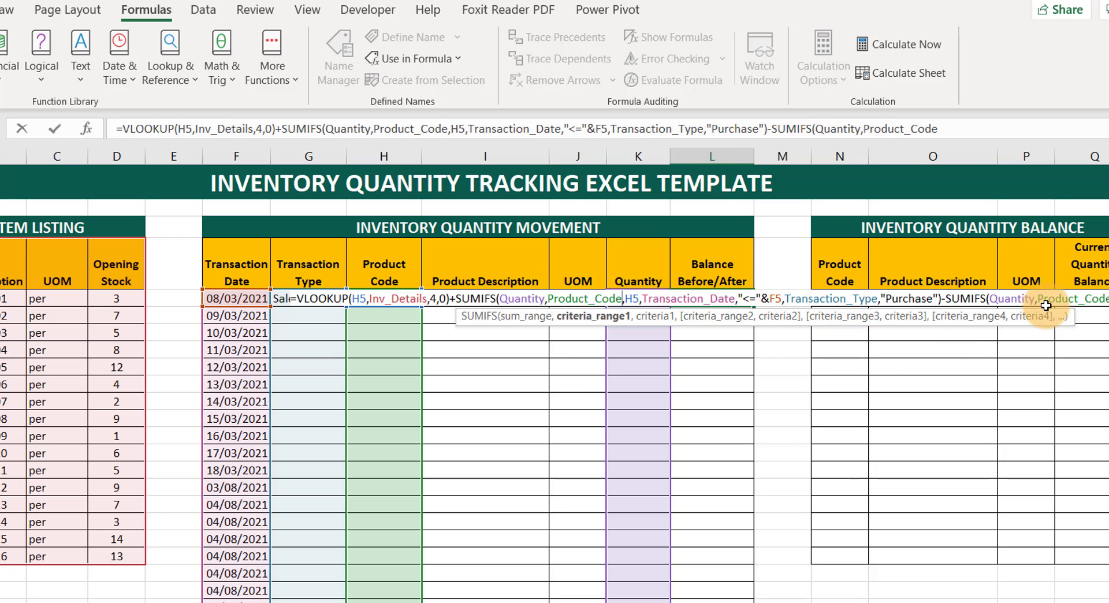
Step: Set the second SUMIFS's first criterion to the product code in H5
left_click(1104, 299)
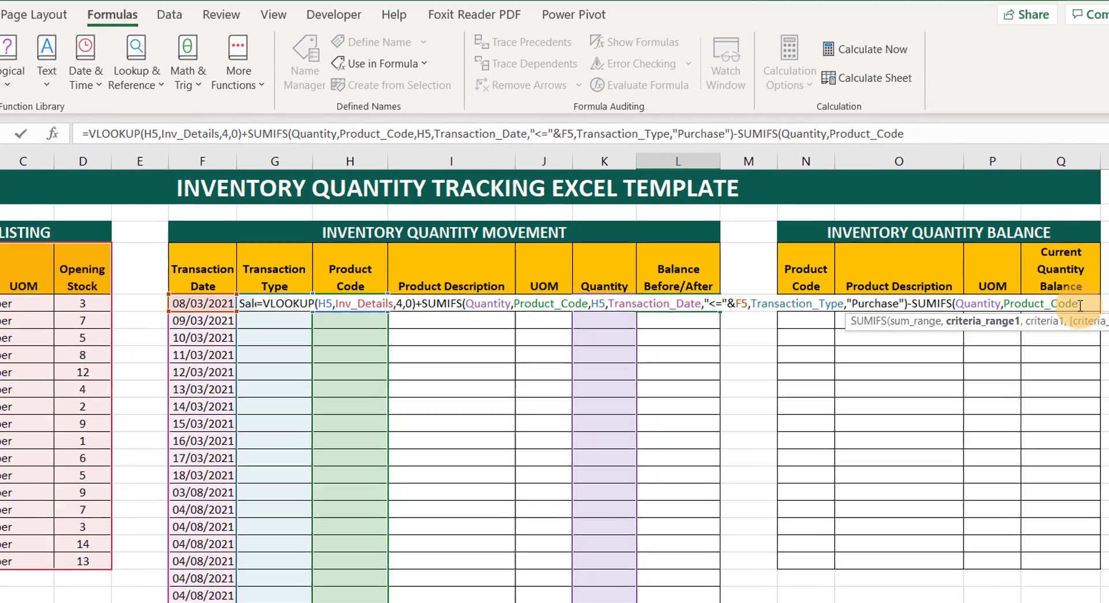
type(",")
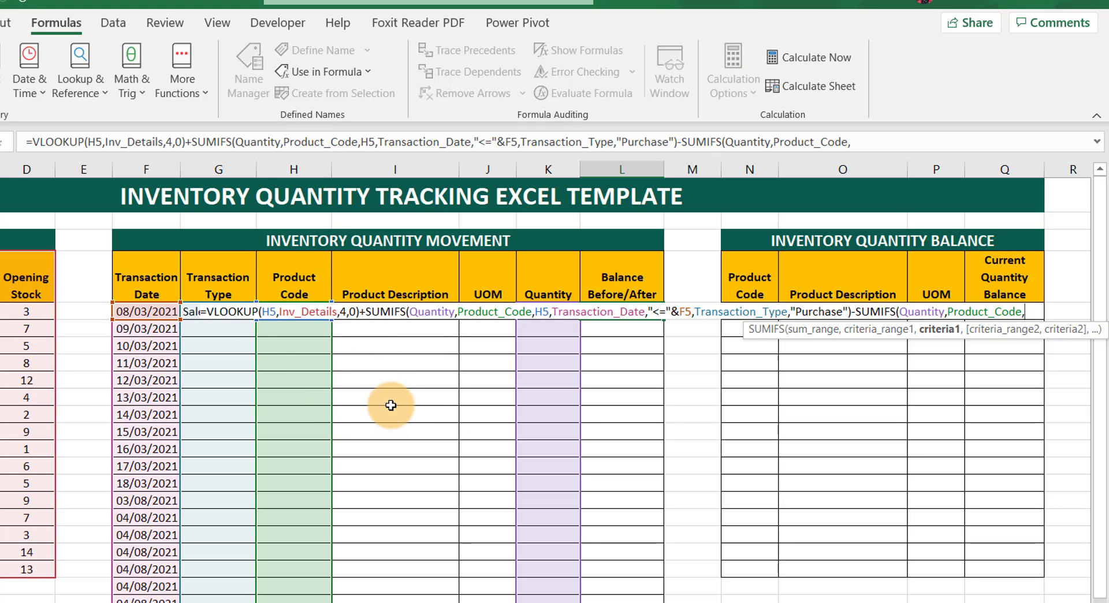
type("h")
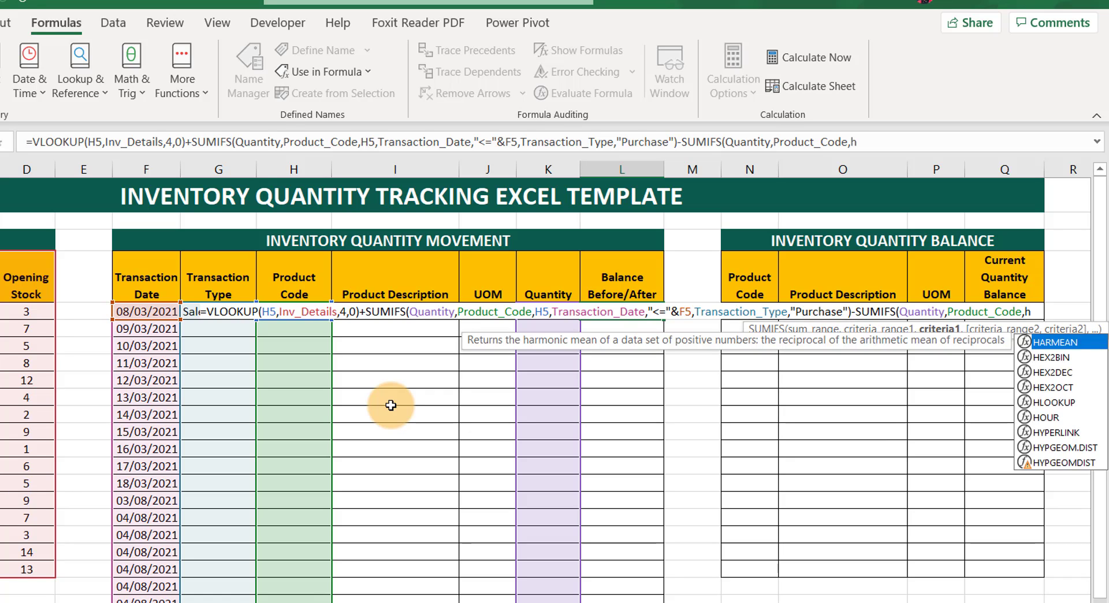
type("5")
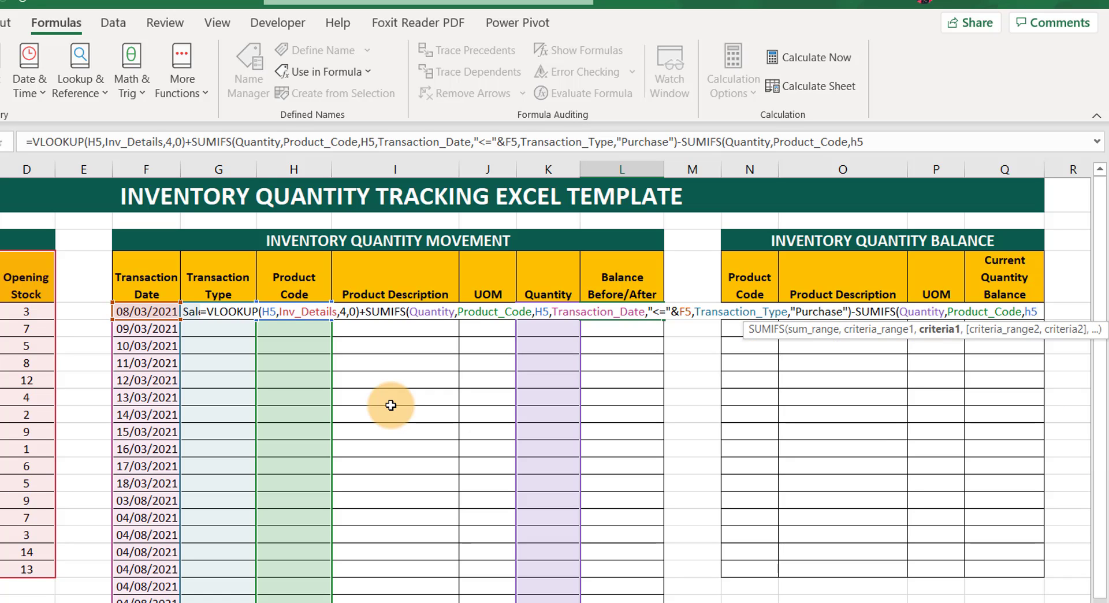
type(",")
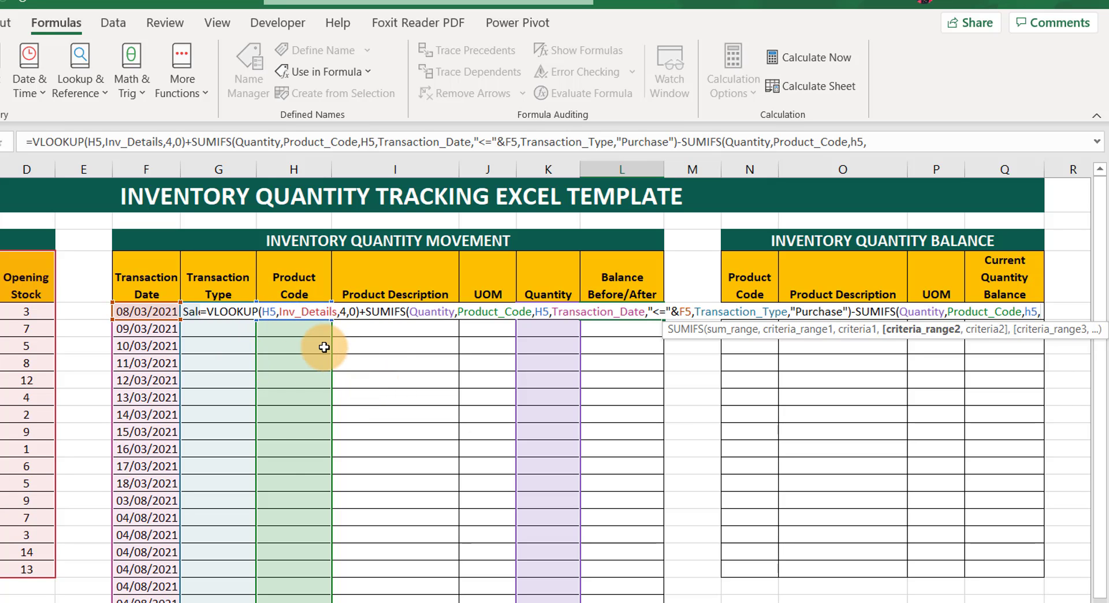
Step: Add a second condition to the second SUMIFS, matching Transaction_Date to F5
type("trans")
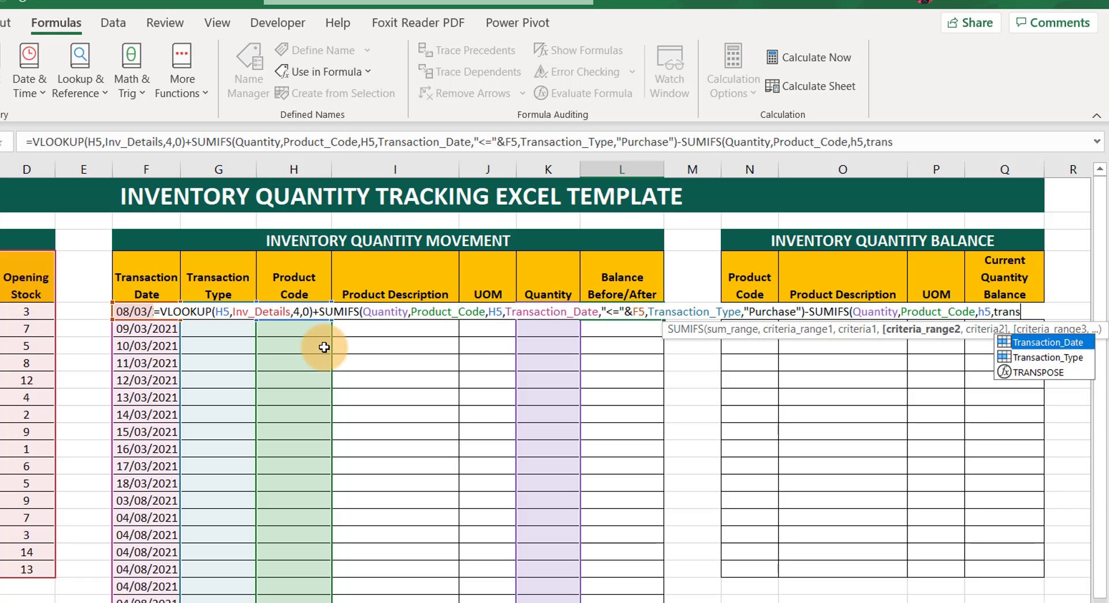
type("act")
key("Tab")
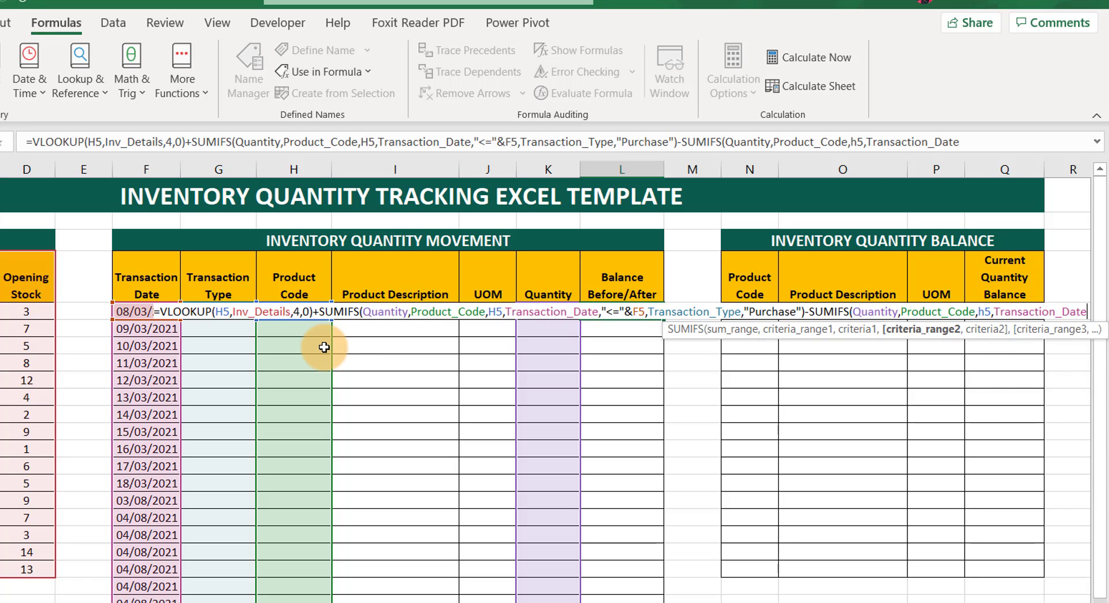
type(",")
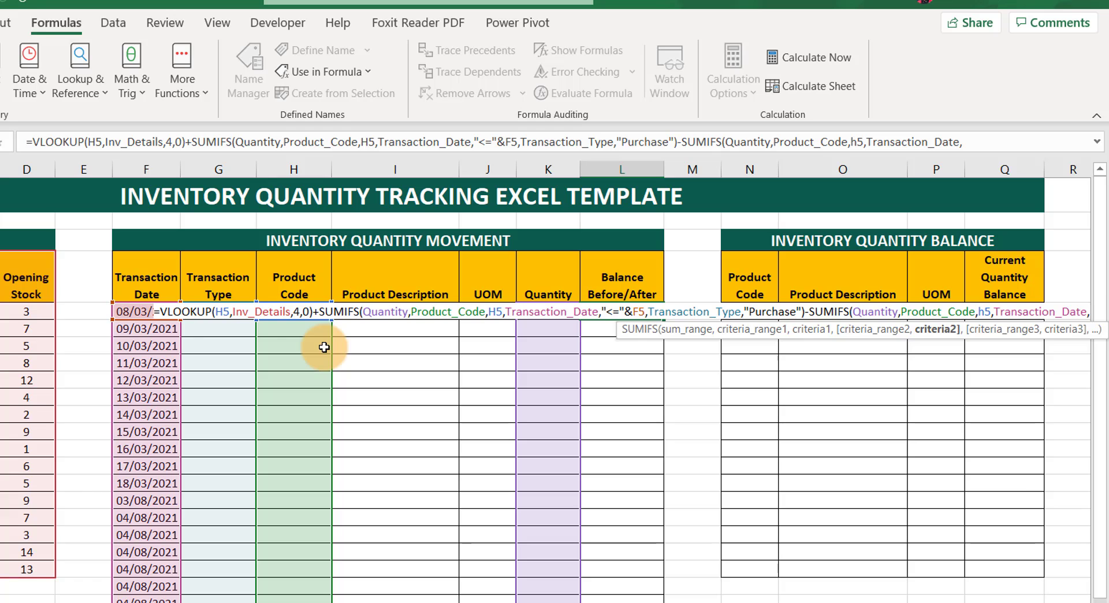
left_click(132, 311)
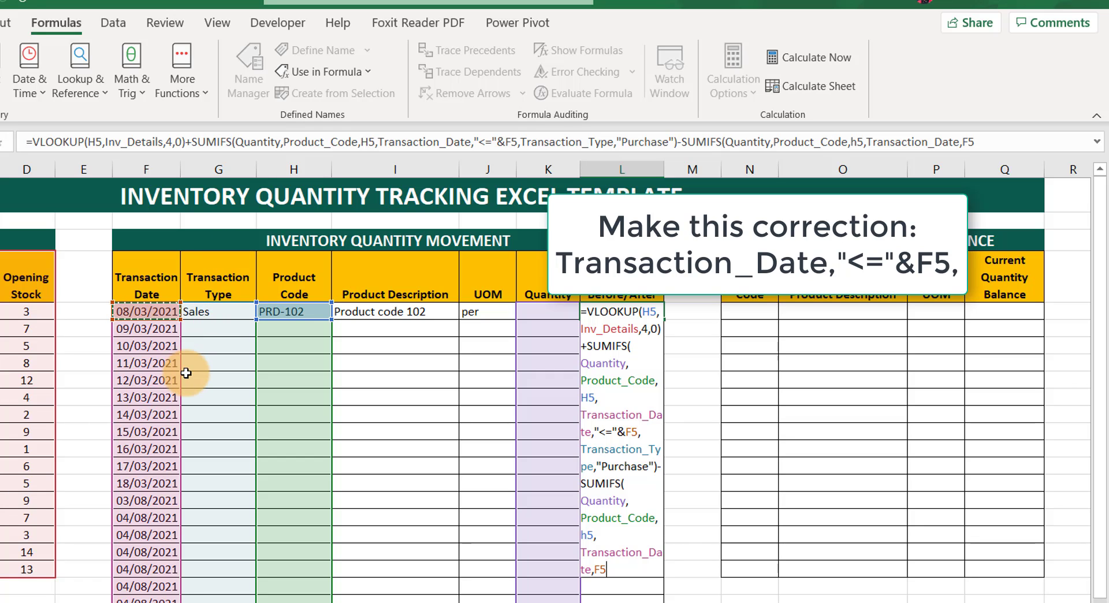
type(",")
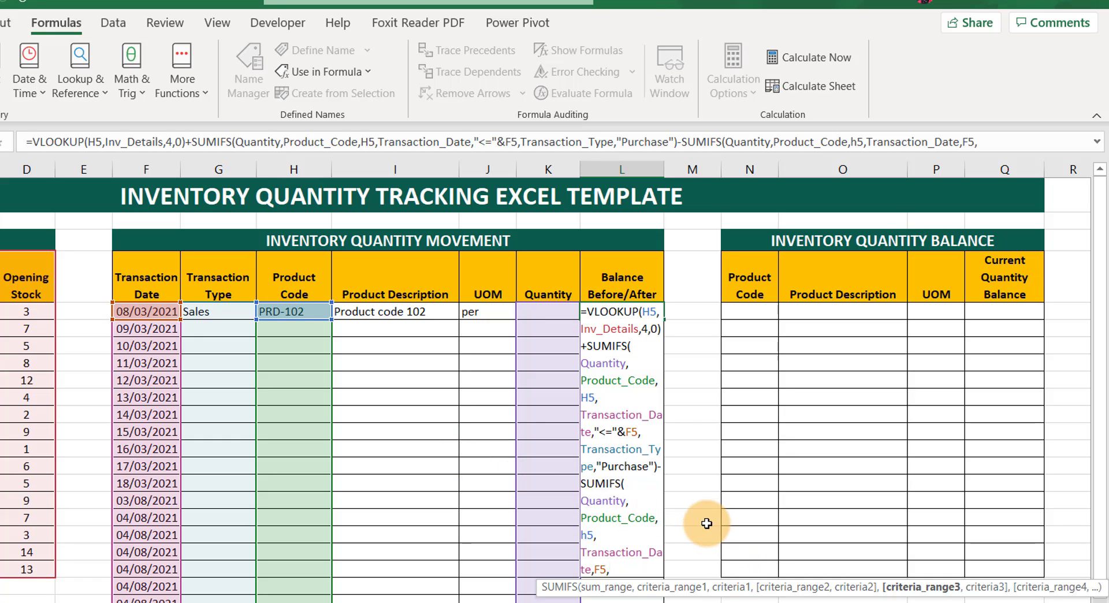
Step: Add a third condition matching Transaction_Type to "Sales", close the function and enter the L5 formula
type("transa")
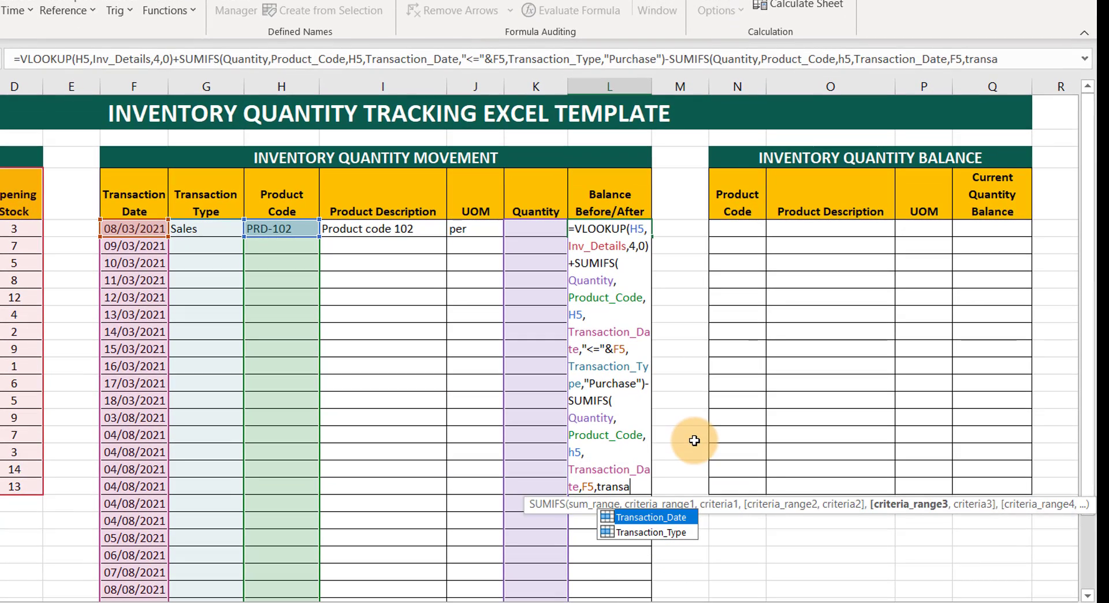
key("Down")
key("Tab")
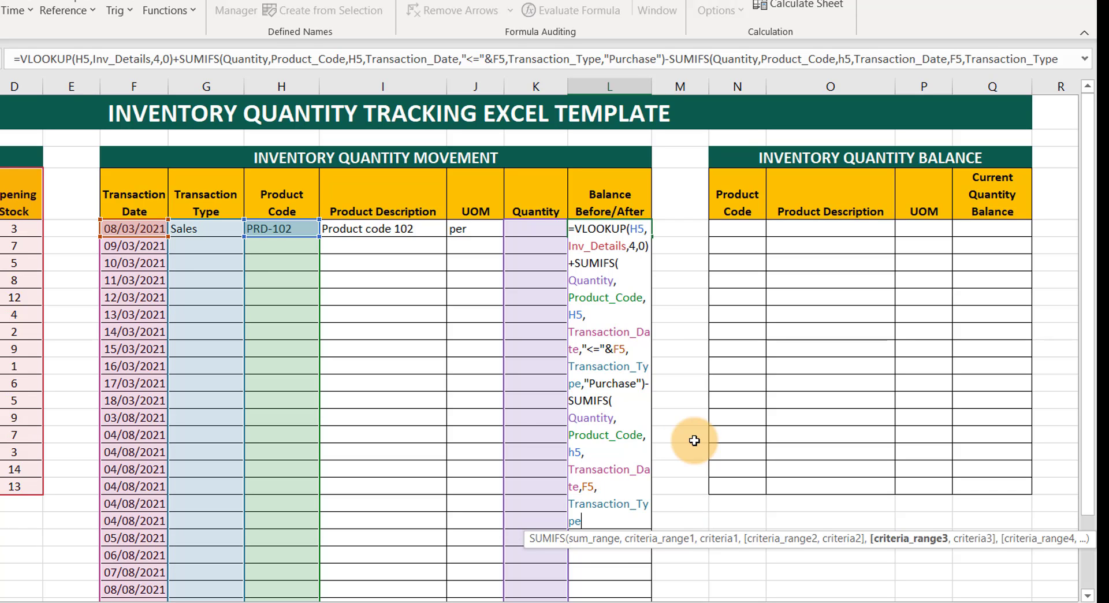
type(",")
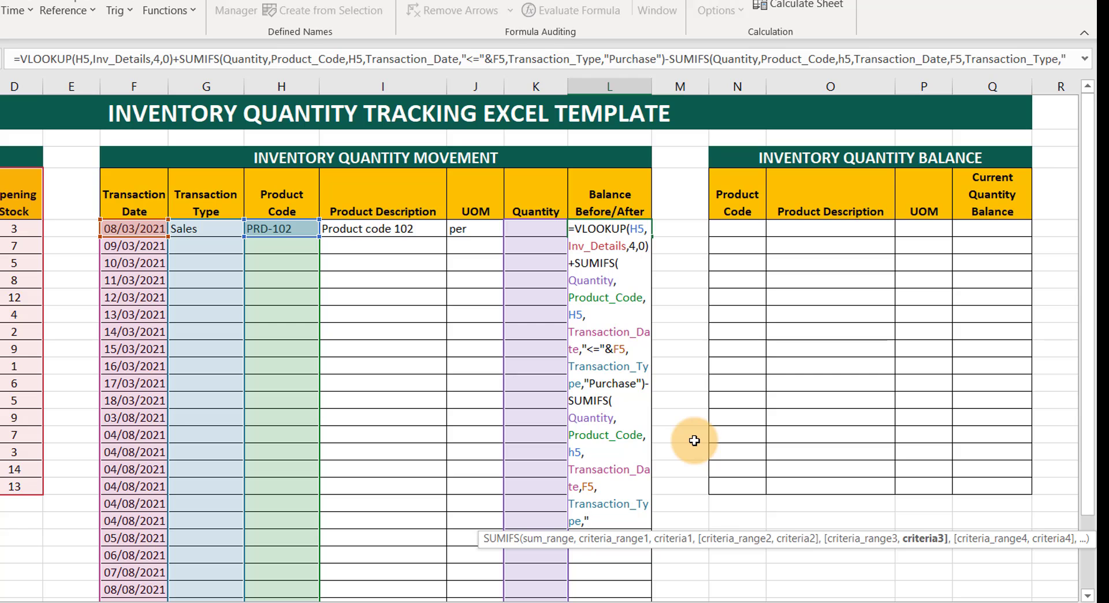
type("Sales")
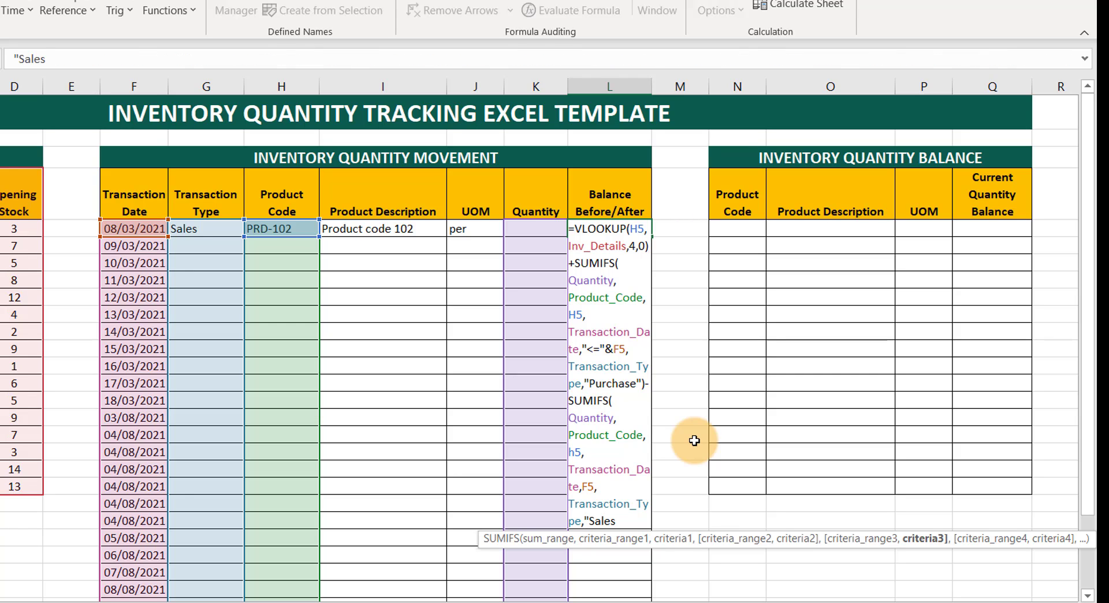
type("\")")
key("Return")
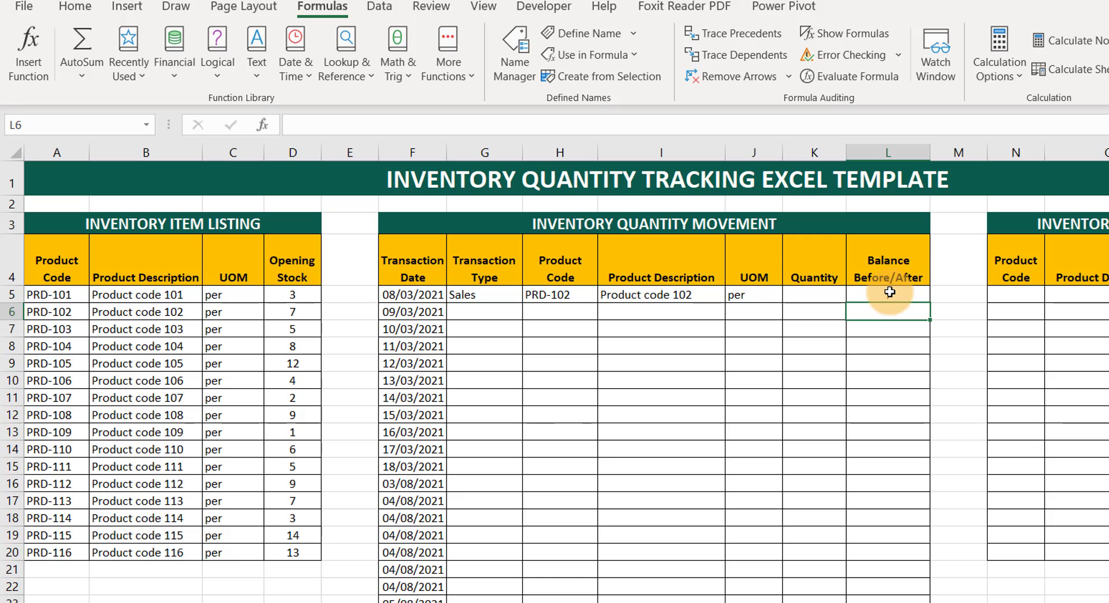
Step: Test the balance formula by changing the first transaction's product code in H5 to PRD-105
left_click(889, 293)
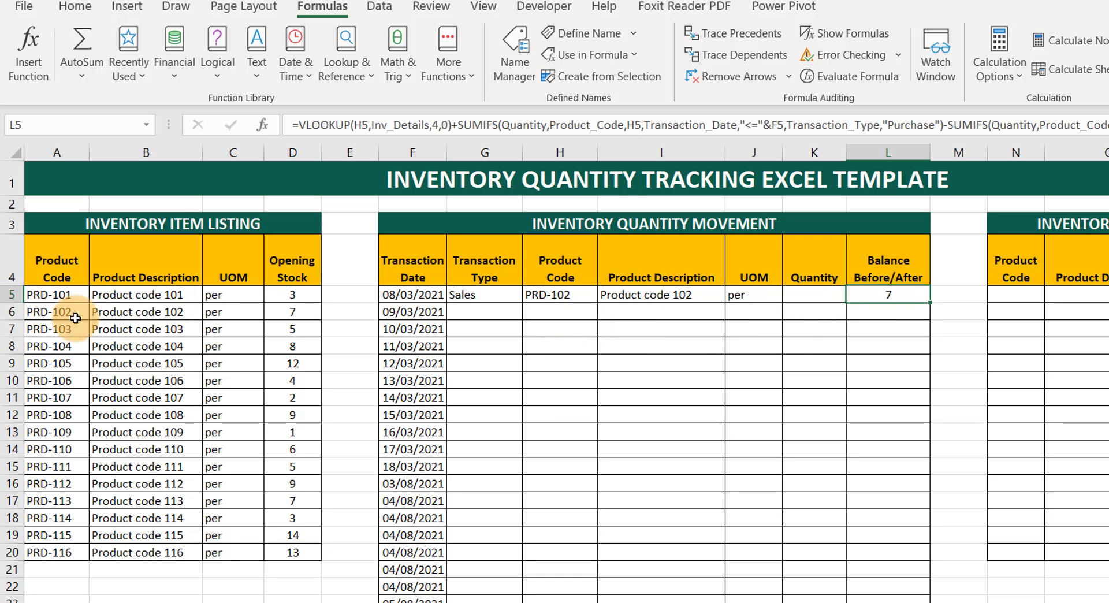
left_click(554, 295)
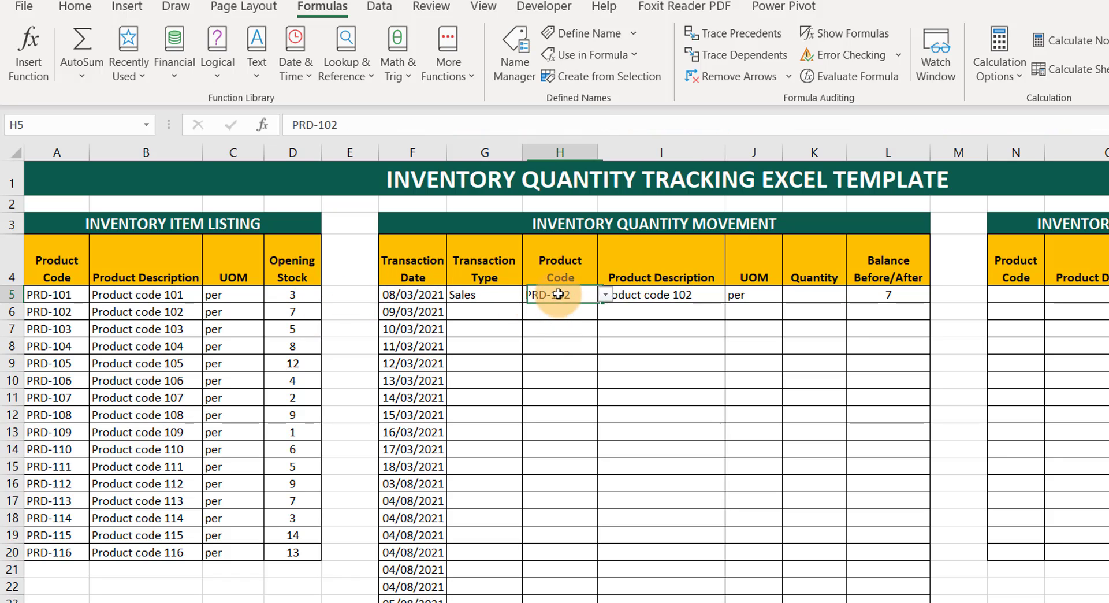
left_click(604, 295)
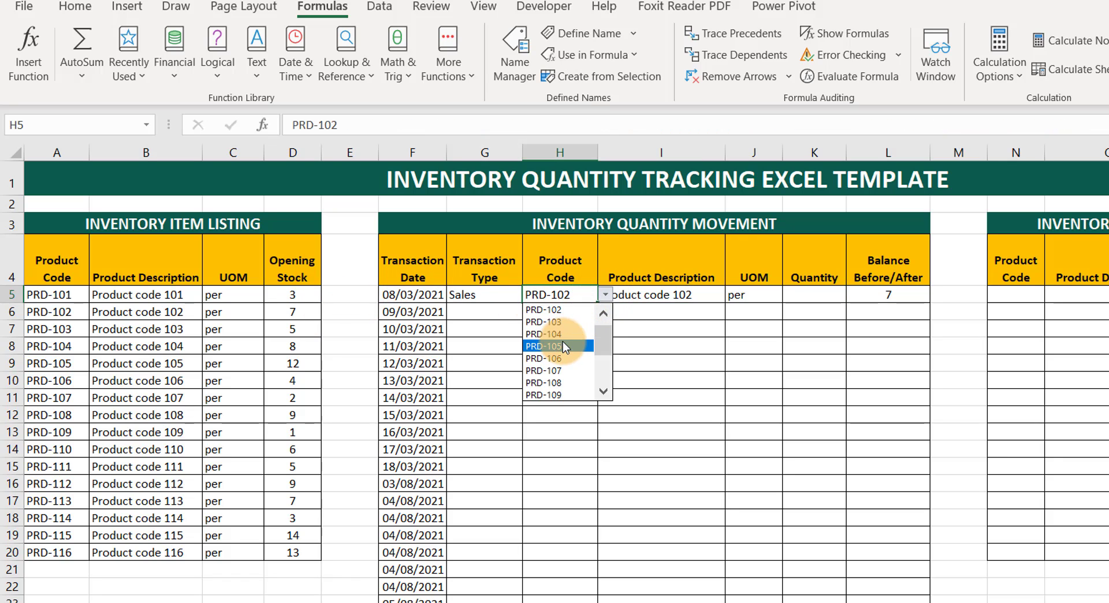
left_click(563, 345)
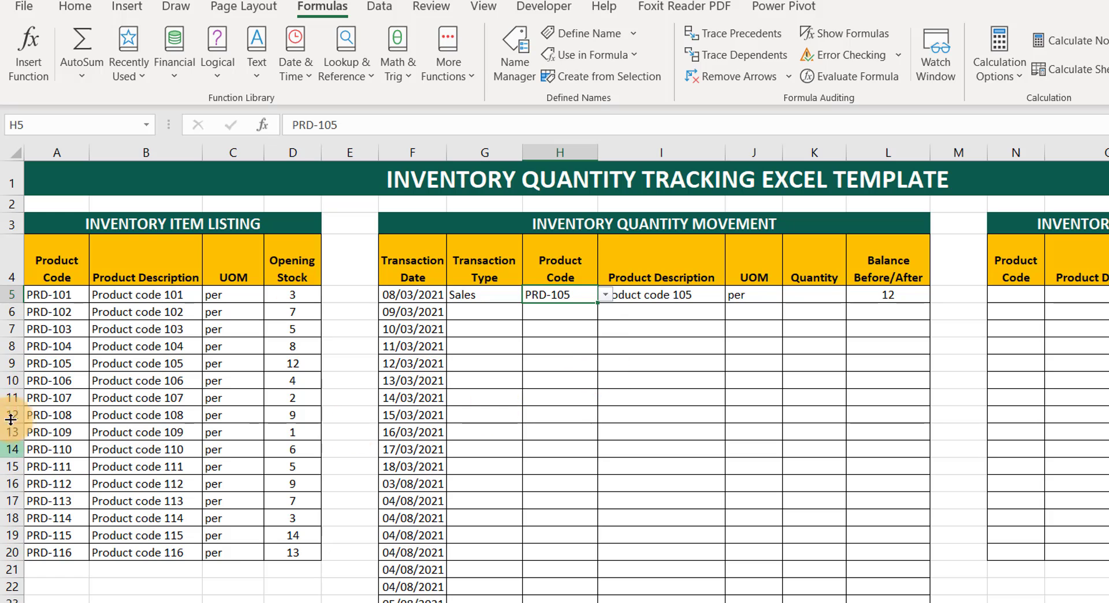
Step: Enter a quantity of 4 for the first transaction in K5
left_click(875, 294)
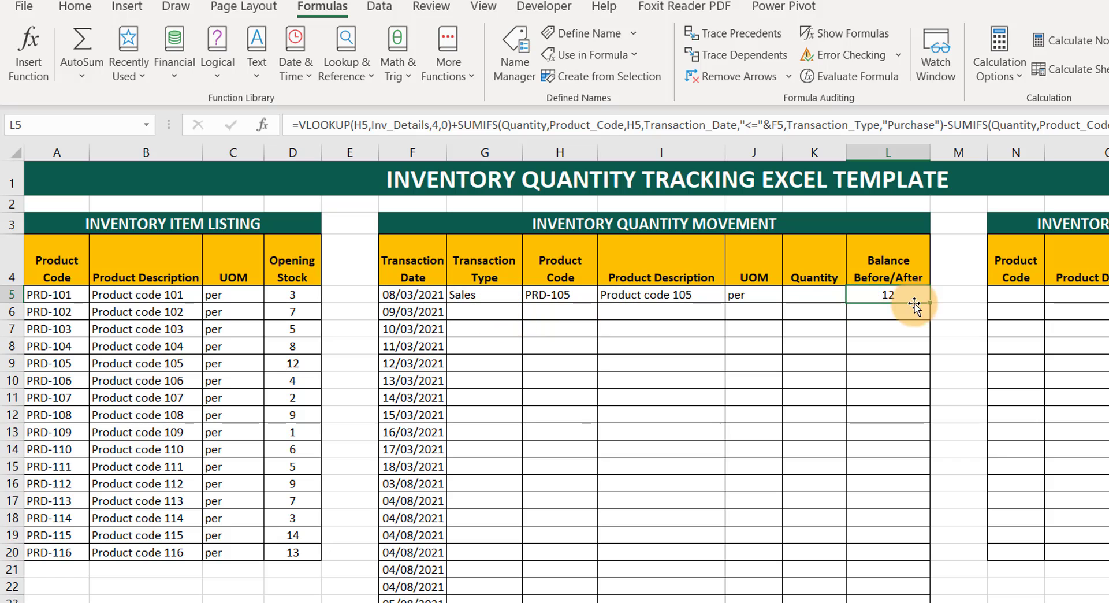
left_click(817, 289)
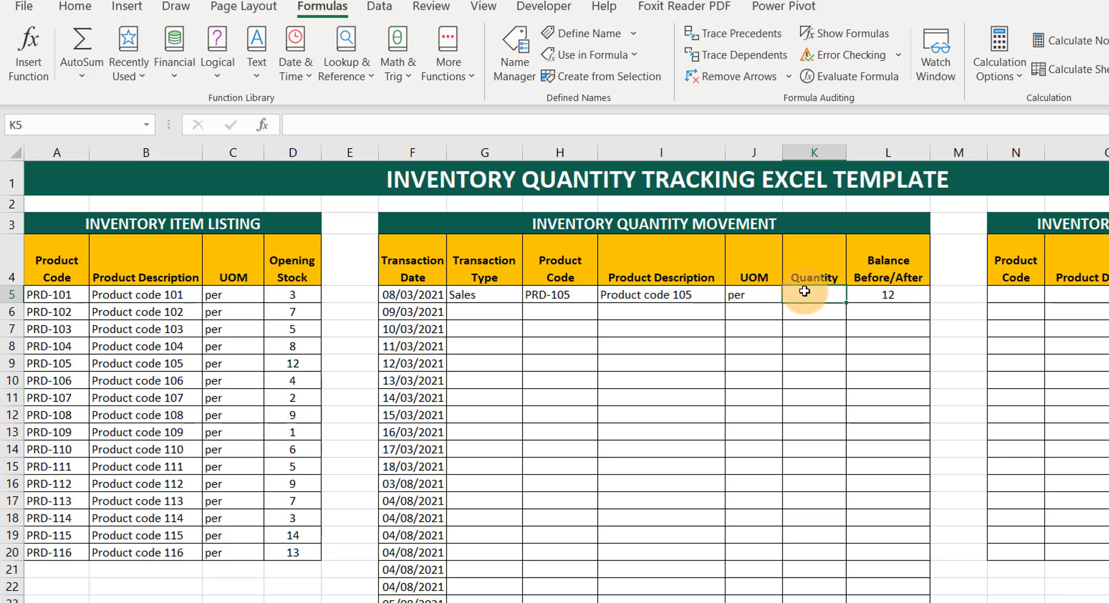
type("4")
key("Return")
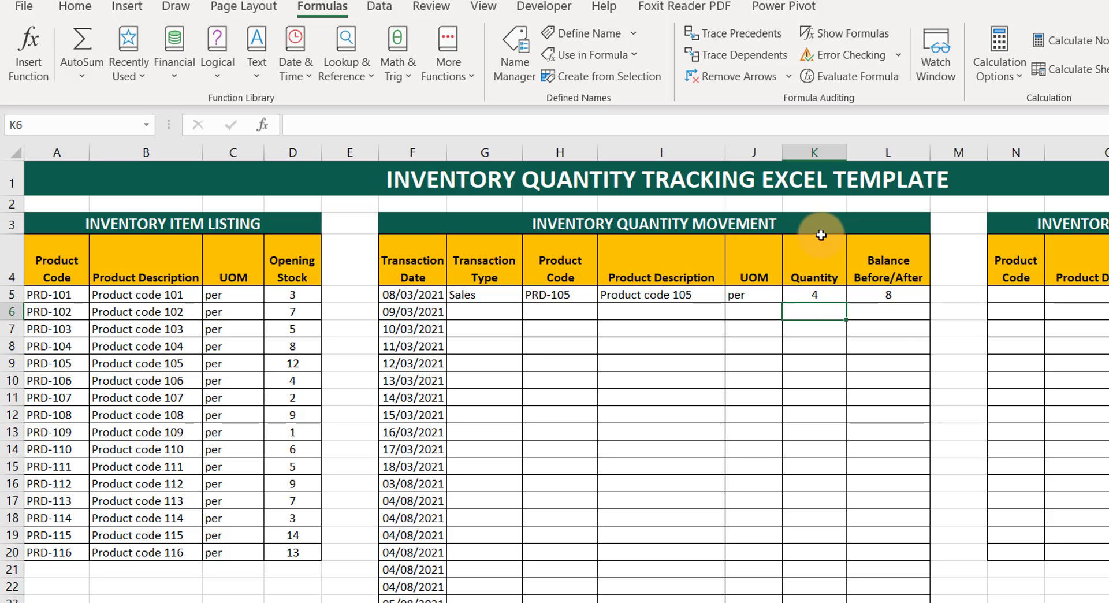
Step: Check the L5 balance and clear the first transaction's product code in H5
left_click(882, 293)
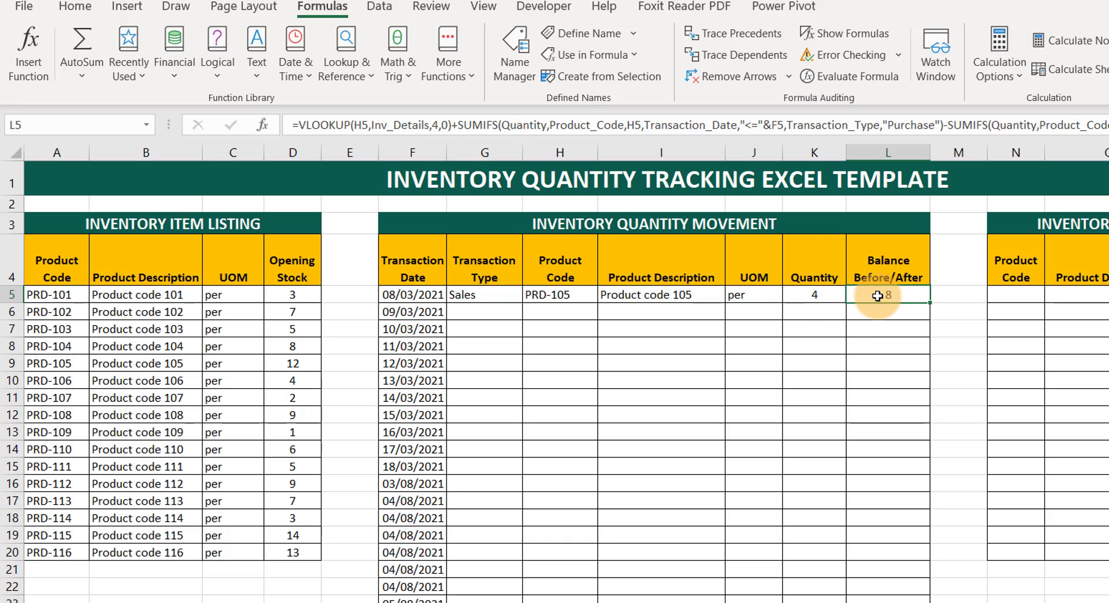
left_click(546, 301)
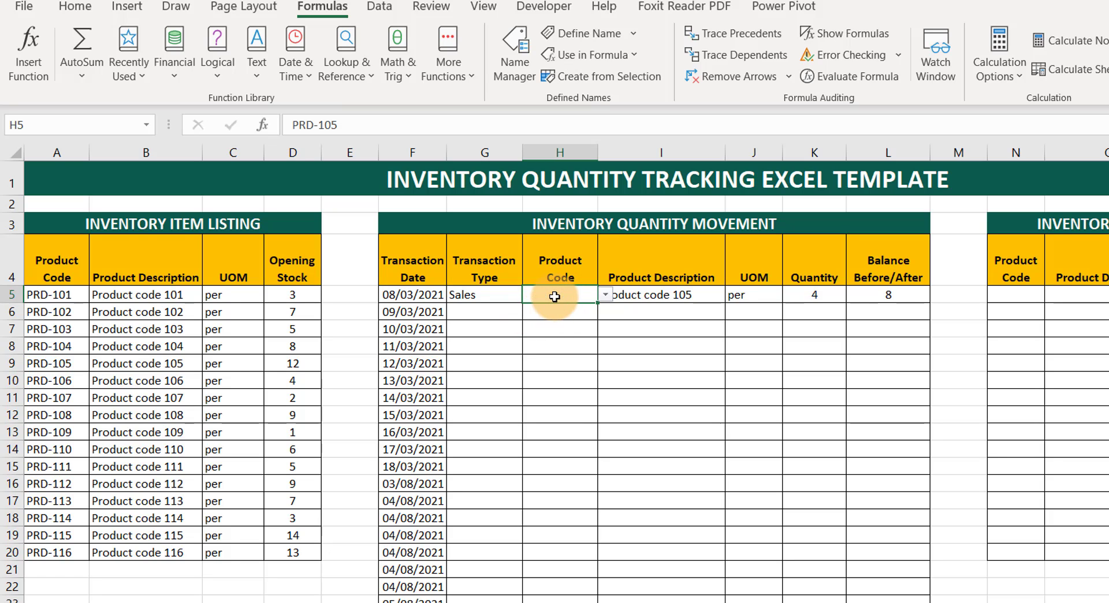
key("Delete")
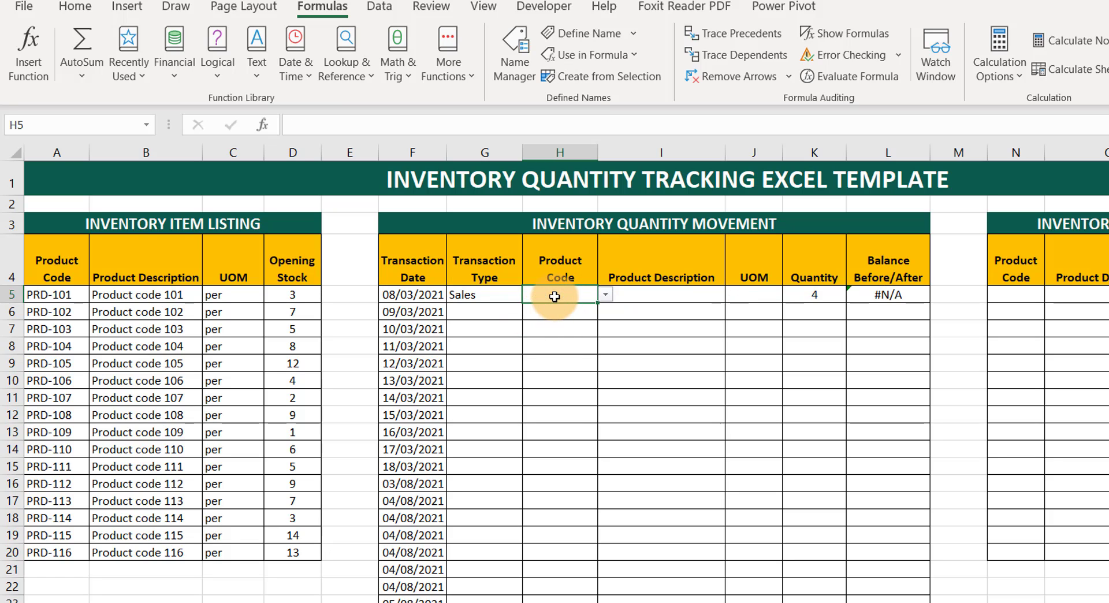
Step: Wrap the Balance Before/After formula in L5 in IFNA with an empty string ("") as the fallback value
left_click(877, 295)
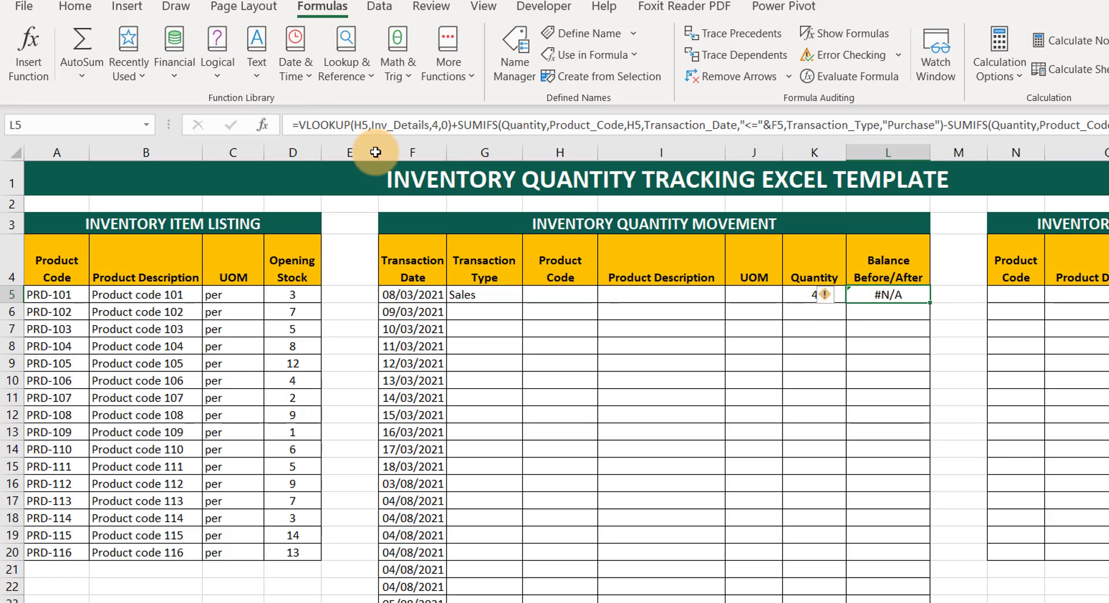
left_click(300, 125)
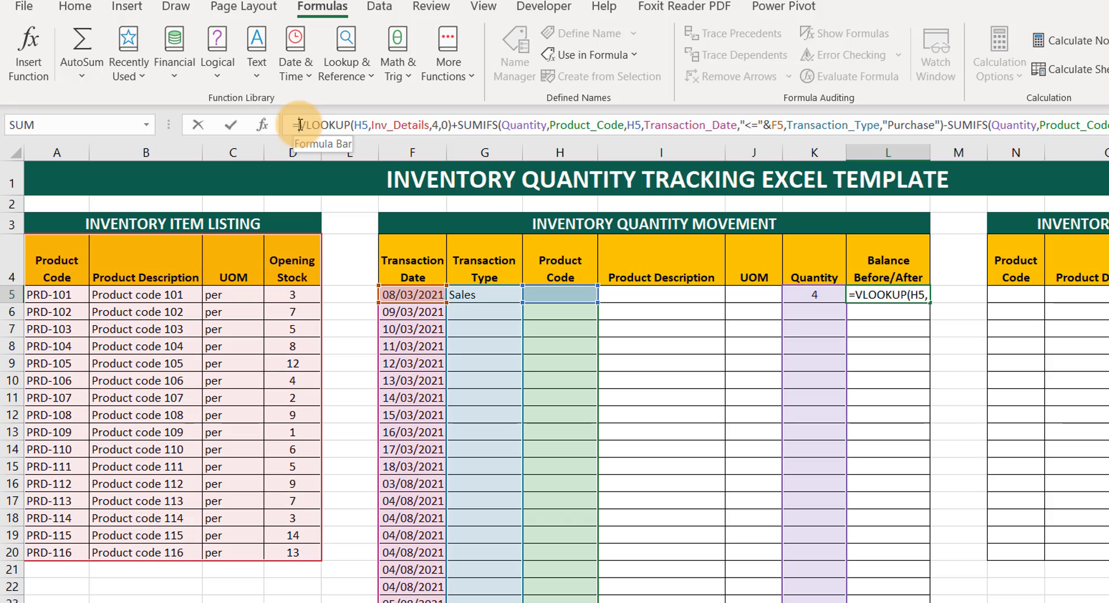
type("ifn")
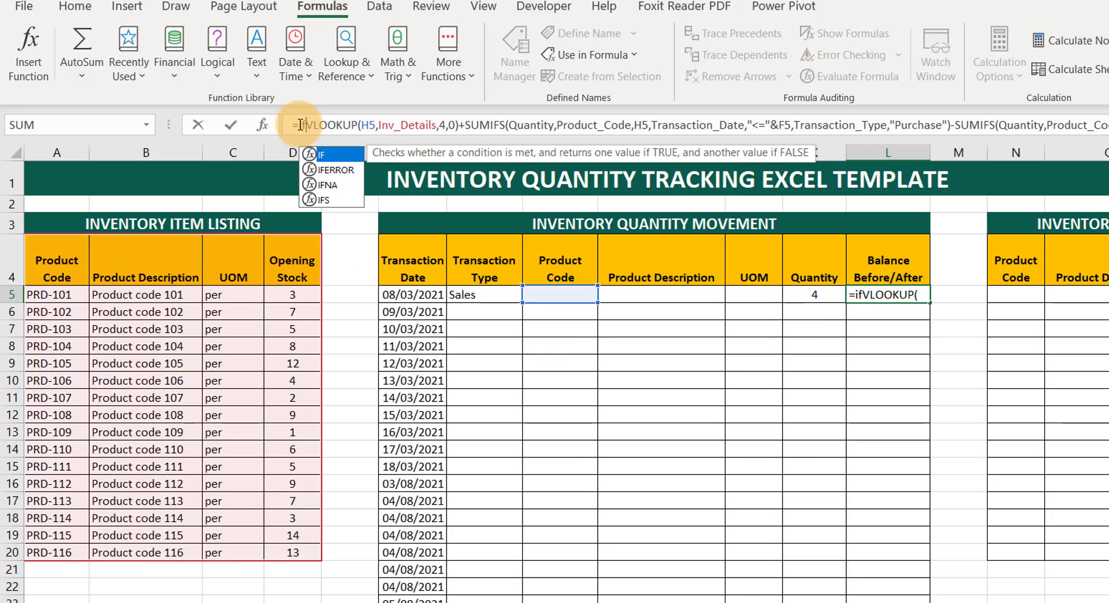
type("a")
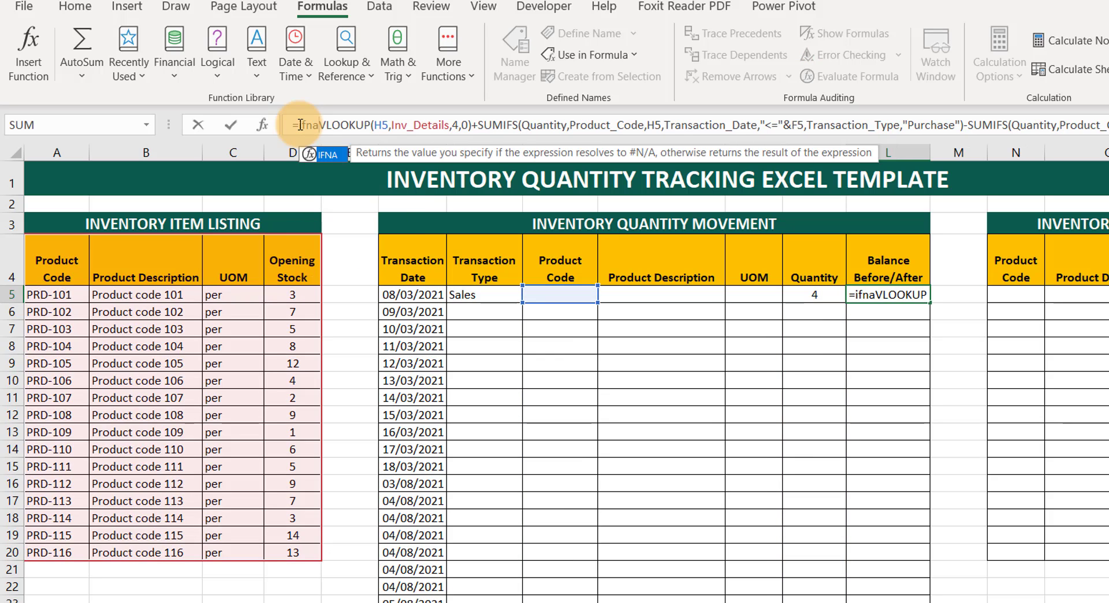
key("Tab")
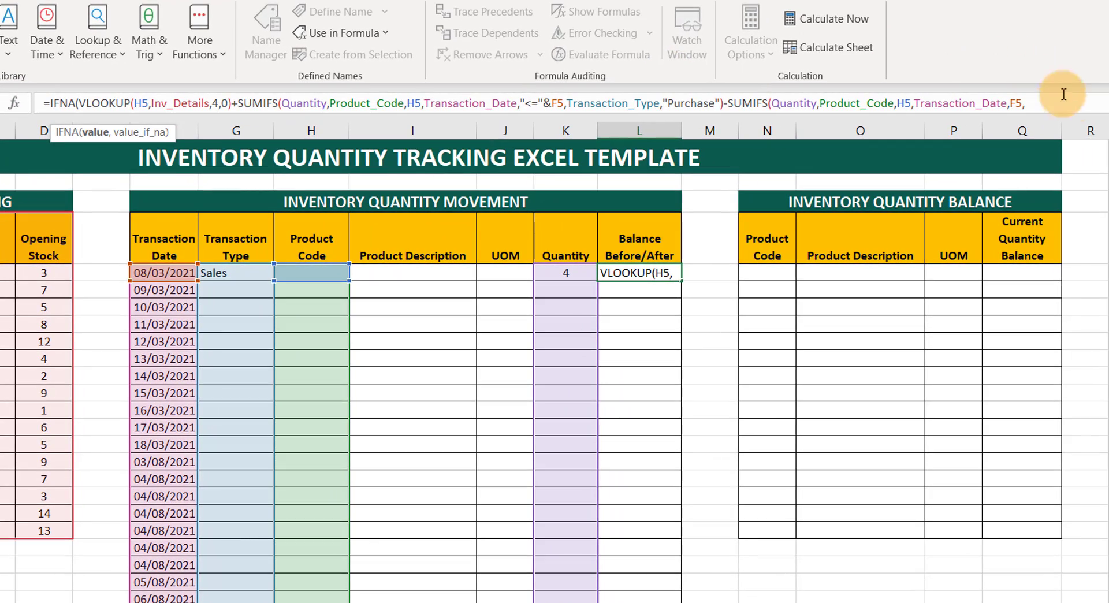
left_click(1099, 103)
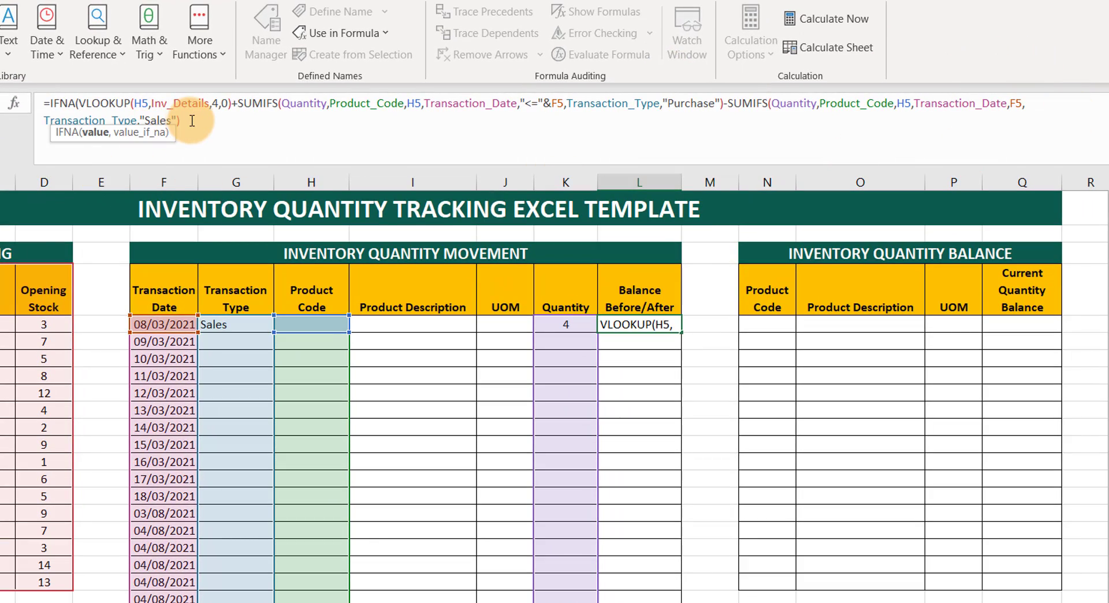
left_click(192, 121)
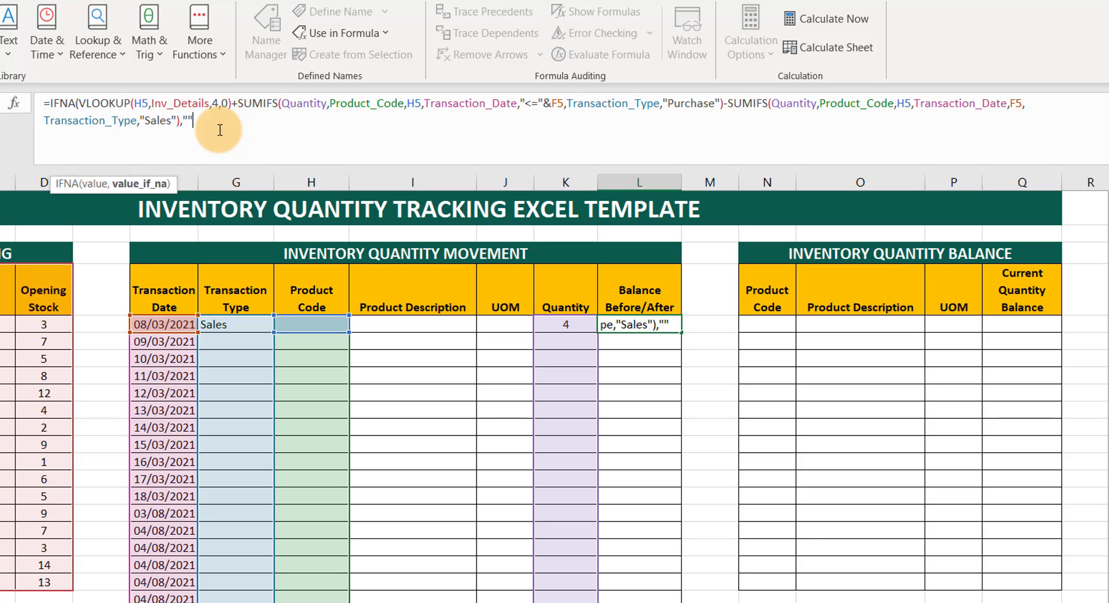
type(",\"\")")
key("Return")
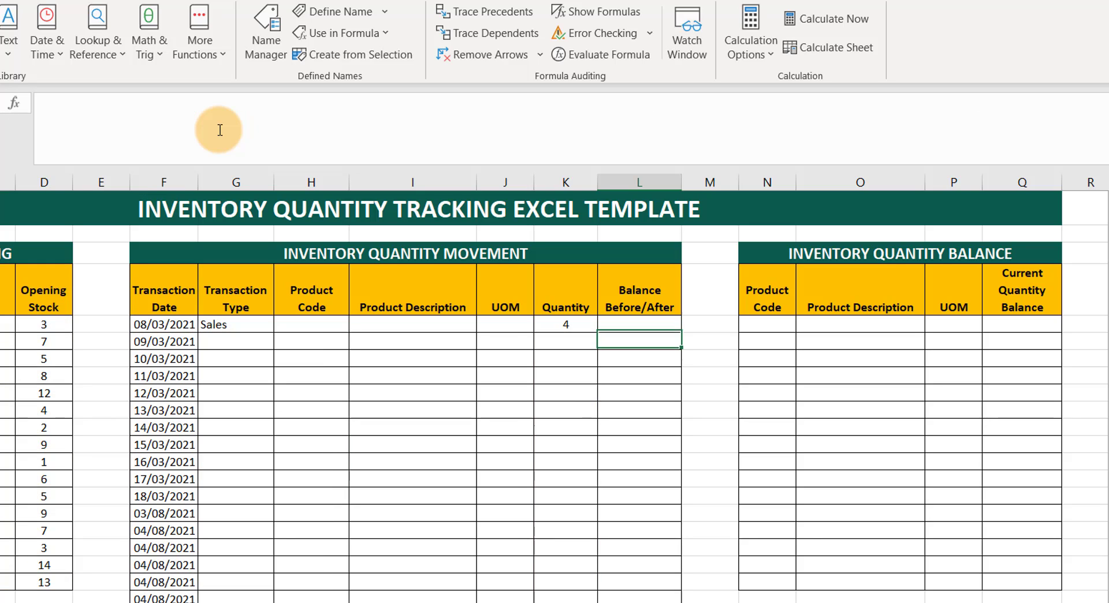
Step: Fill the L5 balance formula down the Balance Before/After column
left_click(649, 321)
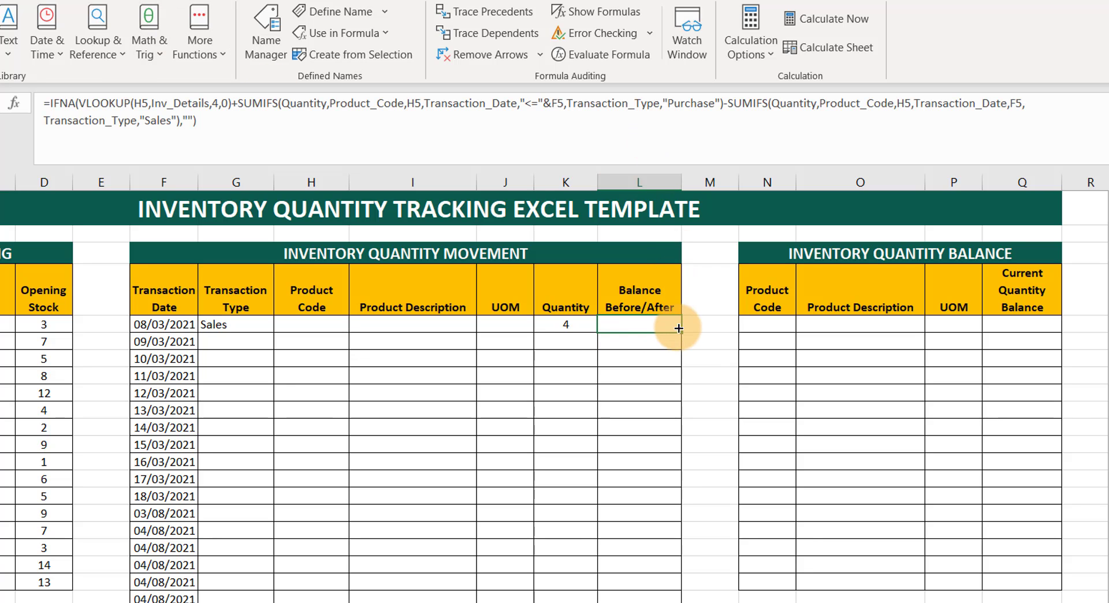
left_click_drag(680, 332, 642, 555)
scroll(490, 367, "up", 4)
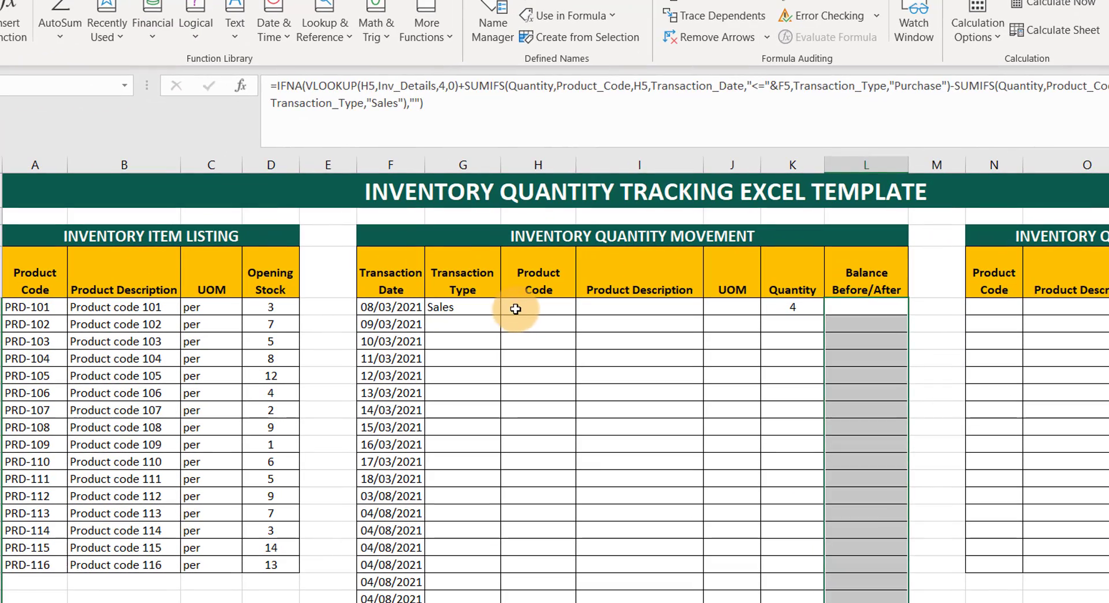
Step: Set the first transaction's product code in H5 to PRD-103 and check the balance in L5
left_click(337, 327)
left_click(584, 308)
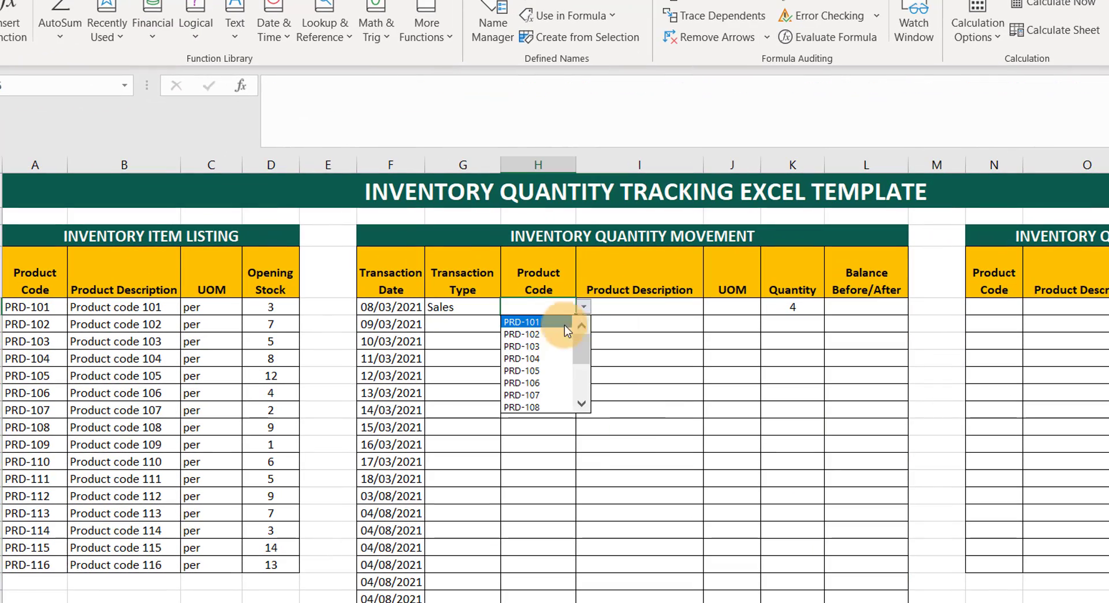
left_click(542, 346)
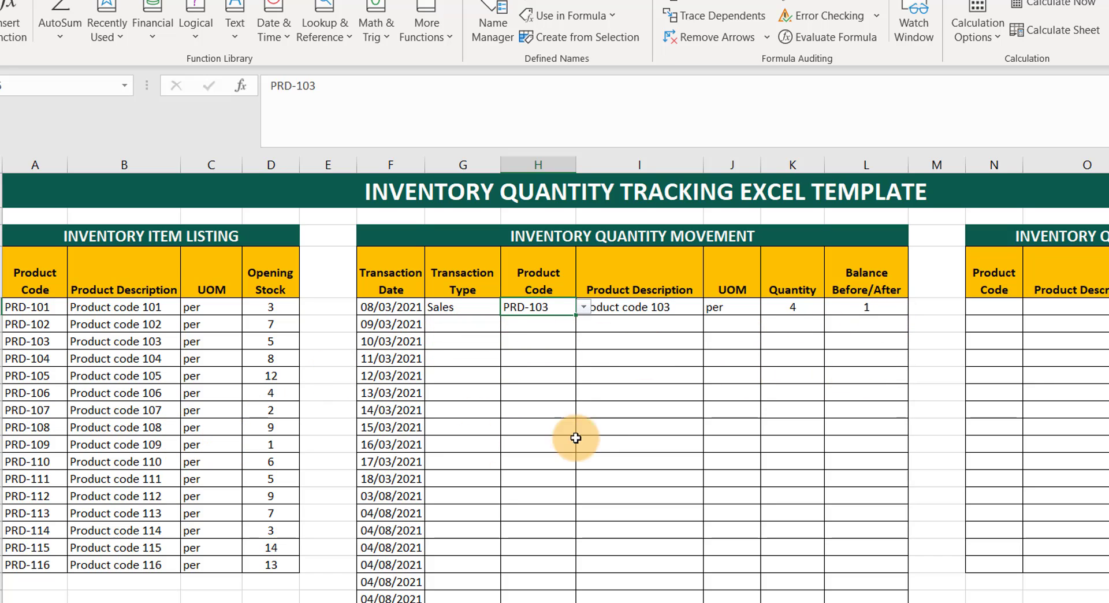
left_click(854, 309)
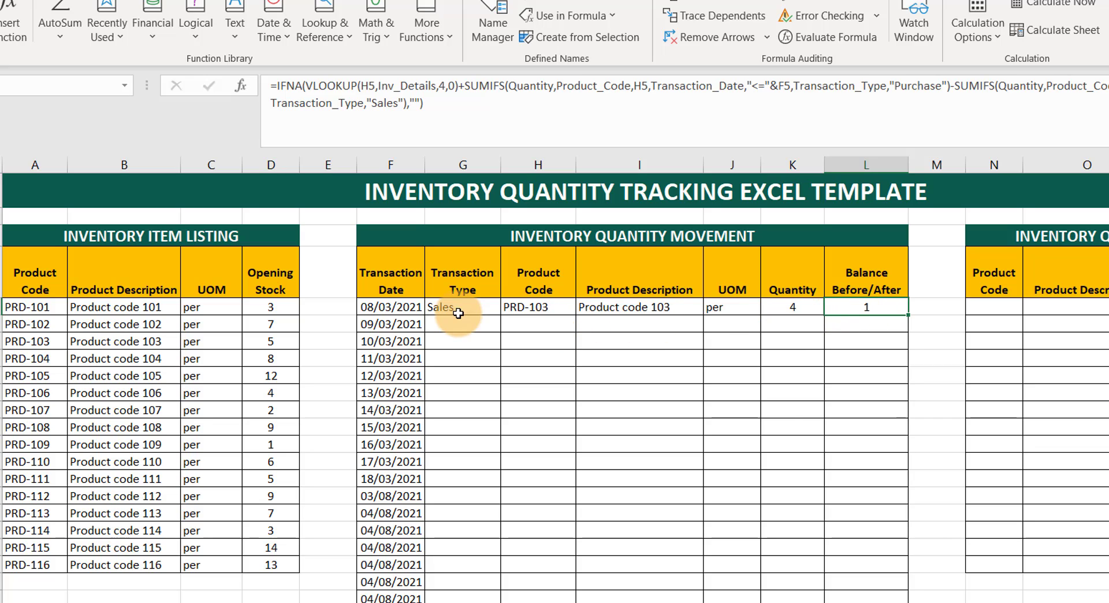
Step: Change the first transaction's quantity in K5 to 3
left_click(783, 308)
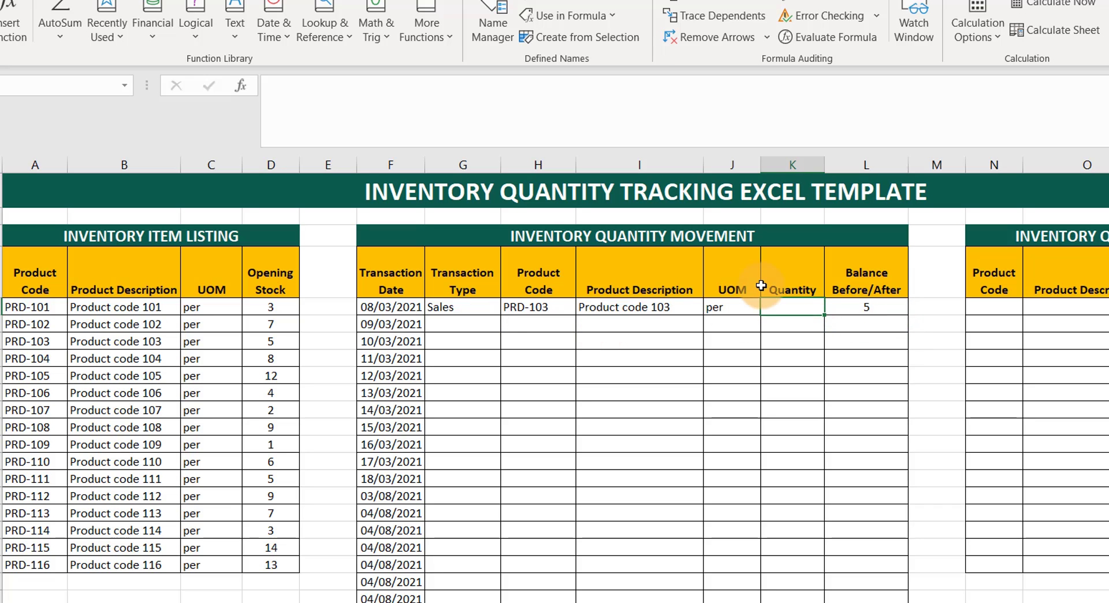
type("3")
key("Return")
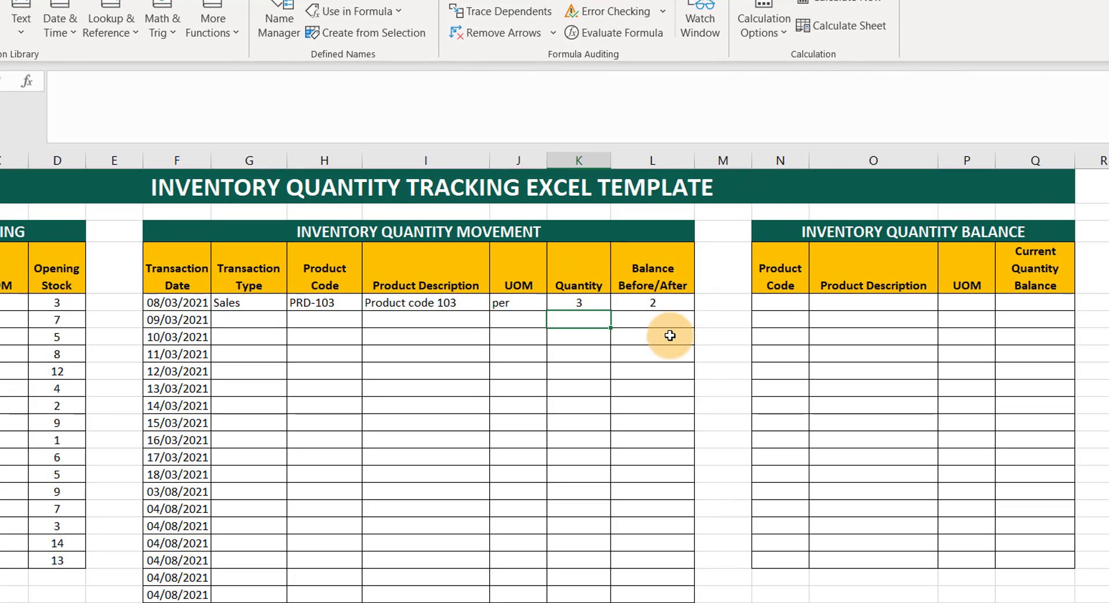
Step: Add list data validation to N5 in the Inventory Quantity Balance table, using the named range Prod_Code as the source
left_click(778, 301)
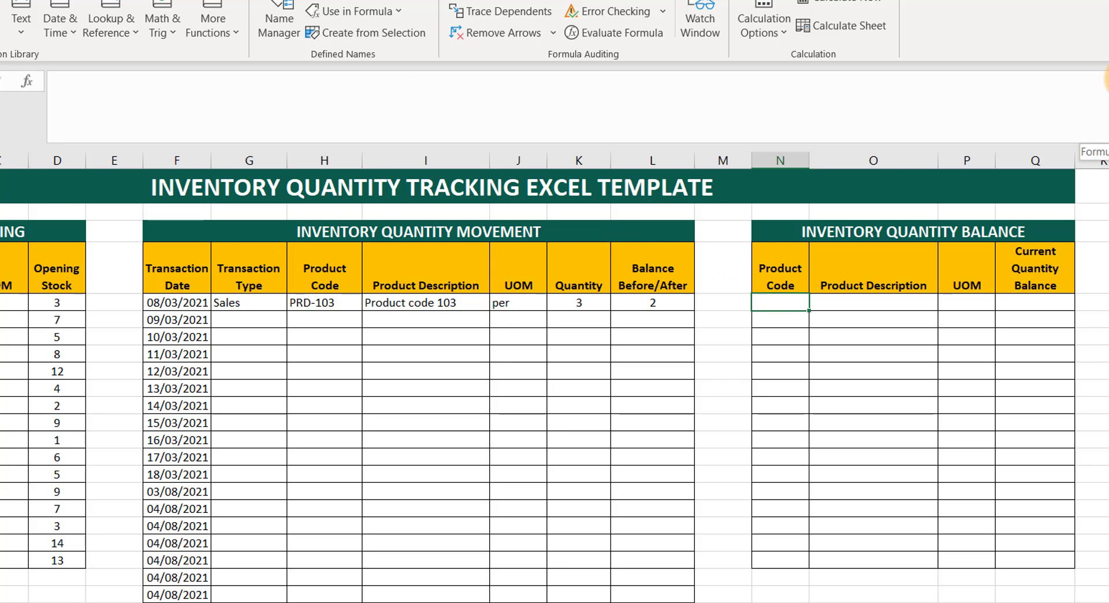
left_click(1105, 80)
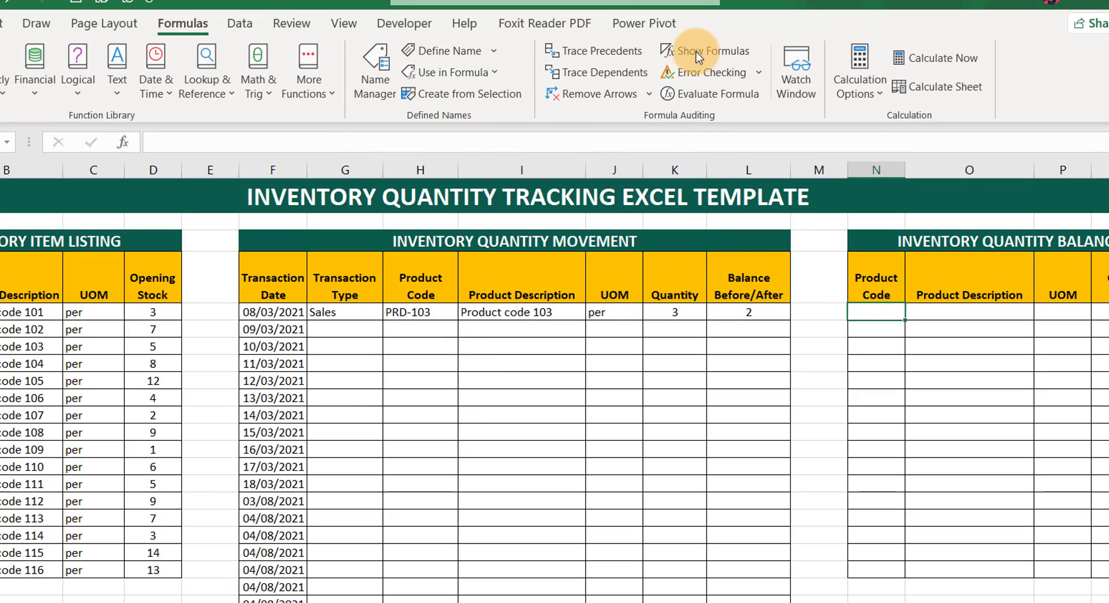
left_click(240, 24)
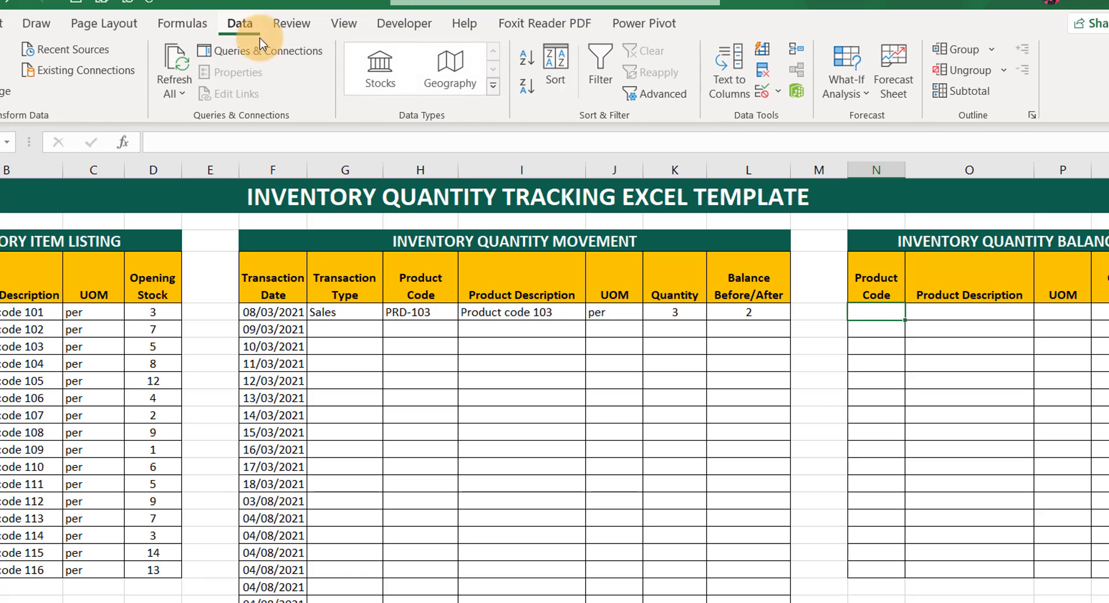
left_click(778, 91)
left_click(792, 112)
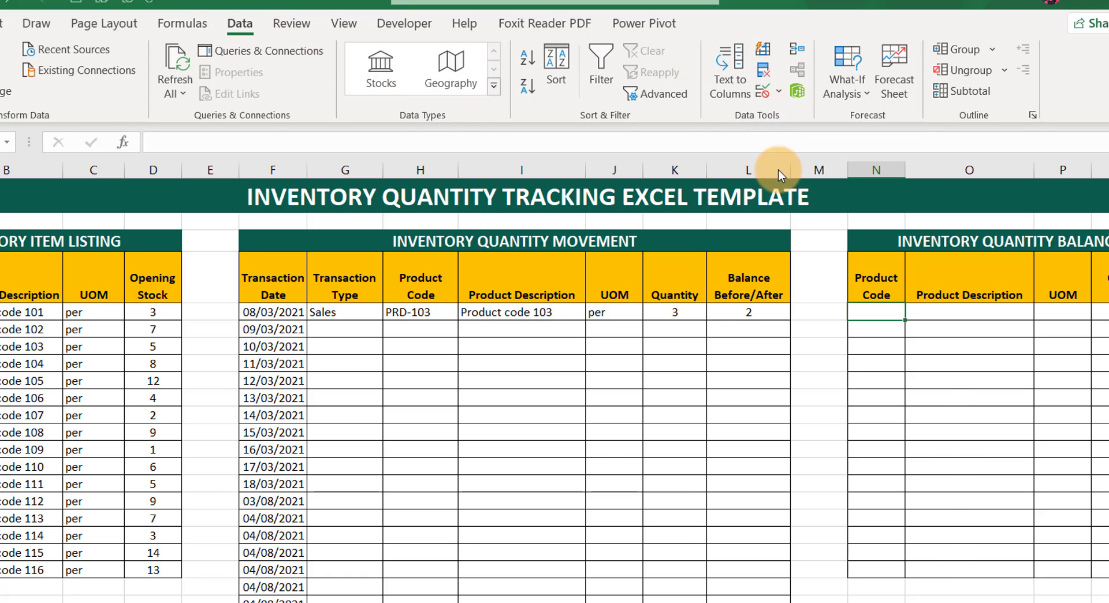
left_click(683, 492)
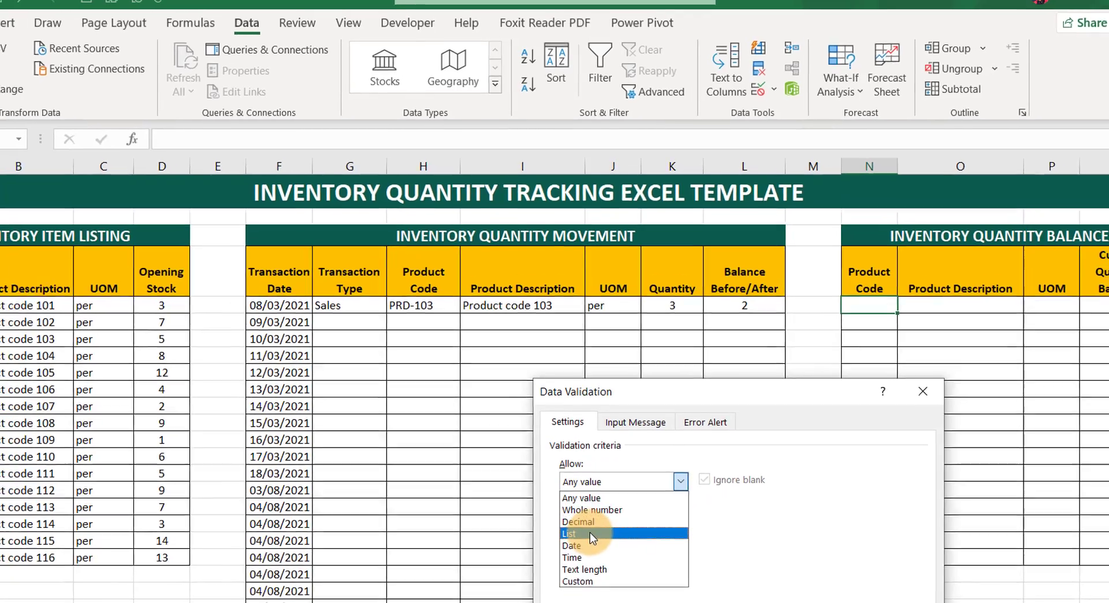
left_click(590, 532)
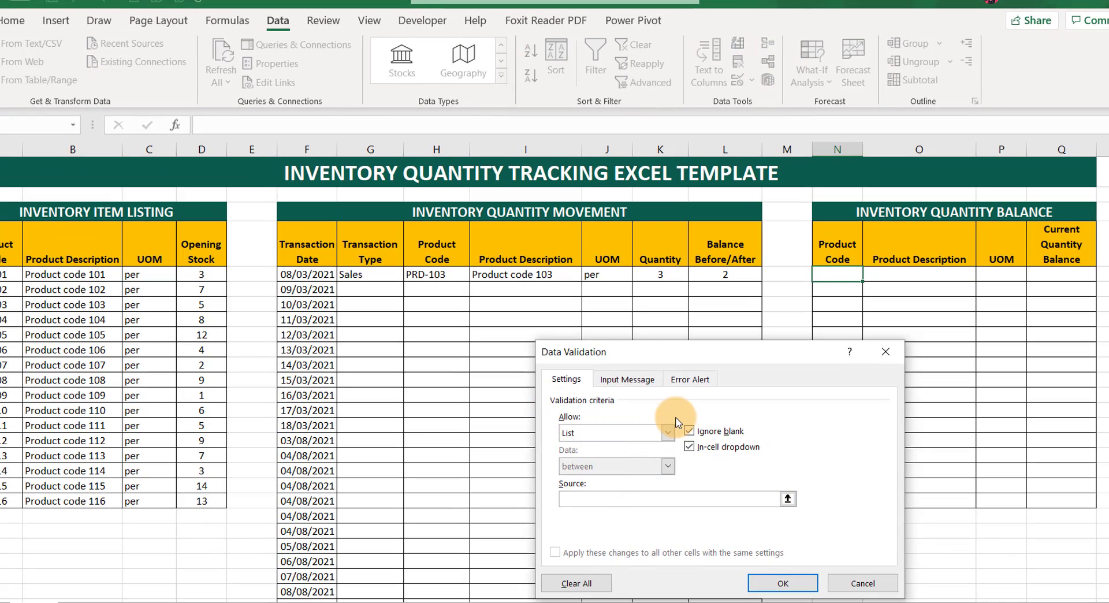
key("F3")
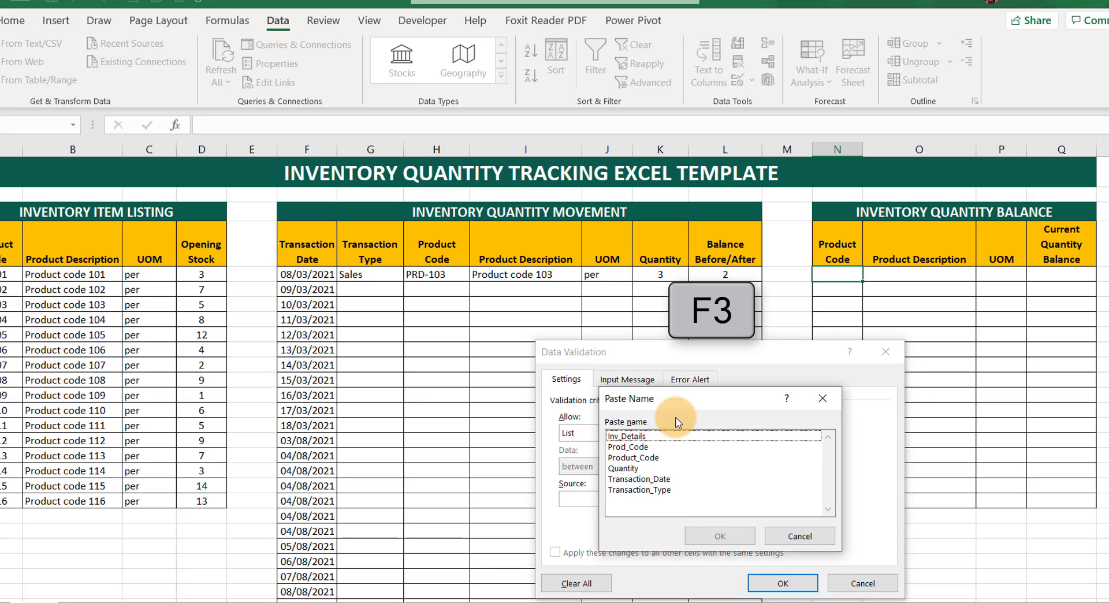
left_click(634, 446)
left_click(722, 536)
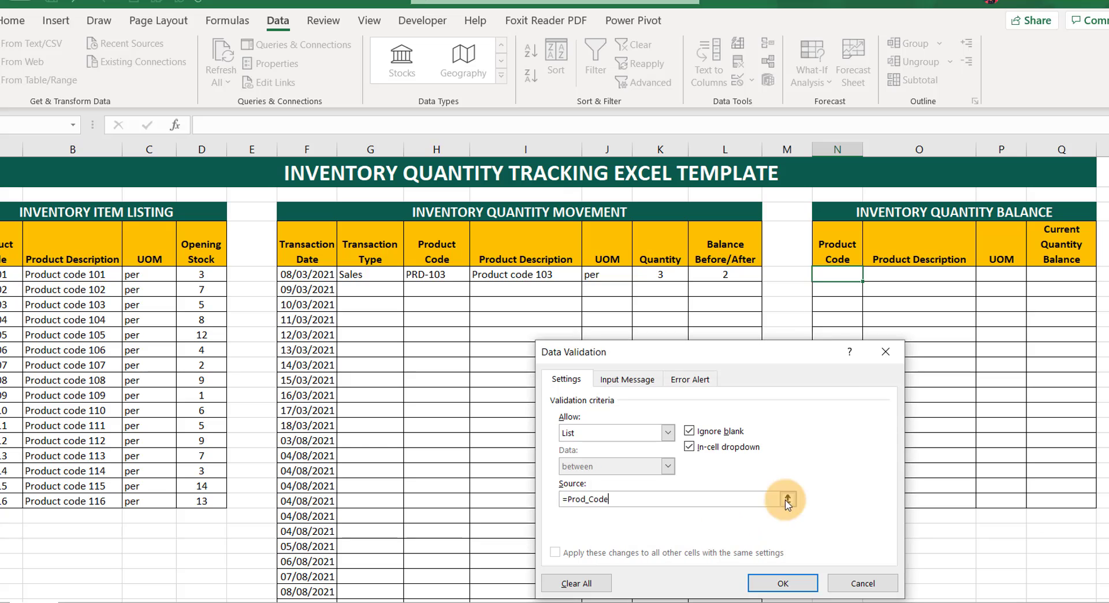
left_click(773, 587)
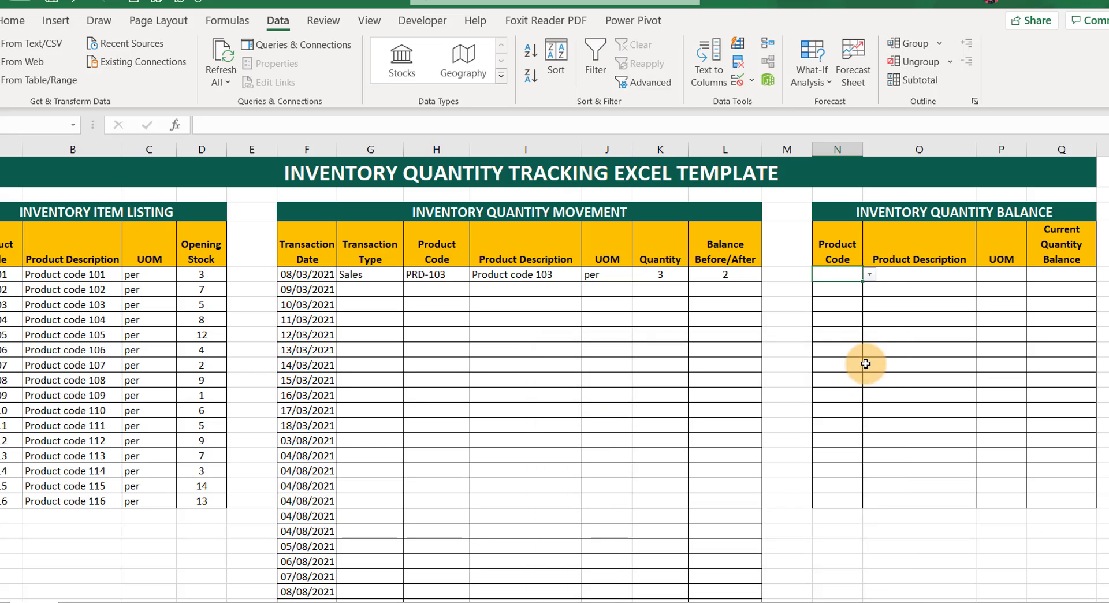
Step: Check the product code list in N5 and copy its validation down the Product Code column to N20
left_click(870, 274)
left_click(844, 272)
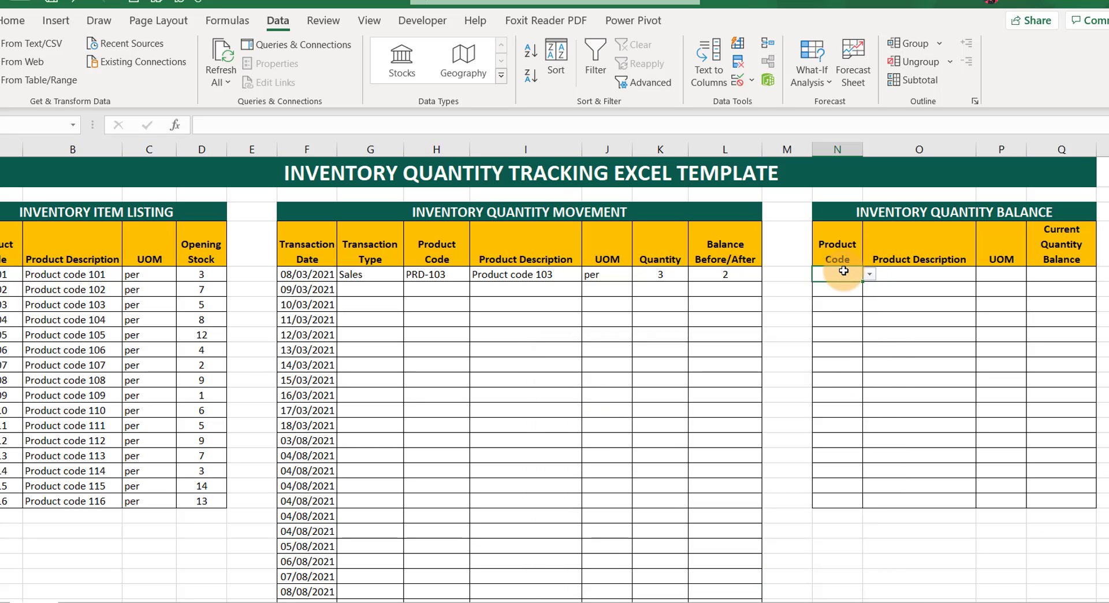
left_click_drag(841, 280, 826, 508)
left_click(839, 426)
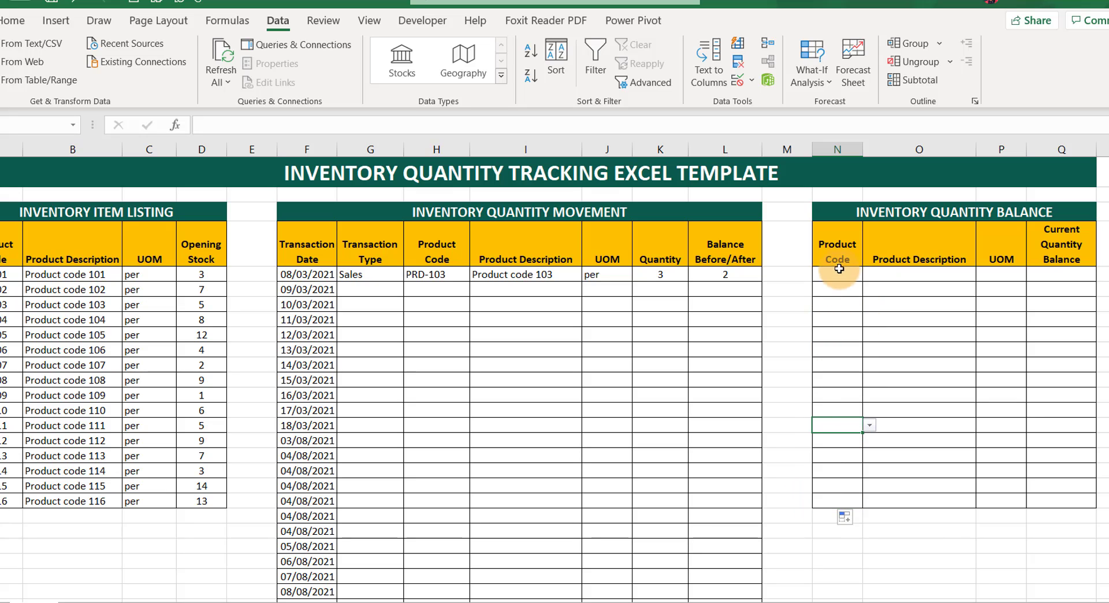
Step: Choose PRD-102 as the product code in N5 of the Inventory Quantity Balance table
left_click(870, 281)
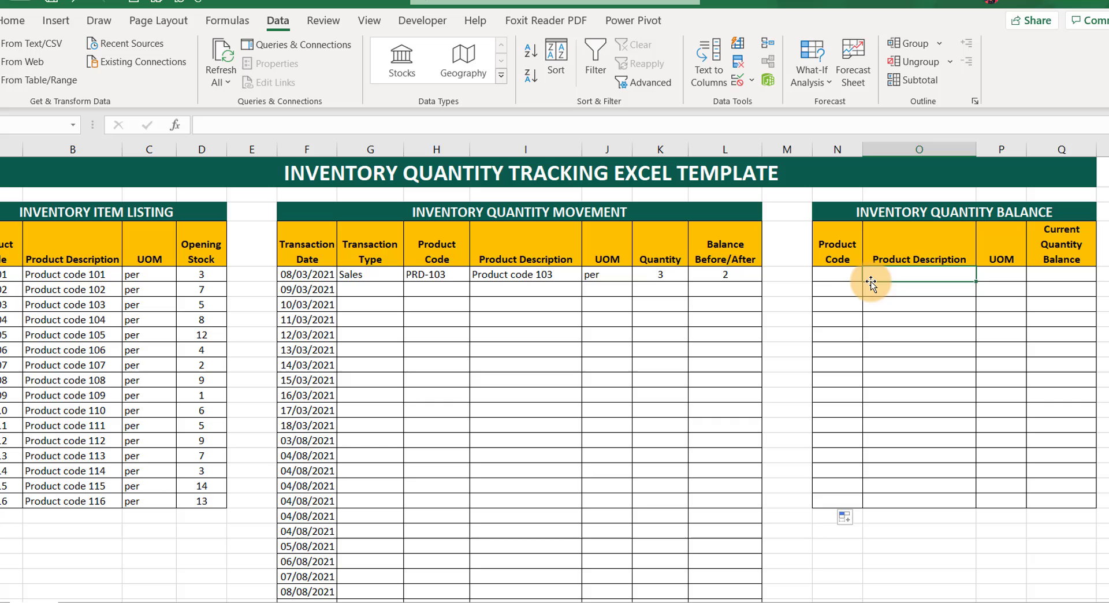
left_click(830, 280)
left_click(869, 275)
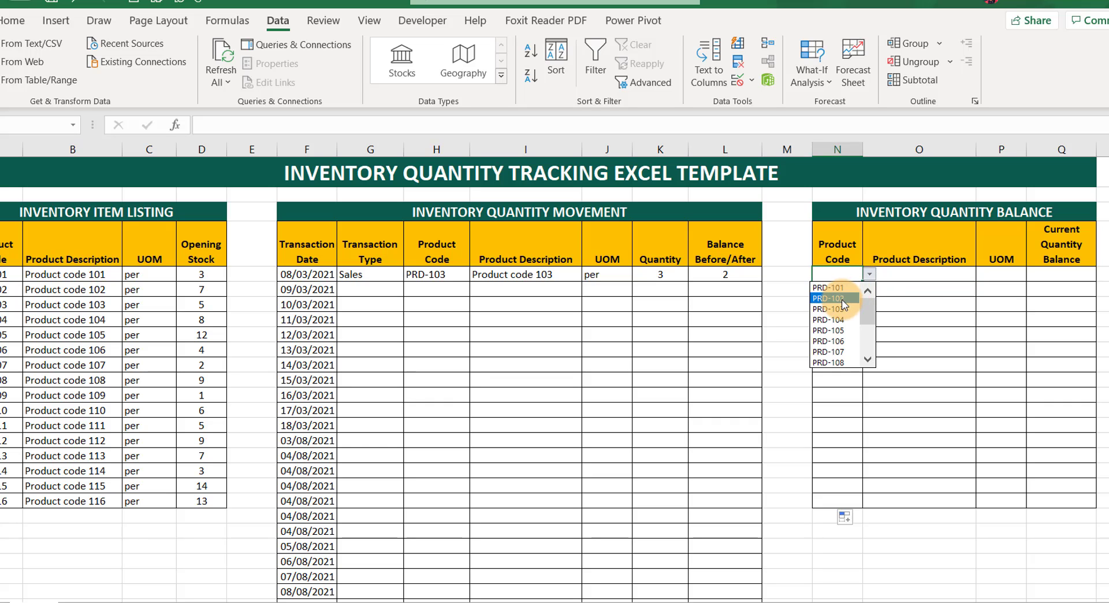
left_click(841, 300)
Step: Enter =VLOOKUP(N5,Inv_Details,2,0) in O5 to look up the product description in the Inventory Quantity Balance table
left_click(927, 273)
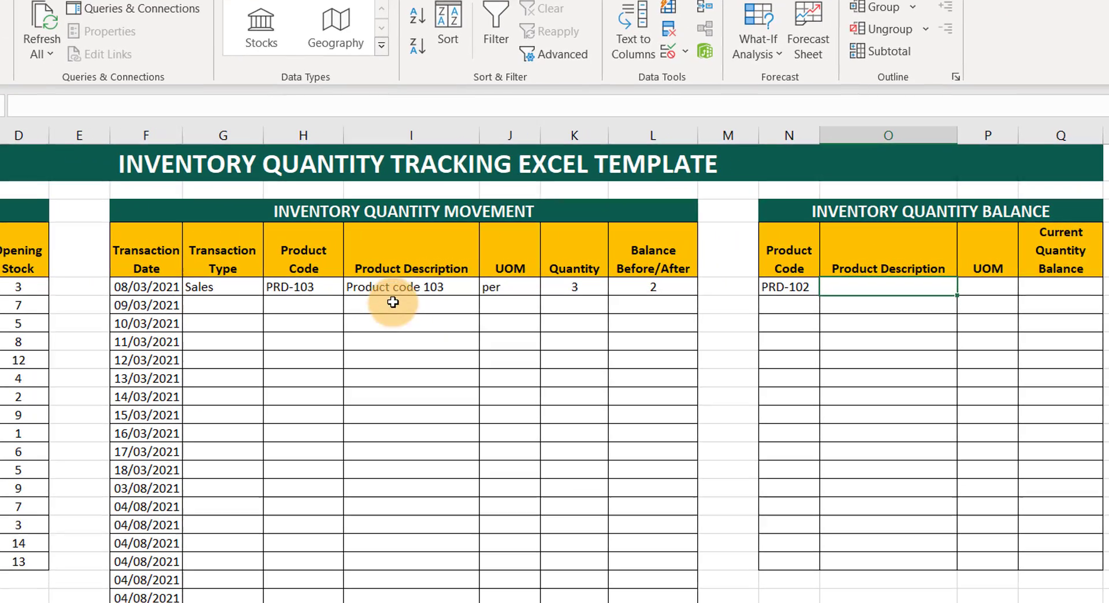
type("=")
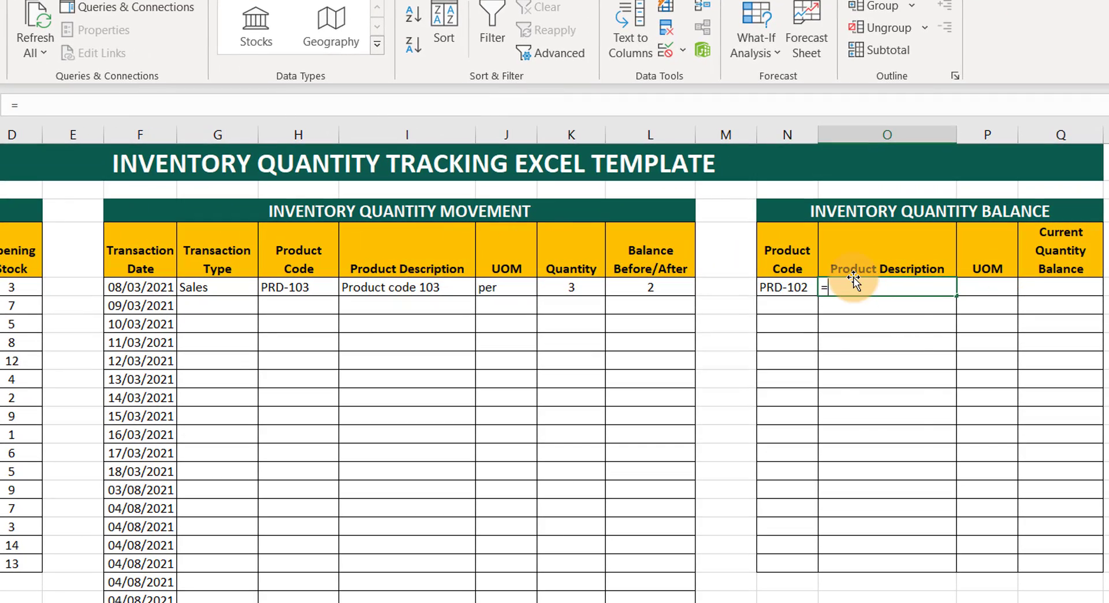
type("vloo")
key("Tab")
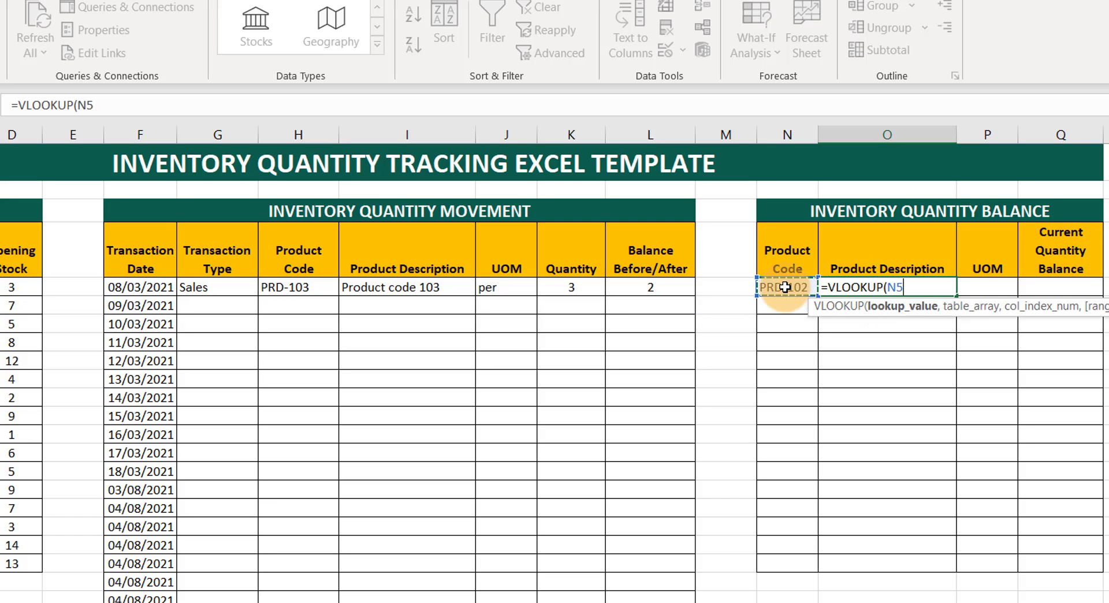
type(",")
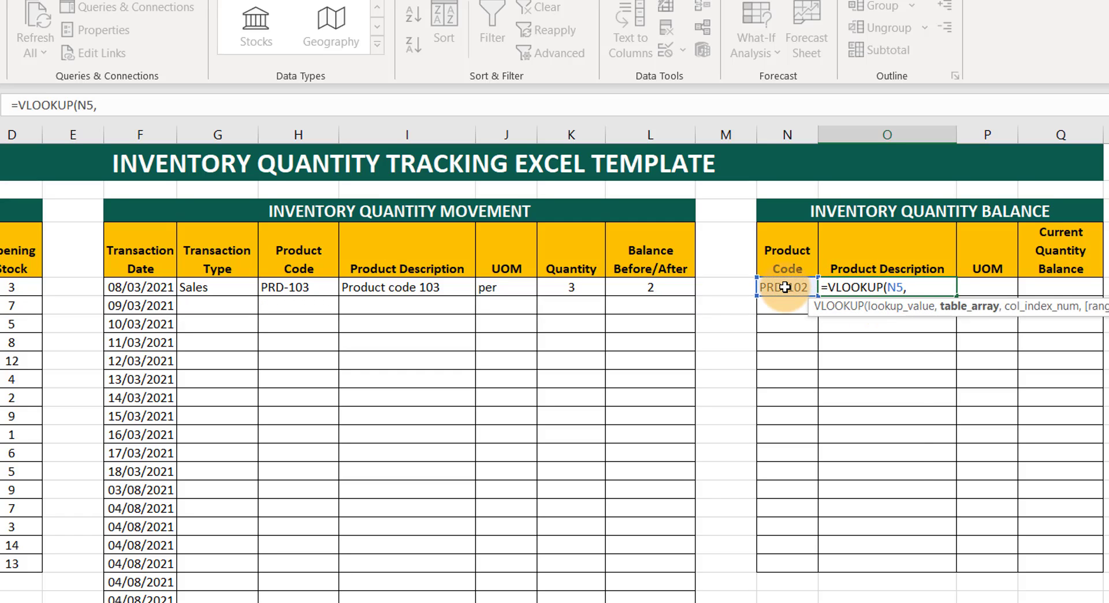
type("inv")
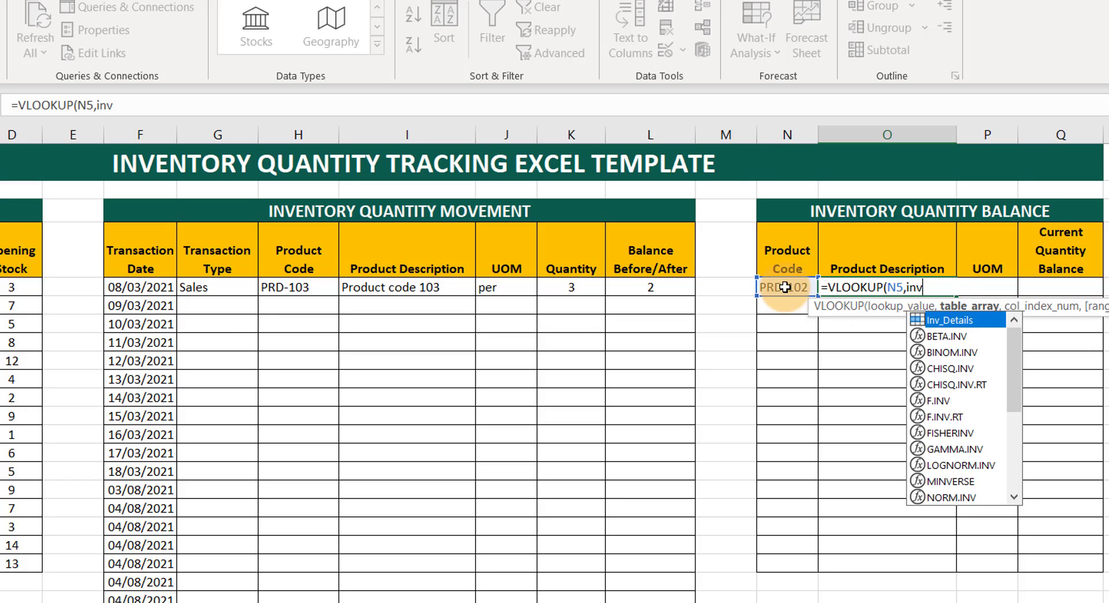
key("Tab")
type(",")
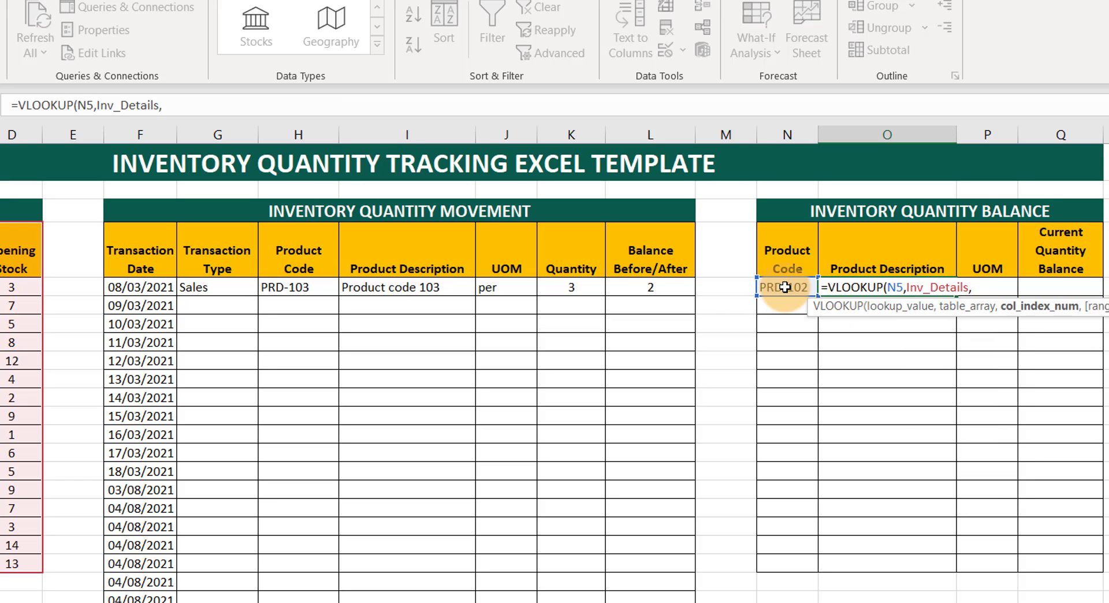
type("2")
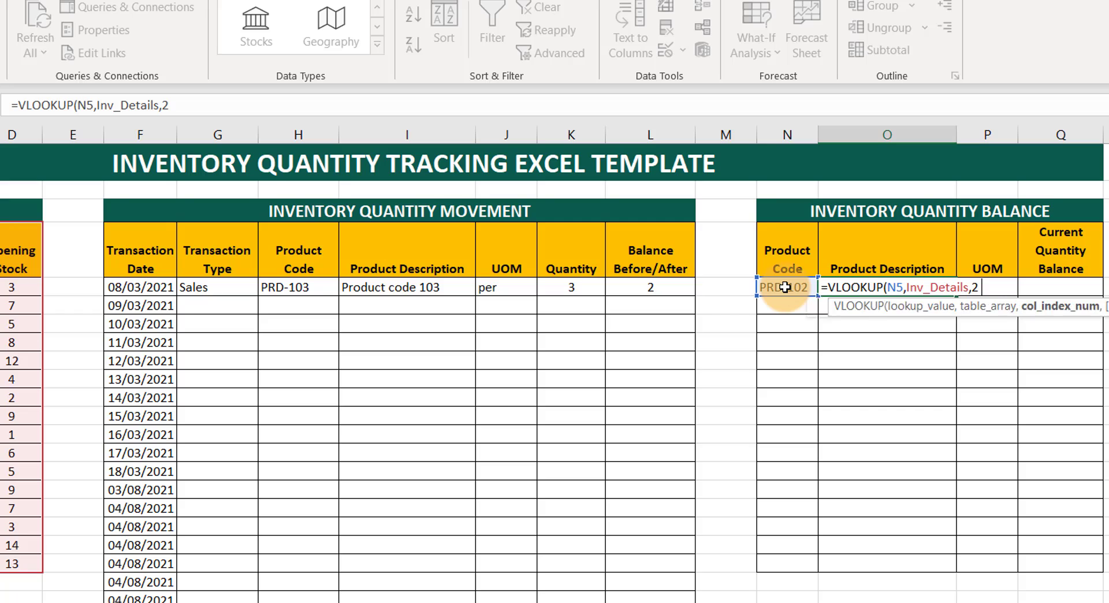
type(",0)")
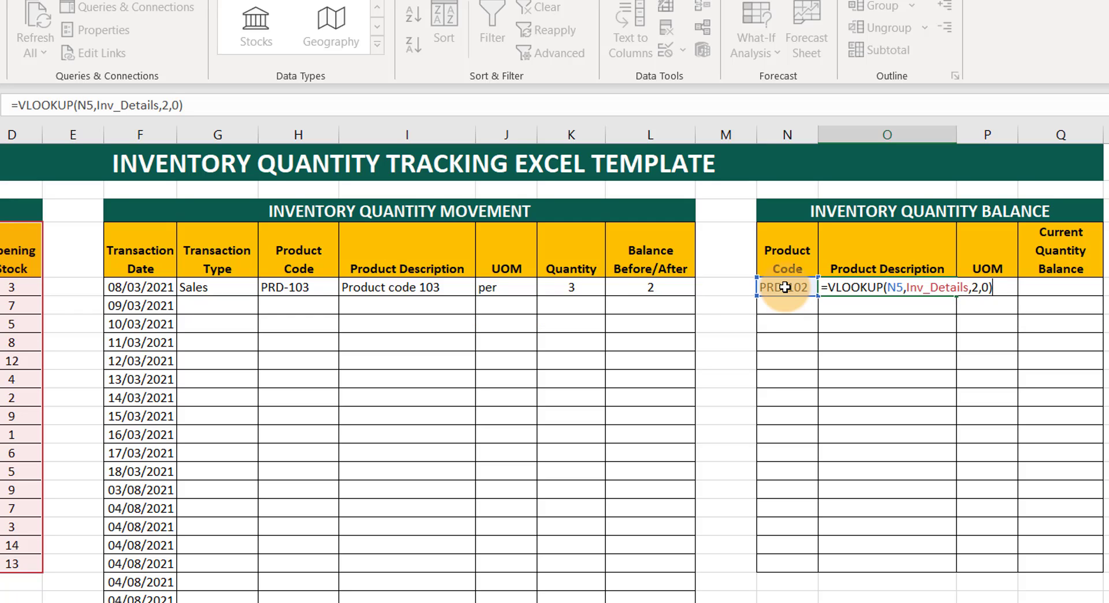
key("Return")
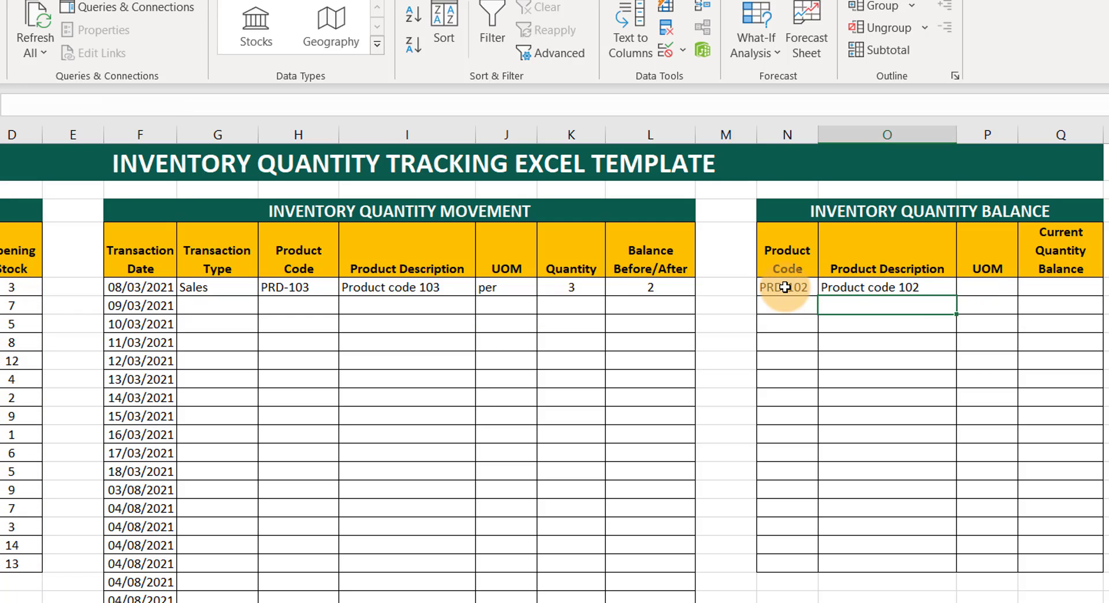
Step: Wrap the O5 lookup in IFNA with "" as the fallback value and copy the formula down the Product Description column to O20
left_click(882, 285)
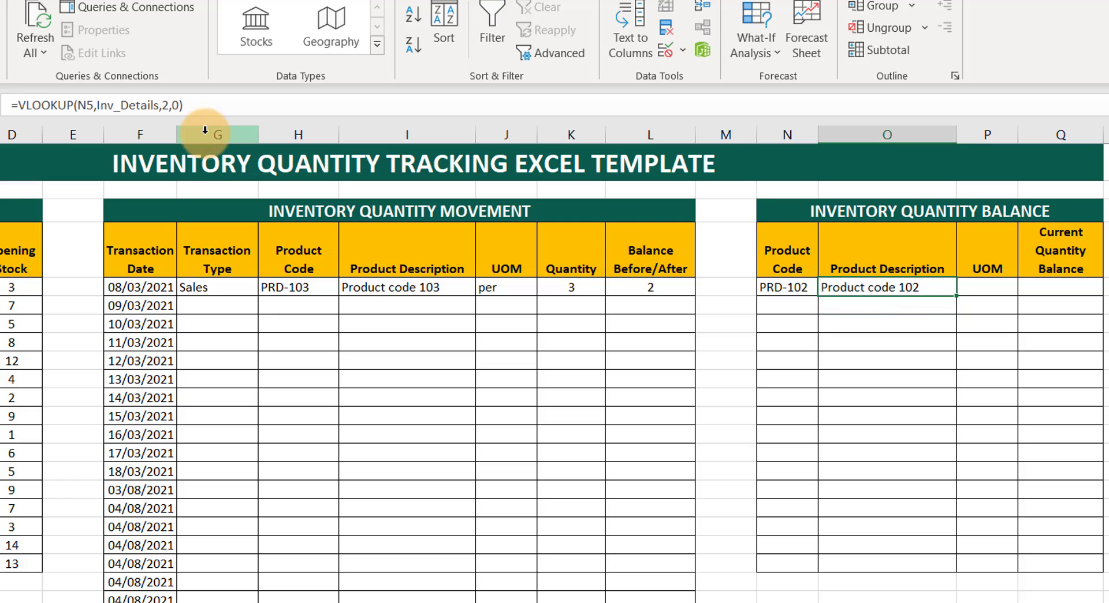
left_click(19, 106)
type("if")
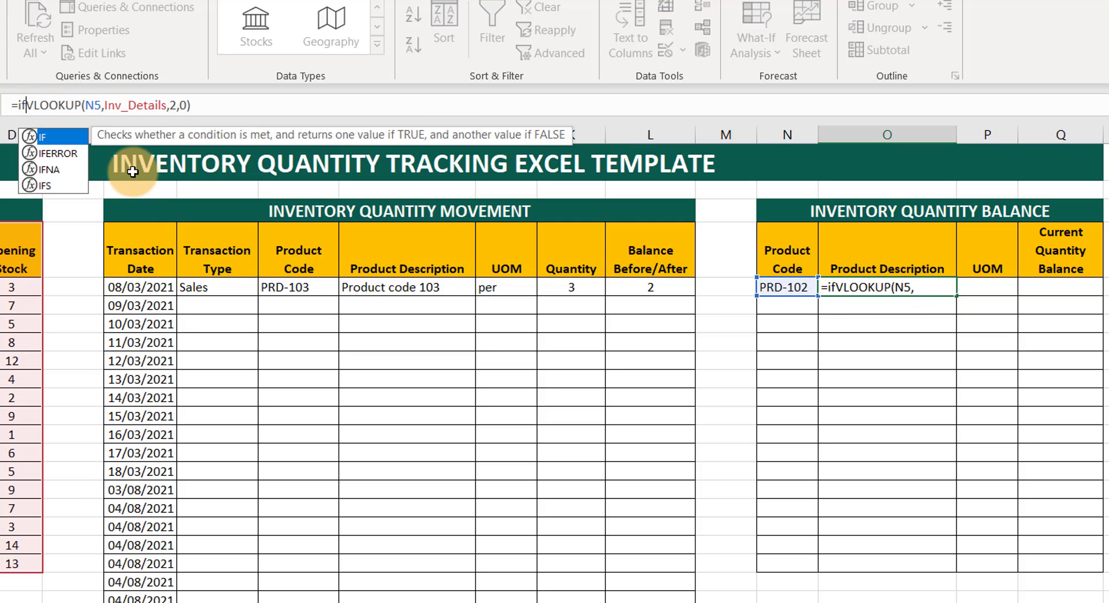
key("Down")
key("Down")
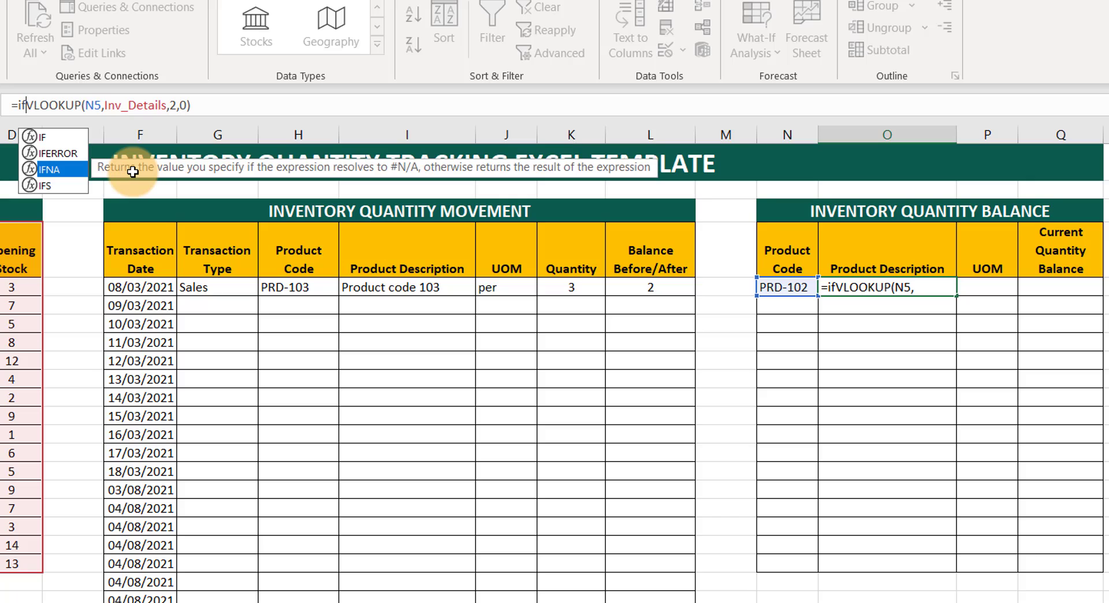
key("Tab")
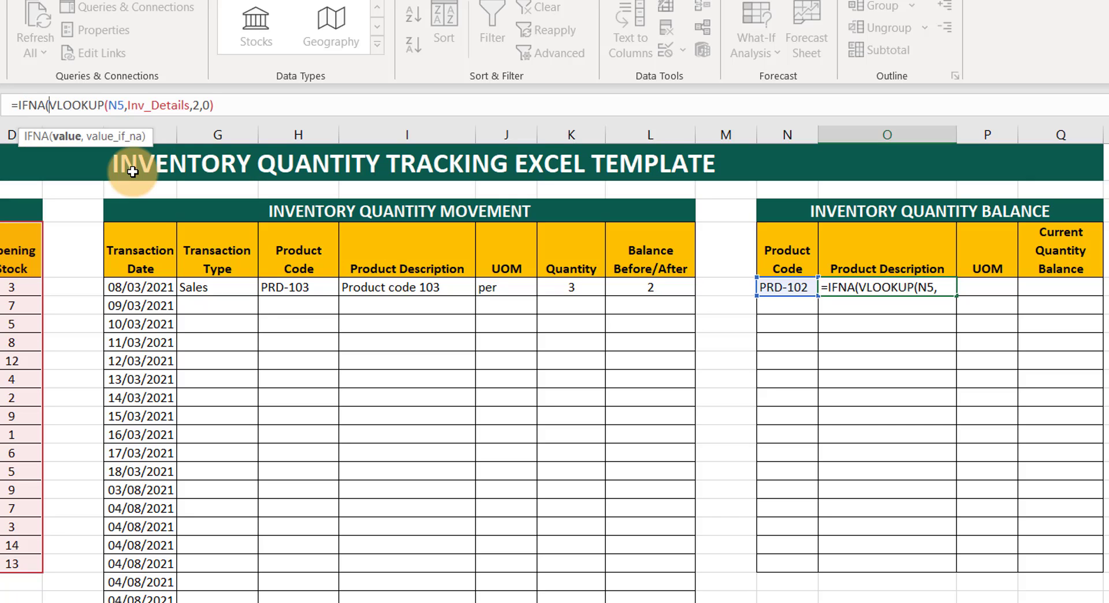
left_click(211, 105)
type(",\"\")")
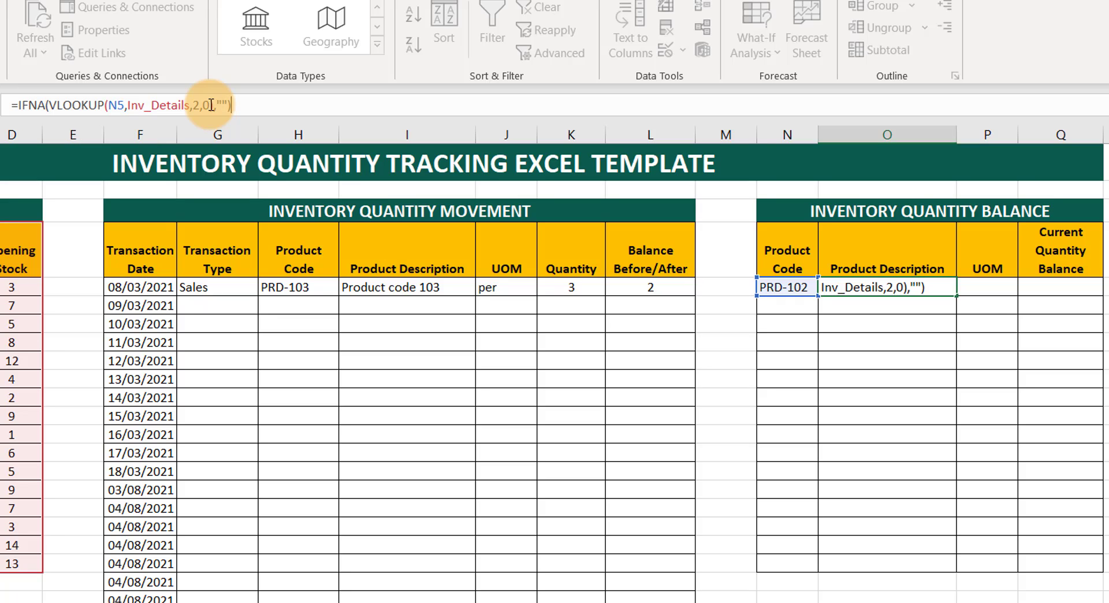
key("Return")
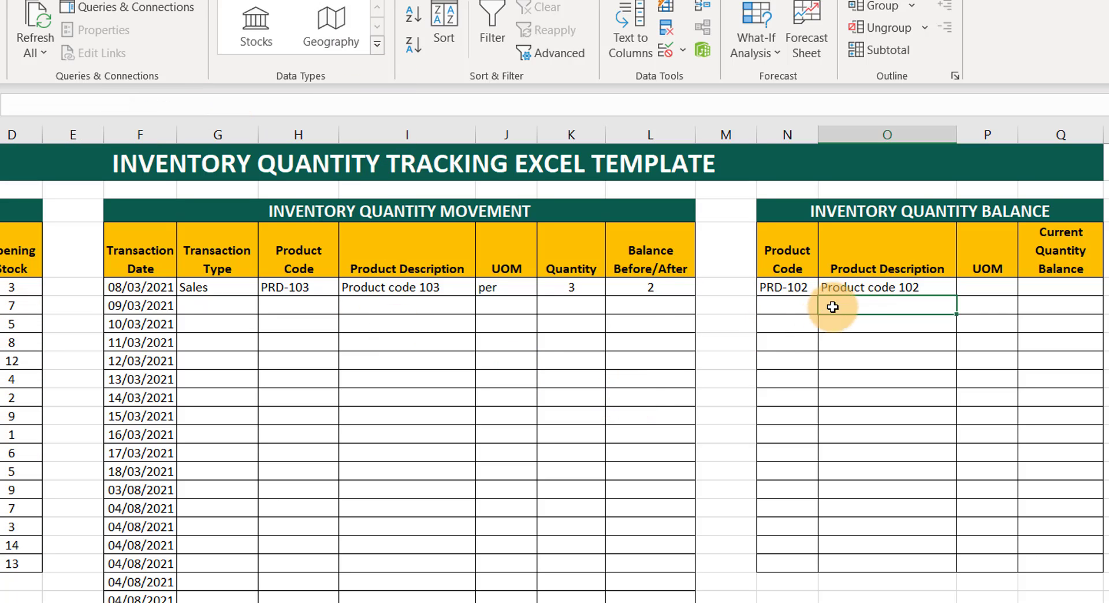
left_click(864, 287)
left_click_drag(958, 301, 889, 567)
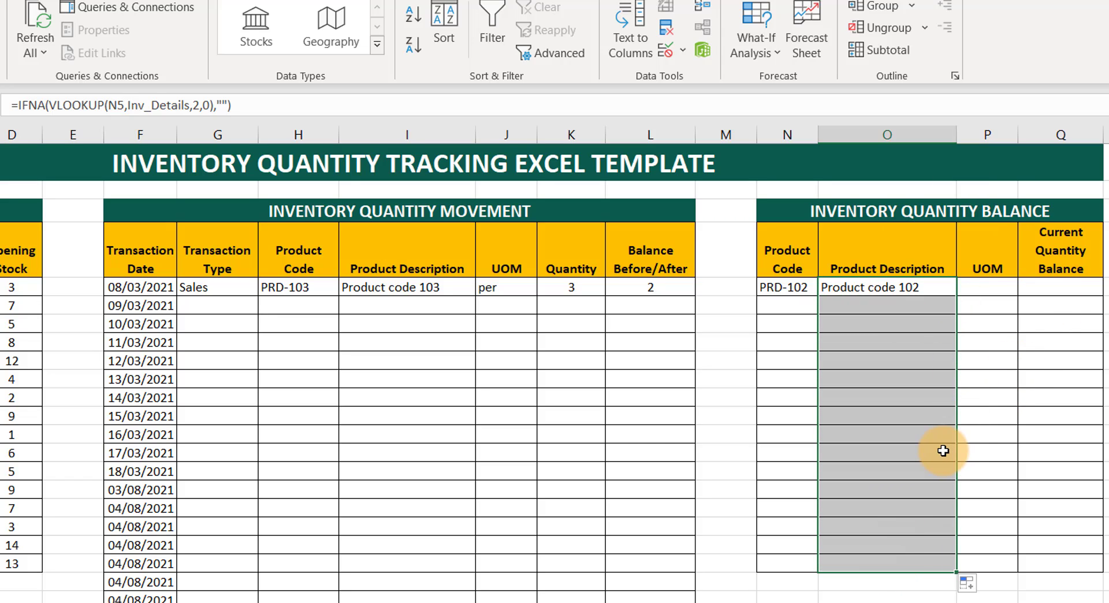
Step: Enter =VLOOKUP(N5,Inv_Details,3,0) in P5 to look up the unit of measure for the product code
left_click(999, 286)
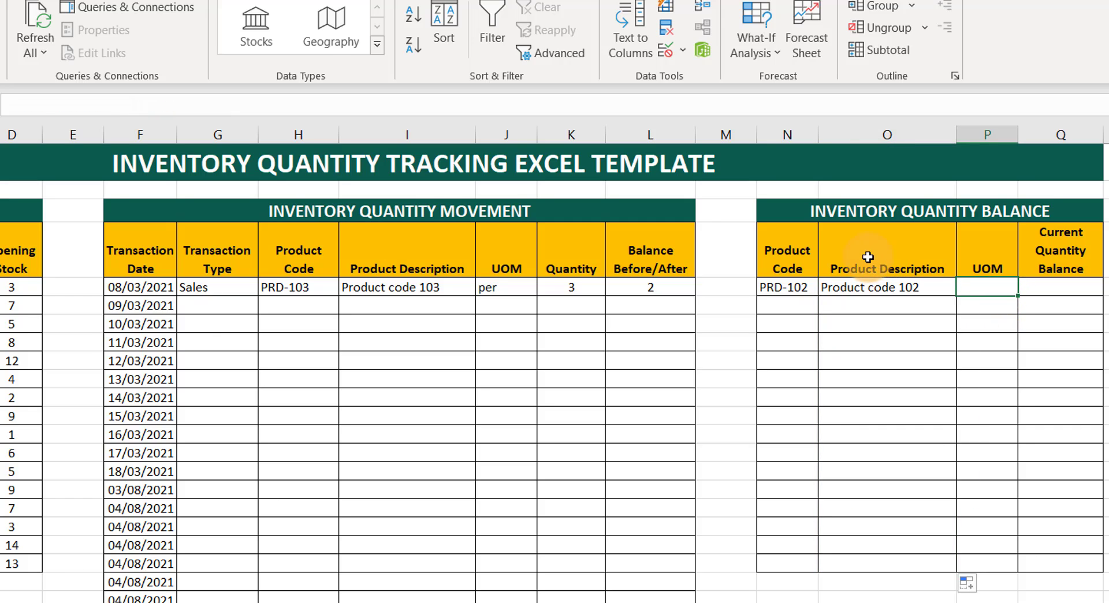
type("=vlook")
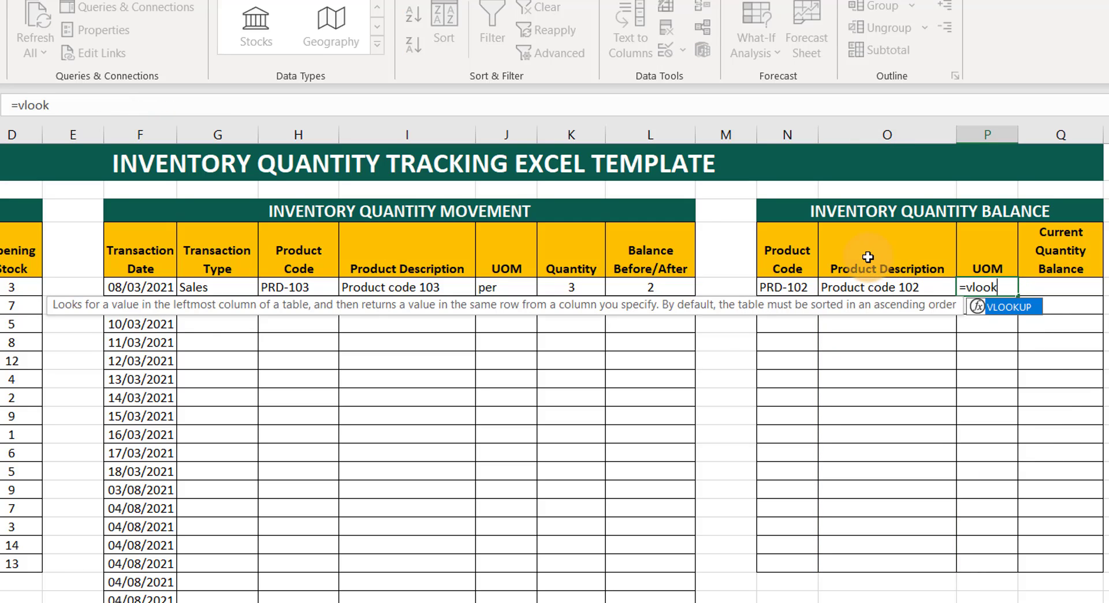
key("Tab")
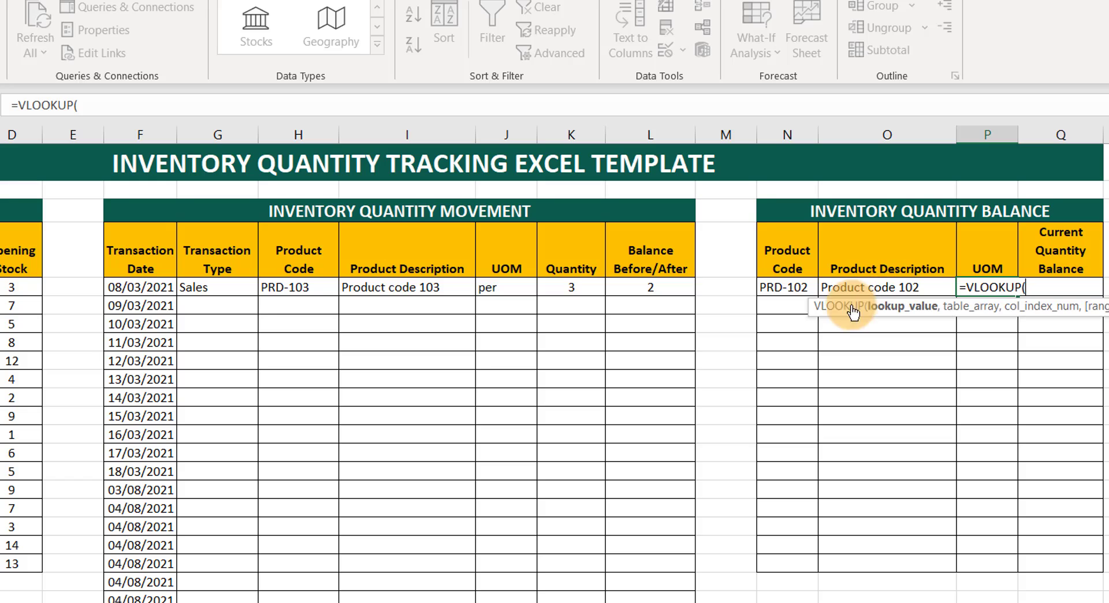
left_click(799, 287)
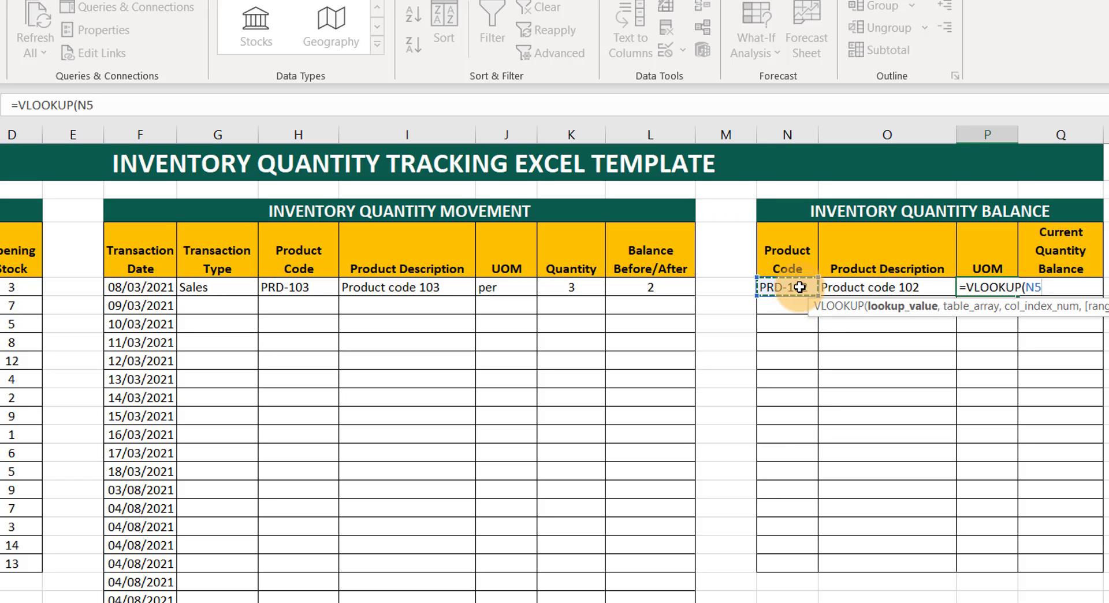
type(",in")
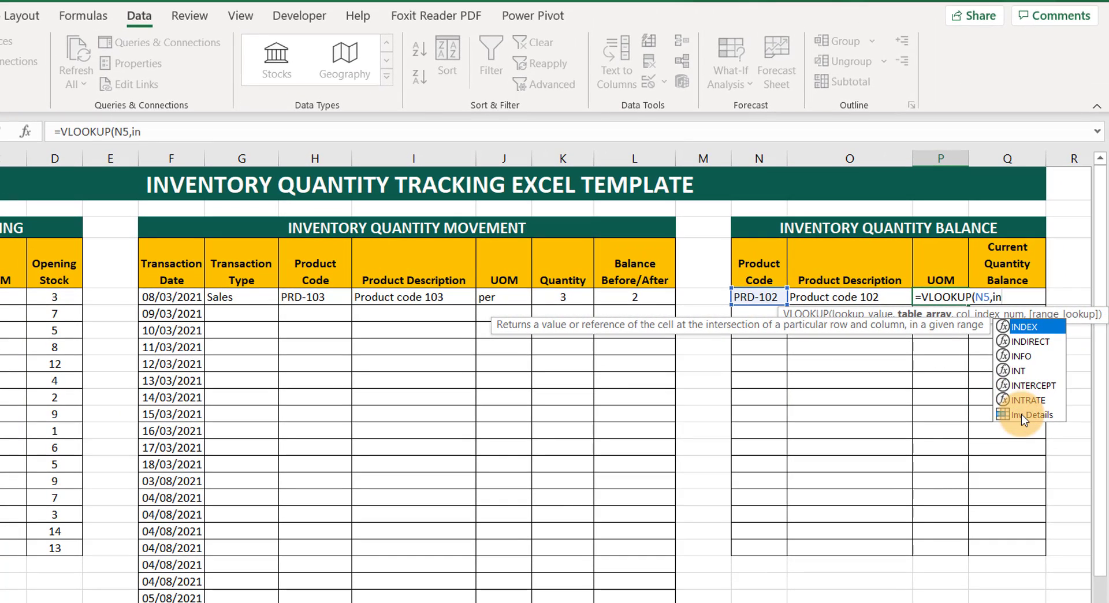
left_click(1076, 418)
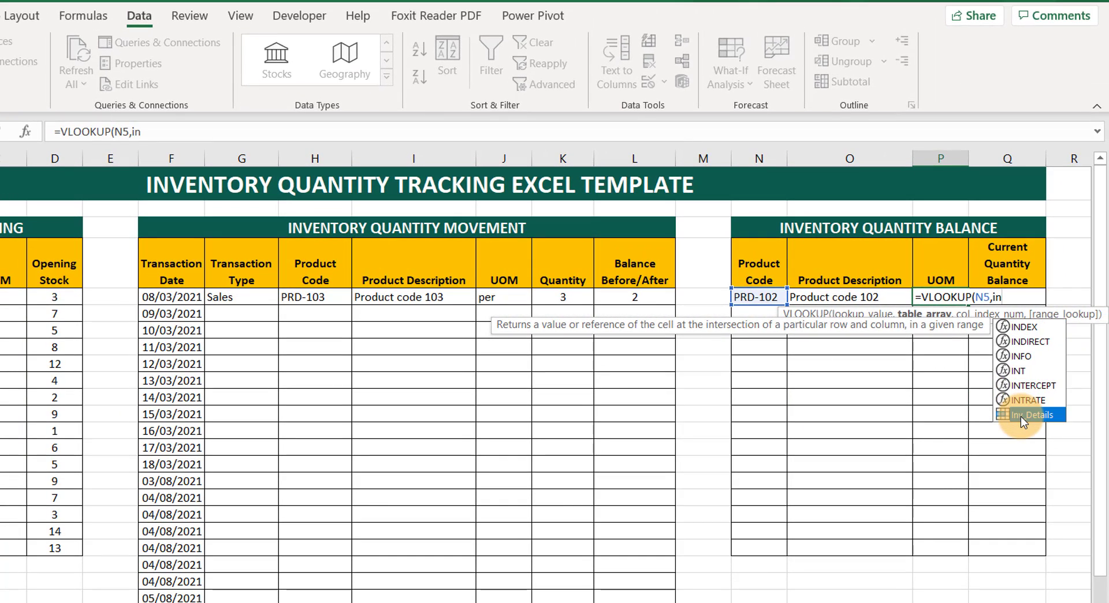
double_click(1021, 414)
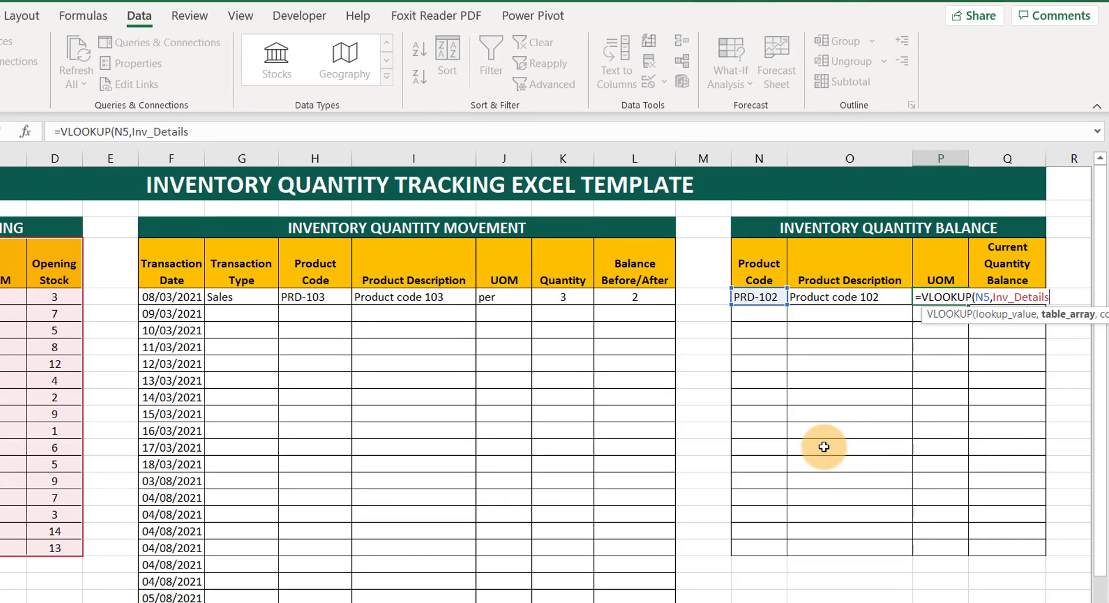
type(",")
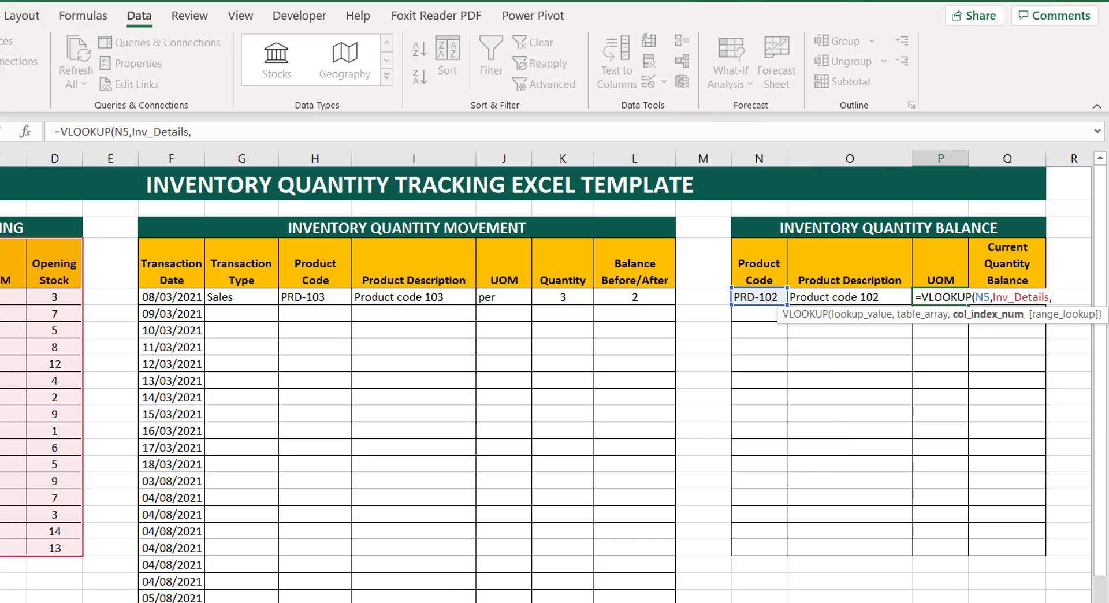
type("3,0)")
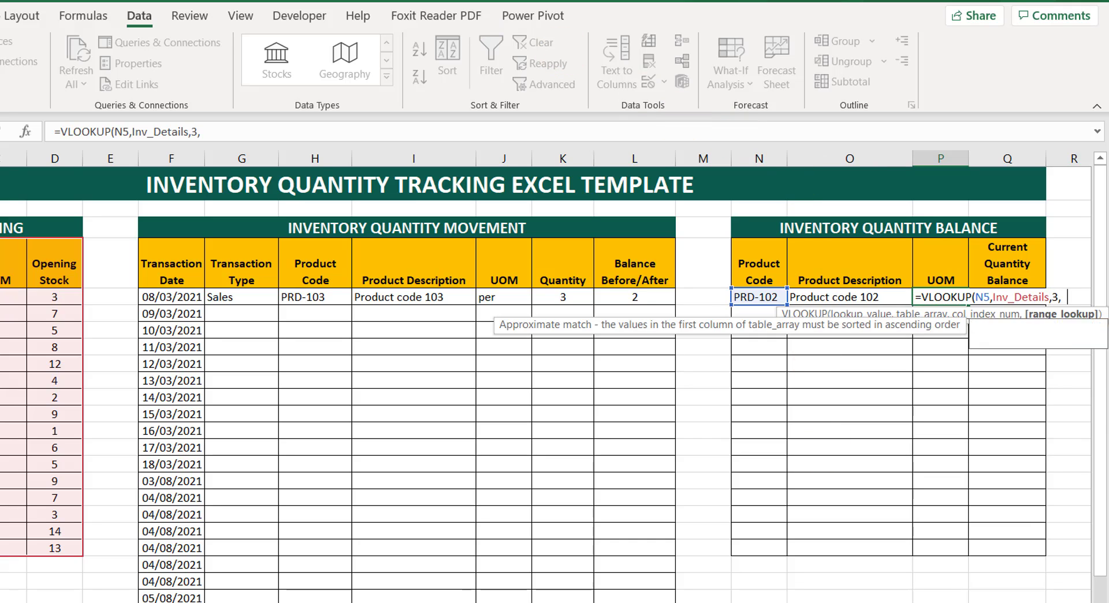
key("Return")
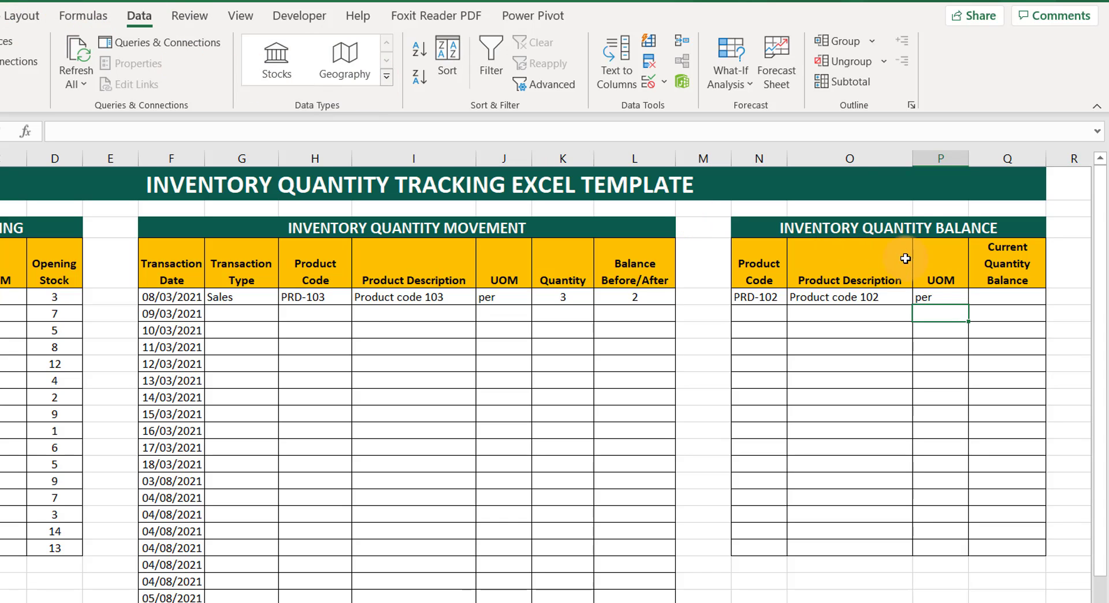
Step: Wrap the P5 lookup in IFNA with "" as the fallback value and copy the formula down the UOM column to P20
left_click(939, 298)
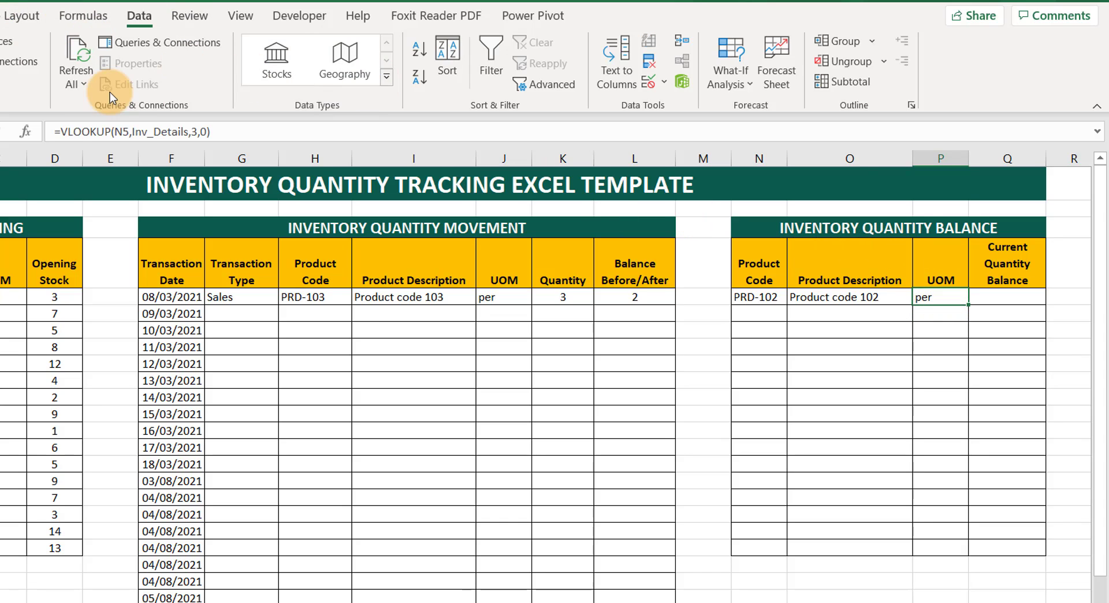
left_click(60, 130)
type("ifna")
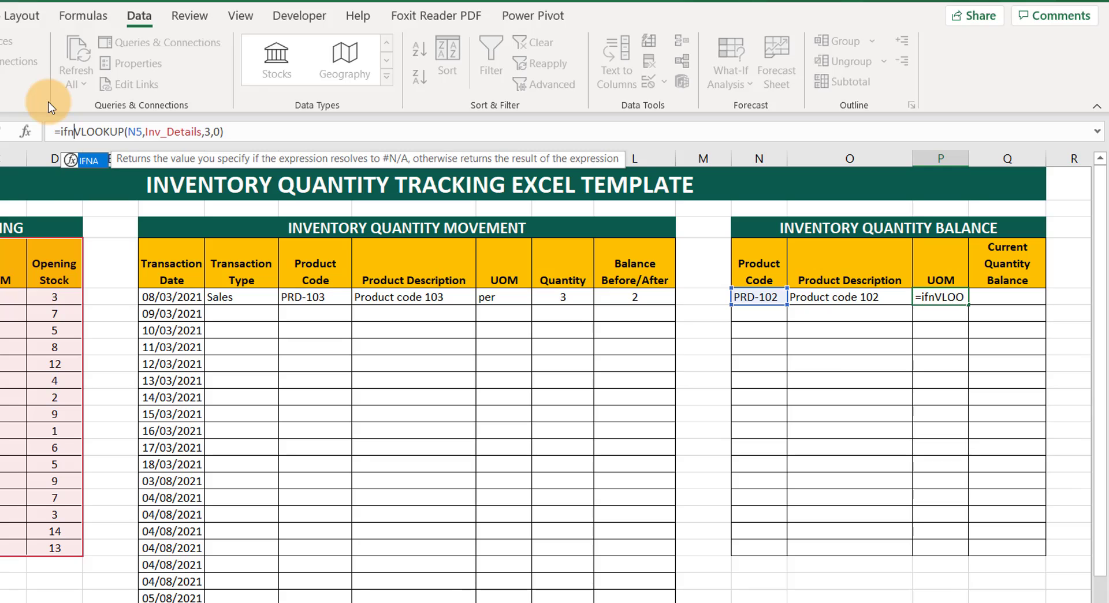
key("Tab")
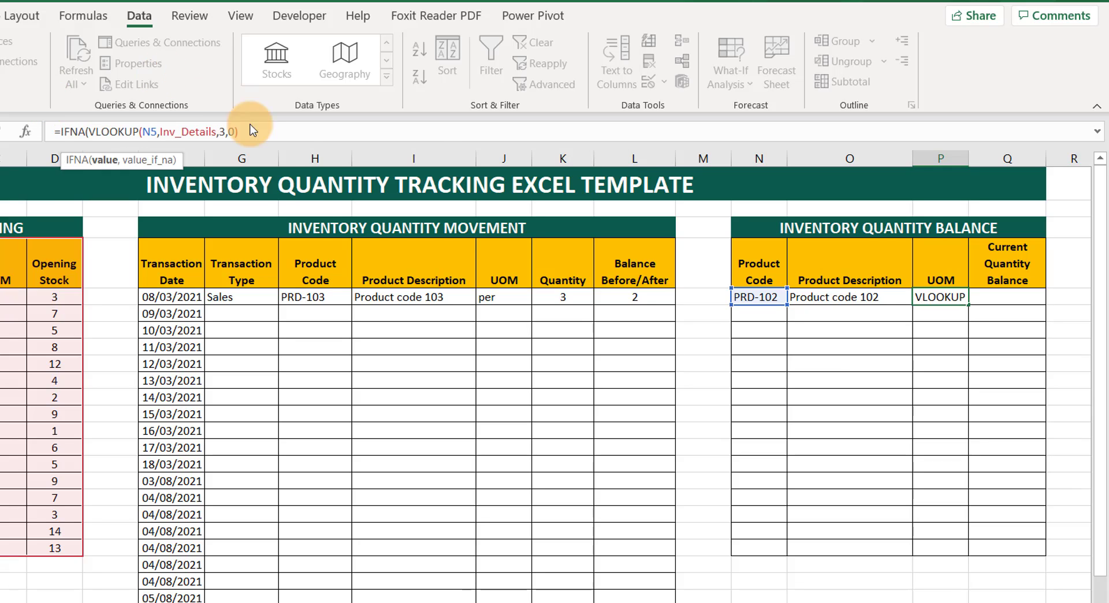
left_click(258, 137)
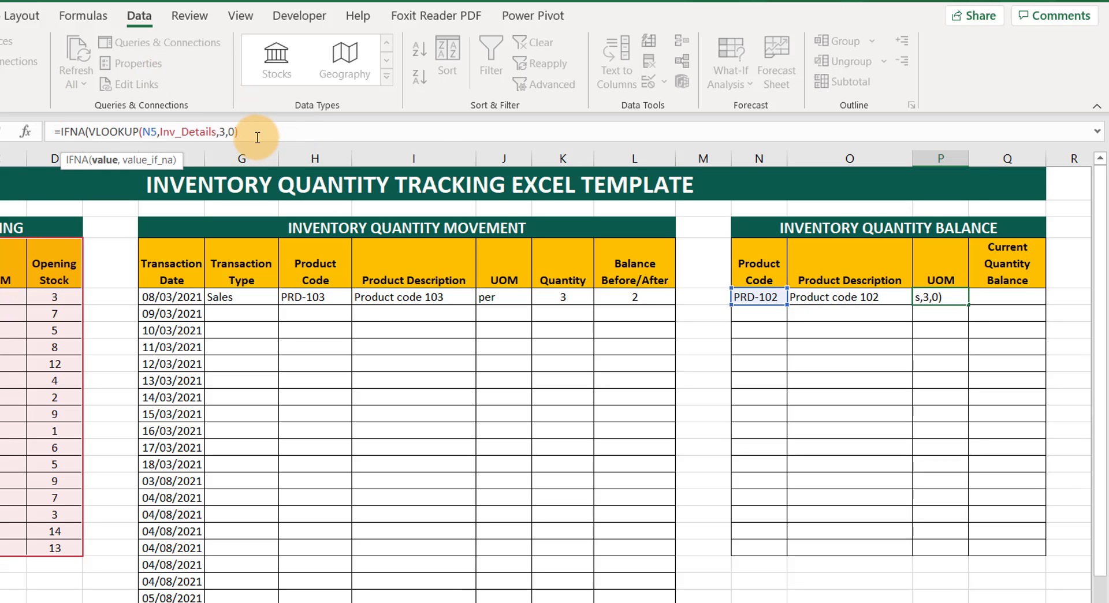
type(",\"\"")
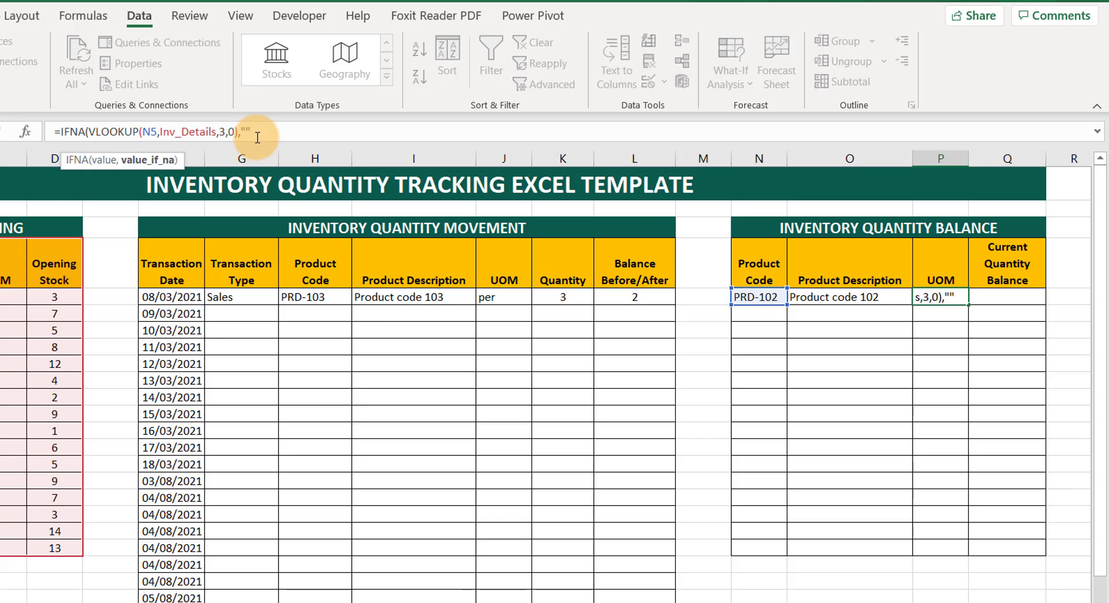
key("Return")
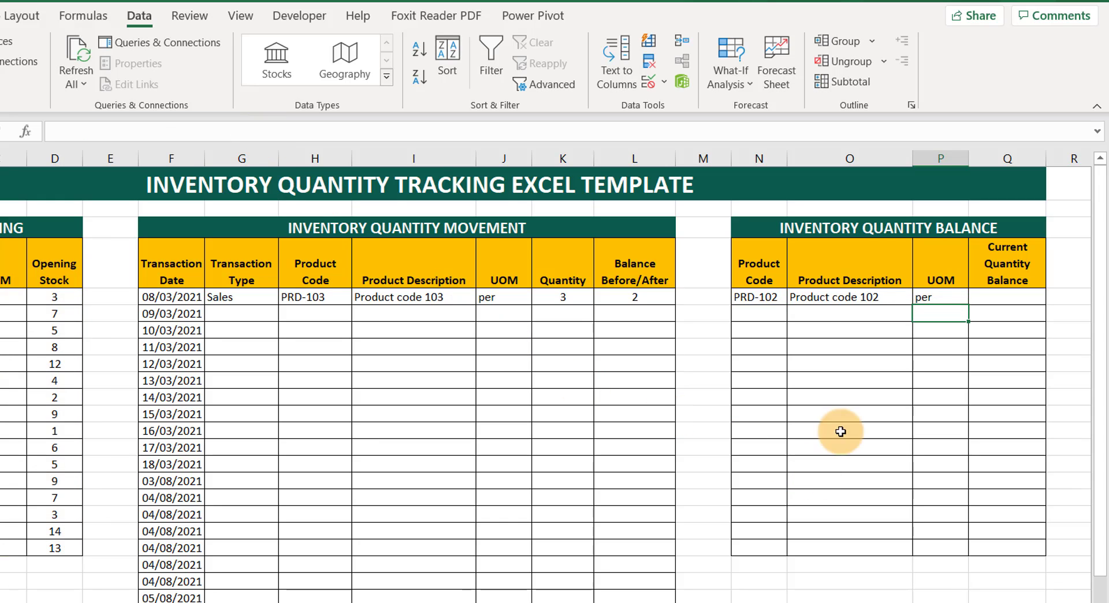
left_click(944, 299)
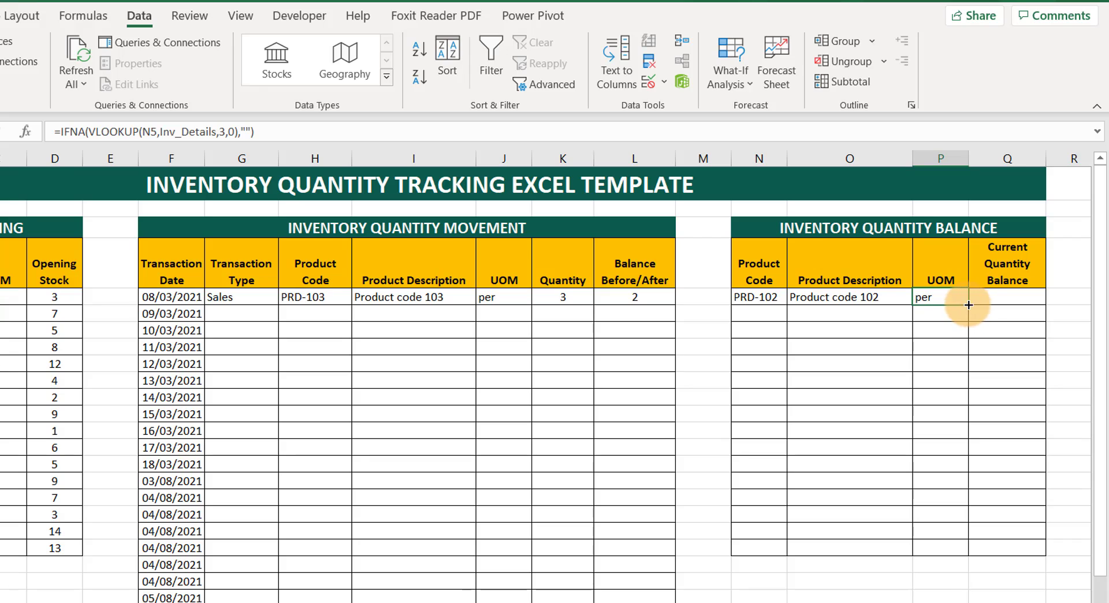
left_click_drag(969, 304, 946, 549)
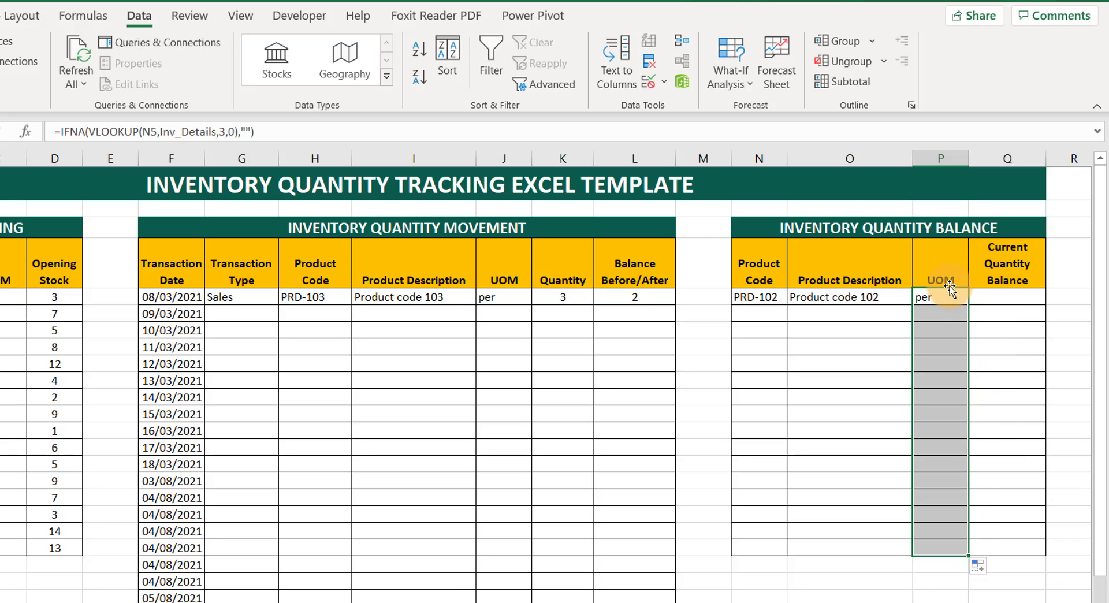
Step: Widen column Q so the Current Quantity Balance header fits on two lines
left_click(997, 297)
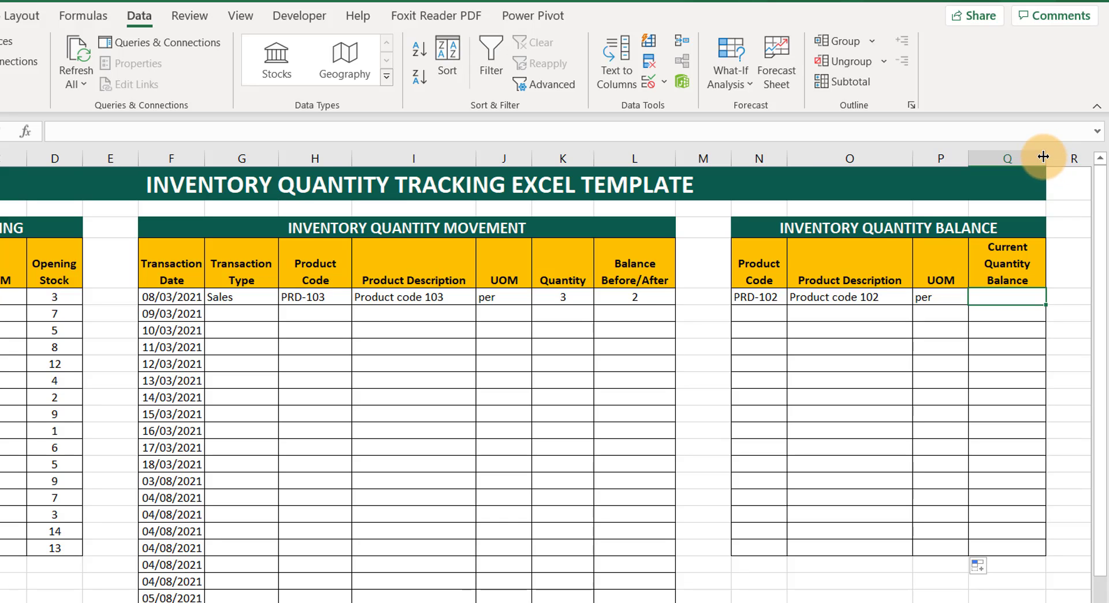
left_click_drag(1043, 157, 1079, 155)
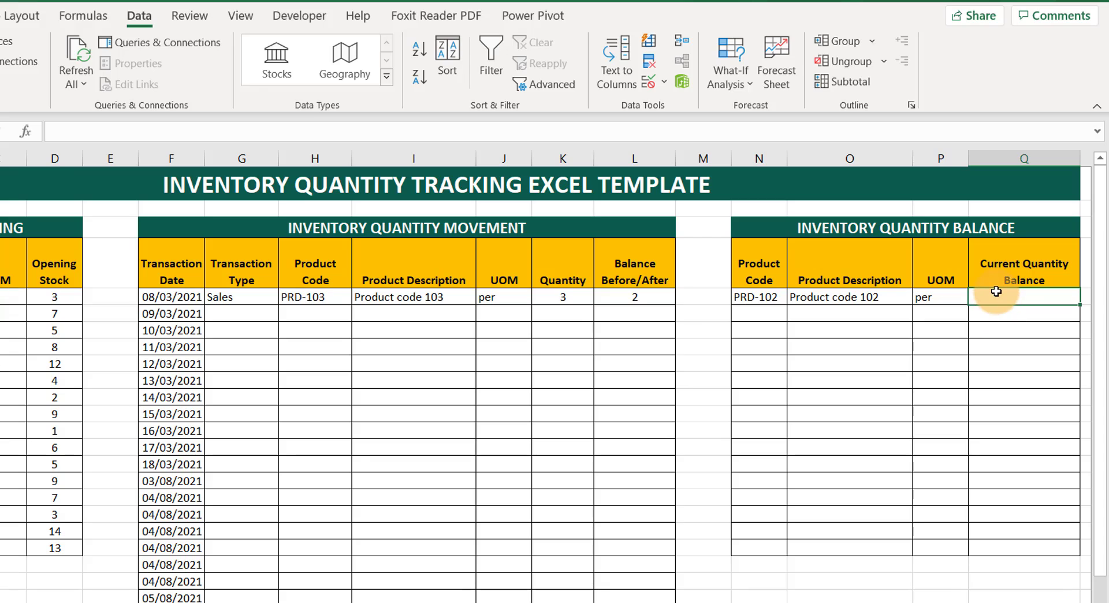
Step: Begin the Current Quantity Balance formula in Q5 with =VLOOKUP(N5,Inv_Details,4,0) to fetch the product's opening stock
type("=")
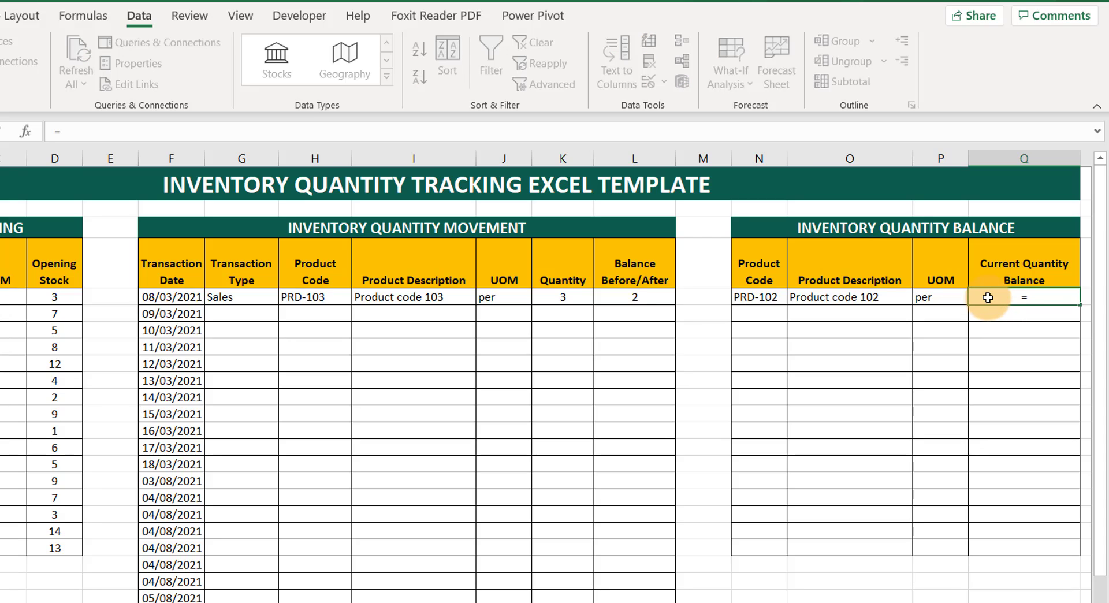
key("Escape")
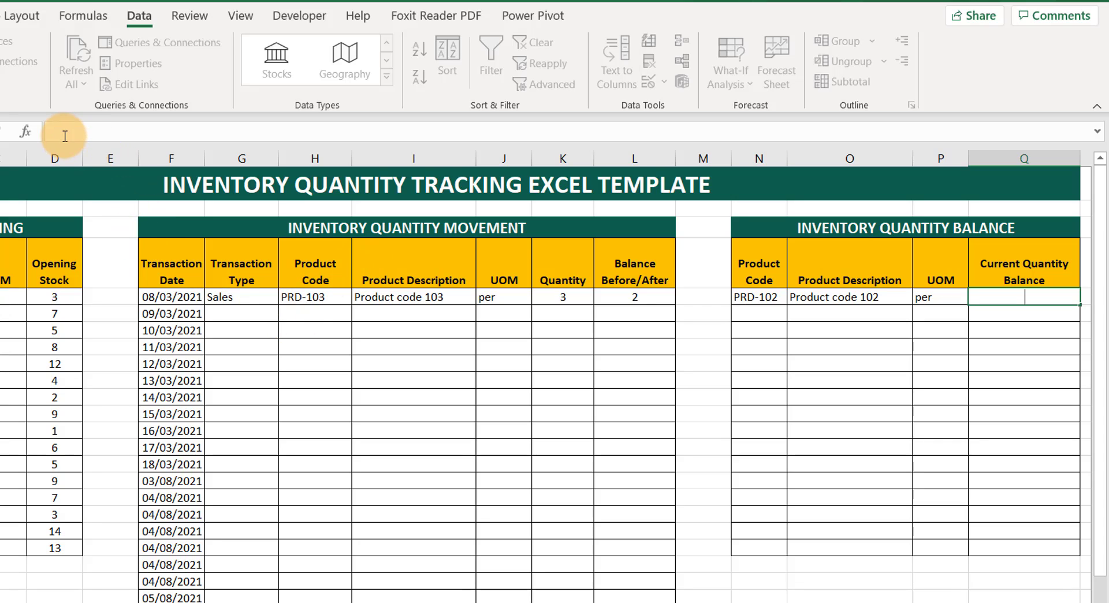
type("=vl")
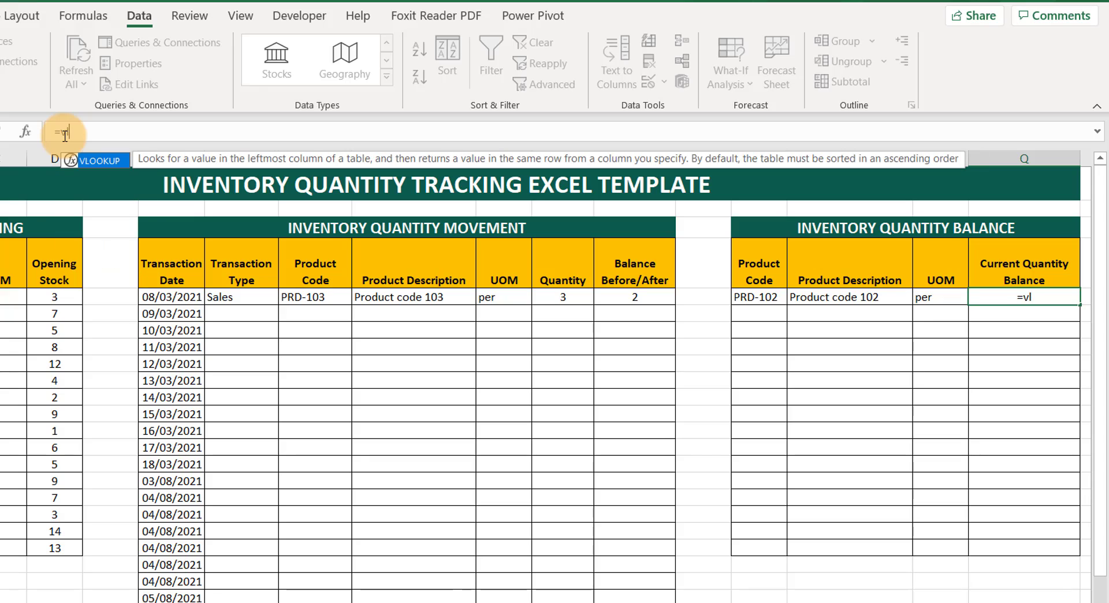
type("oo")
key("Tab")
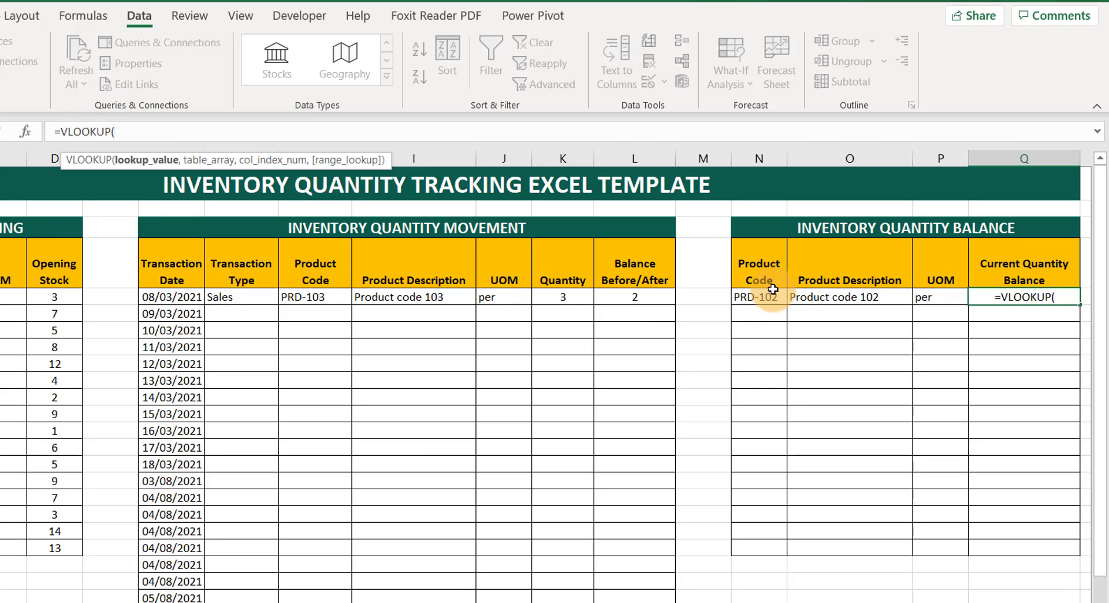
left_click(744, 297)
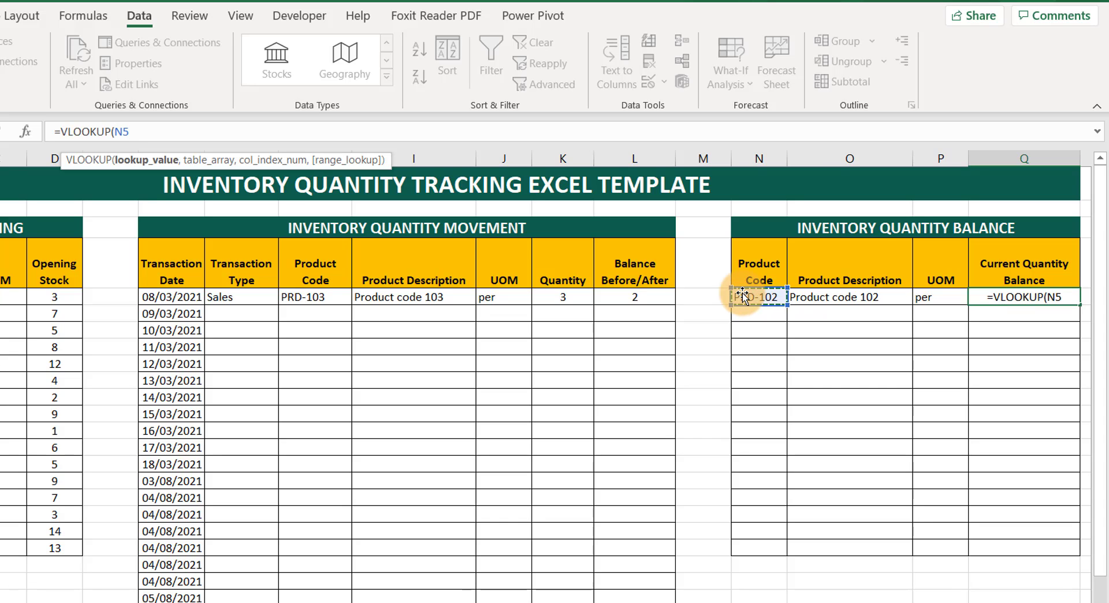
type(",")
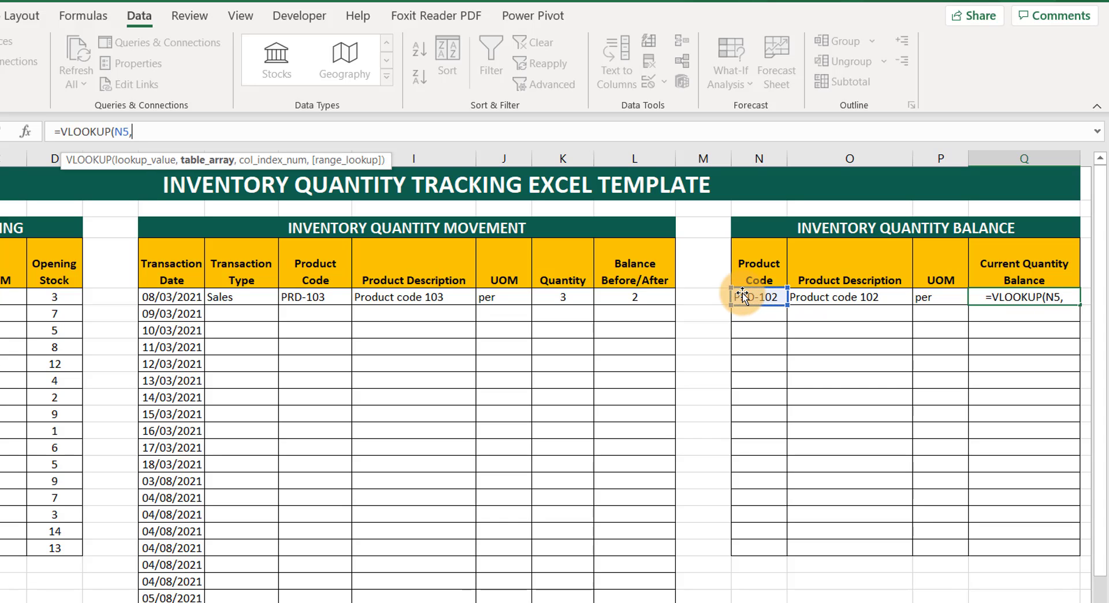
type("inv")
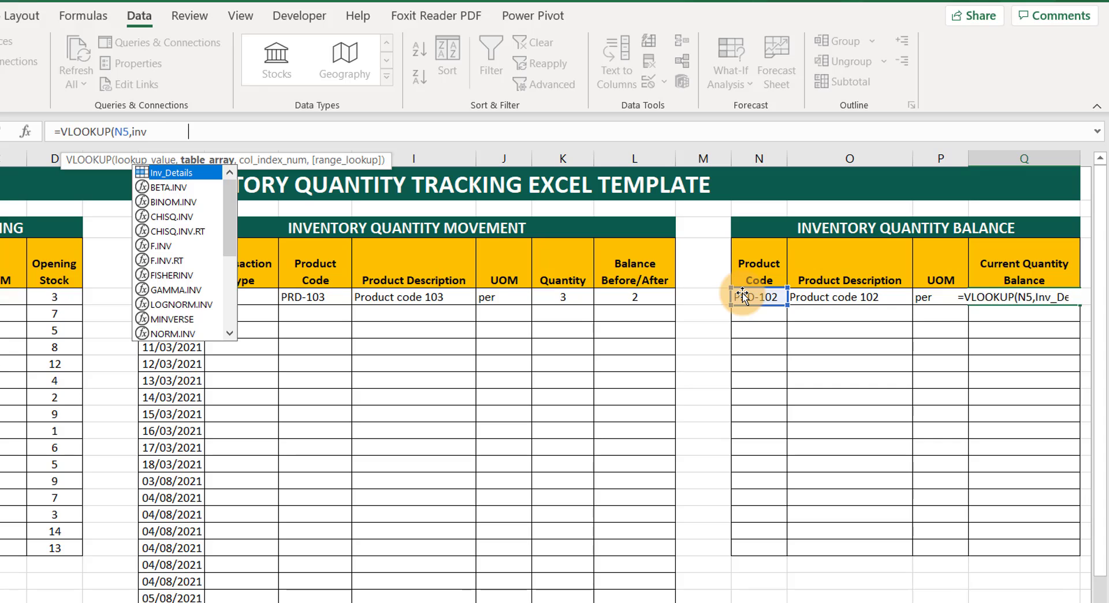
key("Tab")
type(",")
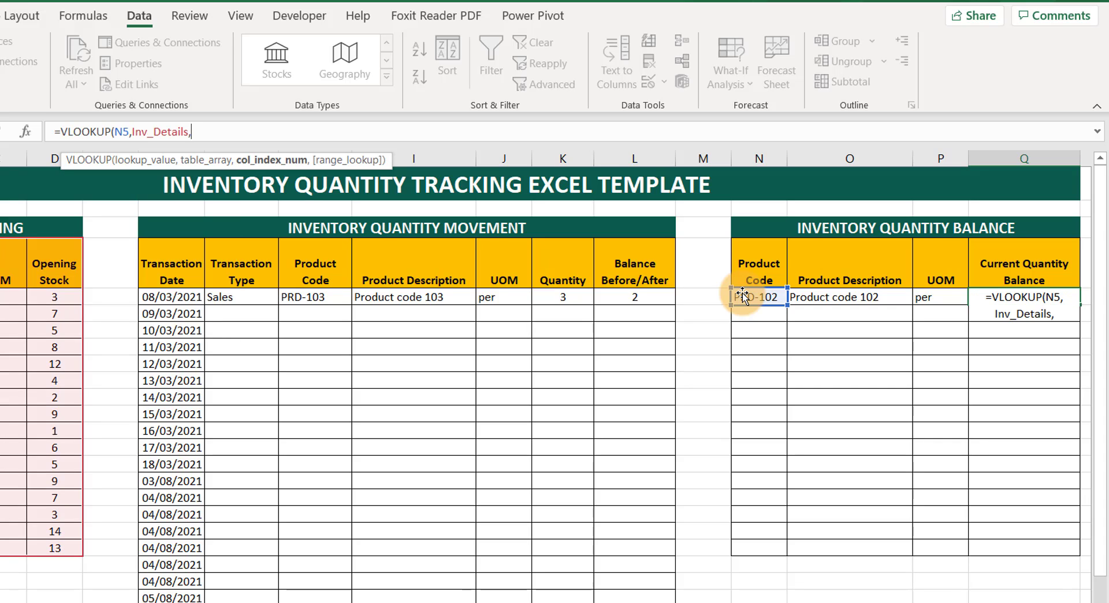
type("4,0")
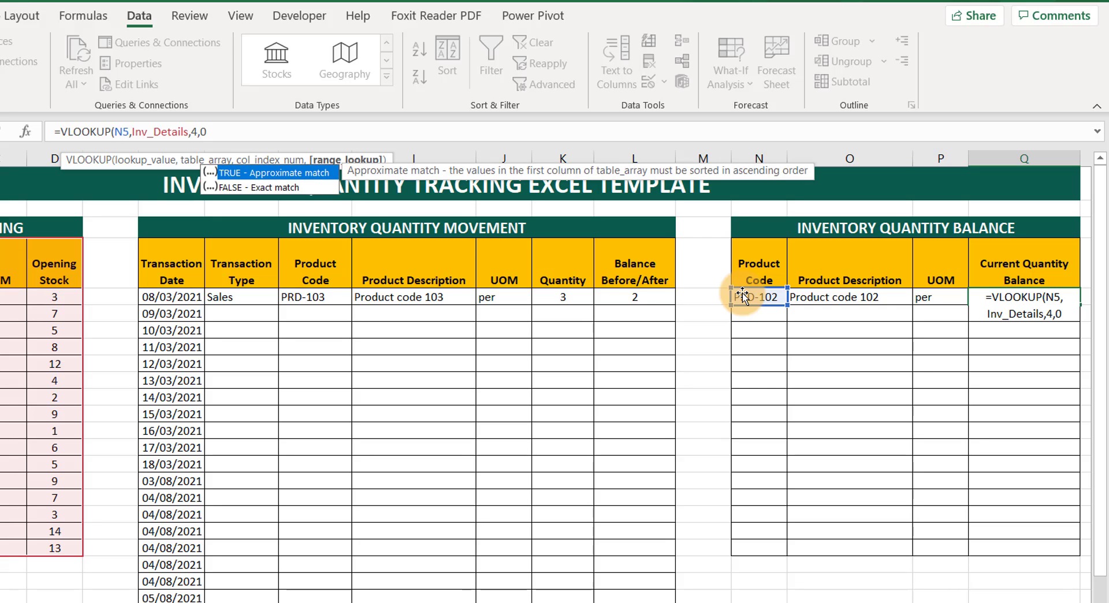
type(")")
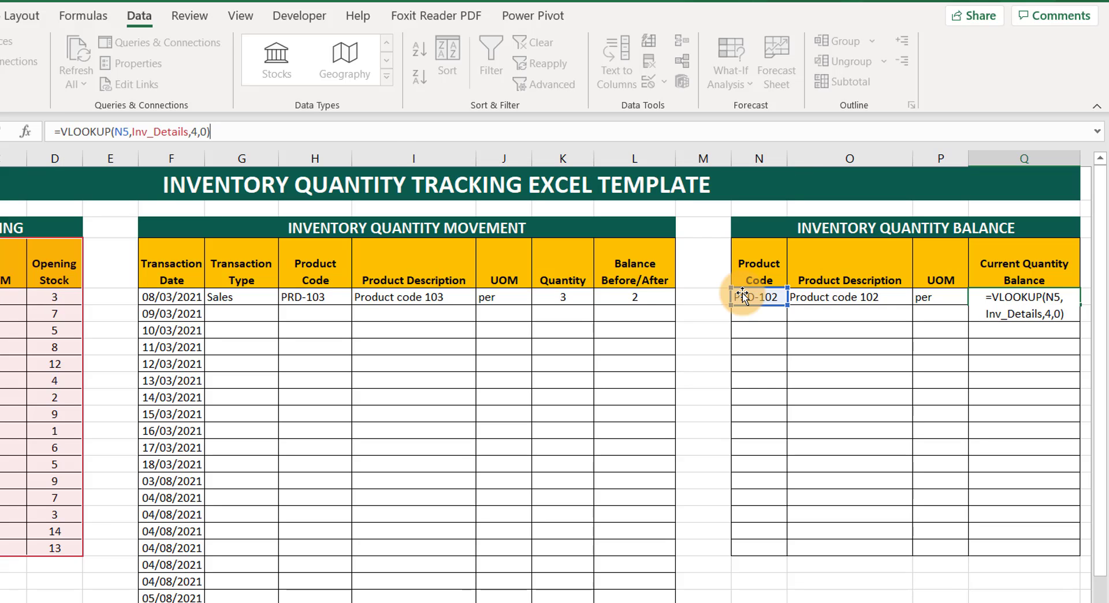
Step: Add a SUMIFS term to the Q5 formula that sums Quantity where Product_Code matches N5
type("+s")
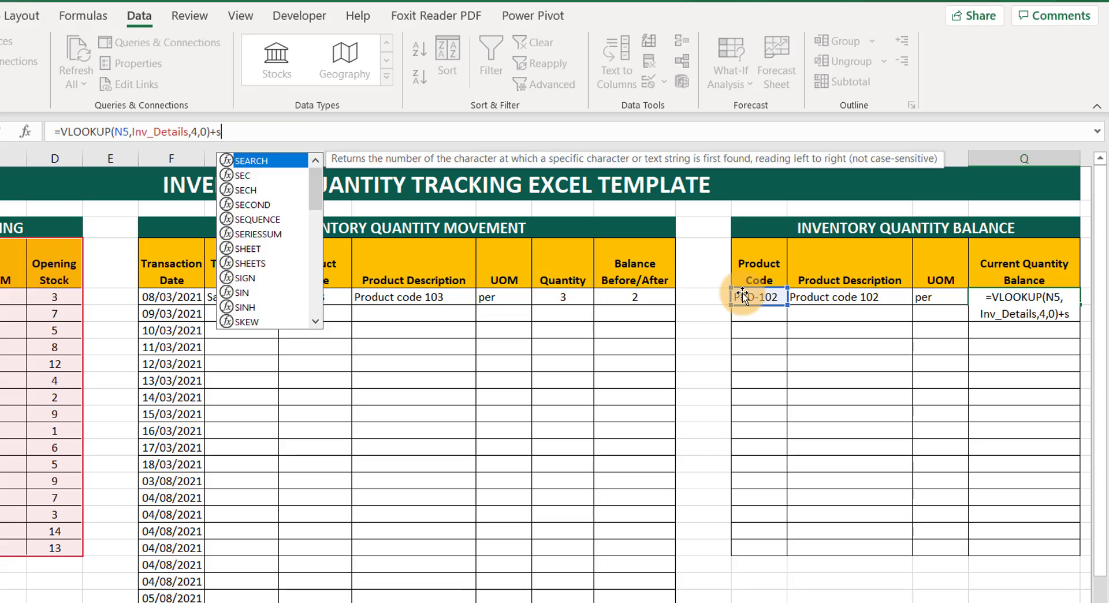
type("umif")
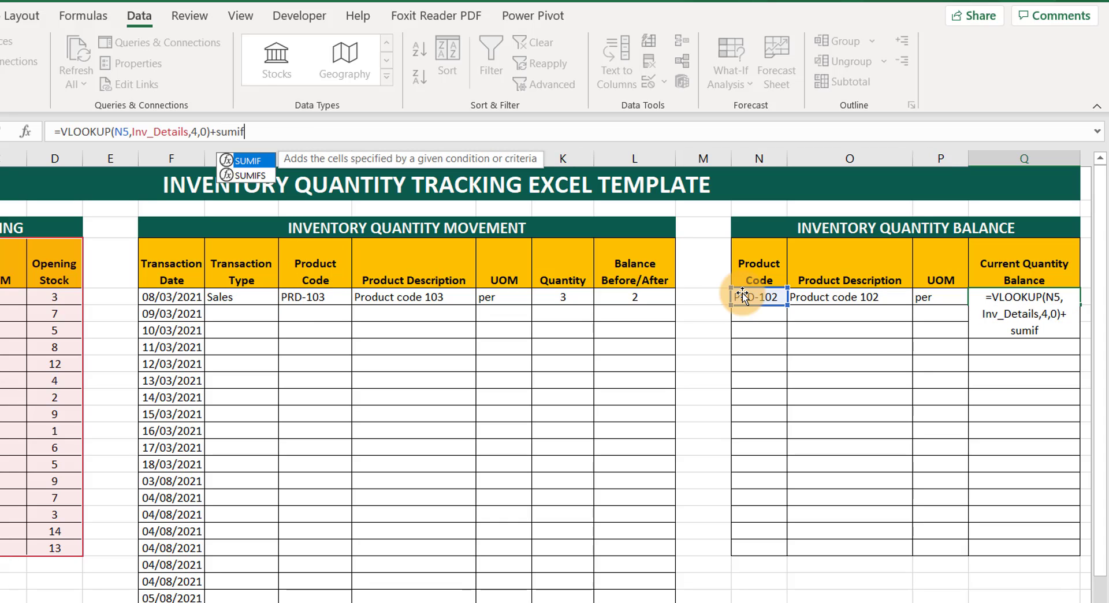
key("Down")
key("Tab")
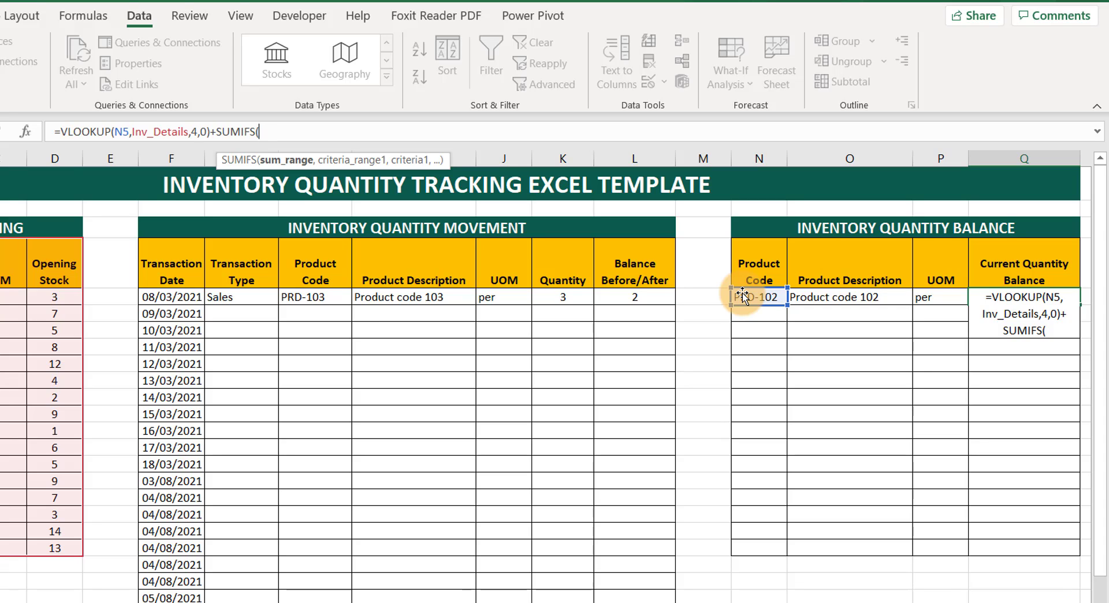
type("q")
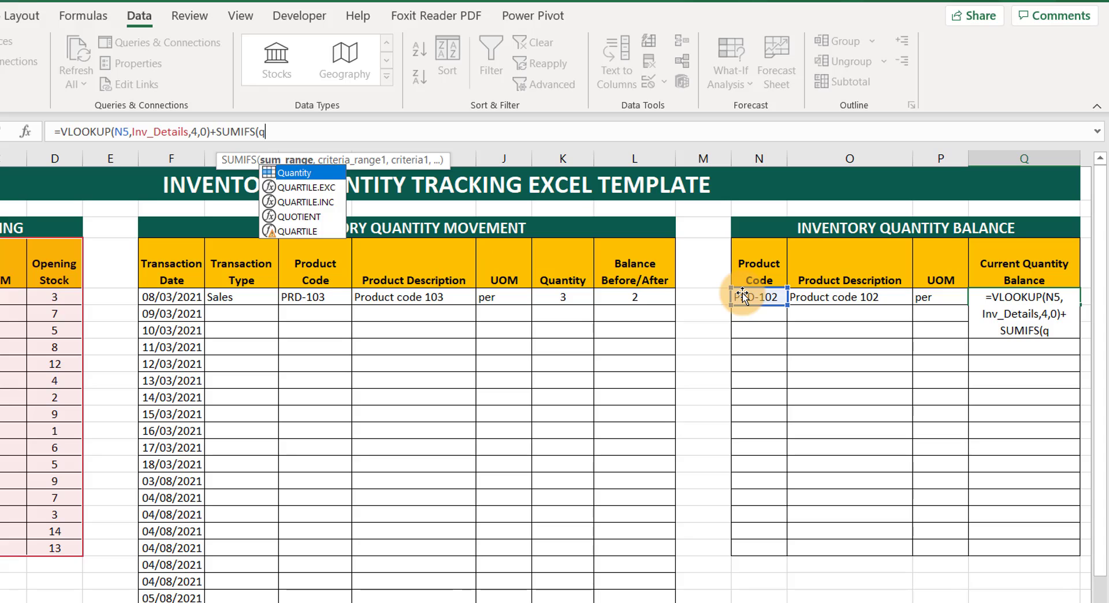
key("Tab")
type(",")
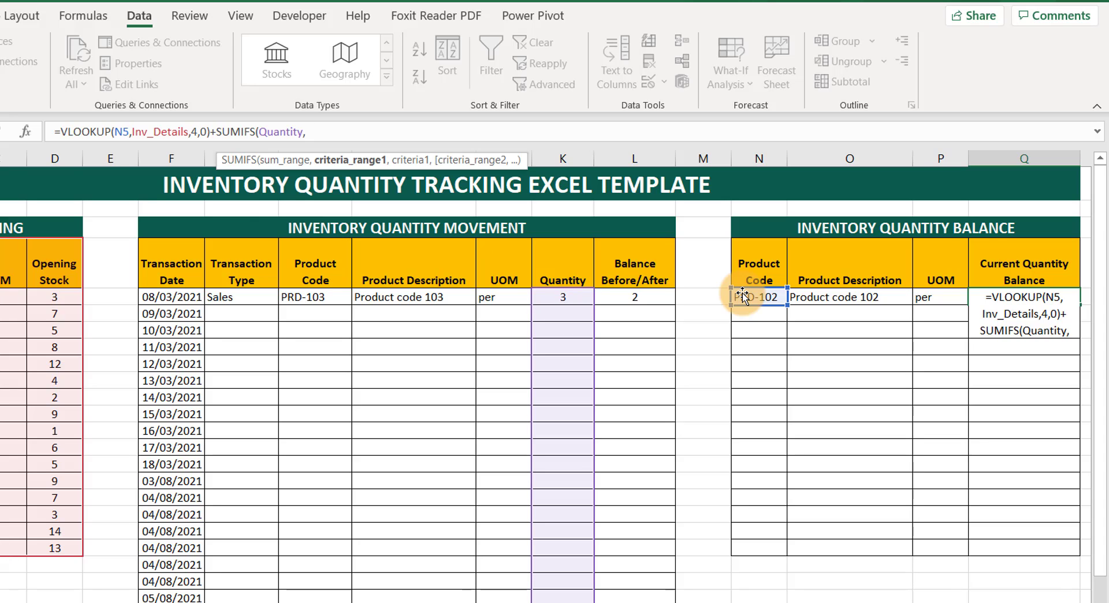
type("prod")
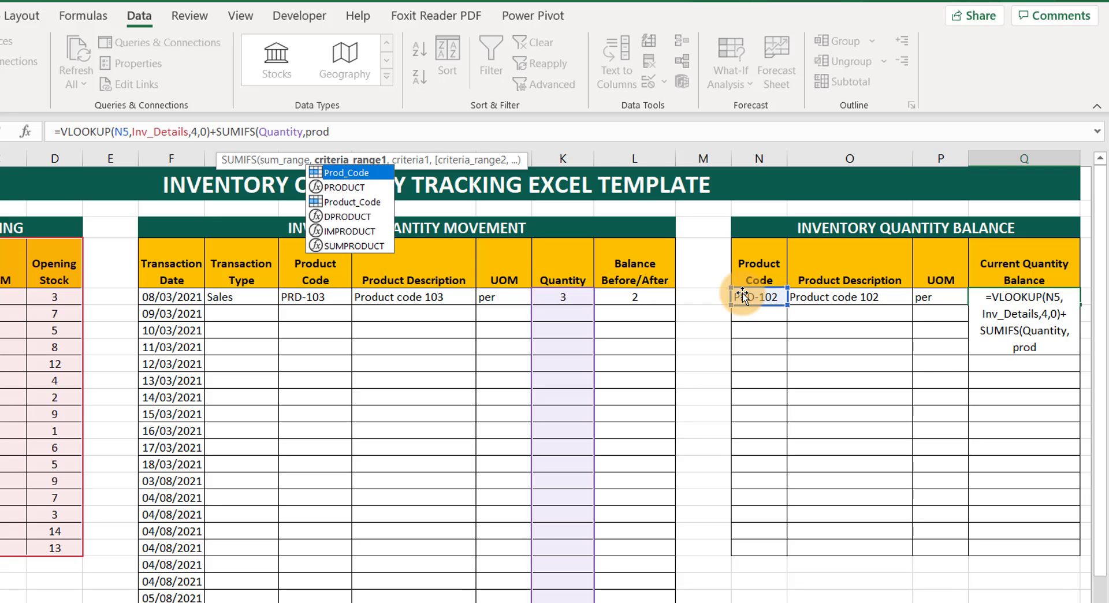
key("Down")
key("Down")
key("Tab")
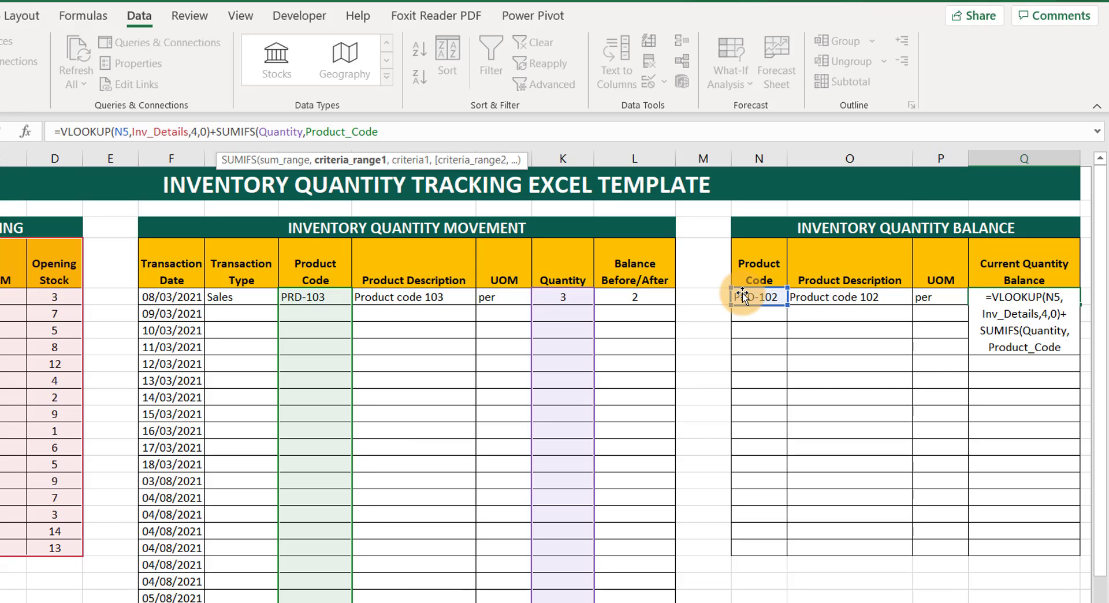
type(",")
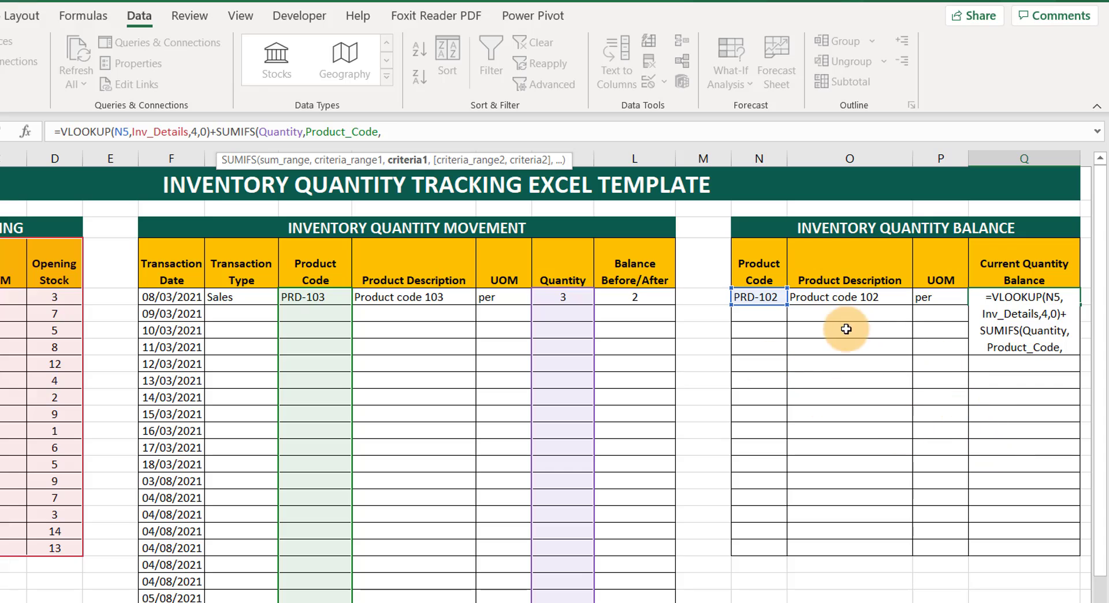
left_click(755, 296)
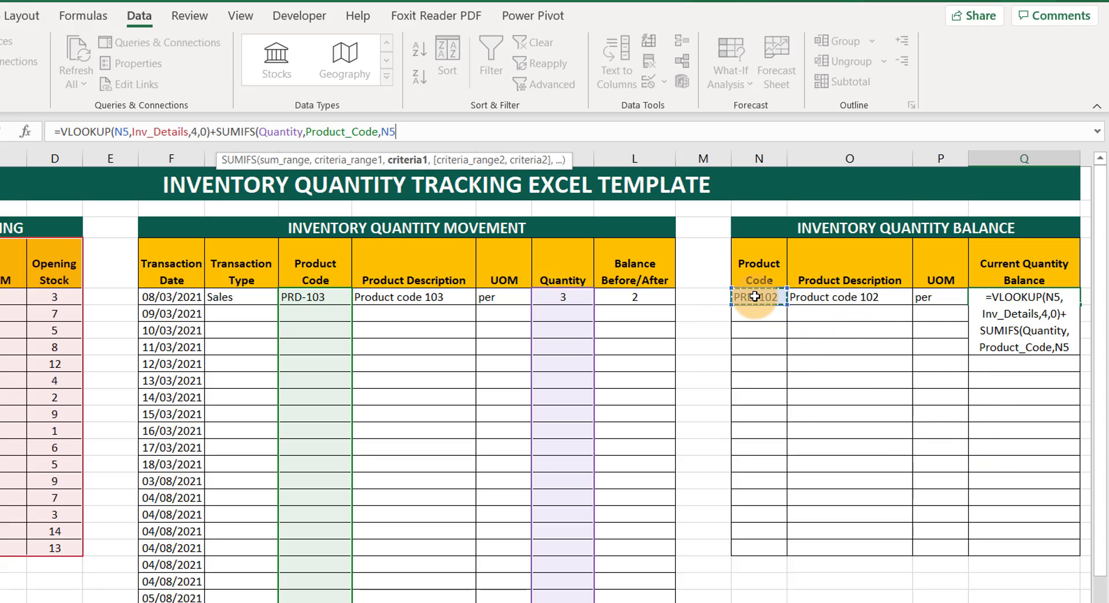
Step: Add Transaction_Type equal to "Purchase" as the second SUMIFS criterion and close the function
type(",")
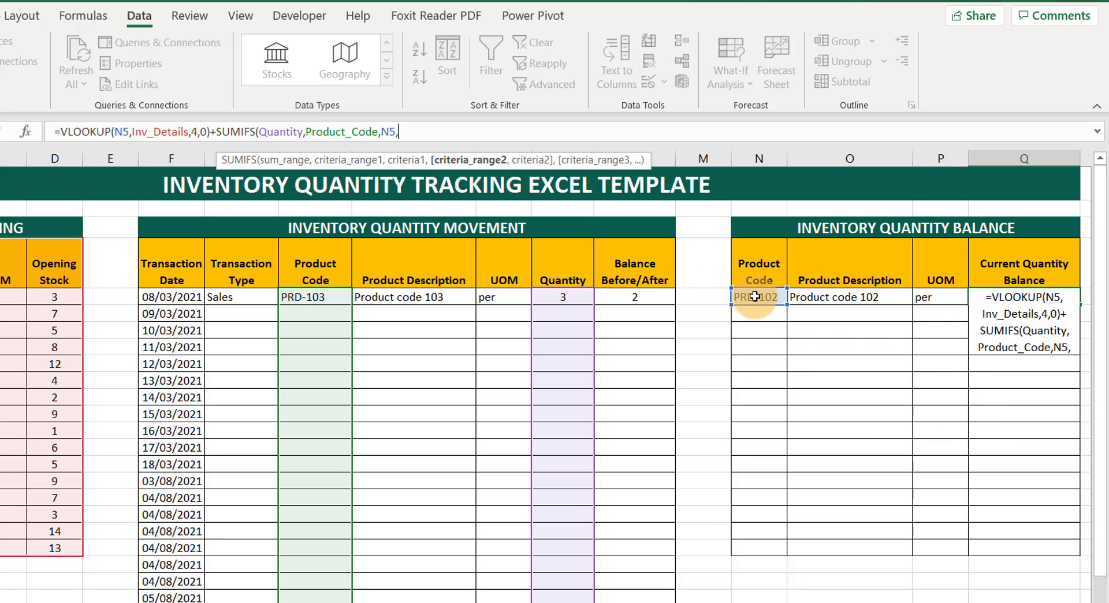
type("tra")
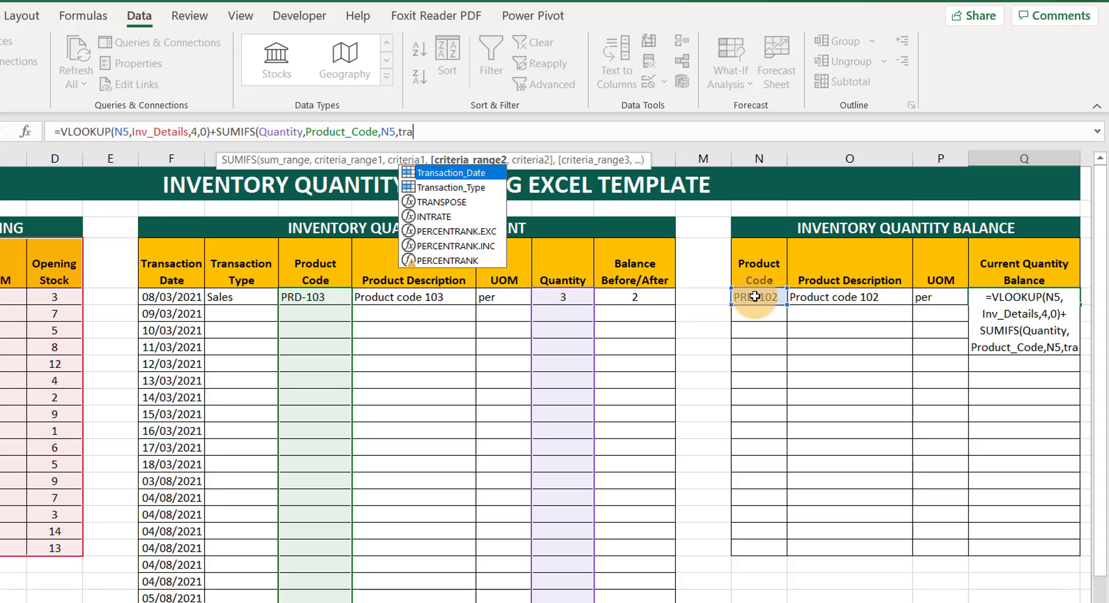
key("Down")
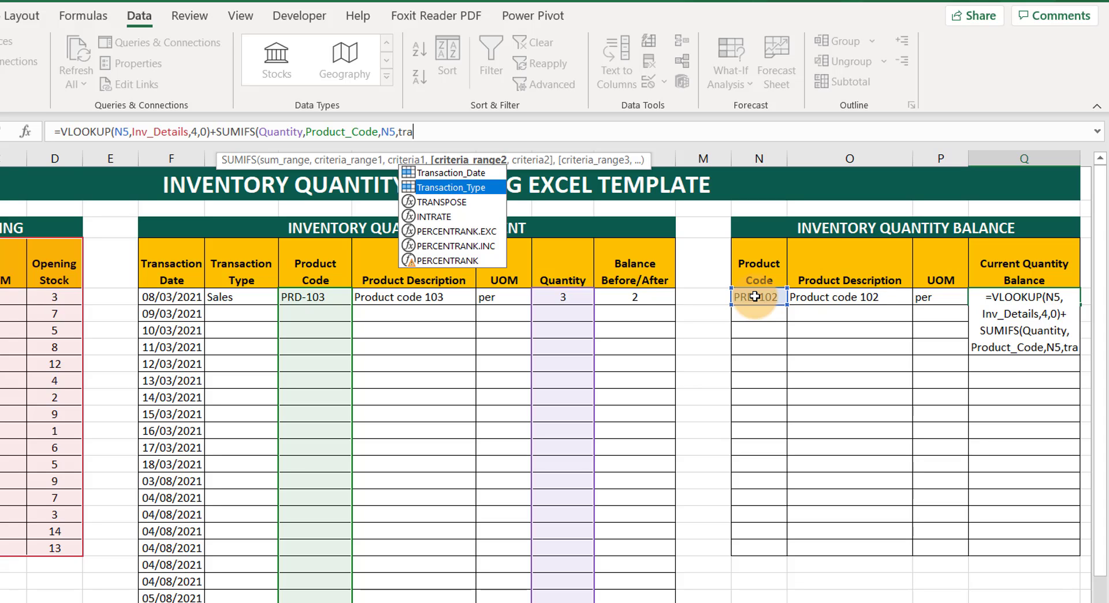
key("Tab")
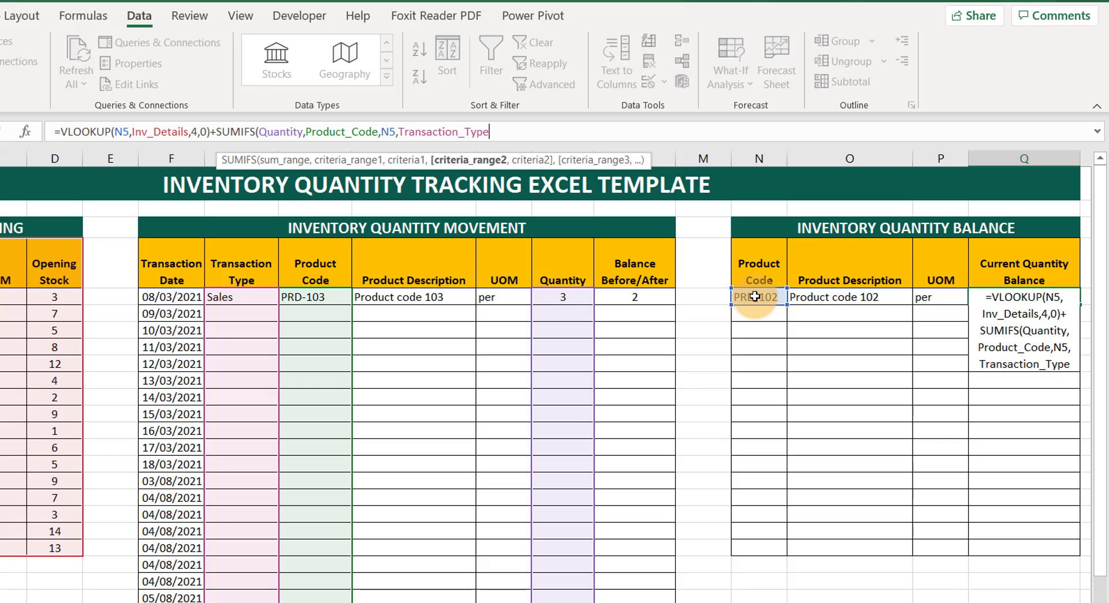
type(",\"")
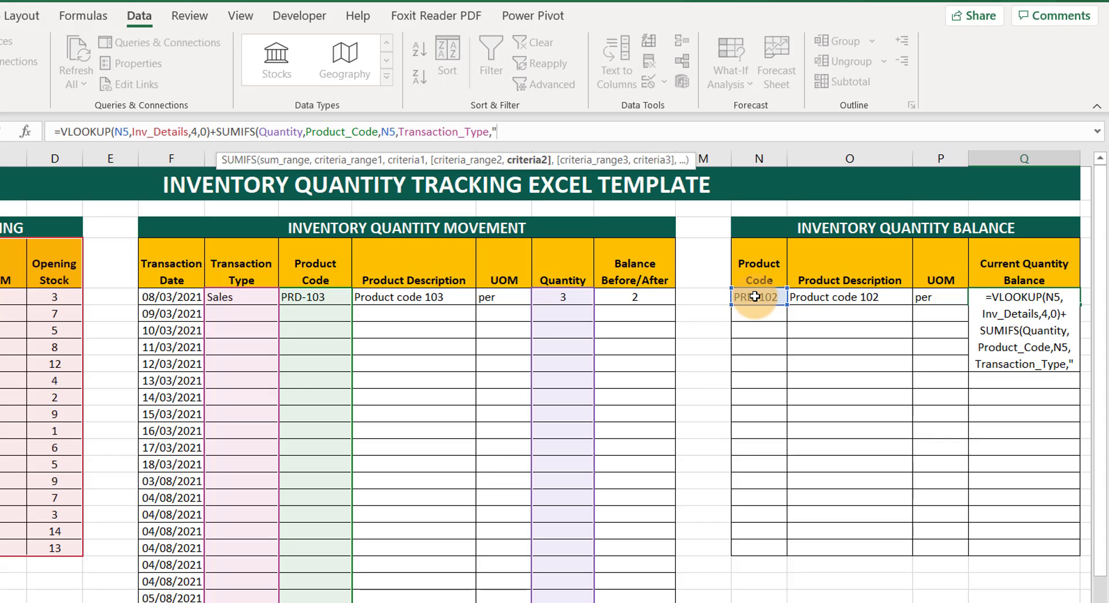
type("Purc")
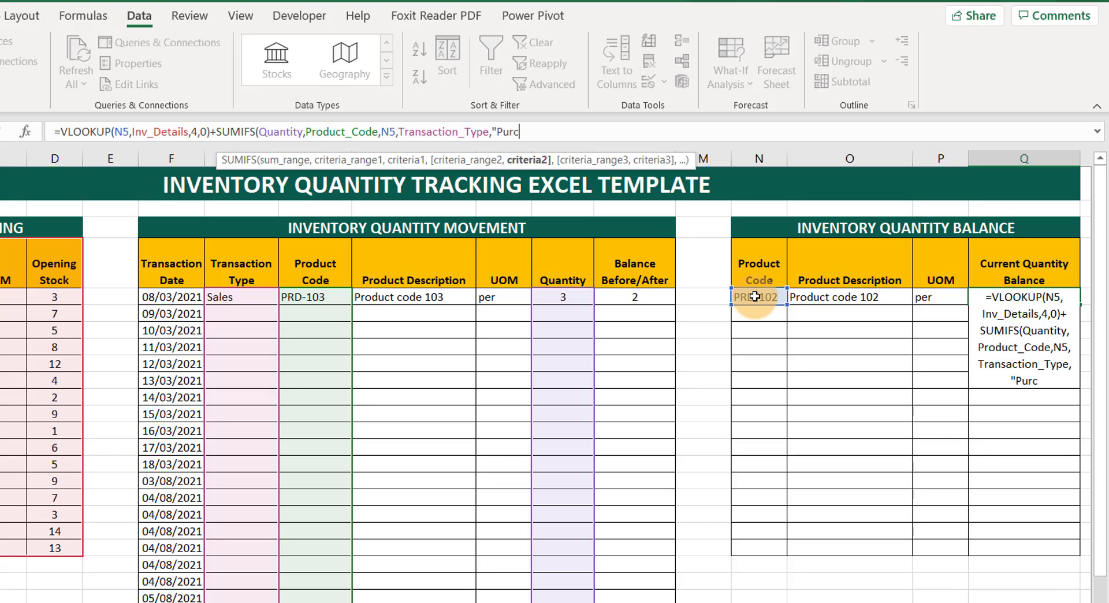
type("hase\")")
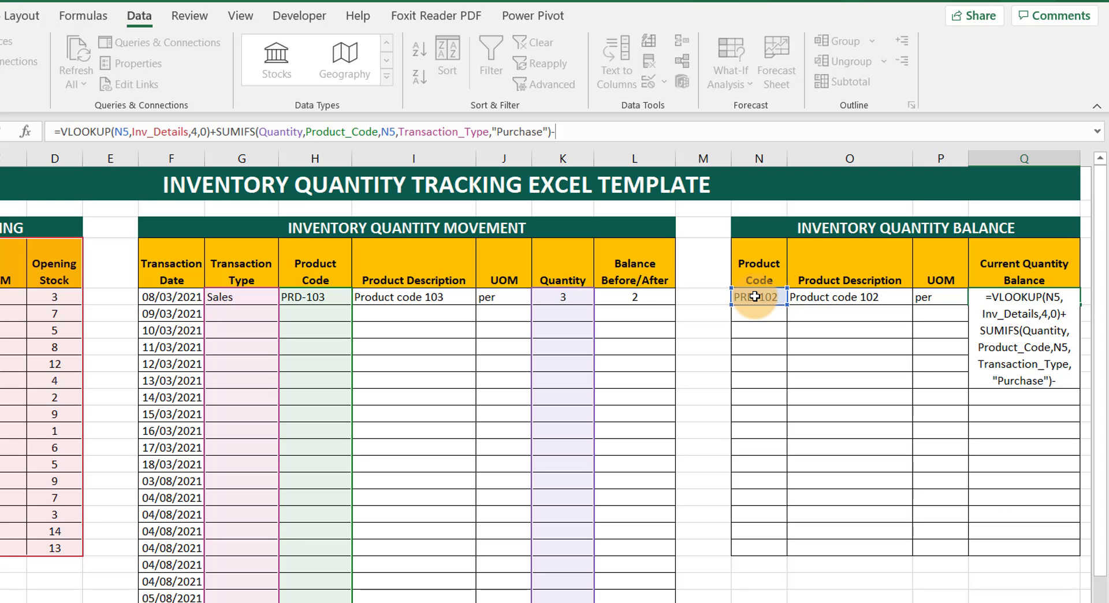
Step: Subtract a second SUMIFS term in the Q5 formula that sums Quantity where Product_Code matches N5
type("-sumif")
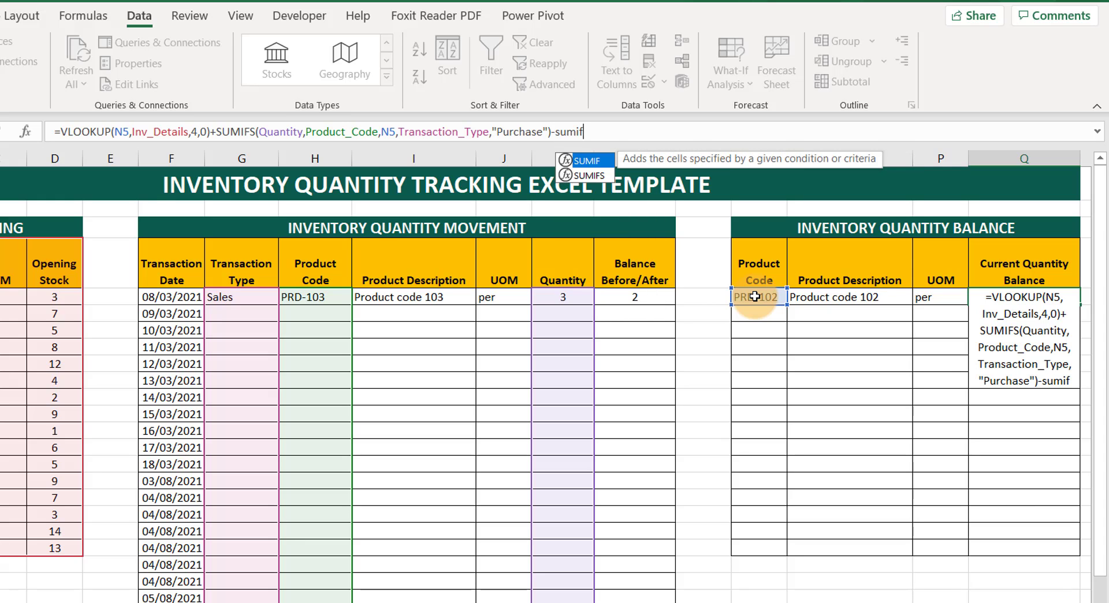
type("s")
key("Tab")
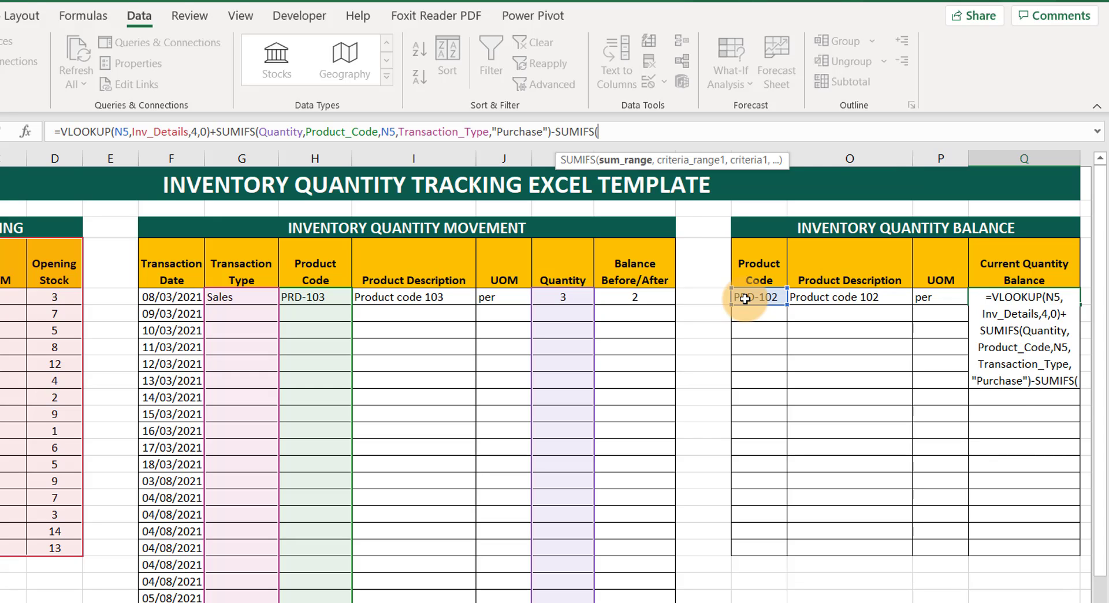
type("qu")
key("Tab")
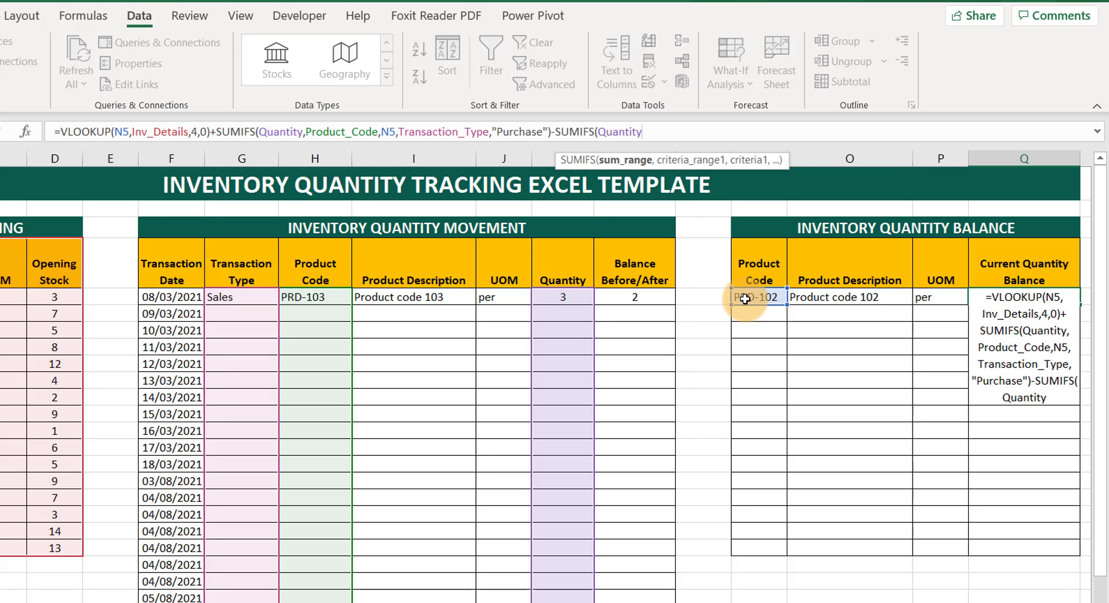
type(",")
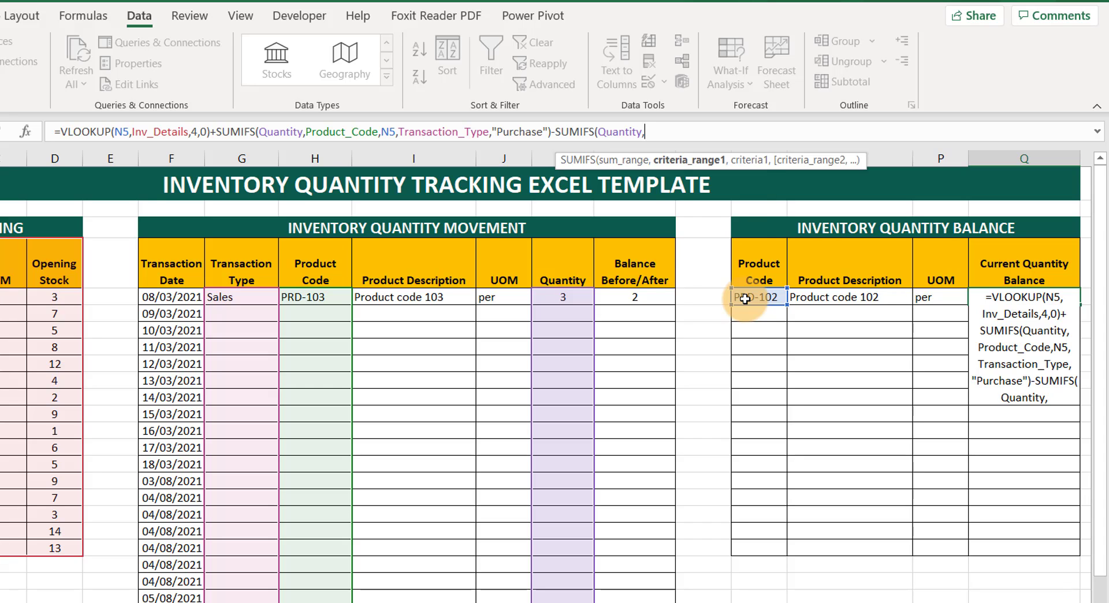
type("pro")
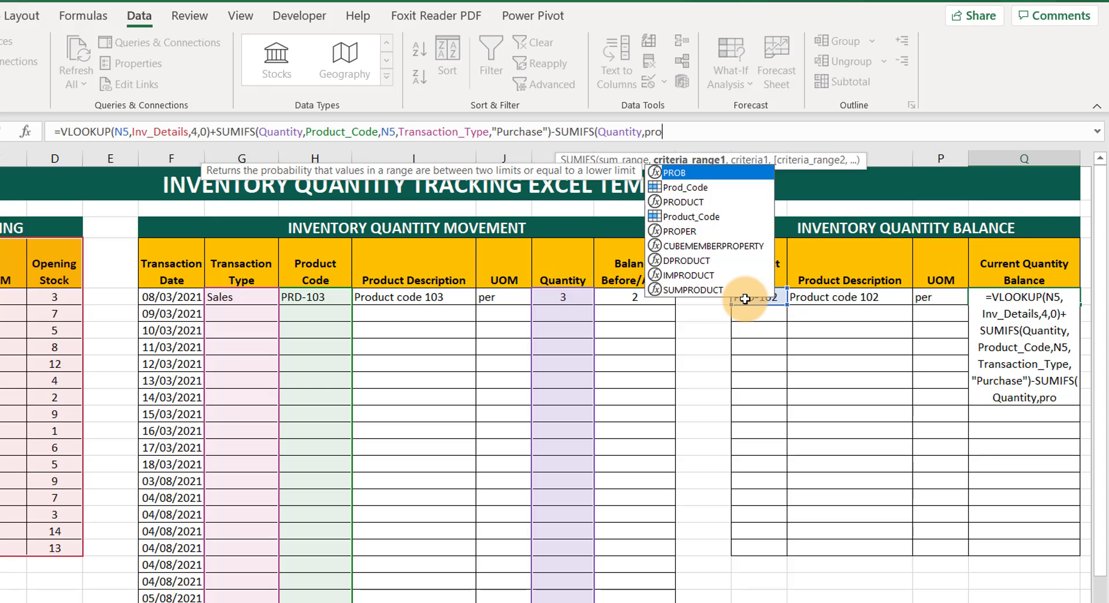
key("Down")
key("Down")
key("Down")
key("Tab")
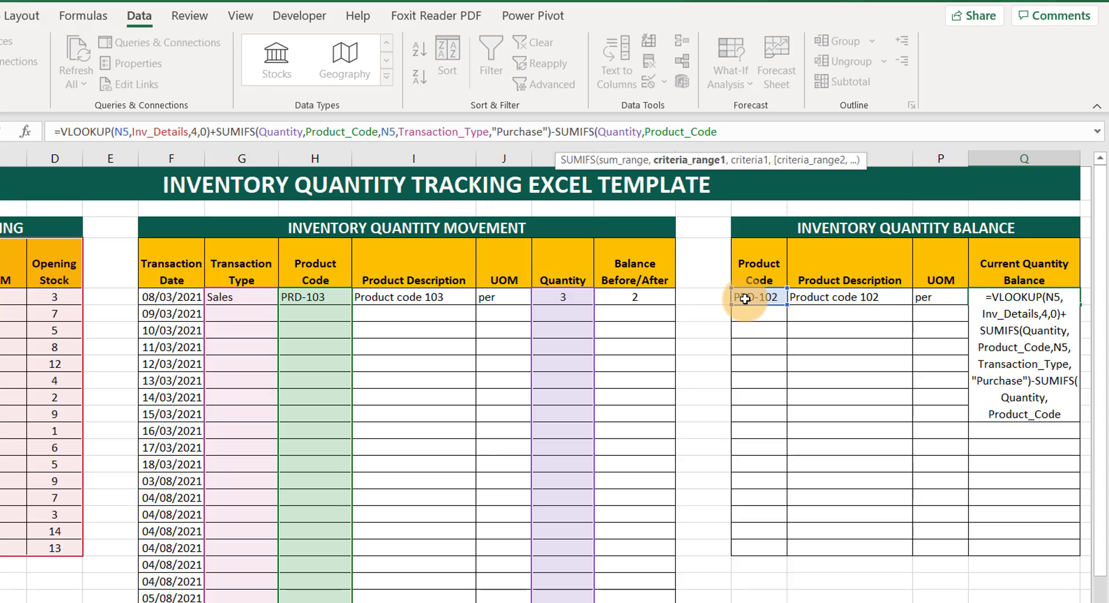
type(",")
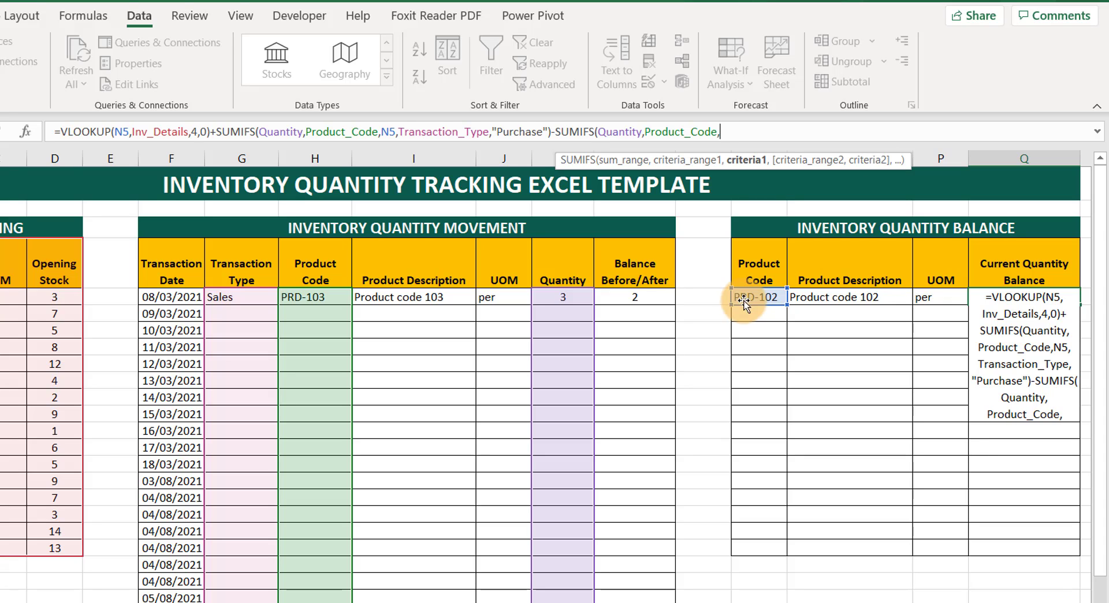
left_click(746, 298)
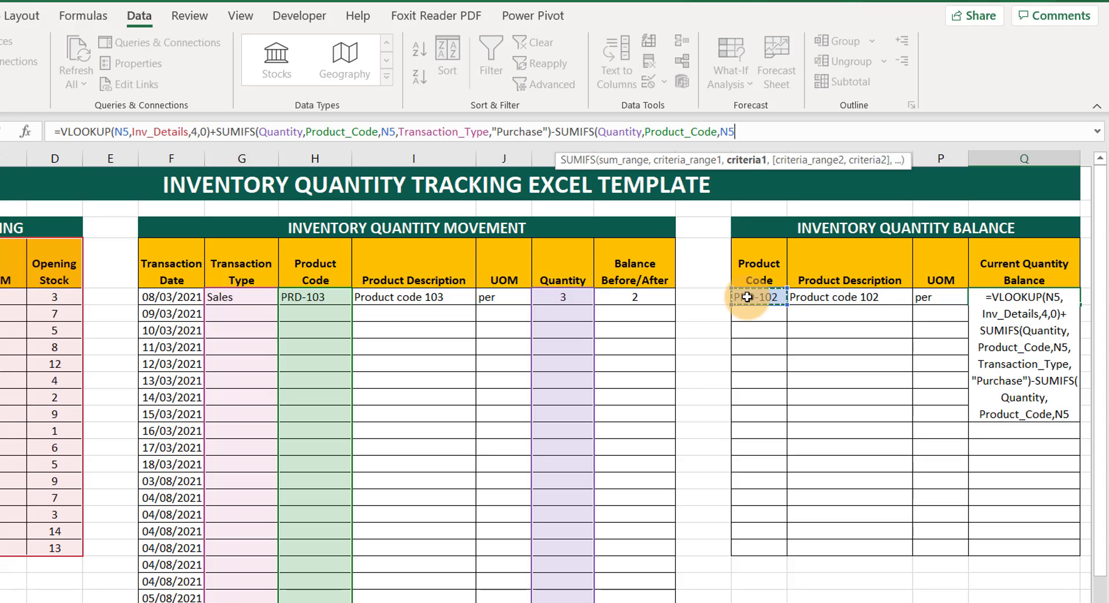
Step: Add Transaction_Type equal to "Sales" as the subtracted SUMIFS term's second criterion and enter the completed Q5 formula
type(",tr")
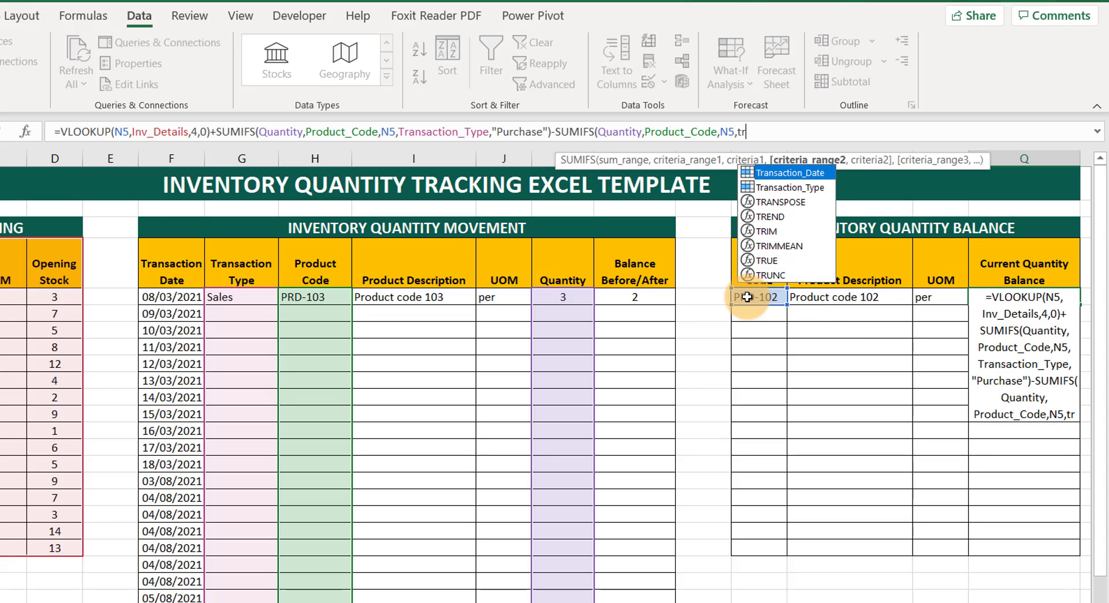
type("an")
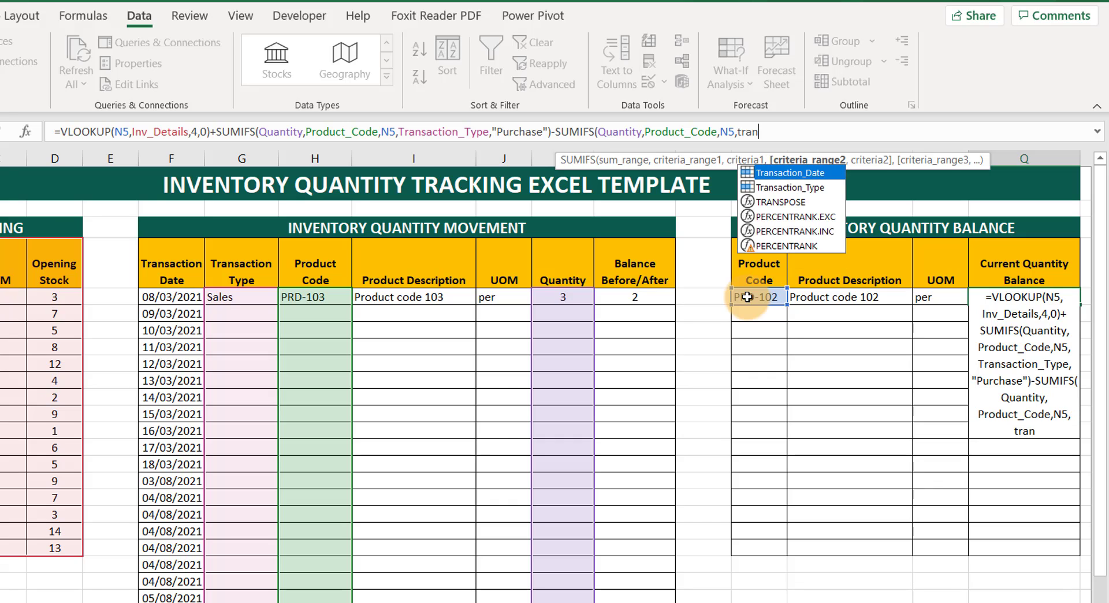
key("Down")
key("Tab")
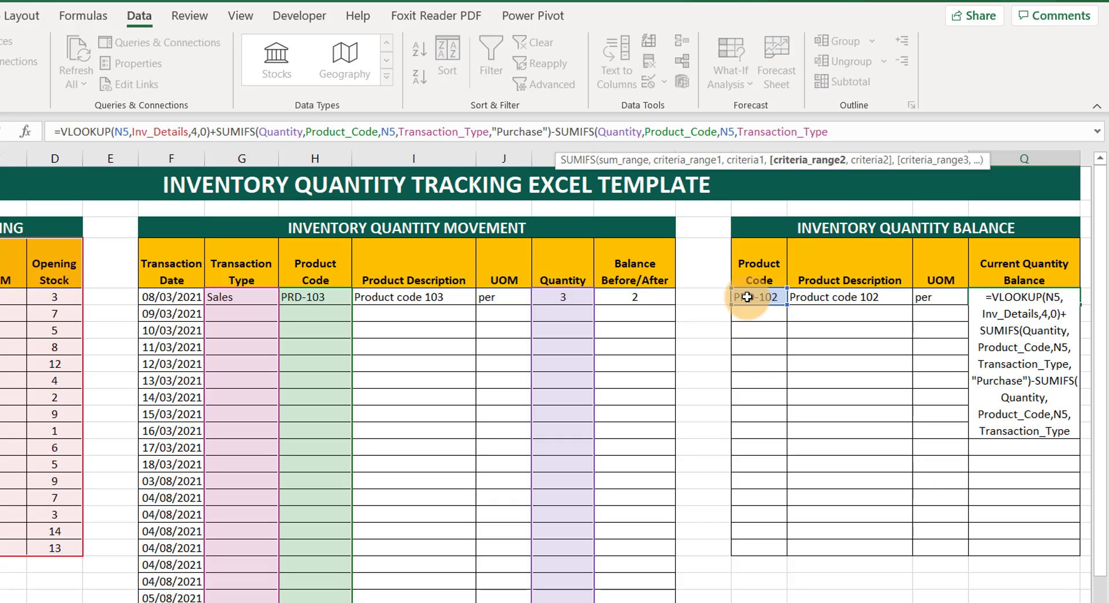
type(",")
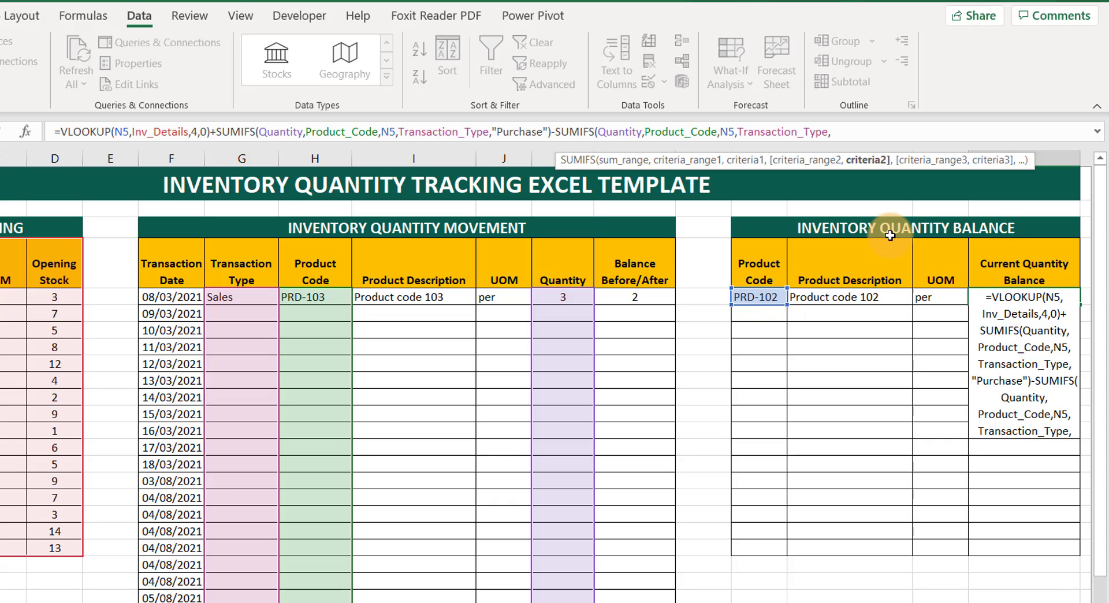
type("\"")
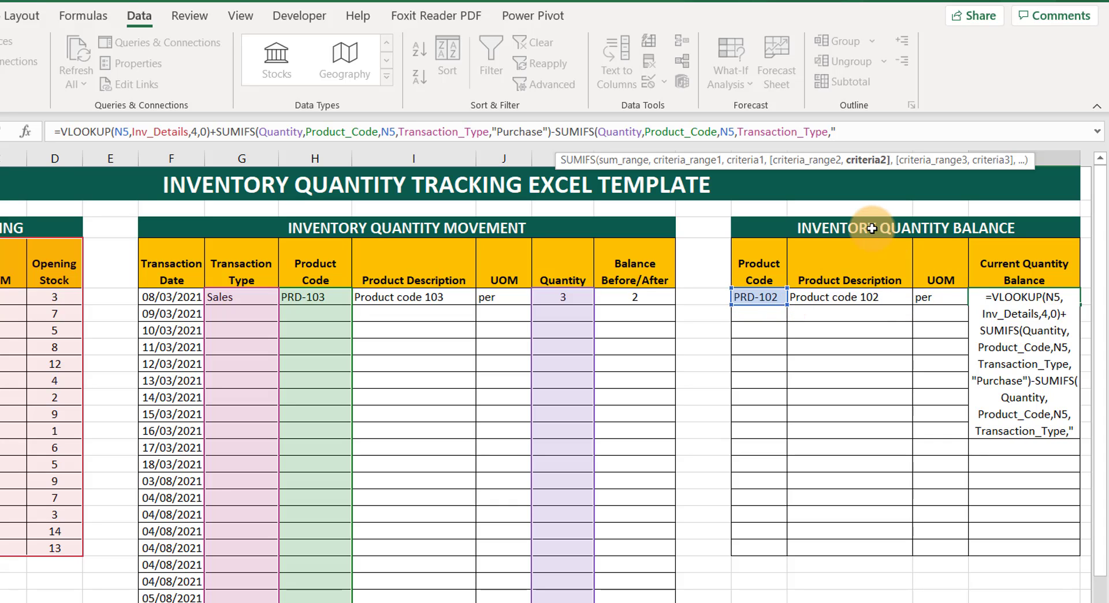
type("Sales")
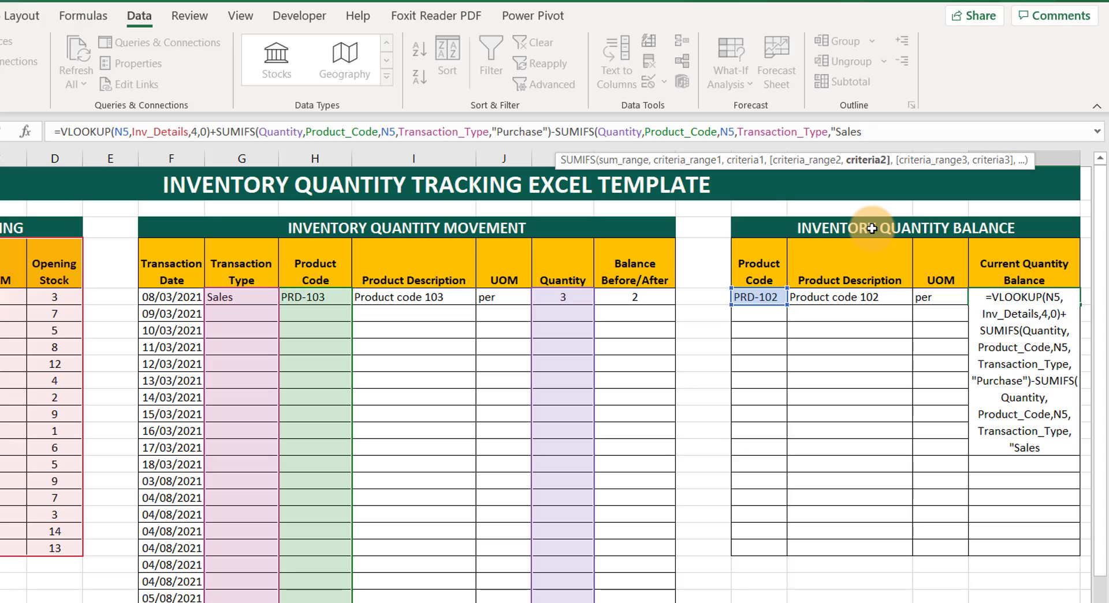
type("\")")
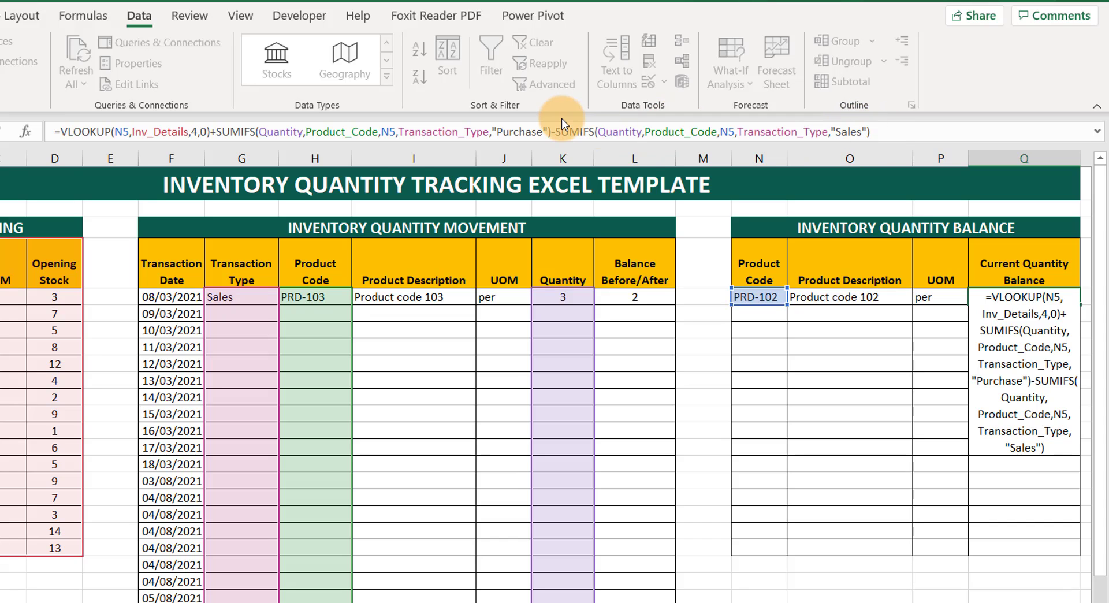
key("Return")
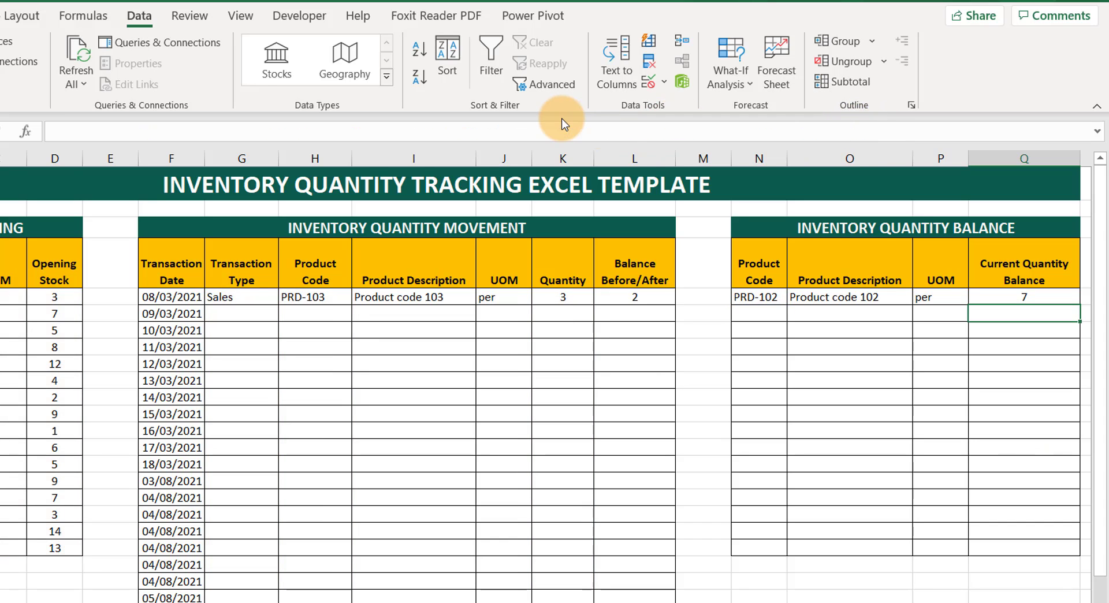
Step: Clear the product code in N5 and wrap the Q5 formula in IFNA with "" as the fallback value
left_click(1016, 296)
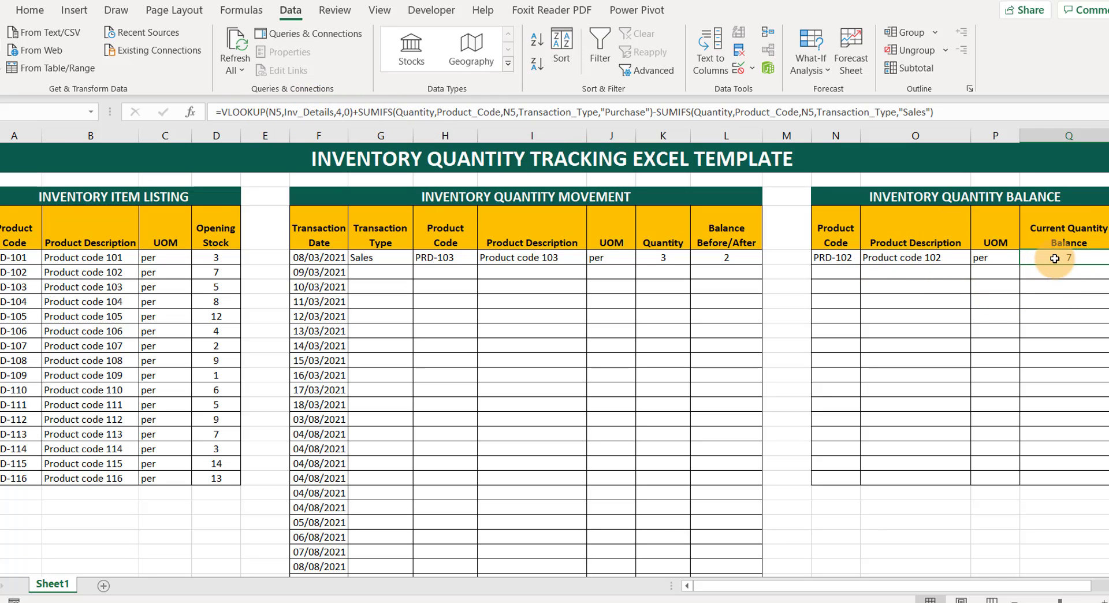
left_click(828, 256)
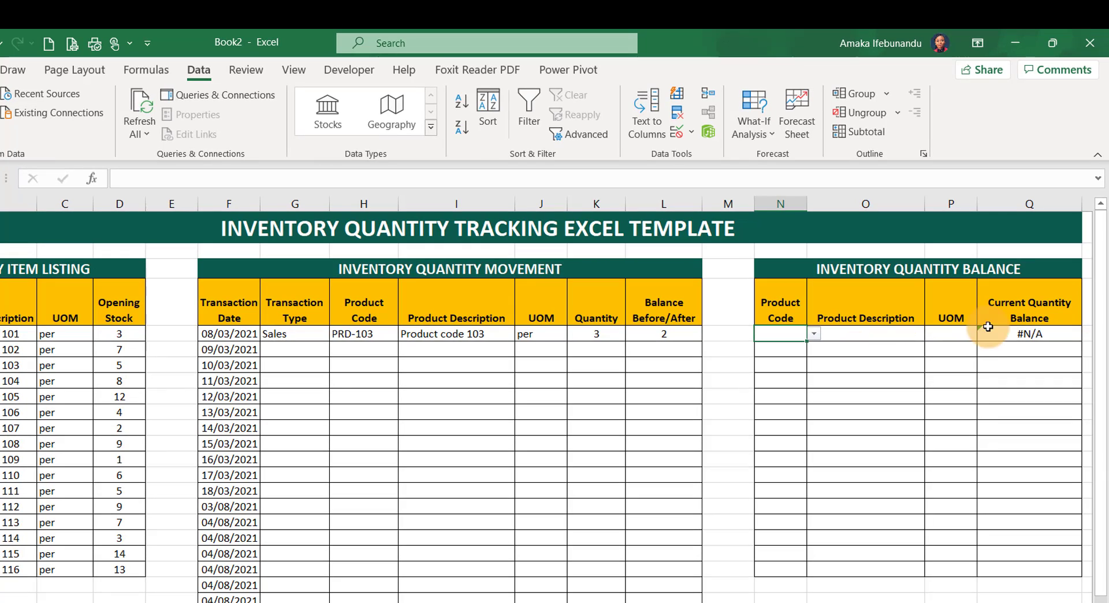
left_click(1020, 331)
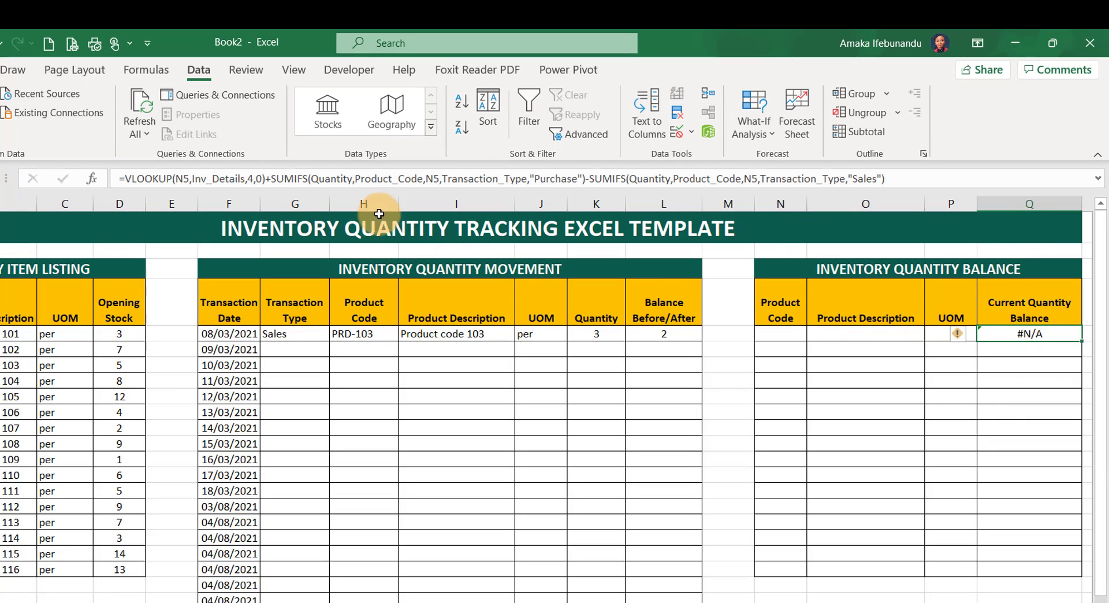
left_click(127, 181)
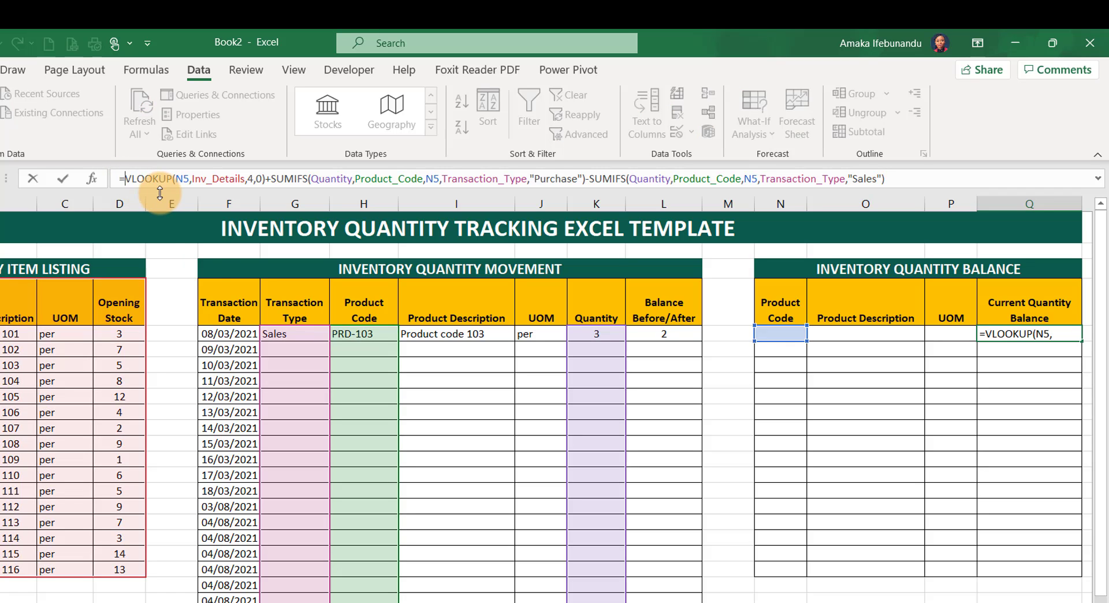
type("ifna")
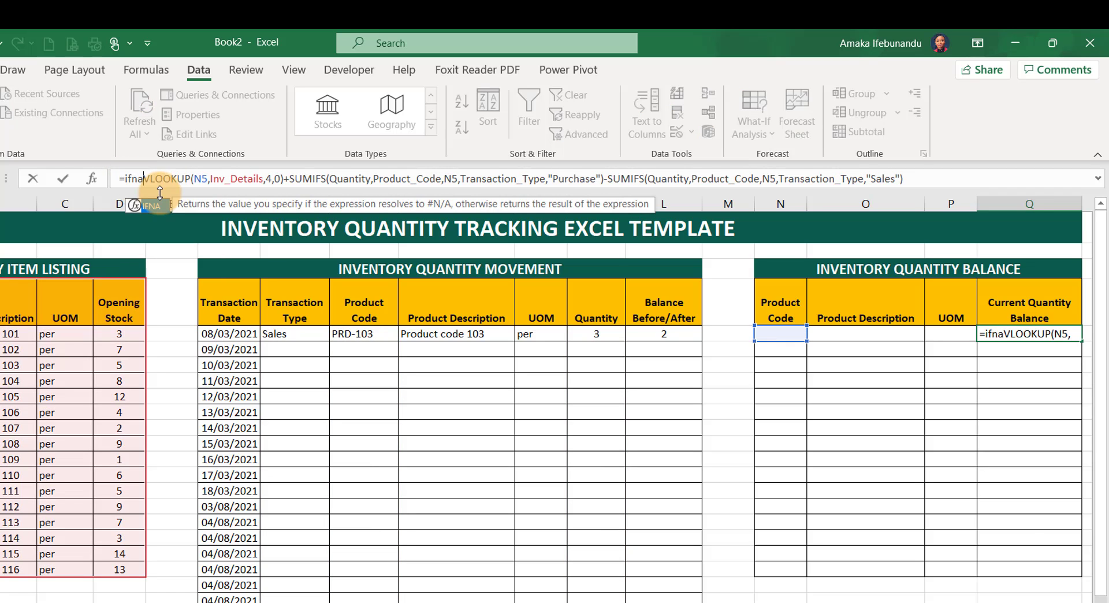
key("Tab")
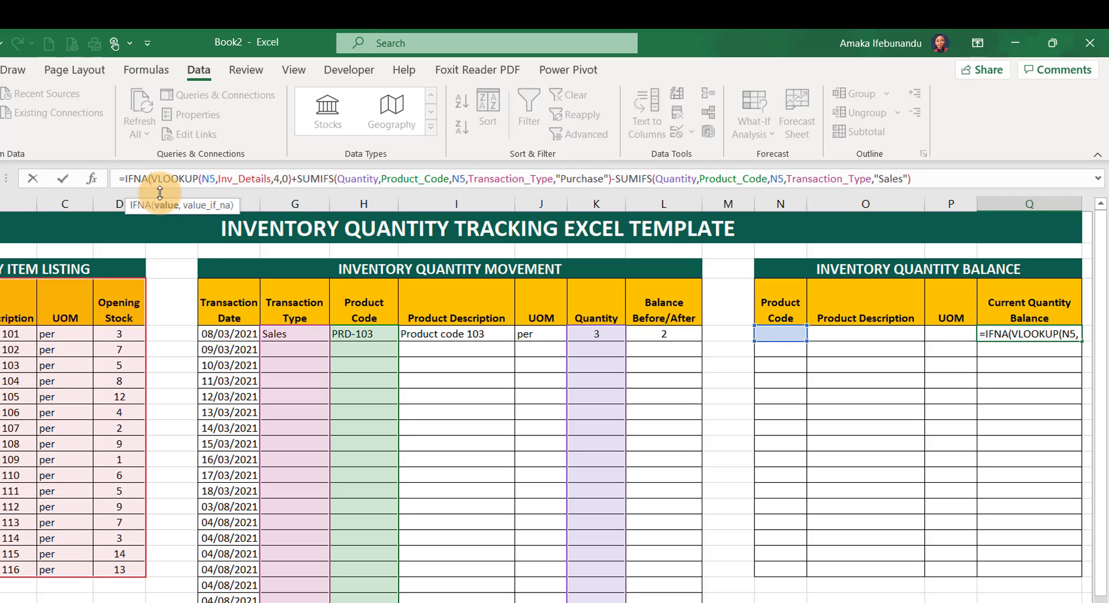
left_click(920, 177)
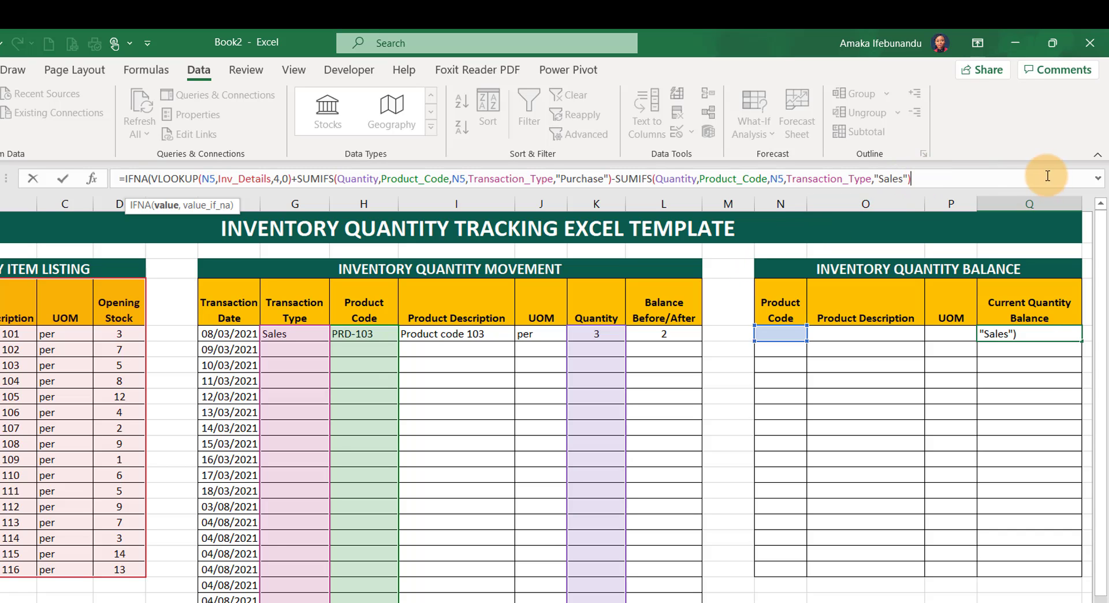
left_click(1099, 179)
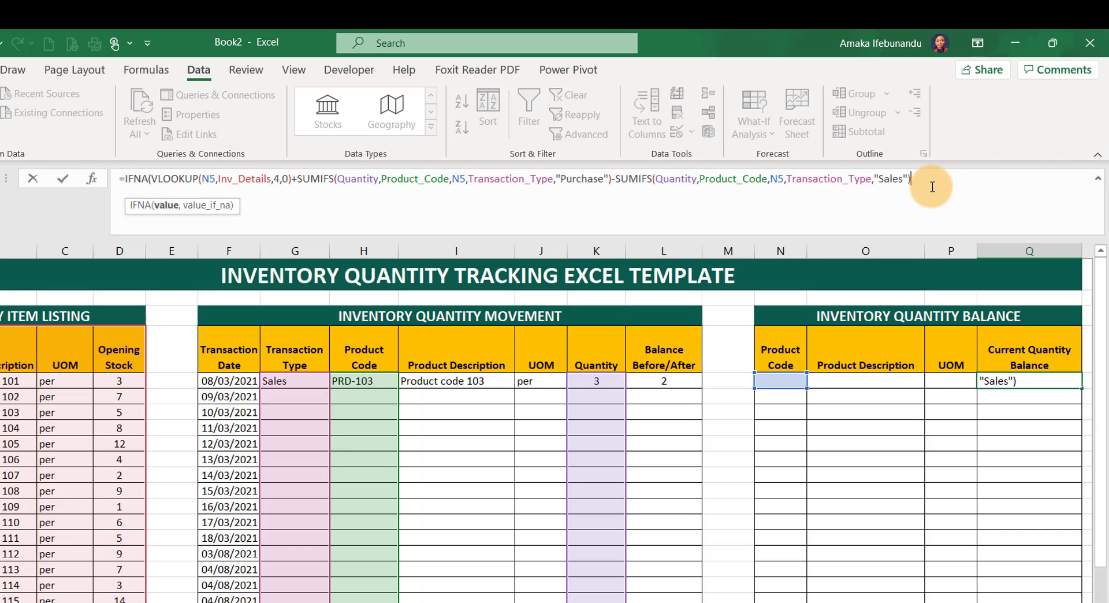
type(",")
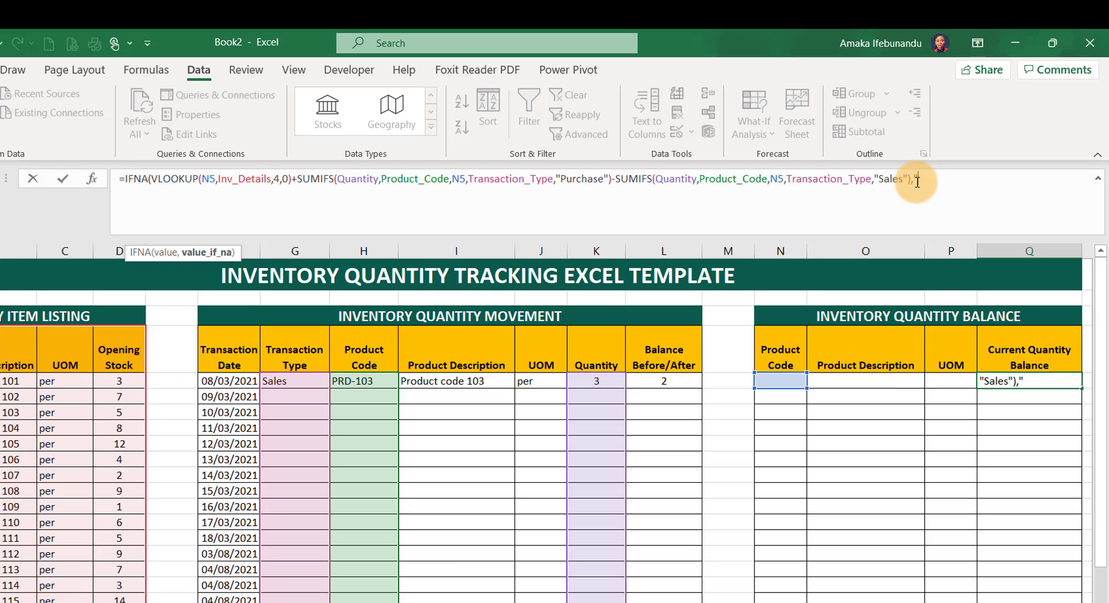
type("\"\")")
key("Return")
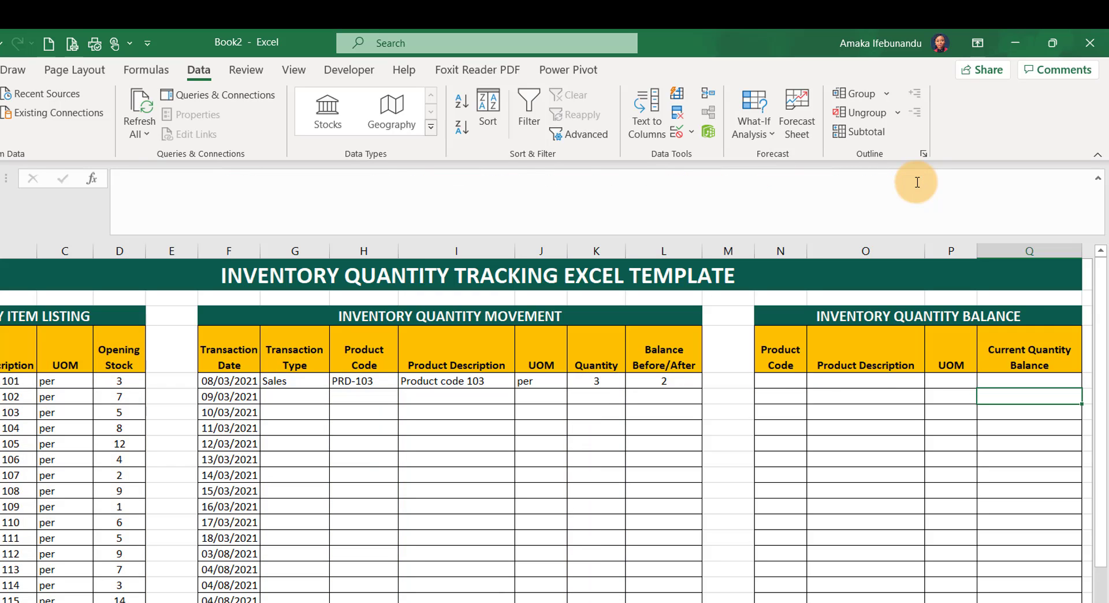
Step: Choose PRD-103 as the product code in N5 of the Inventory Quantity Balance table
left_click(785, 380)
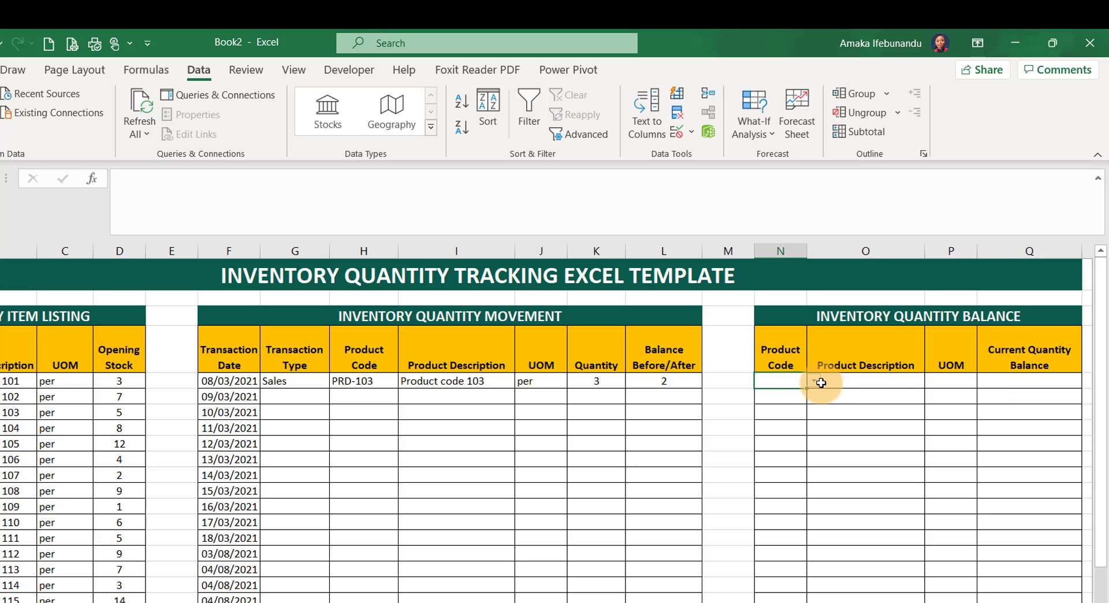
left_click(815, 383)
left_click(777, 415)
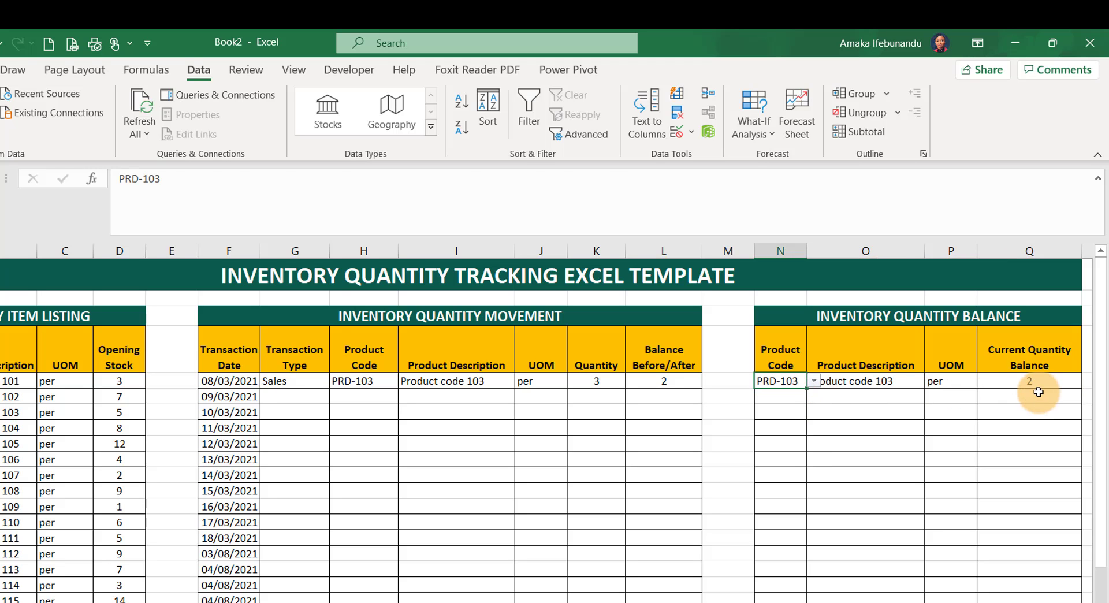
Step: Fill the Q5 balance formula down the Current Quantity Balance column to the table's last row
left_click(1037, 381)
left_click_drag(1081, 388, 1070, 511)
left_click_drag(1069, 427, 1052, 539)
left_click(1032, 297)
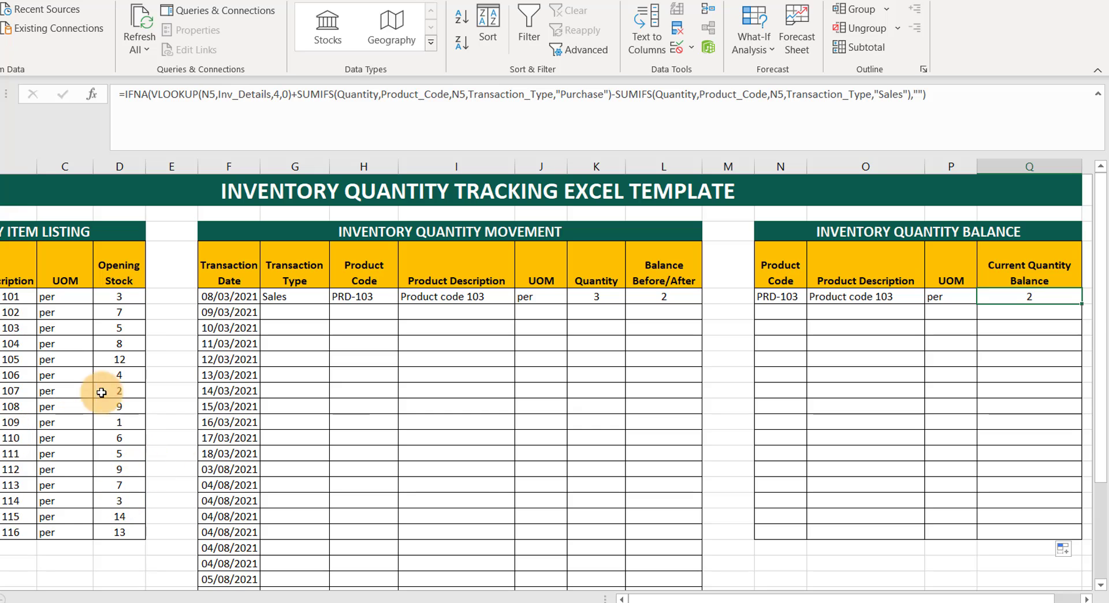
Step: Review the rows of the Inventory Quantity Movement and Inventory Quantity Balance tables down to their ends
scroll(571, 354, "down", 5)
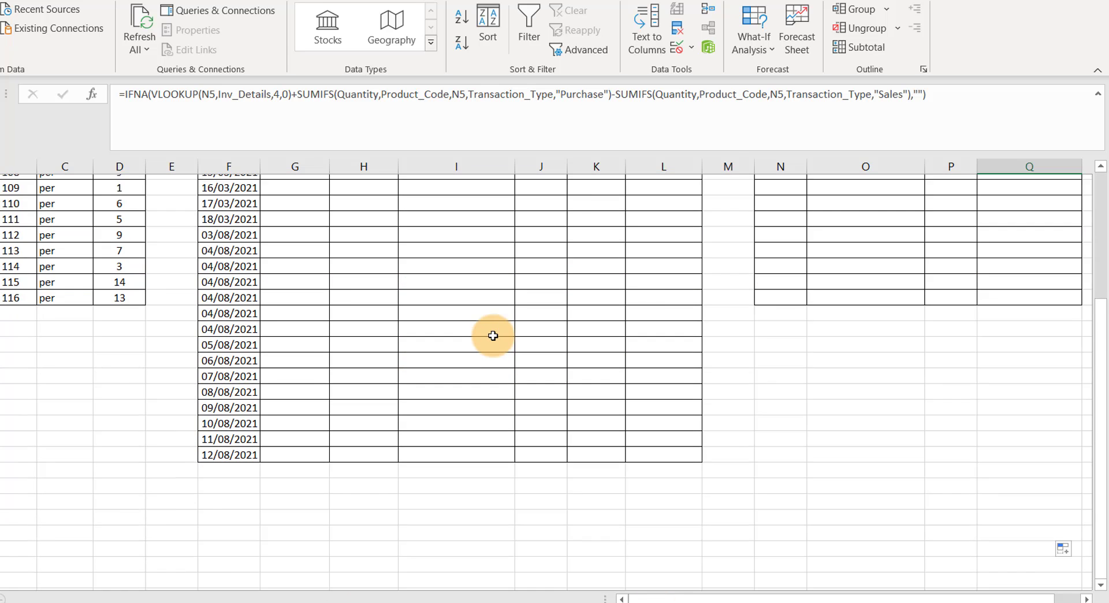
scroll(388, 367, "up", 5)
scroll(533, 362, "down", 4)
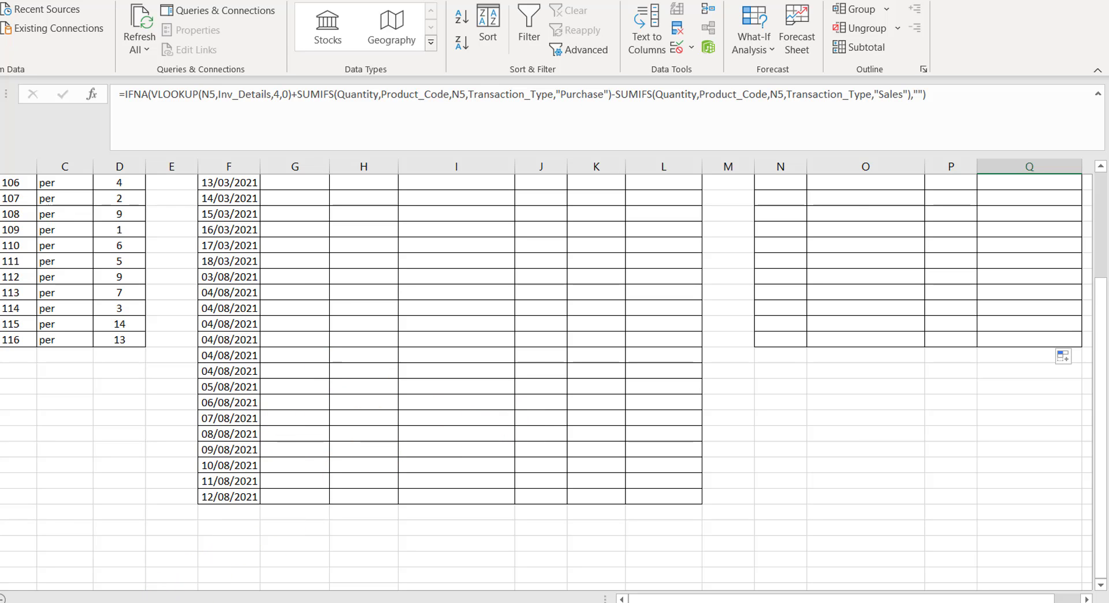
scroll(505, 354, "up", 2)
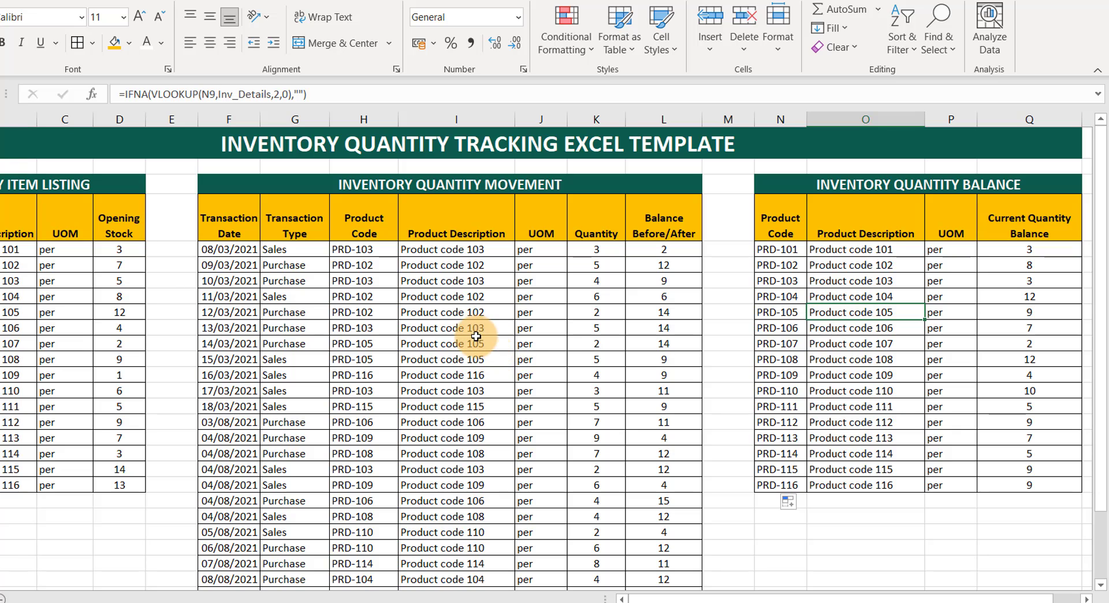
left_click(475, 337)
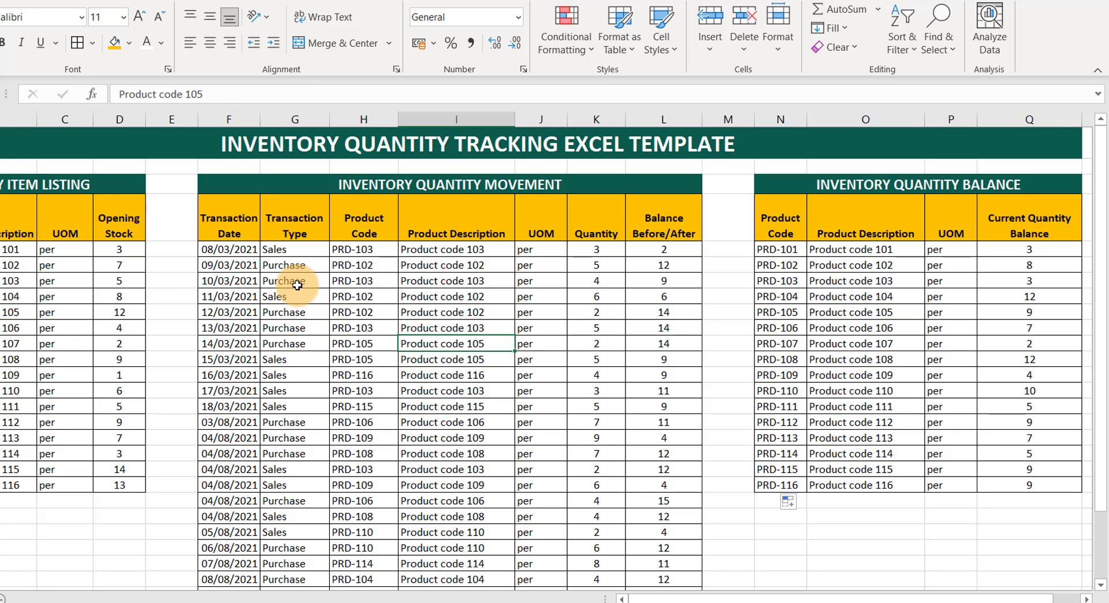
scroll(451, 301, "down", 2)
scroll(374, 298, "up", 1)
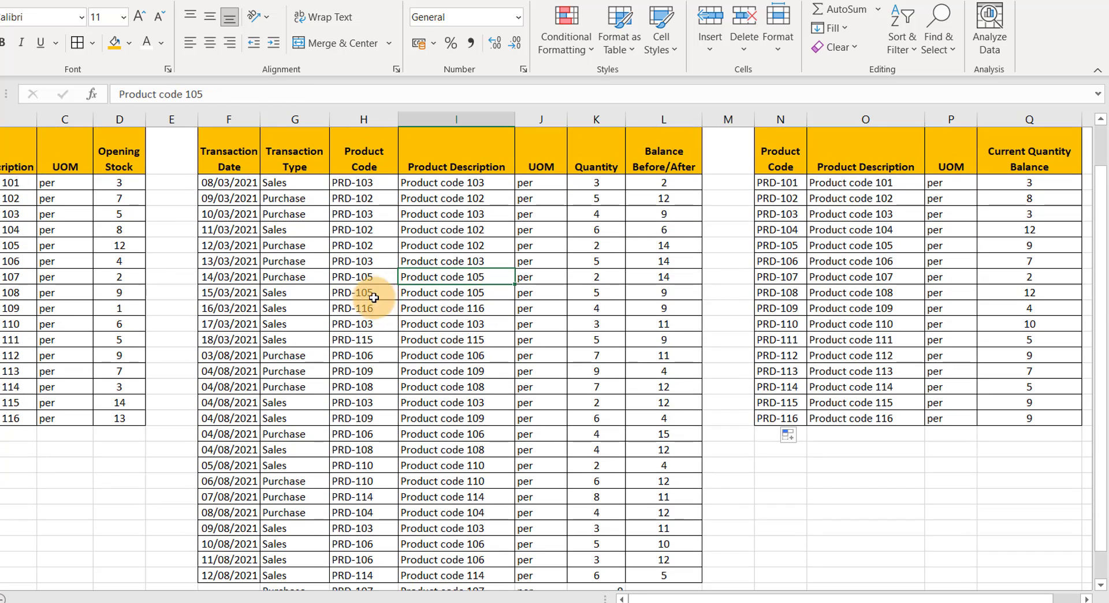
scroll(386, 422, "down", 2)
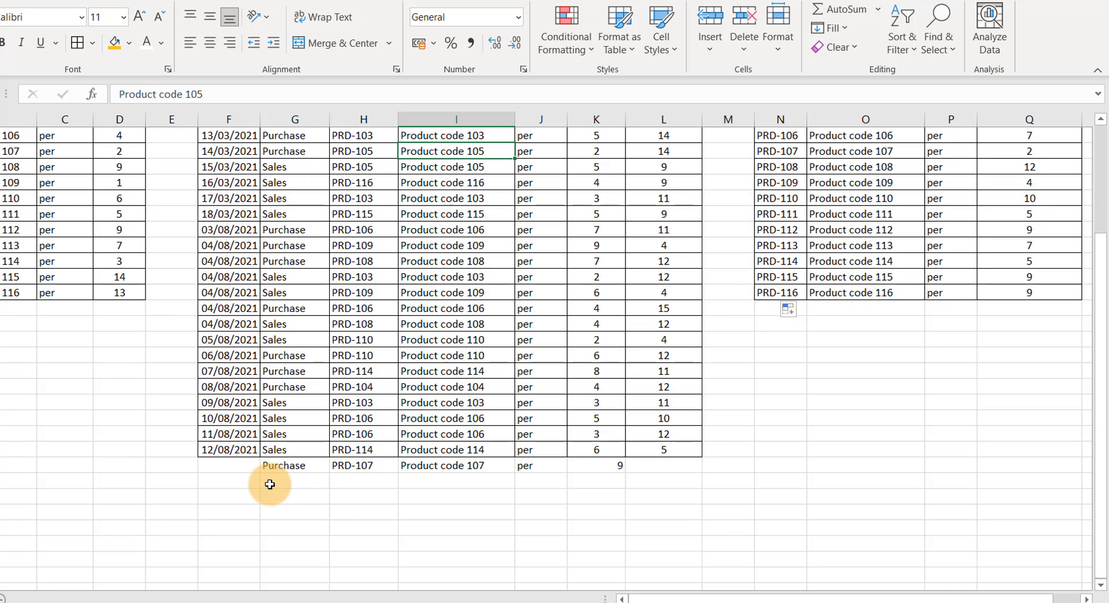
Step: Clear the stray purchase entry in G31:K31, directly below the Inventory Quantity Movement table
left_click(220, 465)
left_click_drag(272, 467, 587, 460)
key("Delete")
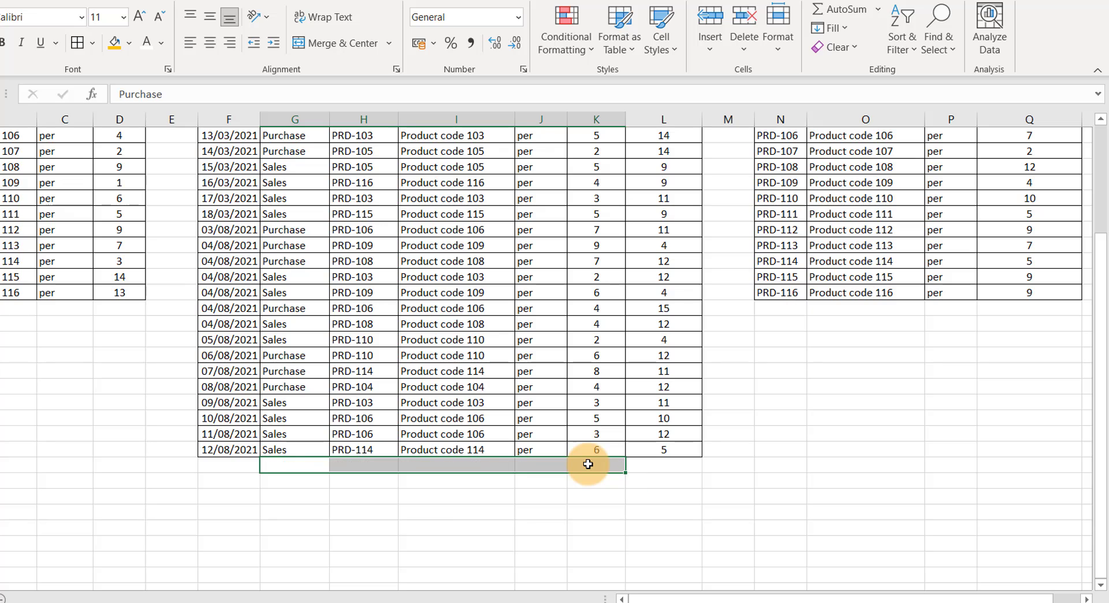
Step: Clear the transaction type through balance cells for the 10/08/2021, 11/08/2021 and 12/08/2021 rows of the Inventory Quantity Movement table
scroll(297, 351, "up", 2)
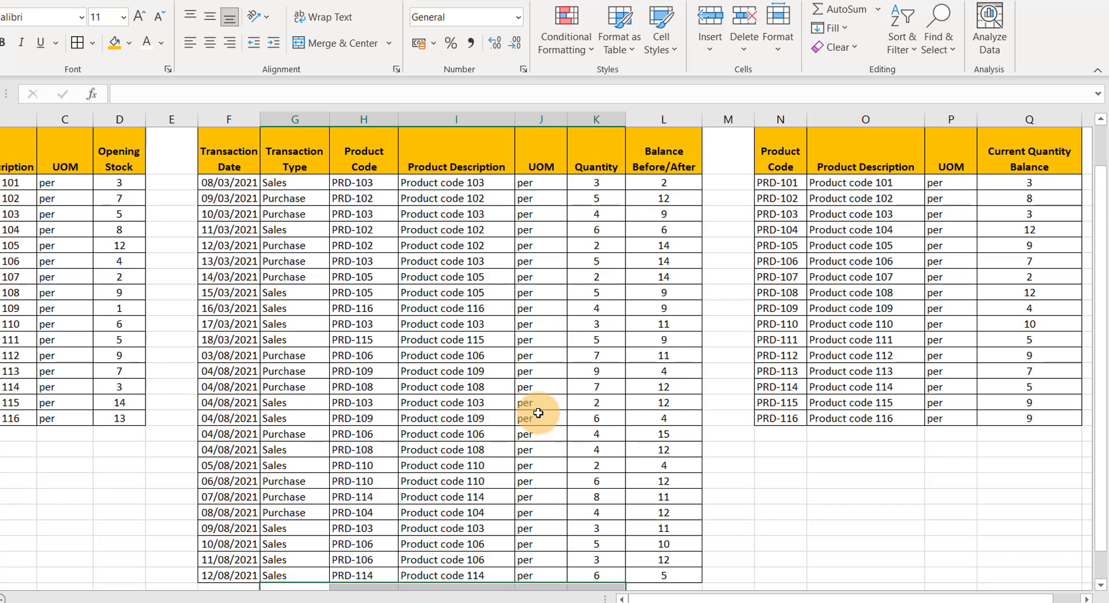
scroll(535, 413, "down", 3)
scroll(539, 413, "up", 5)
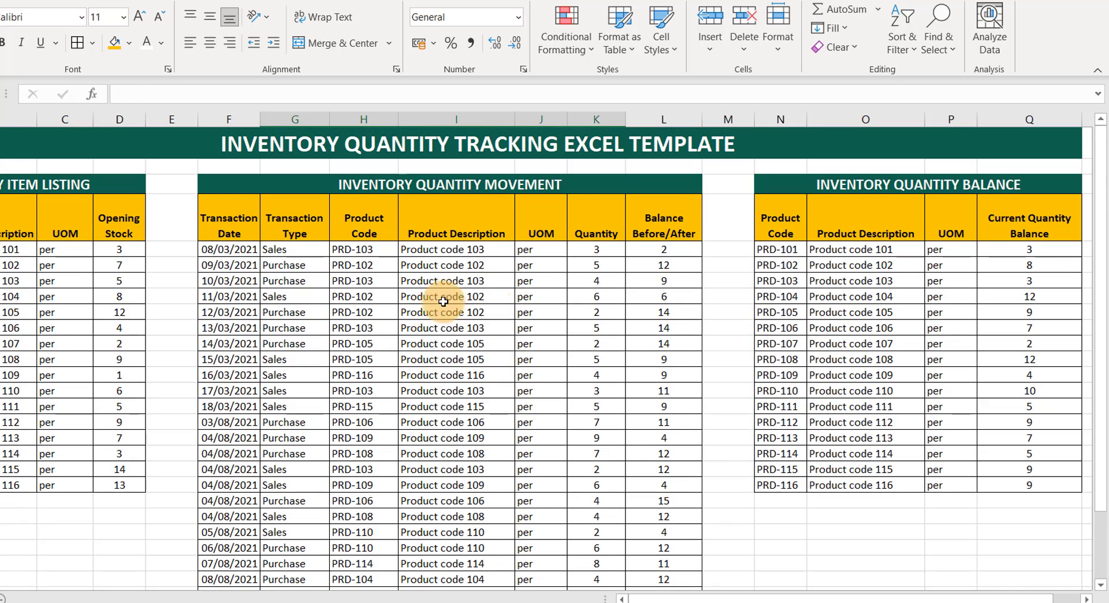
scroll(418, 302, "down", 3)
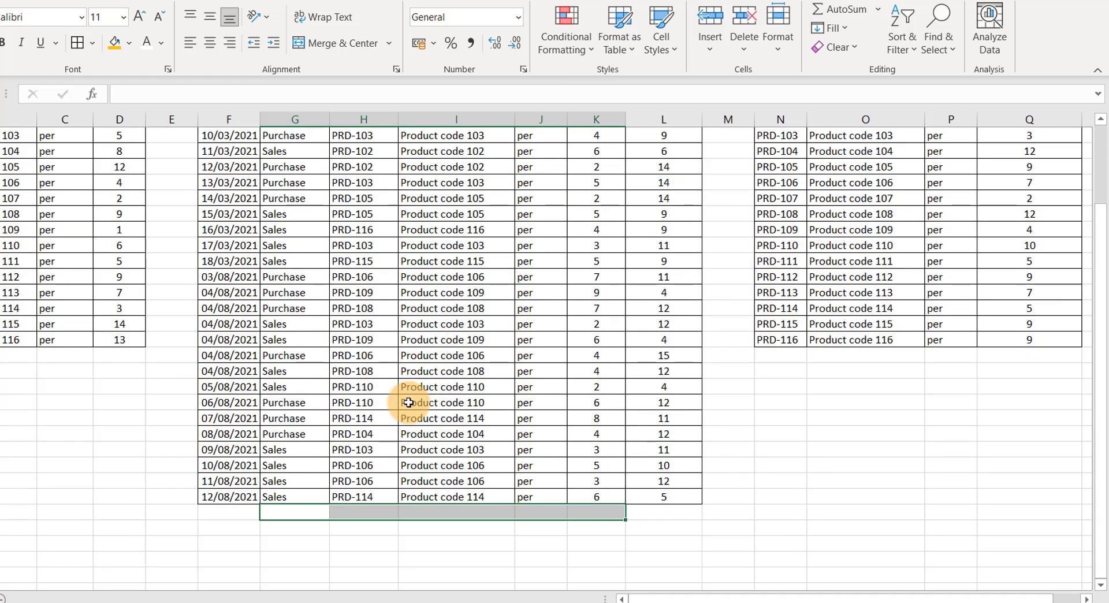
left_click(440, 402)
scroll(528, 330, "up", 3)
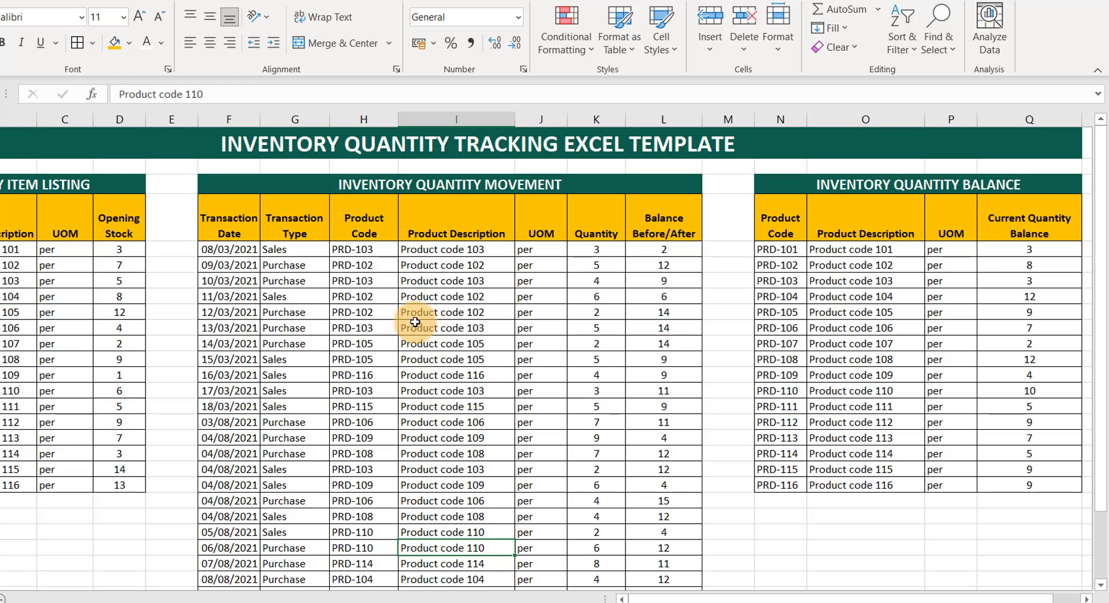
scroll(430, 523, "down", 3)
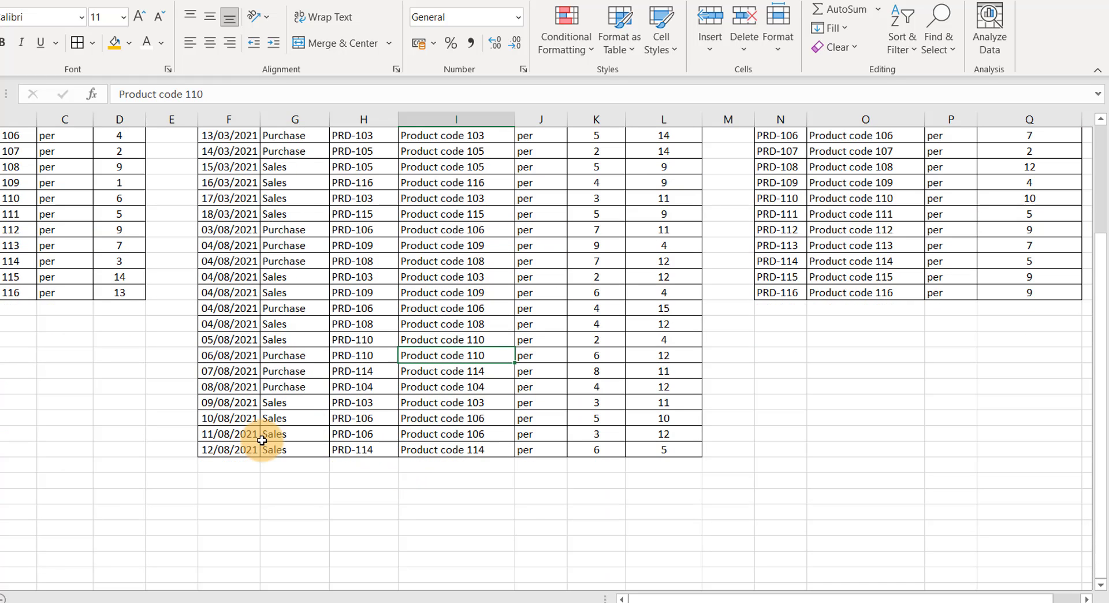
left_click_drag(274, 422, 654, 449)
key("Delete")
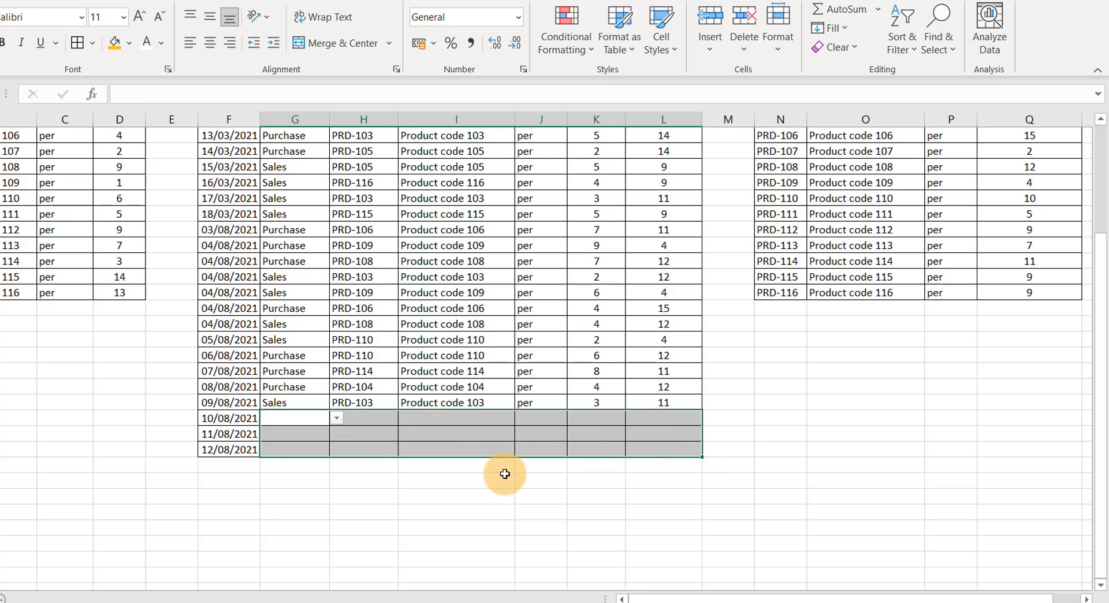
Step: Review the movement rows against the Inventory Quantity Balance table and inspect the current balance formula for PRD-115
left_click(366, 339)
scroll(490, 337, "up", 1)
scroll(490, 337, "up", 4)
scroll(570, 314, "down", 1)
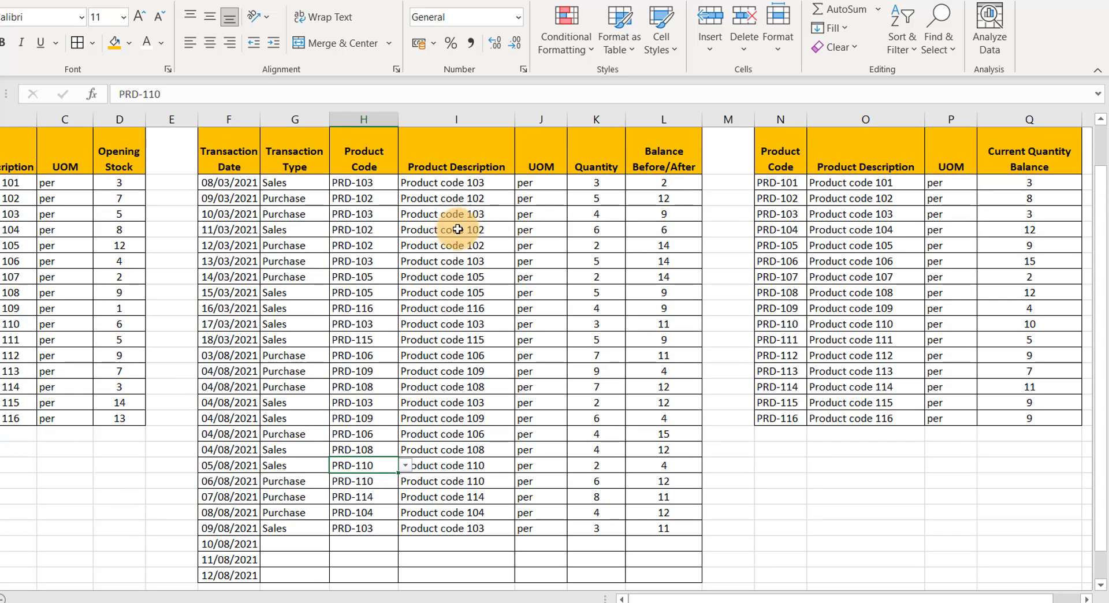
scroll(636, 225, "up", 1)
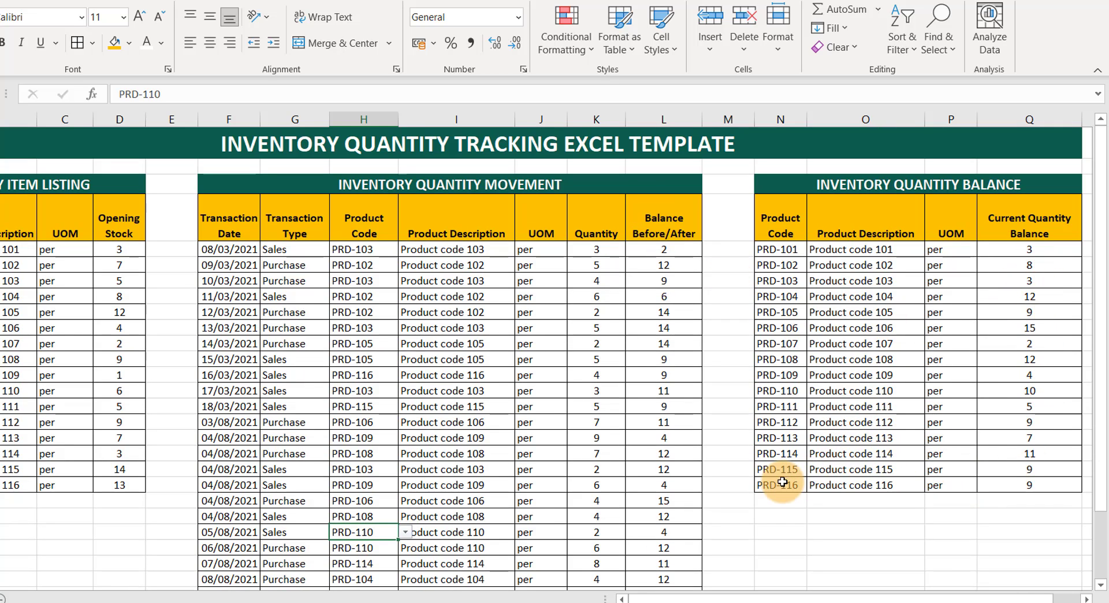
left_click(1030, 467)
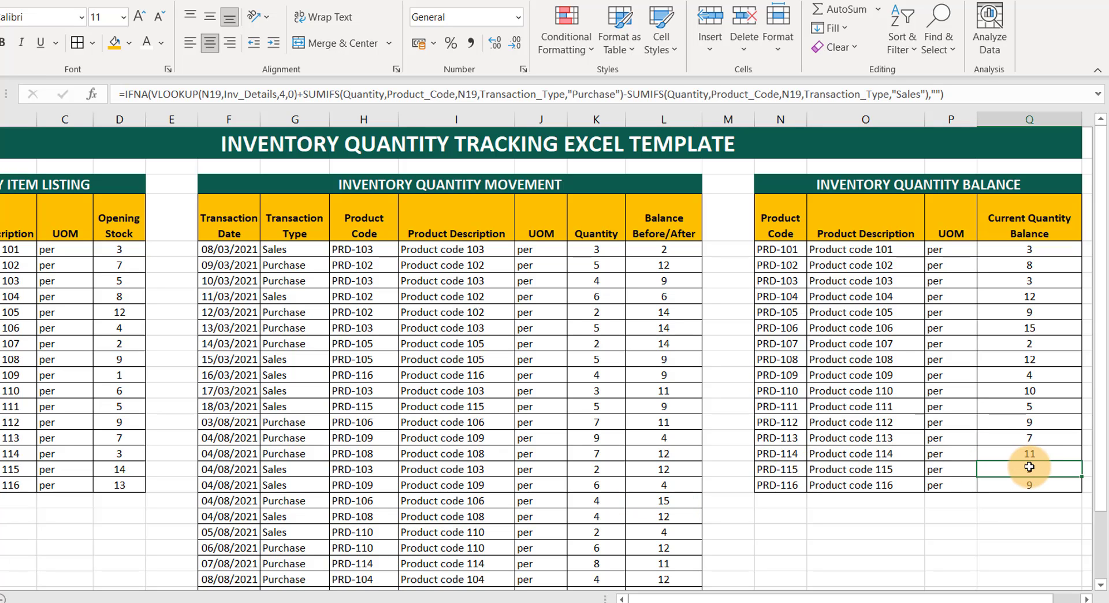
Step: Examine the type, product code and quantity of the 08/03/2021 transaction, and the Balance Before/After formula in L27
left_click(355, 360)
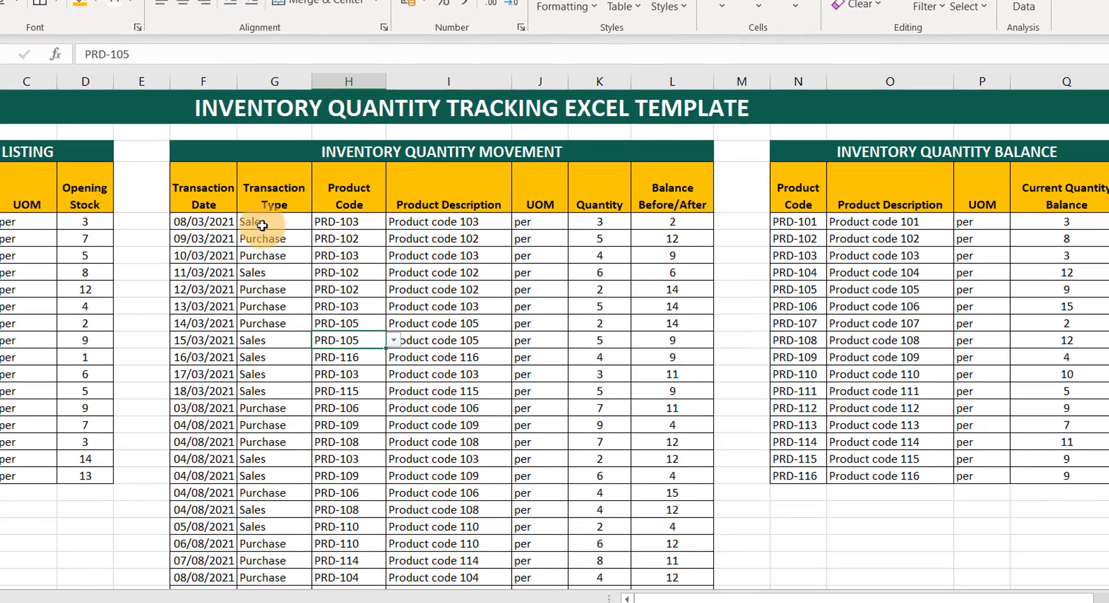
left_click(261, 225)
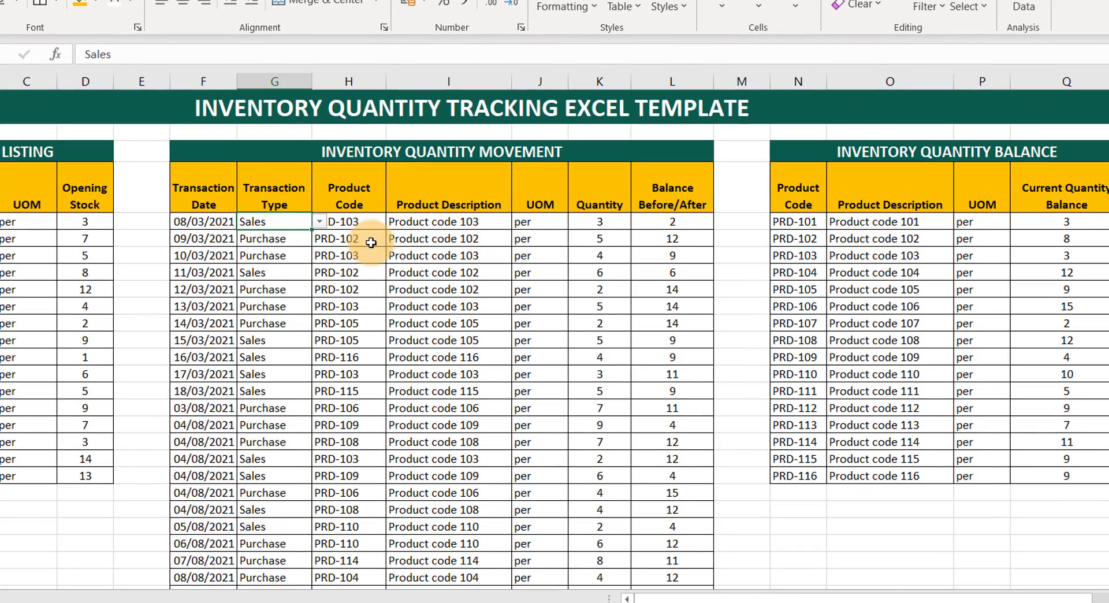
left_click(350, 220)
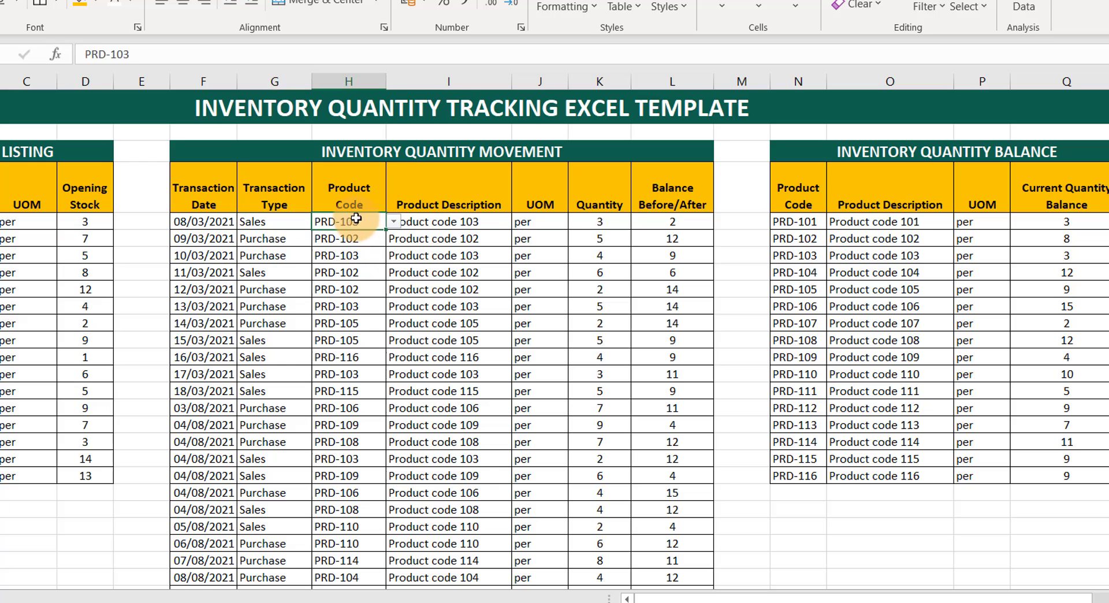
left_click(608, 223)
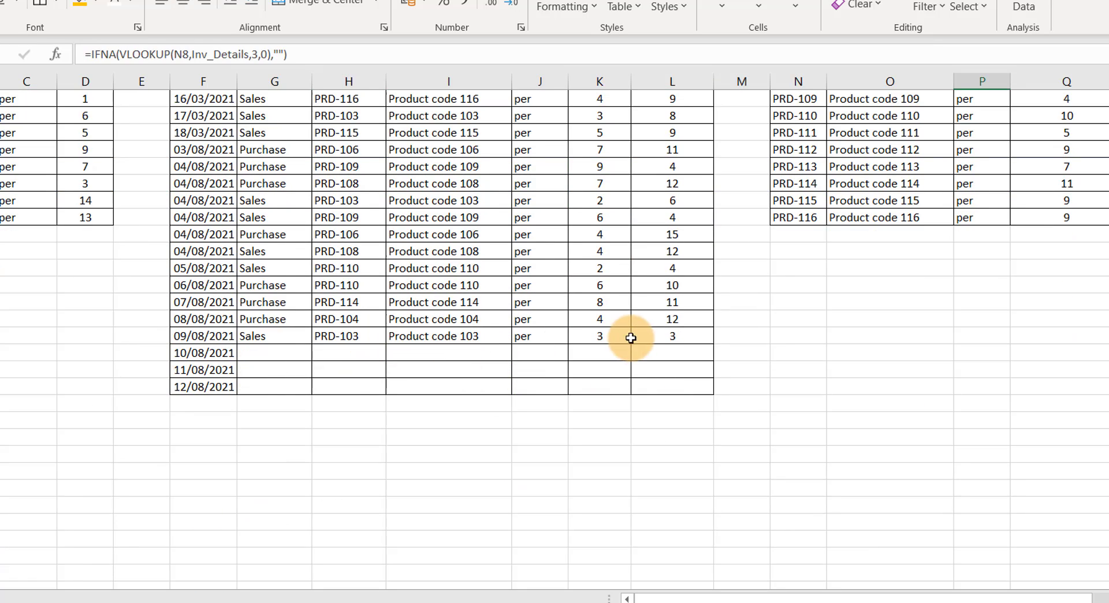
left_click(672, 336)
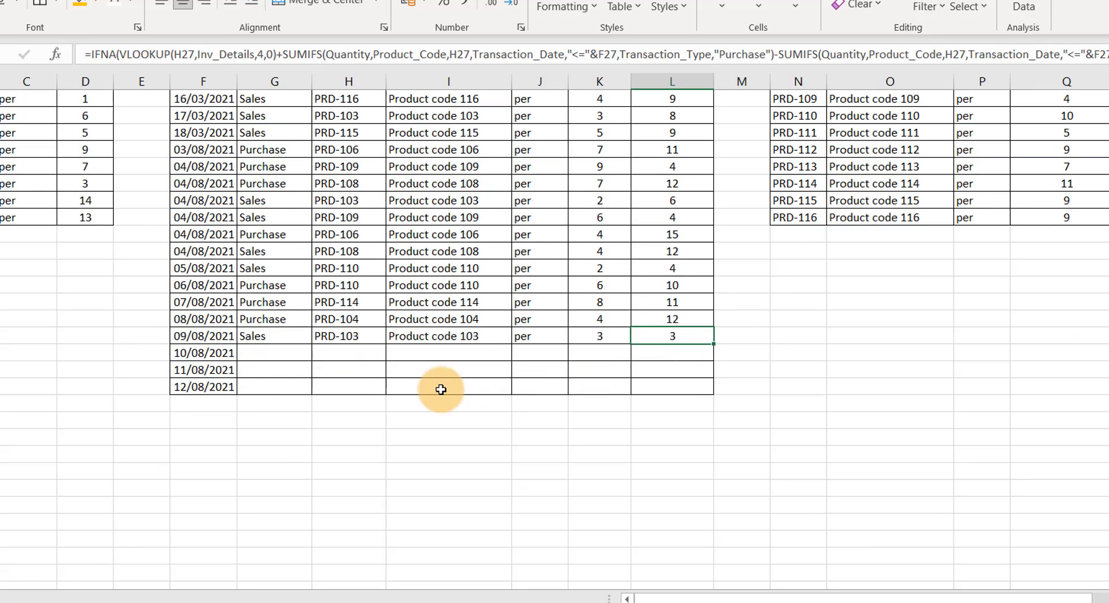
Step: Set the 10/08/2021 movement row to transaction type Purchase with product code PRD-103
left_click(272, 353)
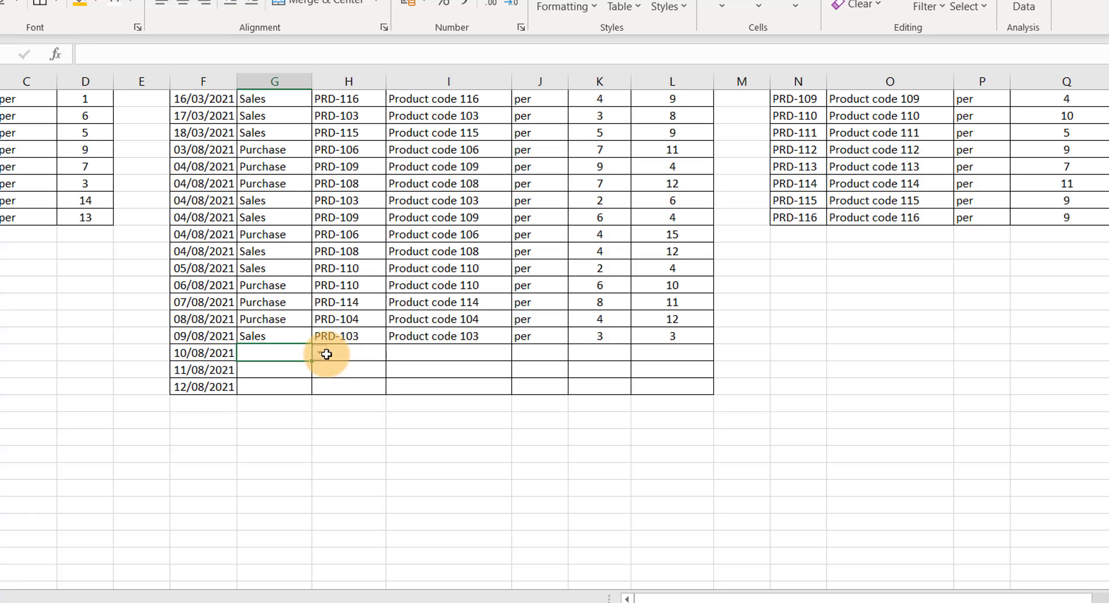
left_click(319, 353)
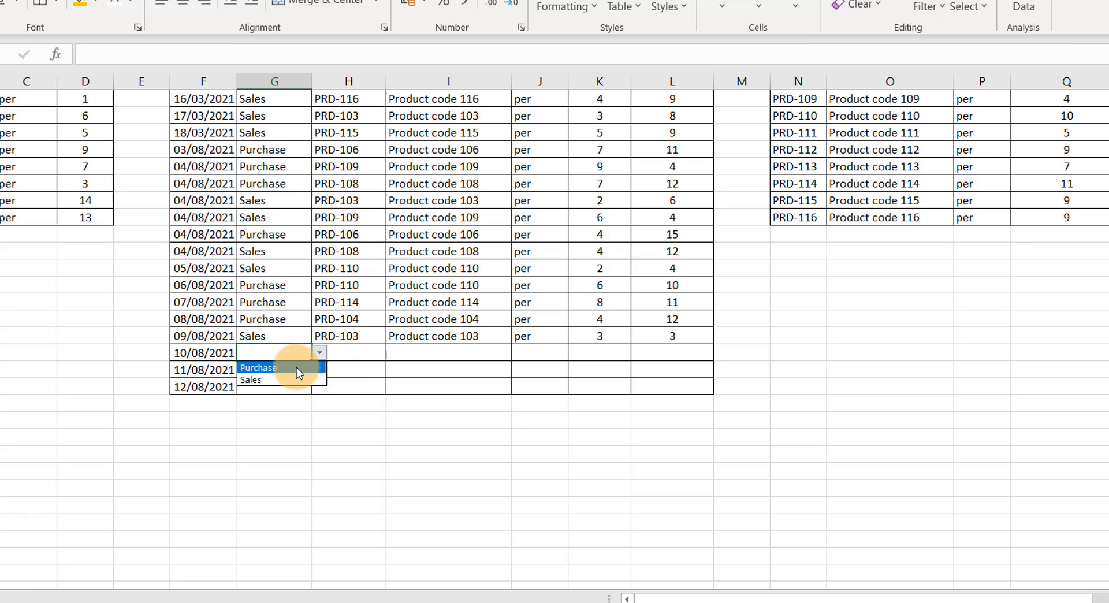
left_click(296, 367)
left_click(364, 343)
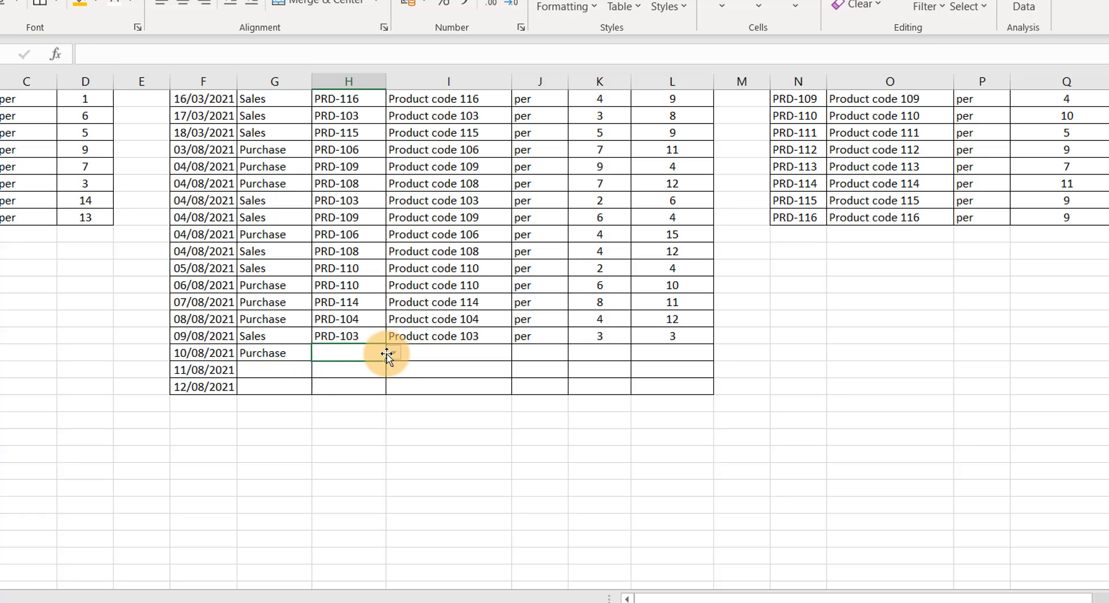
left_click(395, 354)
left_click(351, 390)
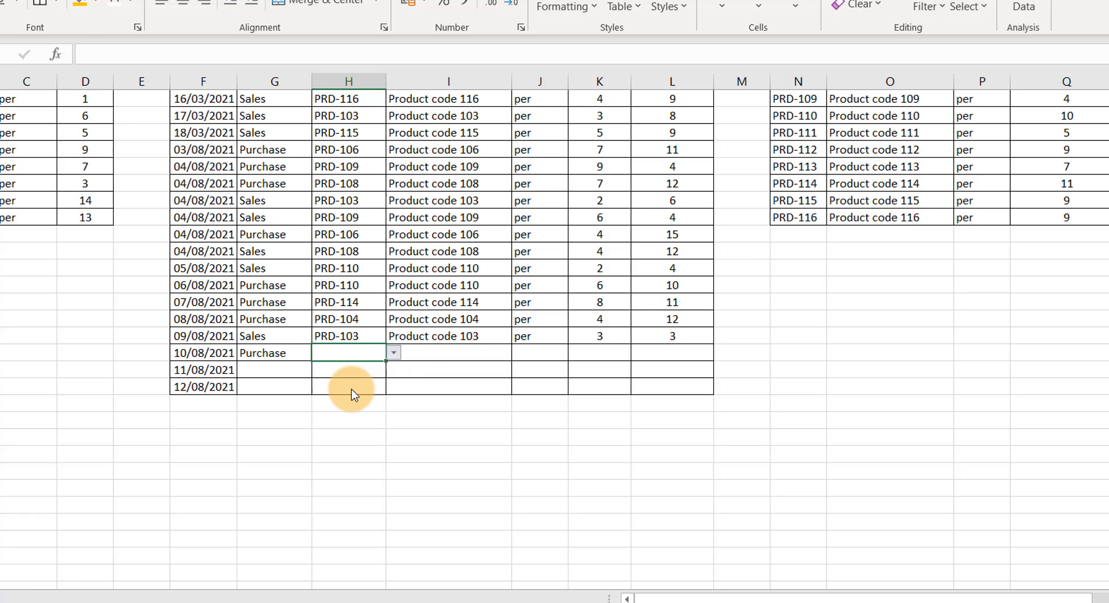
Step: Enter quantity 8 for the 10/08/2021 purchase and check its Balance Before/After against the PRD-103 current balance
left_click(679, 354)
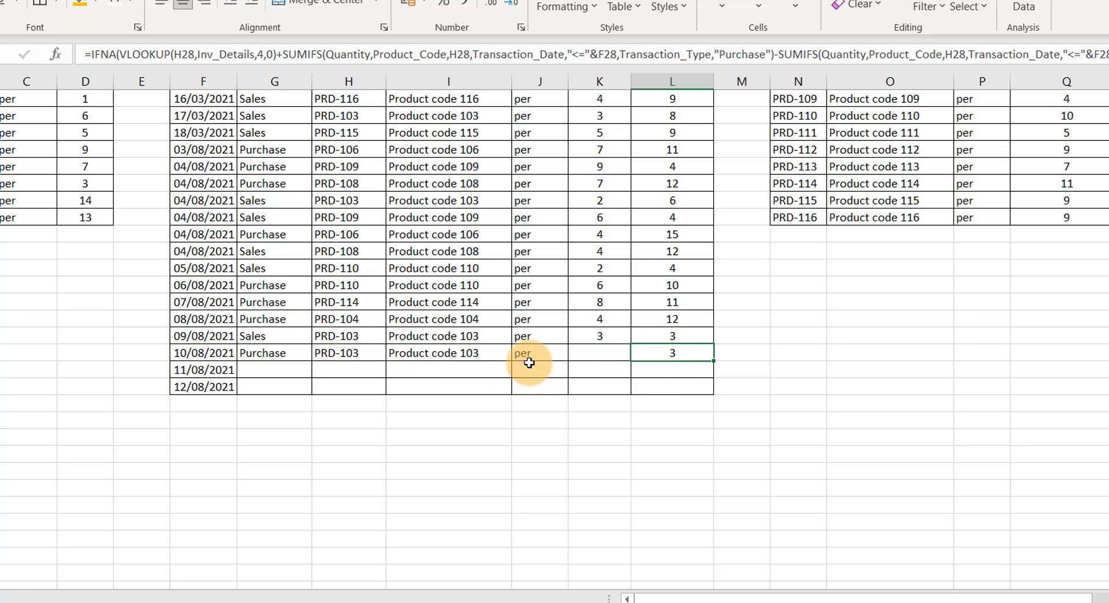
left_click(592, 350)
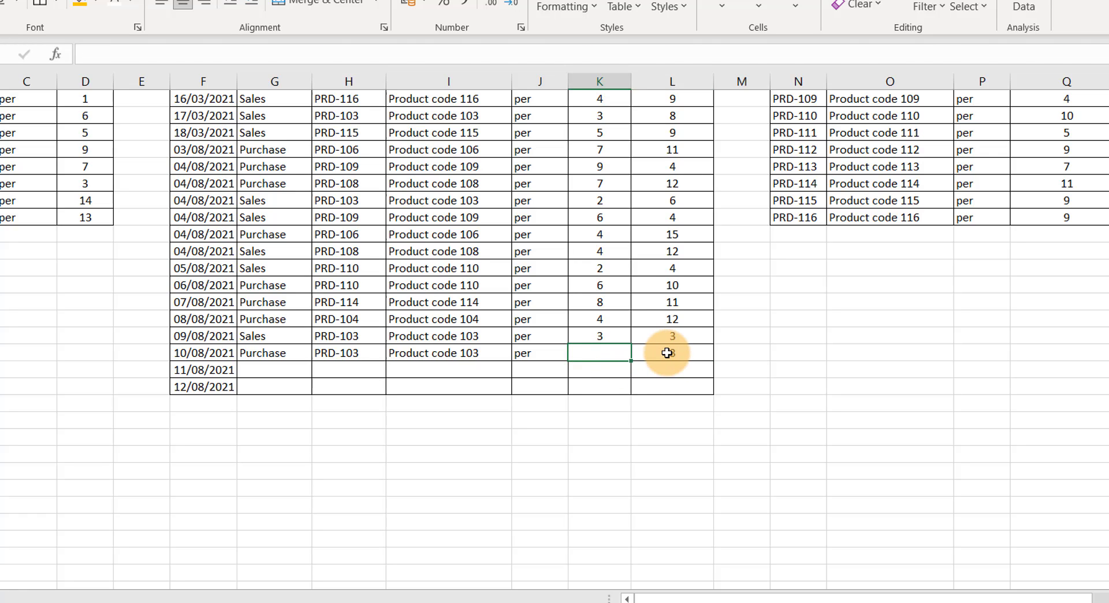
left_click(668, 353)
left_click(598, 350)
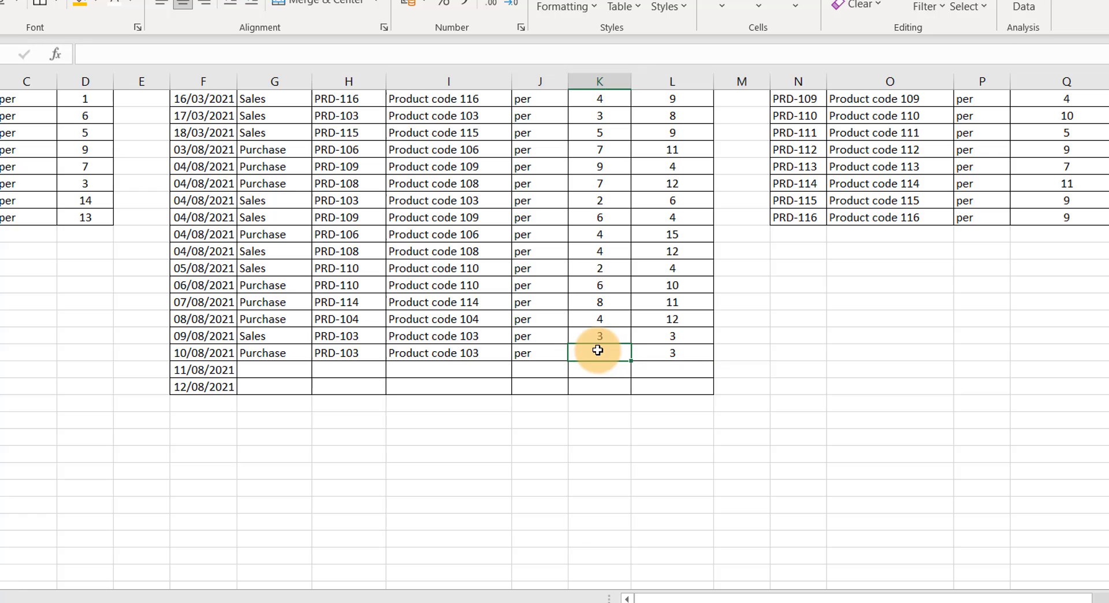
type("8")
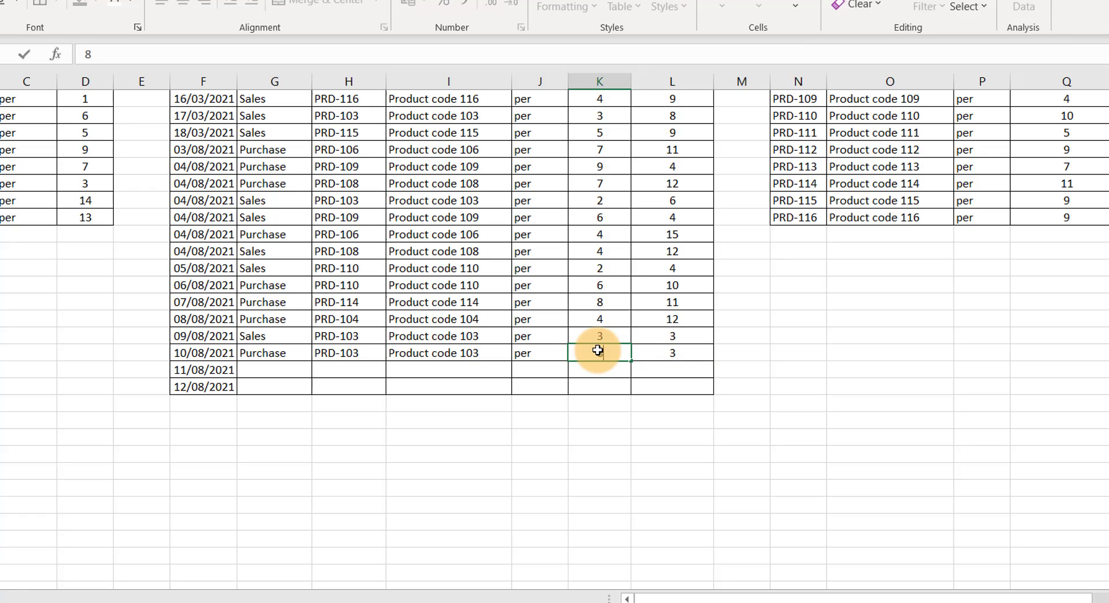
key("Return")
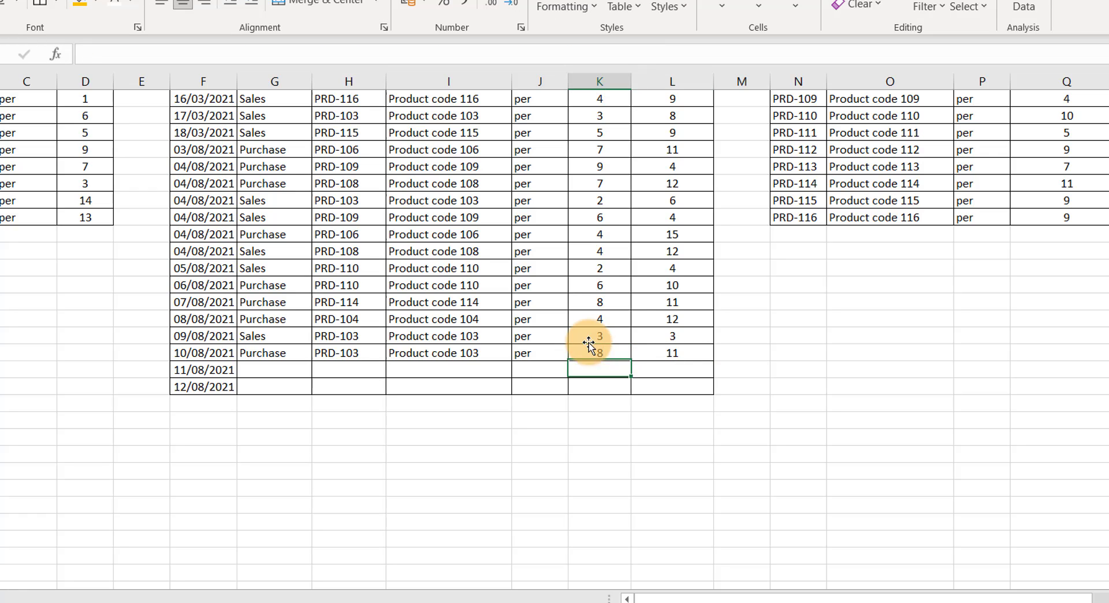
left_click(679, 351)
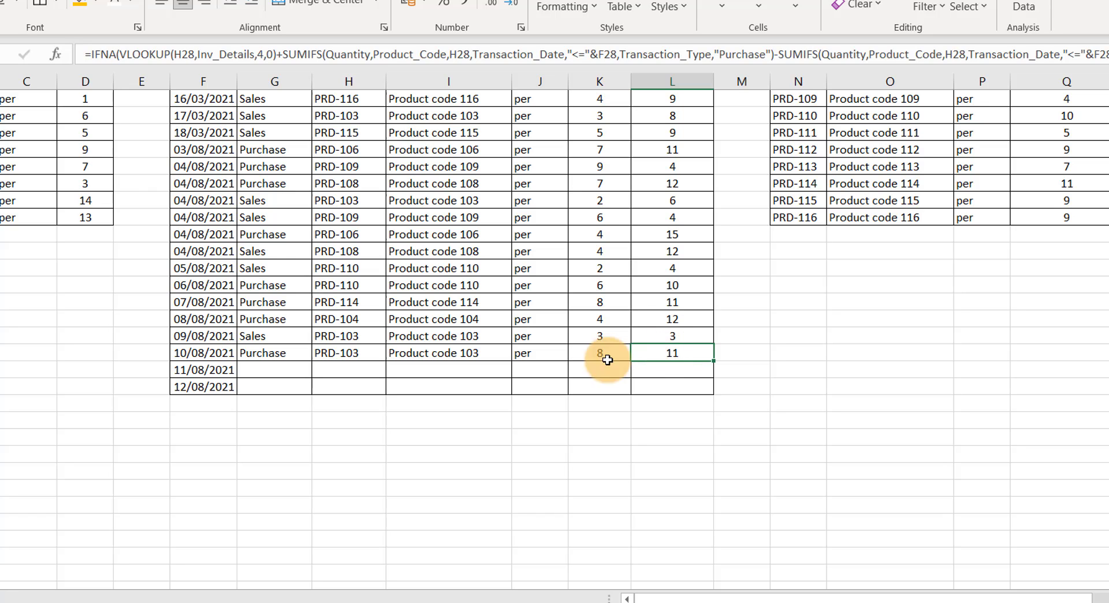
scroll(680, 339, "up", 5)
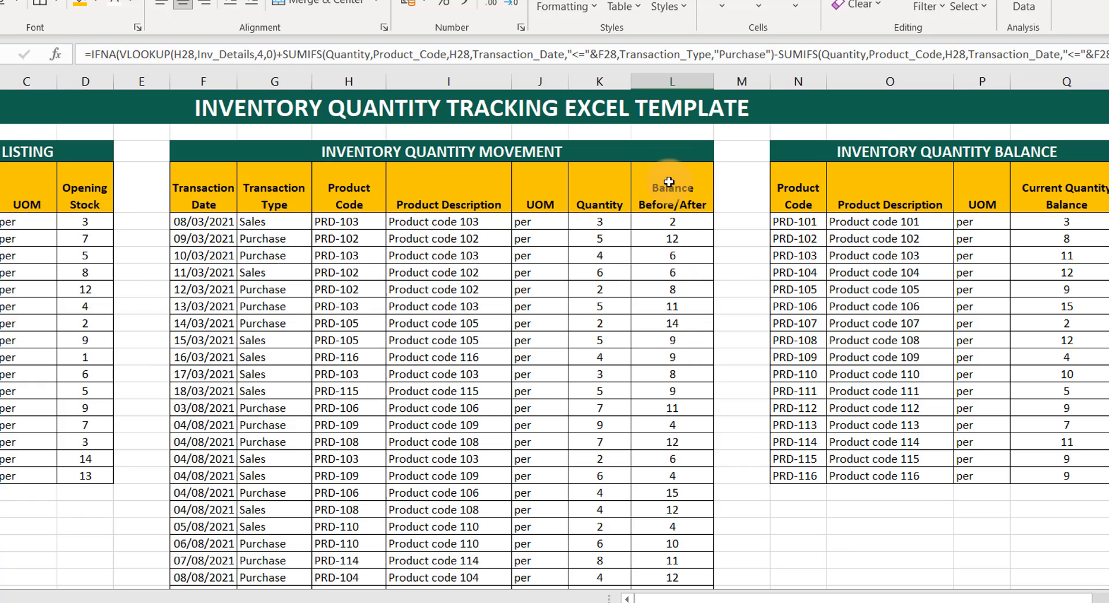
scroll(528, 571, "down", 5)
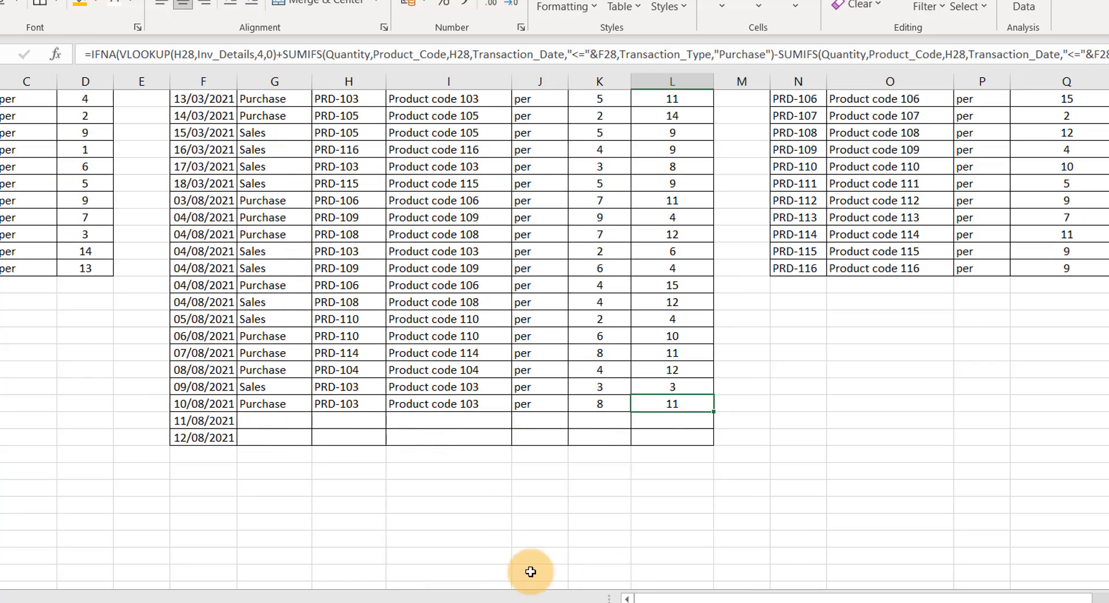
Step: Set the 11/08/2021 movement row to transaction type Sales with product code PRD-103
left_click(260, 365)
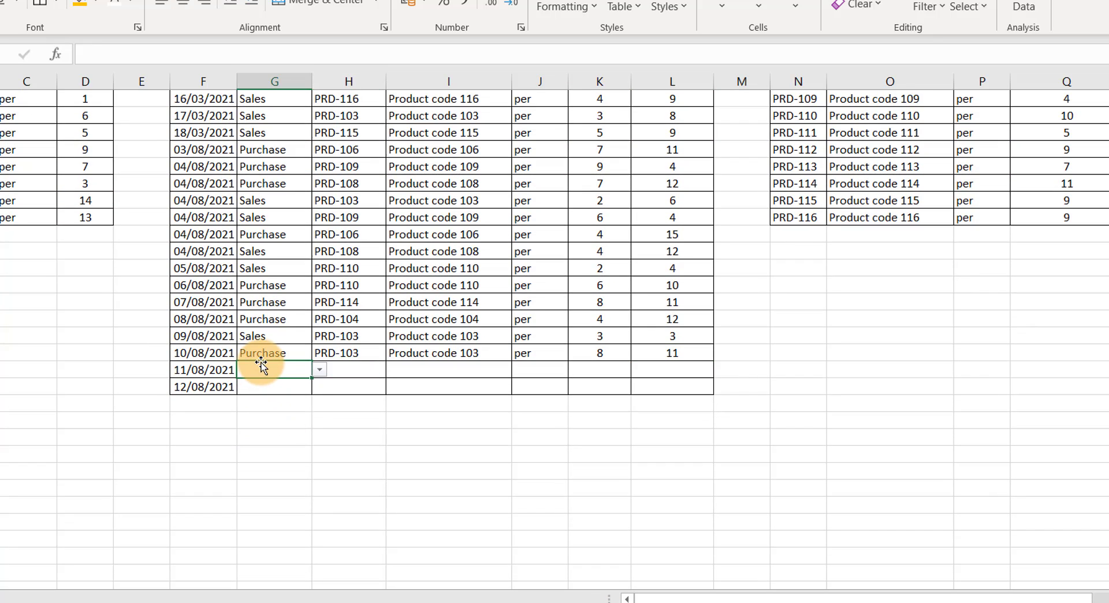
left_click(319, 369)
left_click(284, 401)
left_click(351, 368)
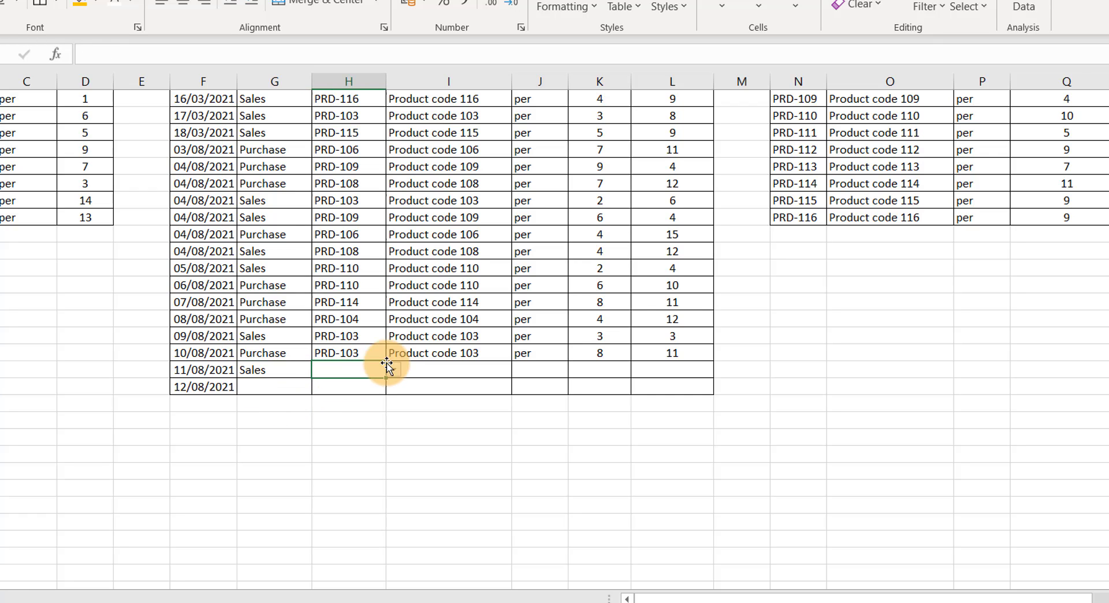
left_click(394, 369)
left_click(358, 407)
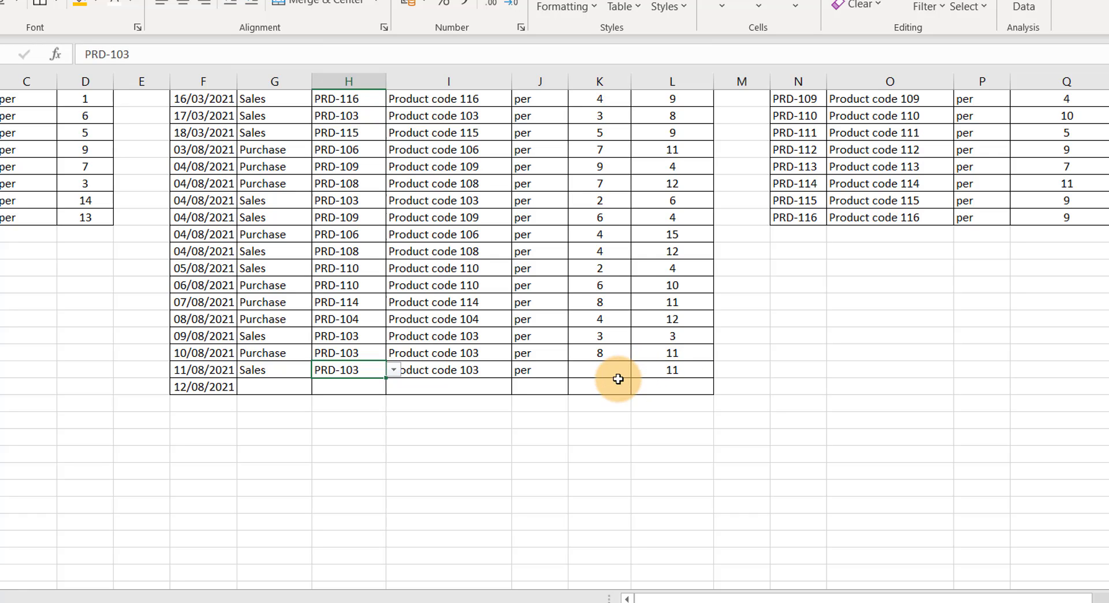
Step: Enter quantity 5 for the 11/08/2021 sale and check its Balance Before/After against the PRD-103 current balance
left_click(672, 371)
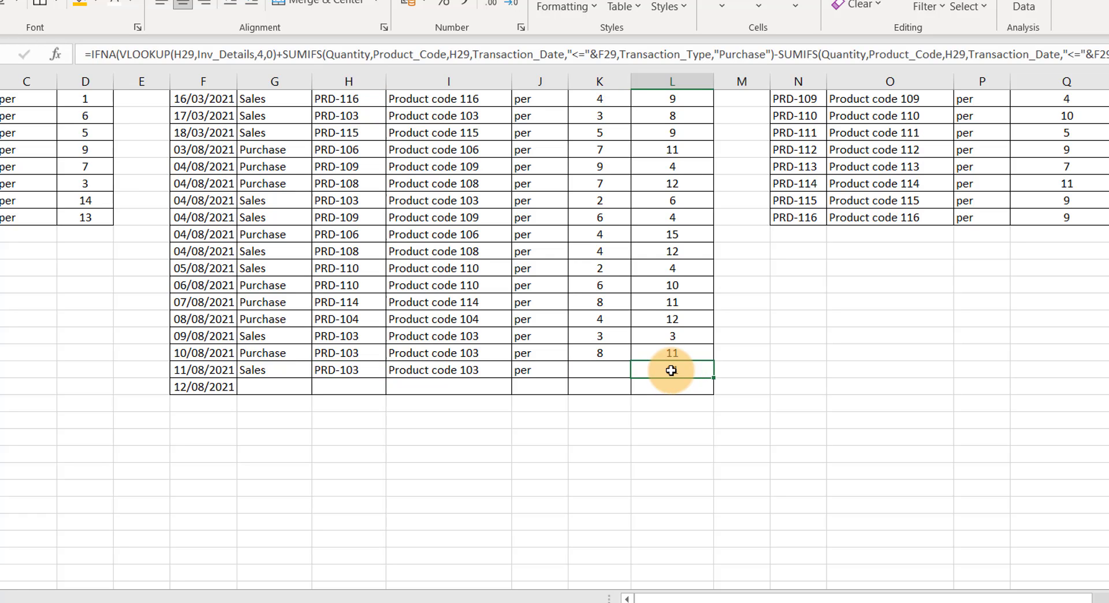
left_click(602, 371)
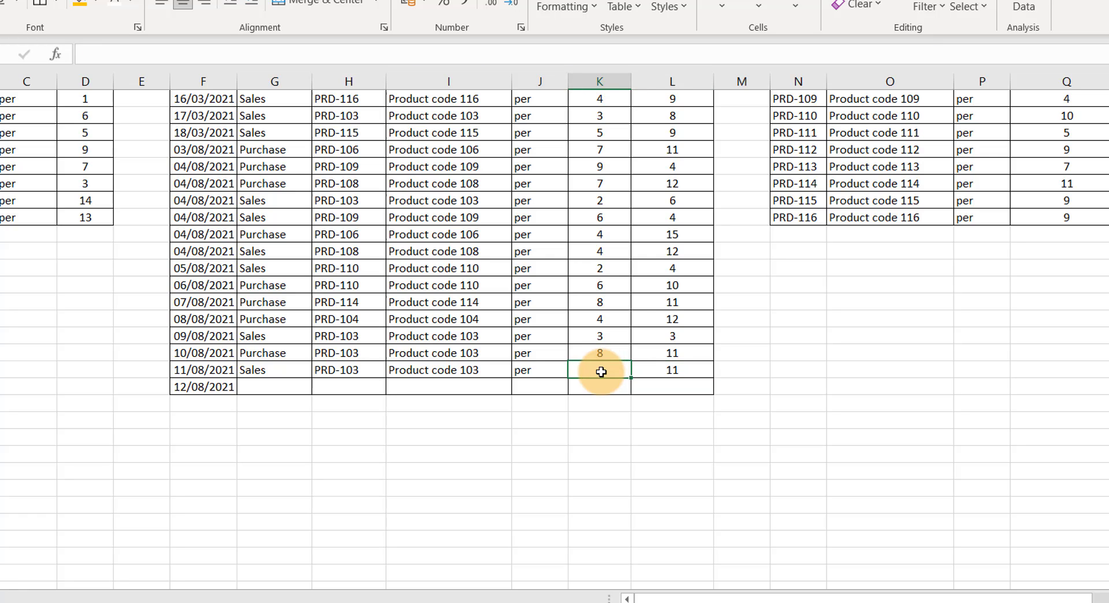
type("5")
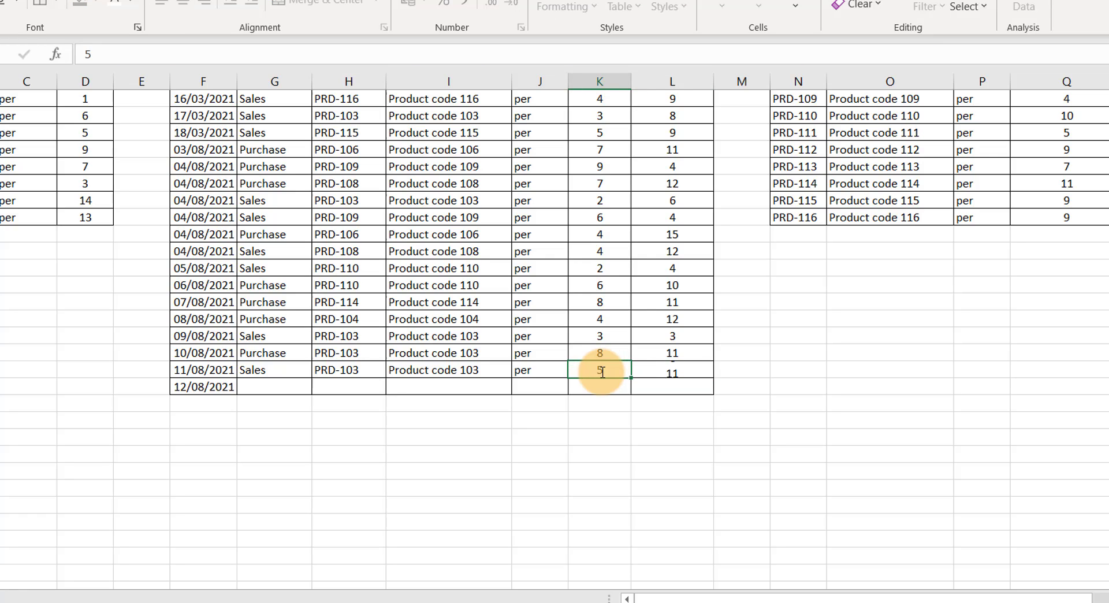
key("Return")
left_click(670, 370)
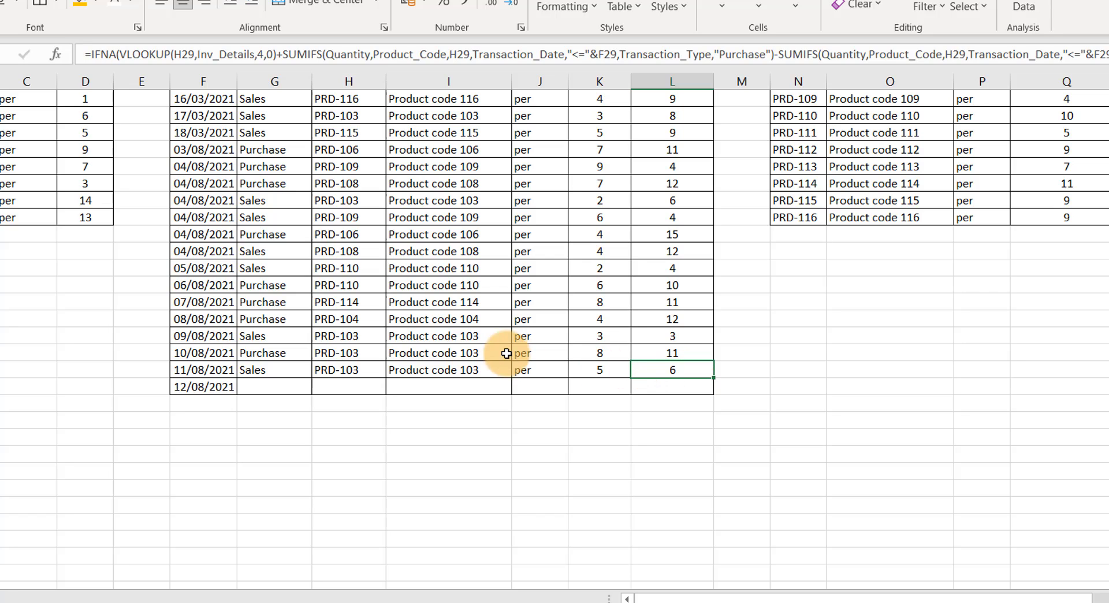
scroll(803, 297, "up", 5)
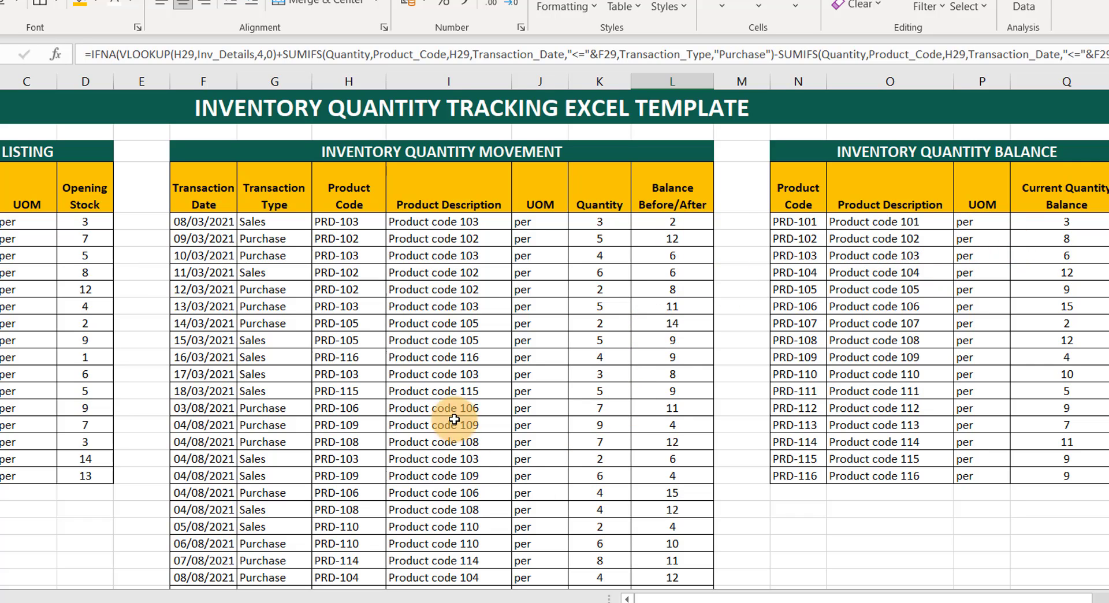
Step: Examine the PRD-101 current quantity balance formula and compare the balance table with the inventory movement entries
scroll(490, 293, "down", 4)
scroll(292, 291, "up", 4)
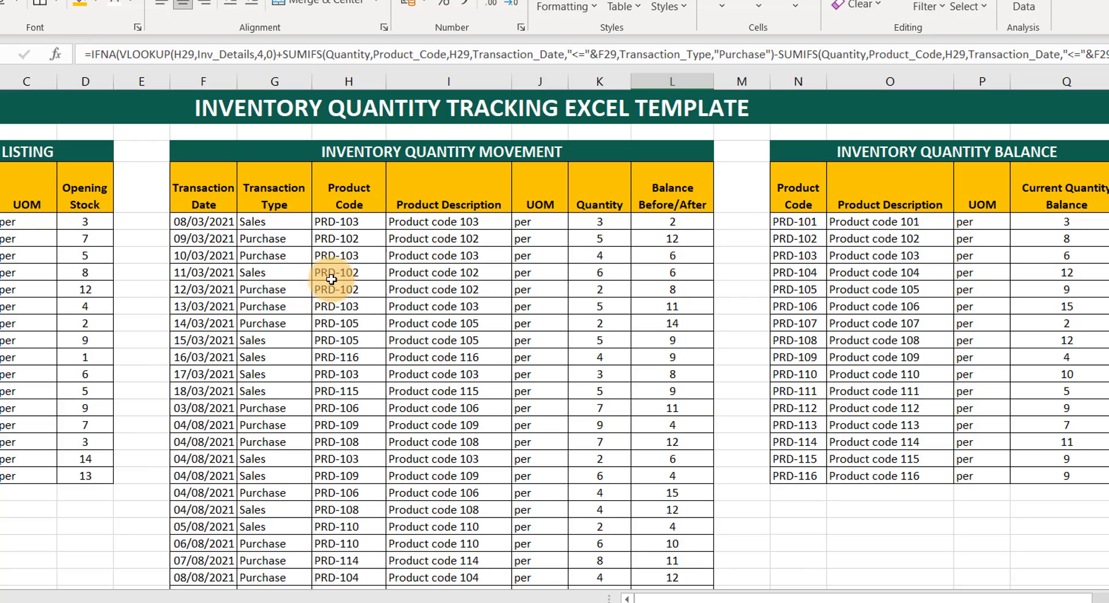
left_click(796, 223)
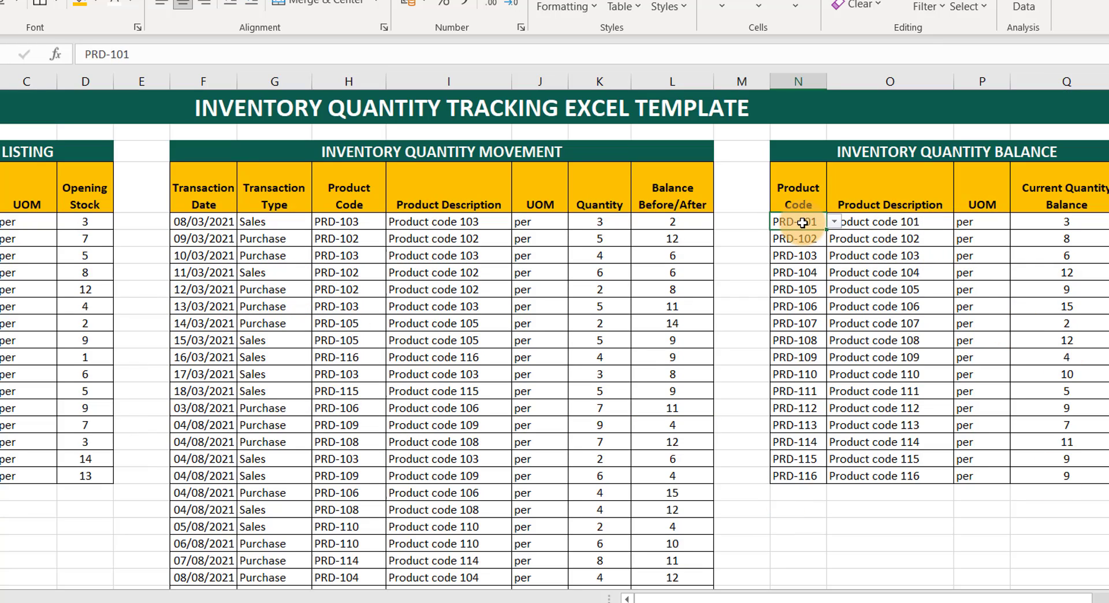
left_click(1054, 222)
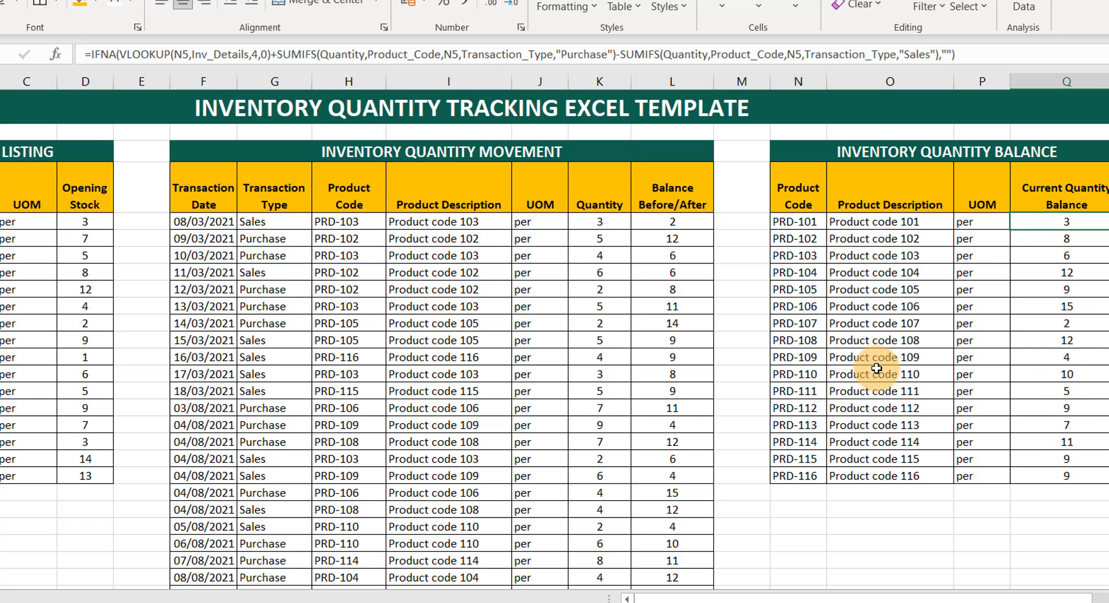
scroll(364, 339, "down", 4)
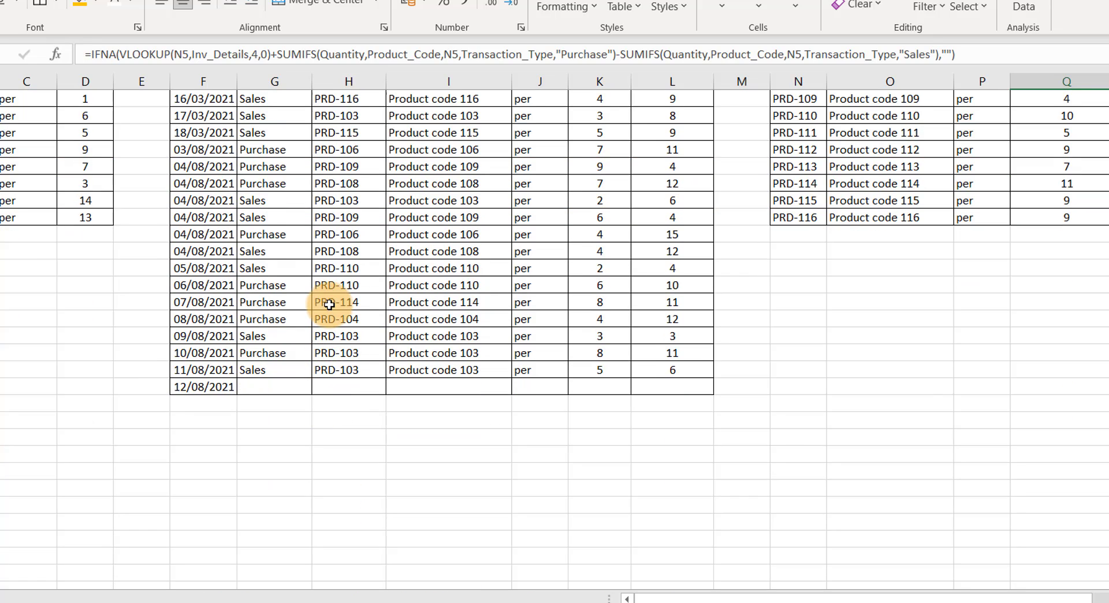
scroll(329, 305, "up", 5)
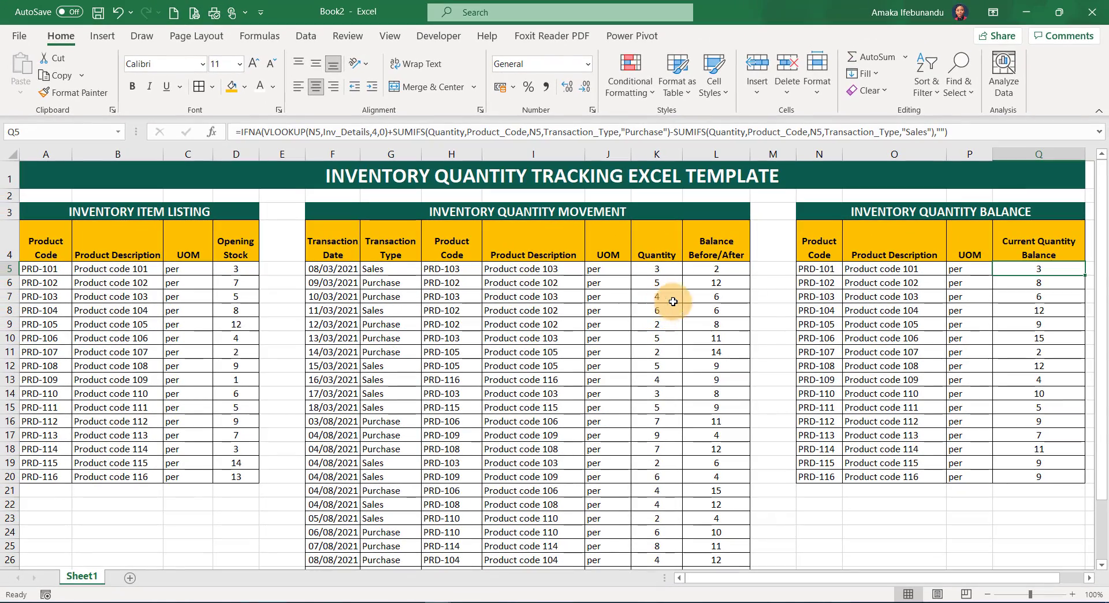
Step: Hide the gridlines on Sheet1 so only the bordered inventory tables stand out
left_click(773, 295)
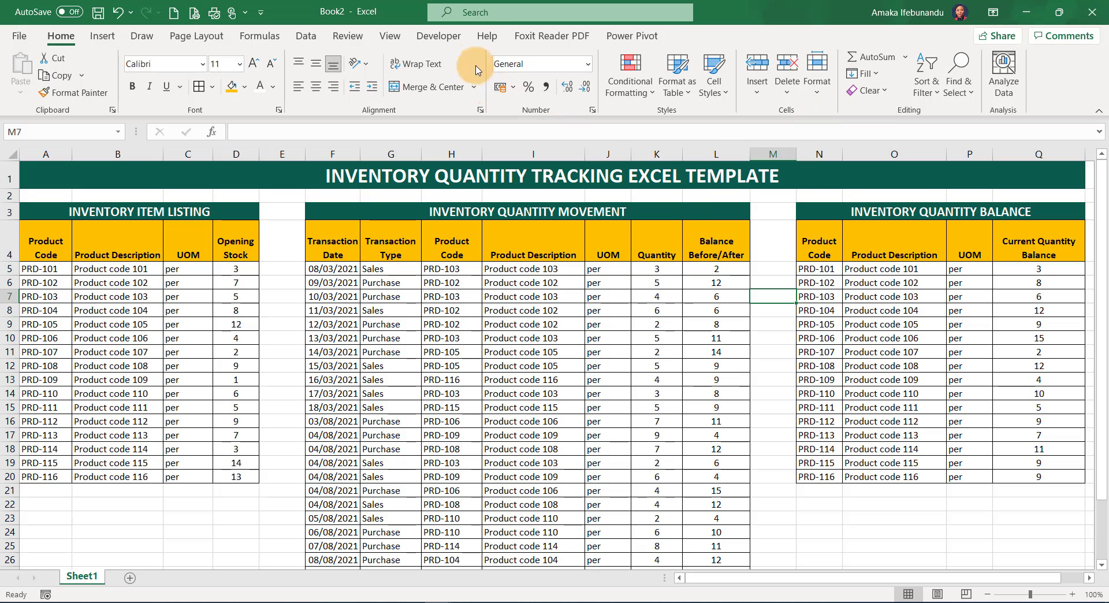
left_click(388, 40)
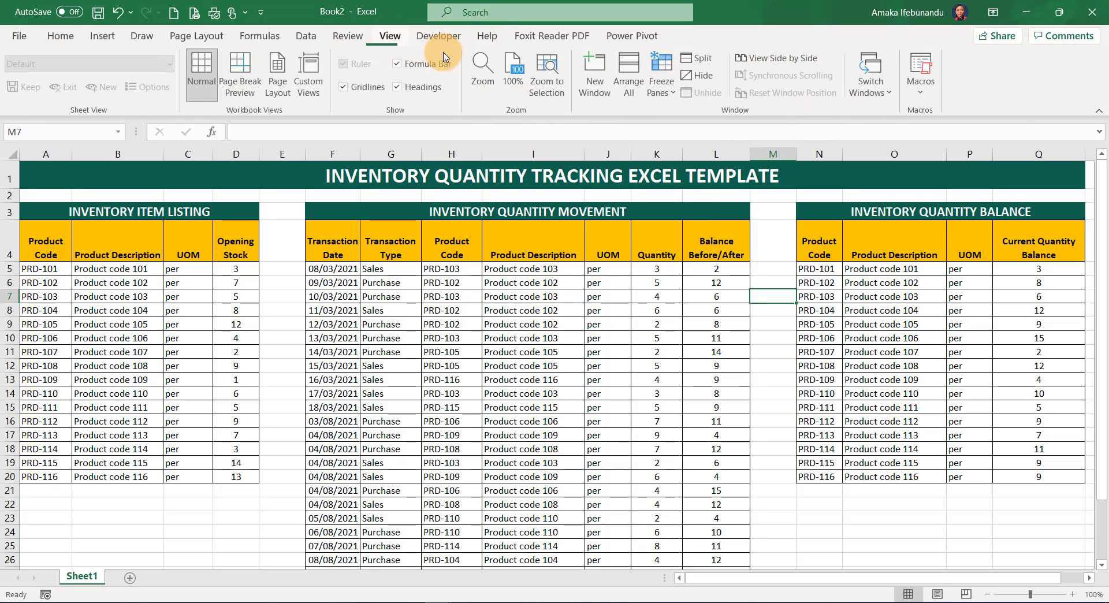
left_click(344, 90)
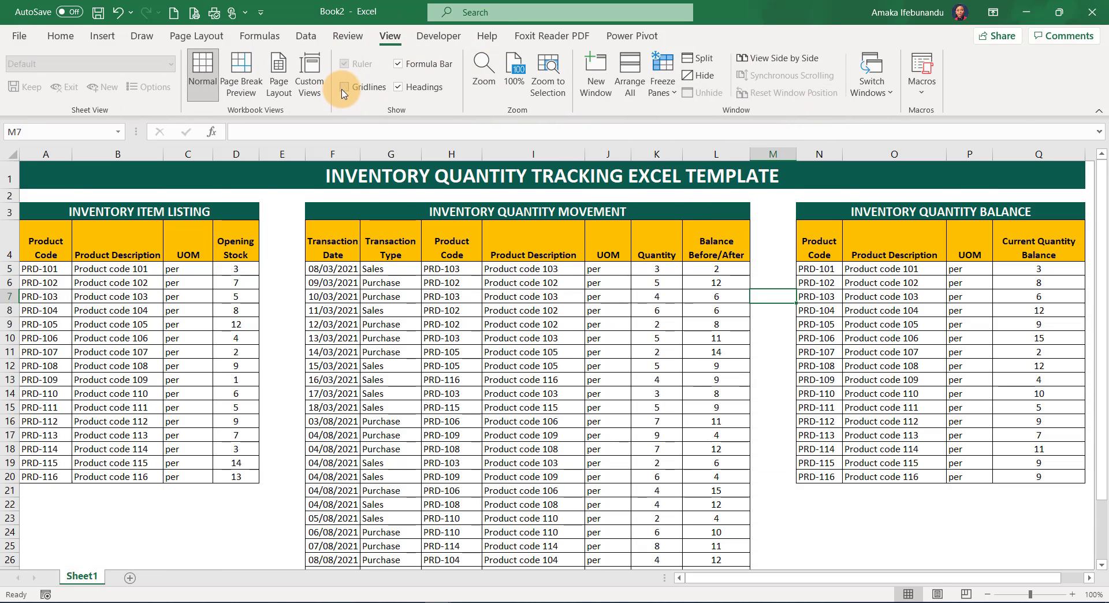
left_click(775, 504)
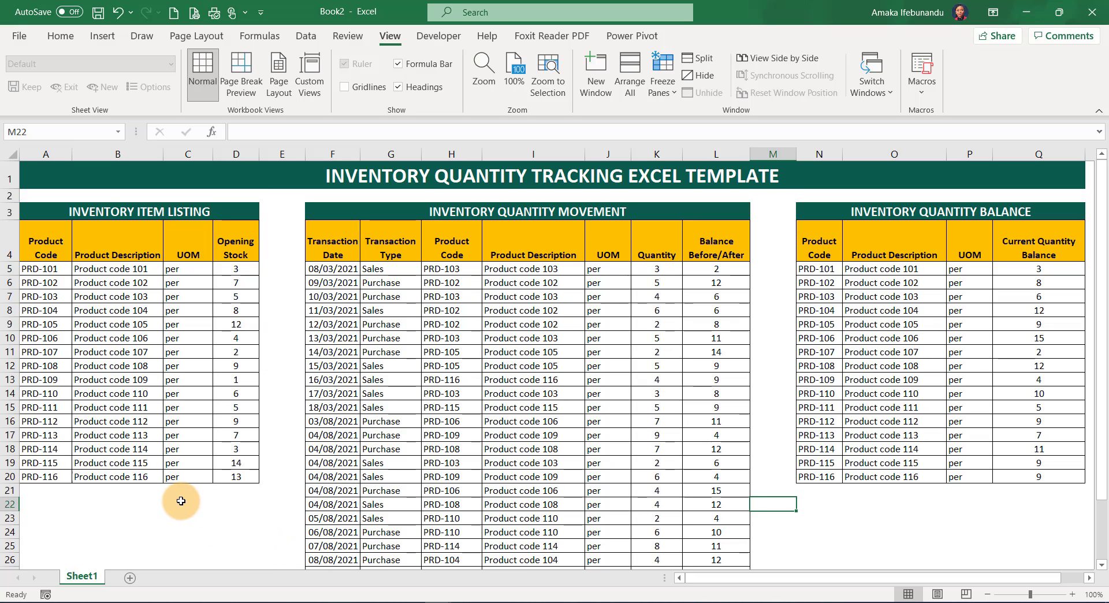